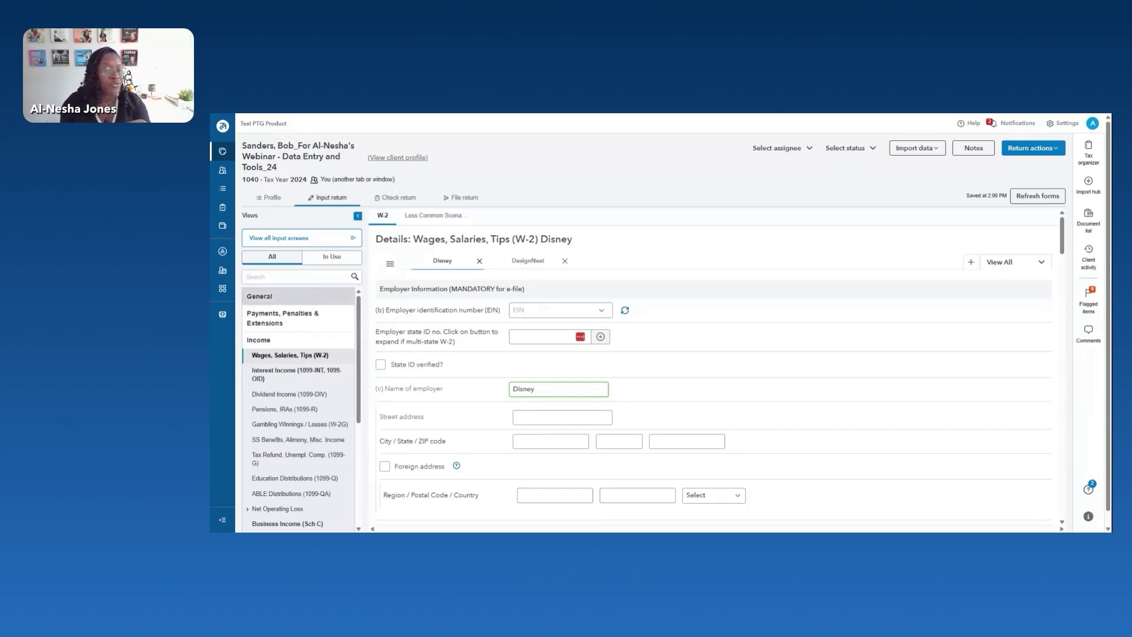
Open the 2024 Estimated Payments input screen under Payments, Penalties & Extensions.
click(278, 300)
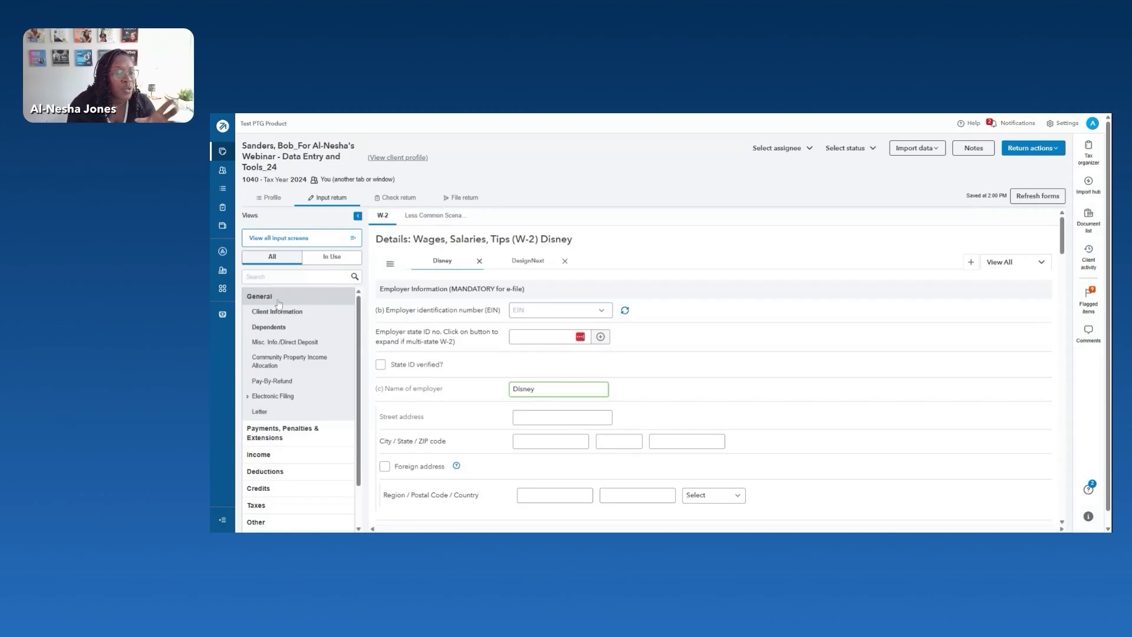
click(277, 437)
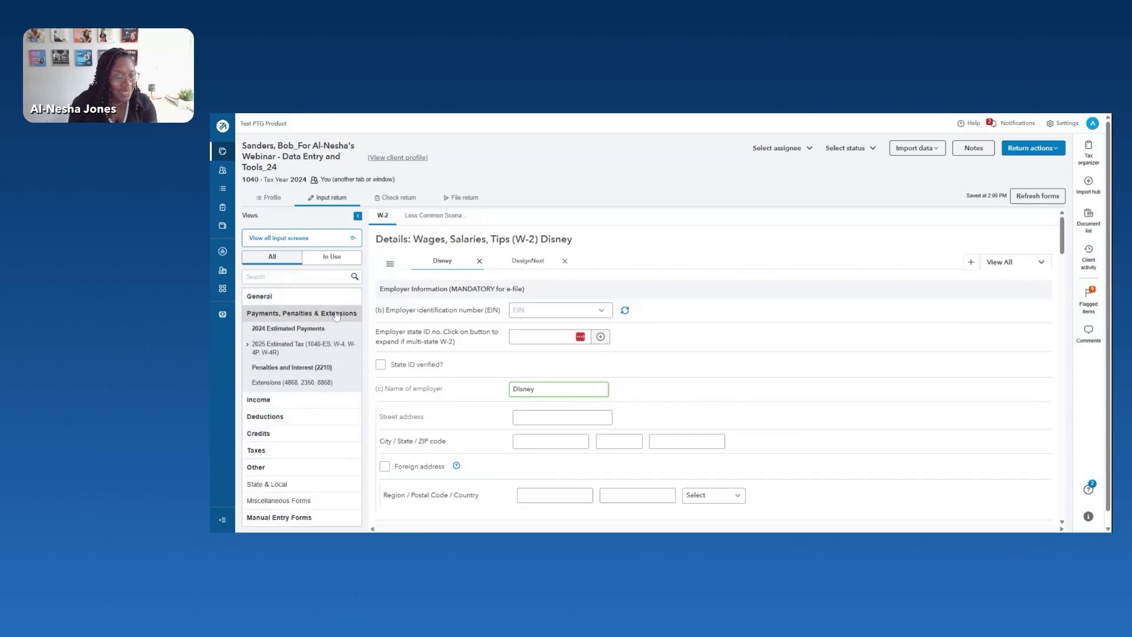
click(312, 330)
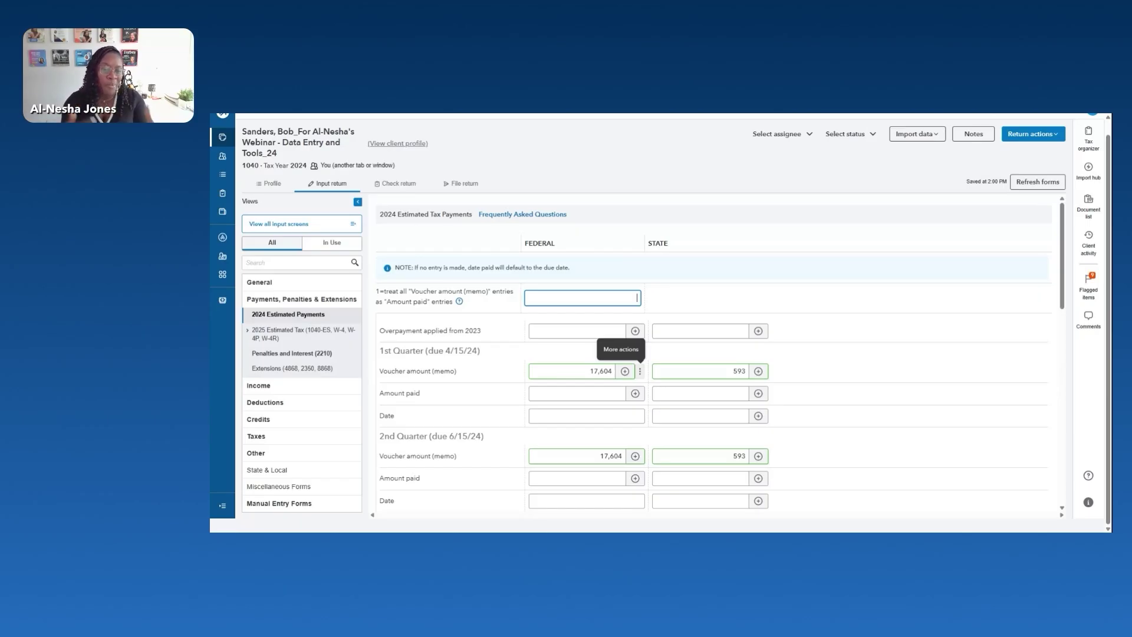
Enter a federal first-quarter estimated tax payment of 5000 with the date 04/11/2024.
click(589, 393)
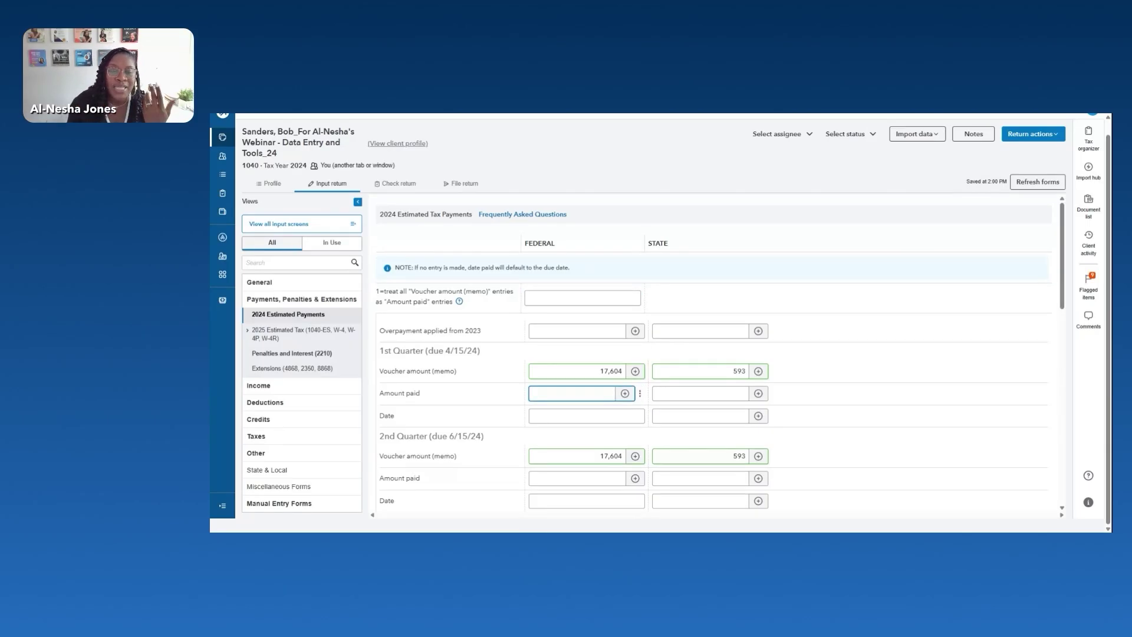
click(481, 391)
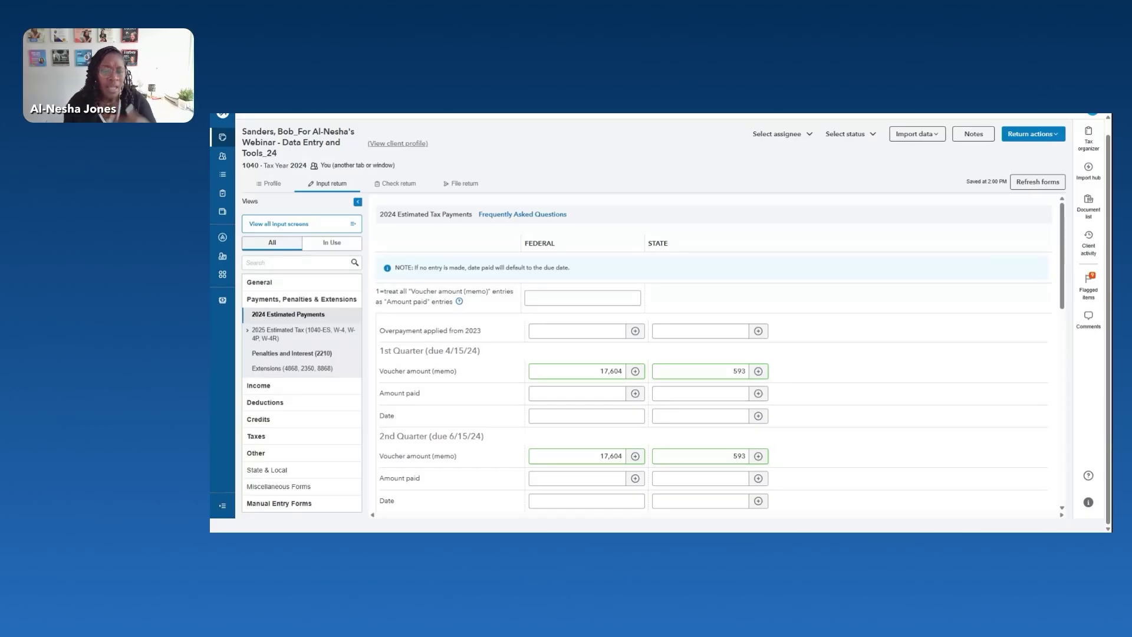
click(586, 392)
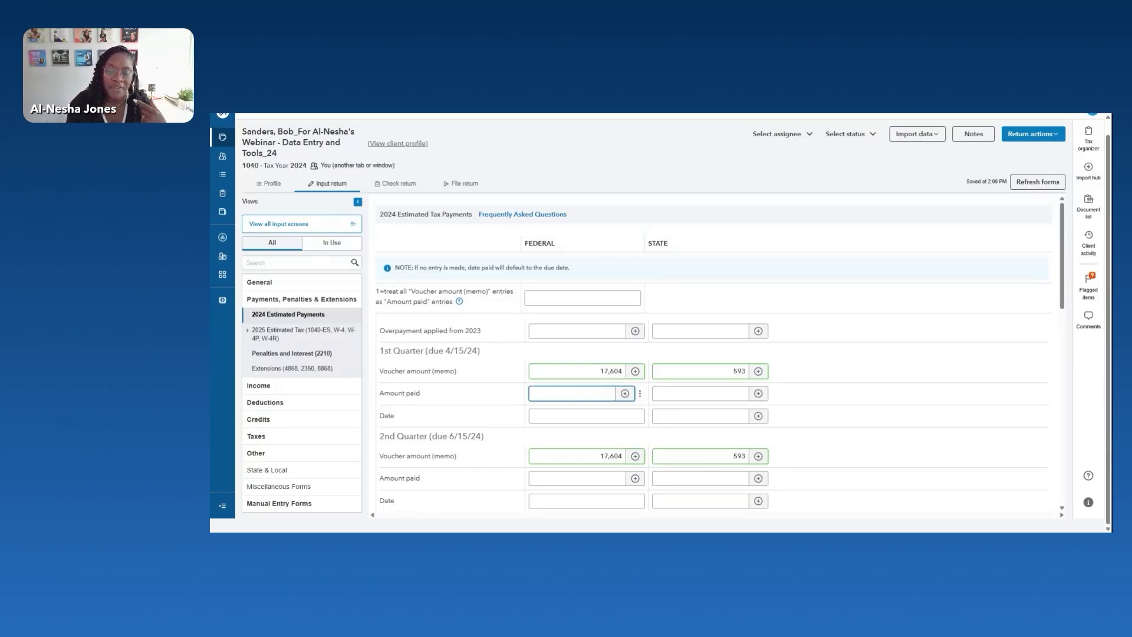
text(5000)
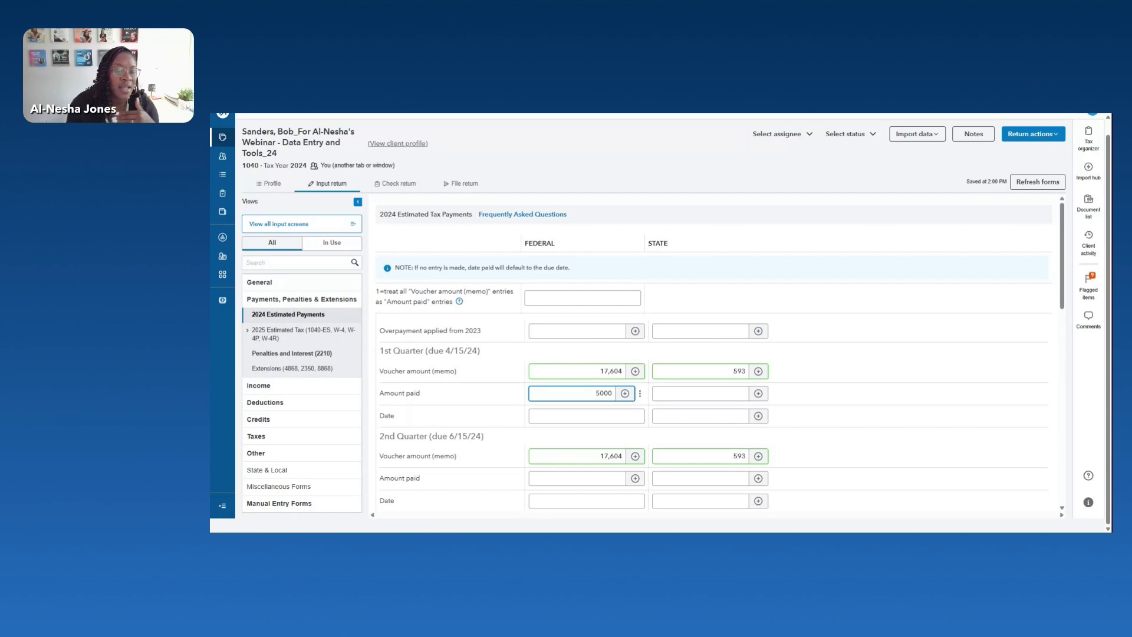
click(581, 416)
text(4/15/24)
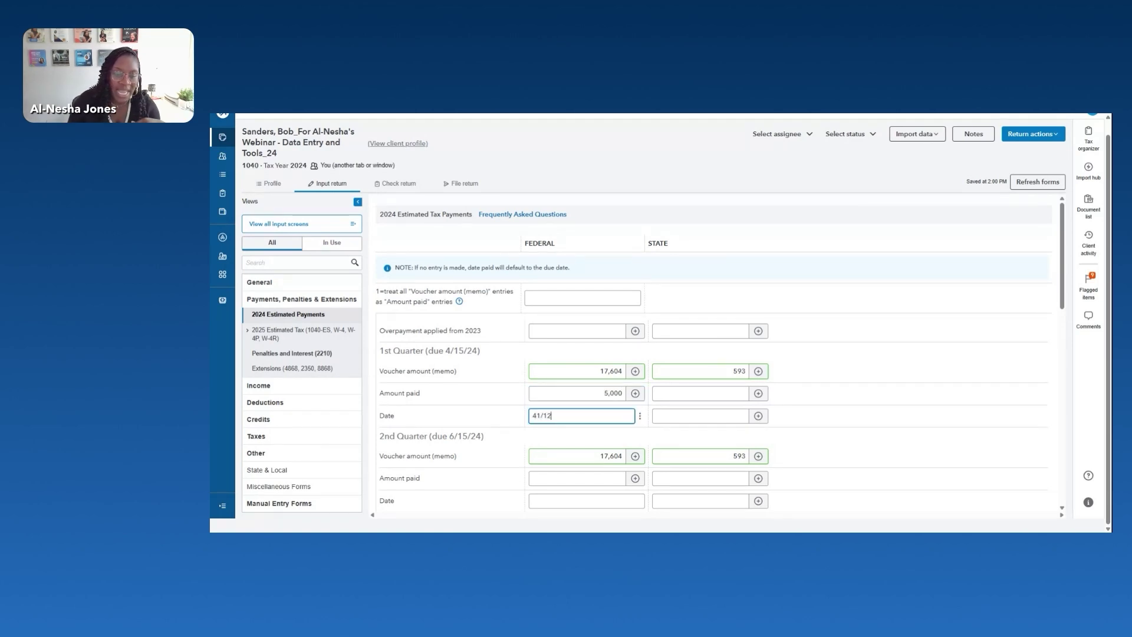
key(ctrl+a)
text(04/11/2024)
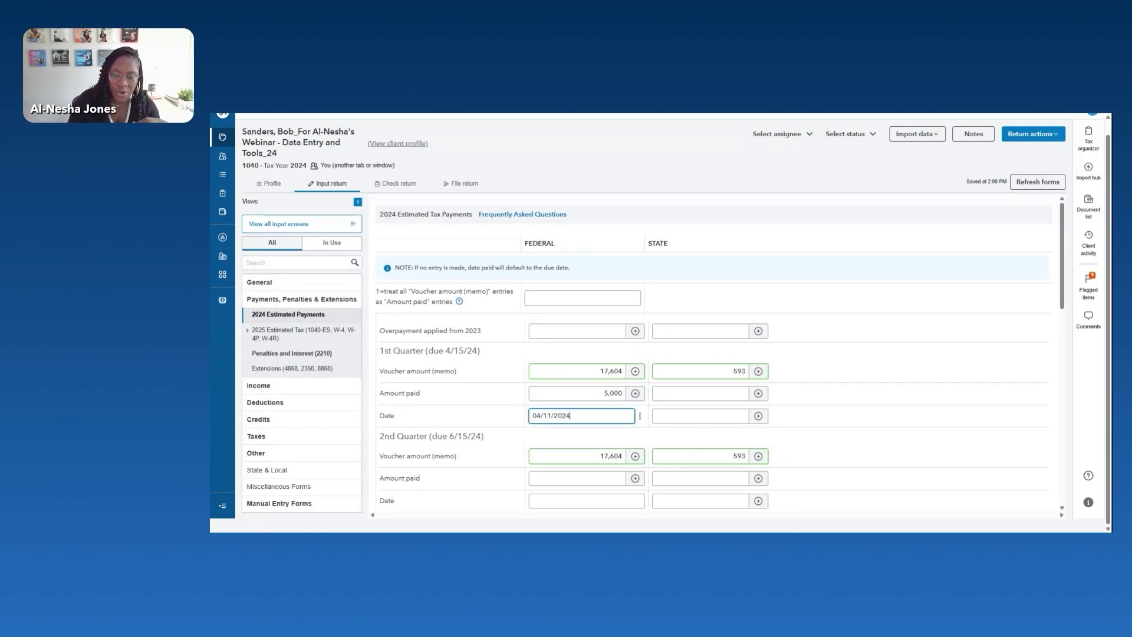
Add a New York state return to the client's tax return profile.
click(701, 393)
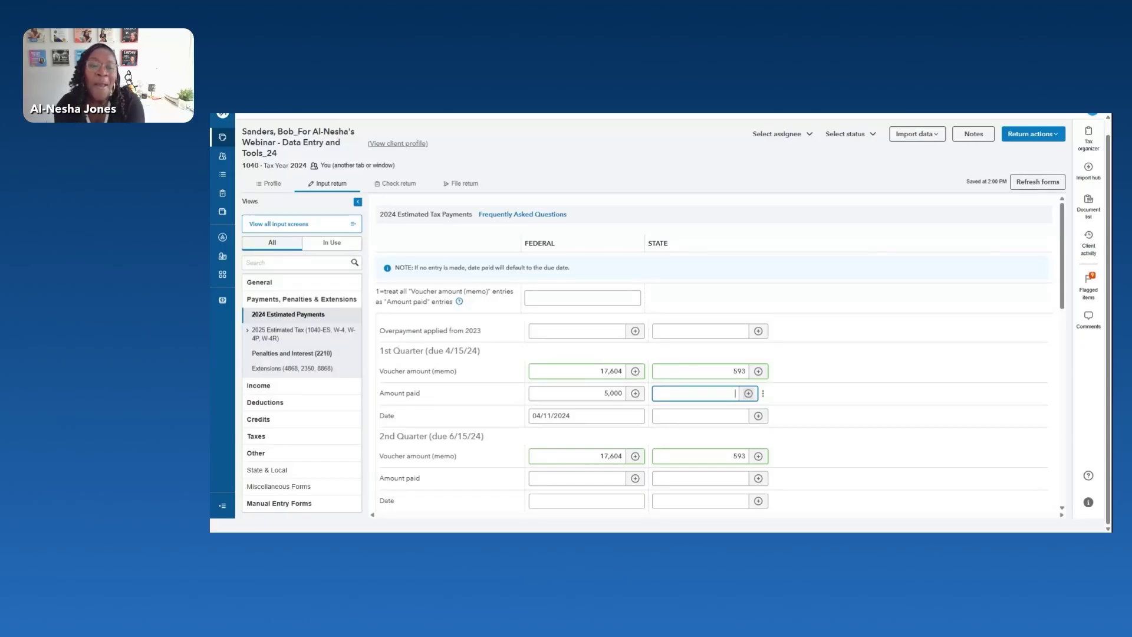
click(270, 184)
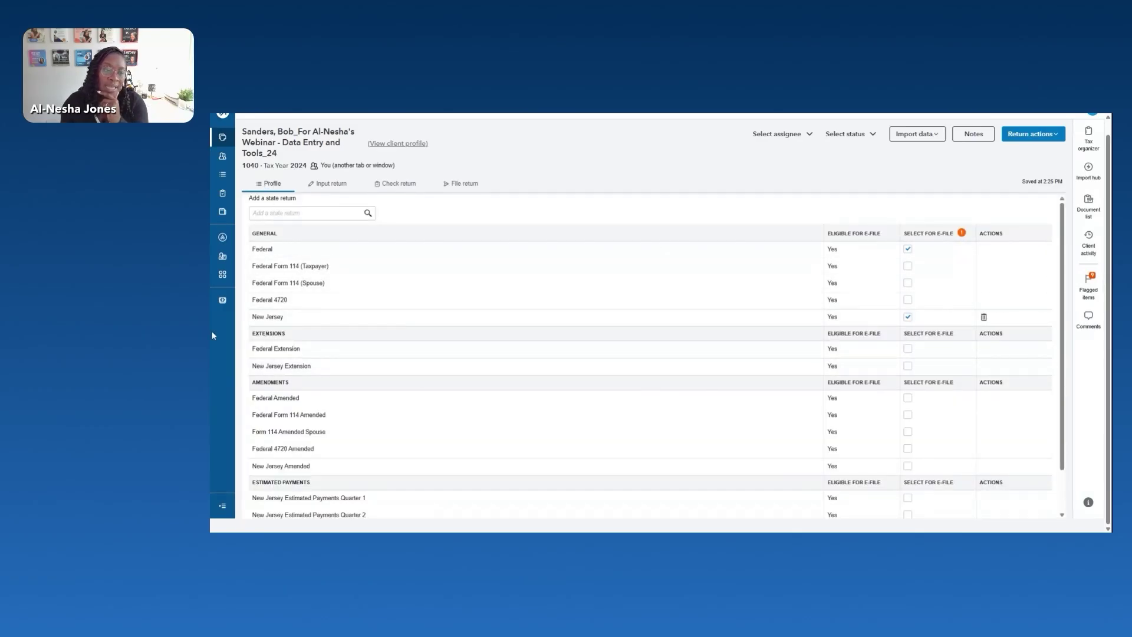
click(307, 212)
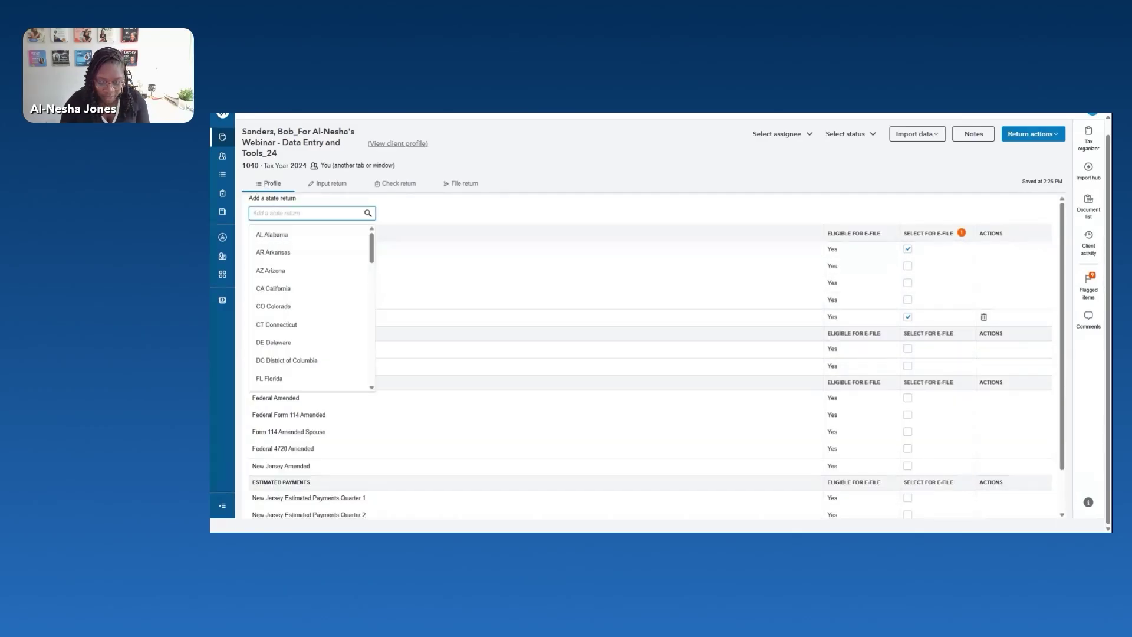
text(nj)
click(271, 234)
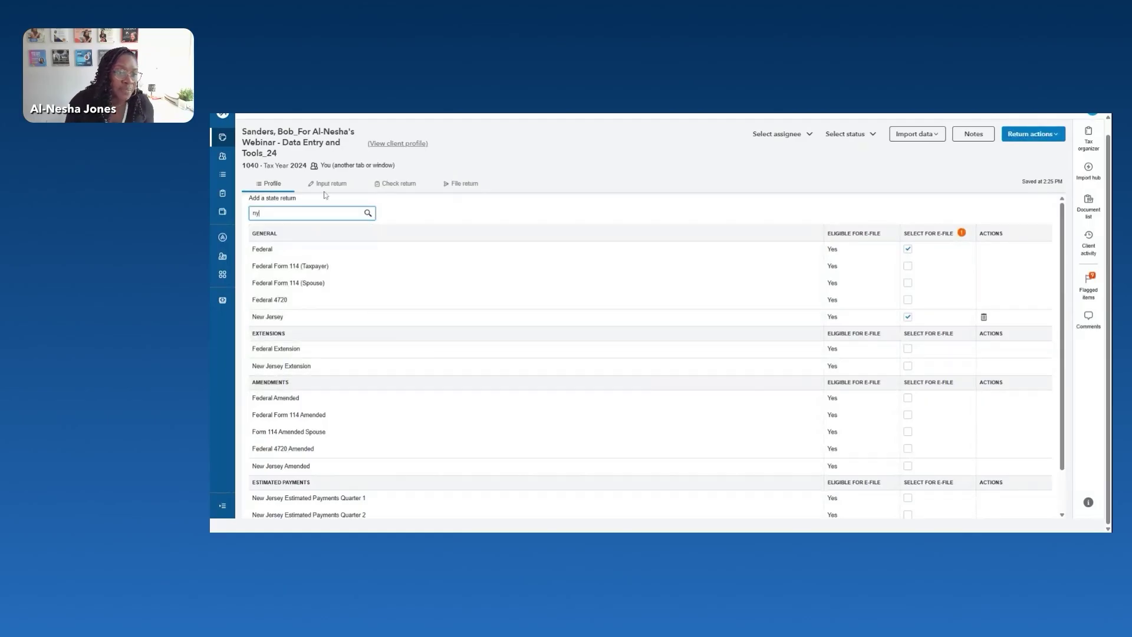
In the 2024 estimated payments, enter a 700 state amount paid for the first quarter and assign it to NJ.
click(326, 187)
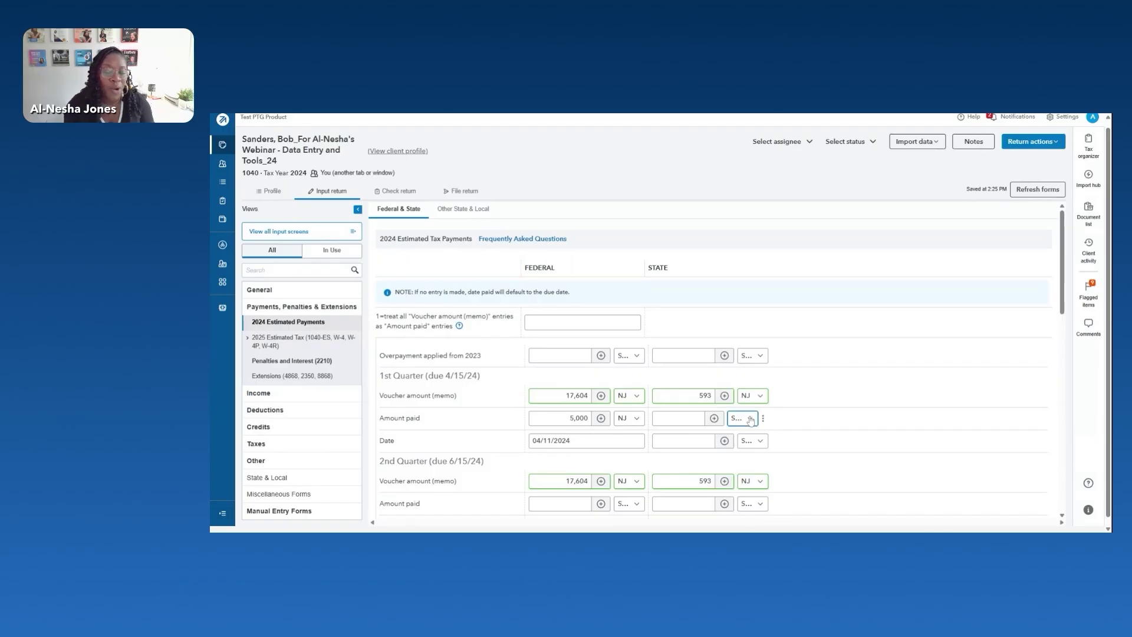
click(715, 419)
text(700)
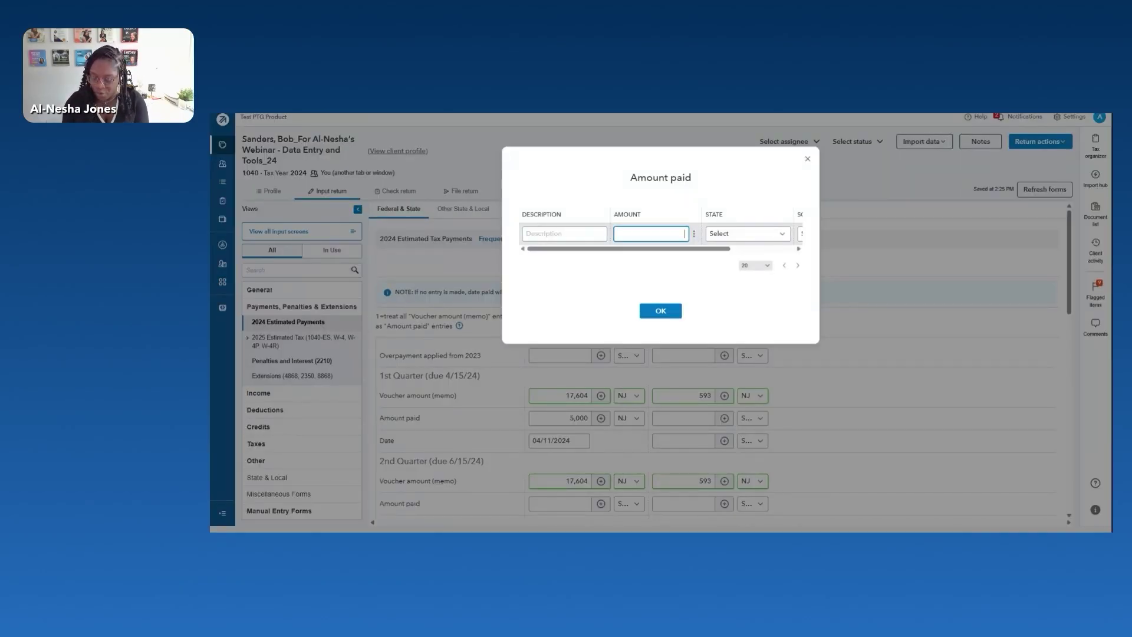
key(Tab)
text(NJ)
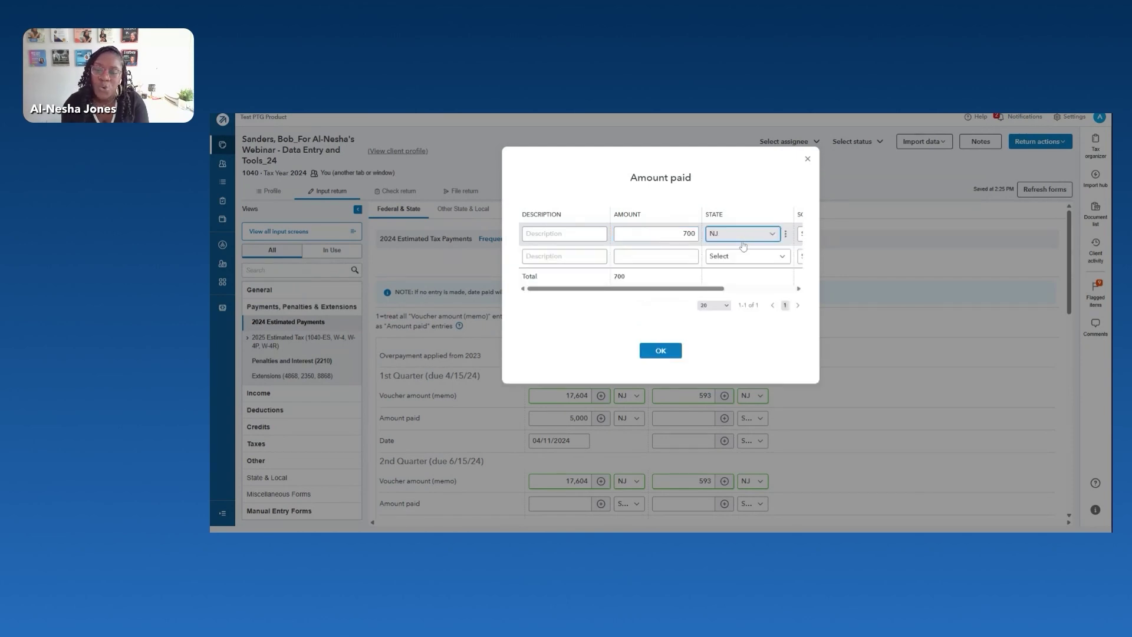
Add a second first-quarter state payment of 500 for NY and accept the split entries.
click(656, 256)
text(500)
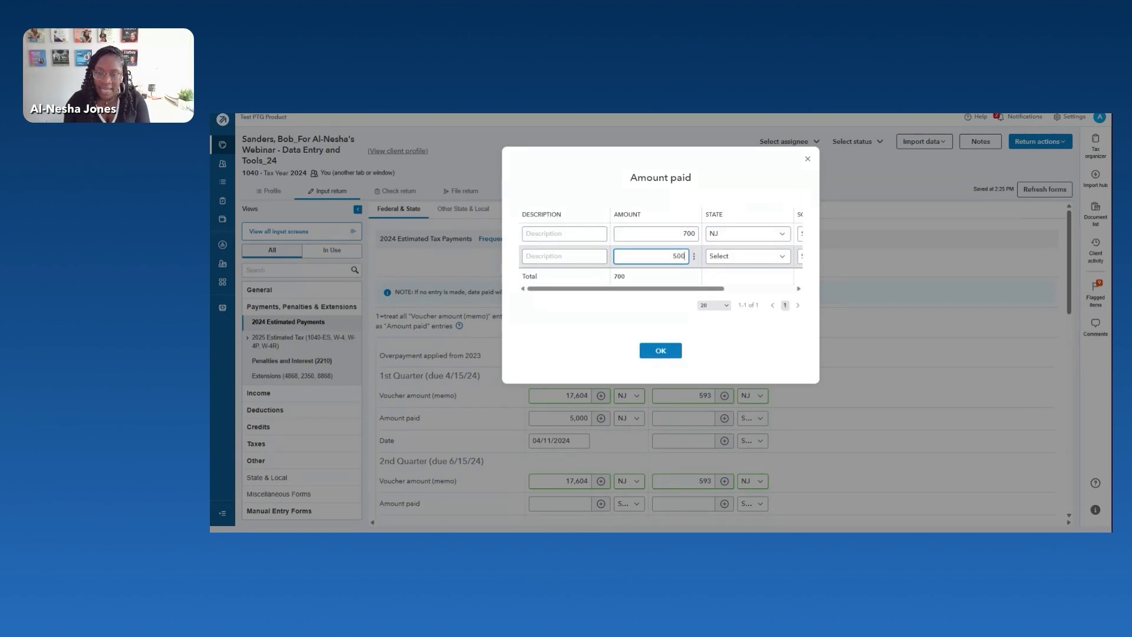
key(Tab)
text(NJ)
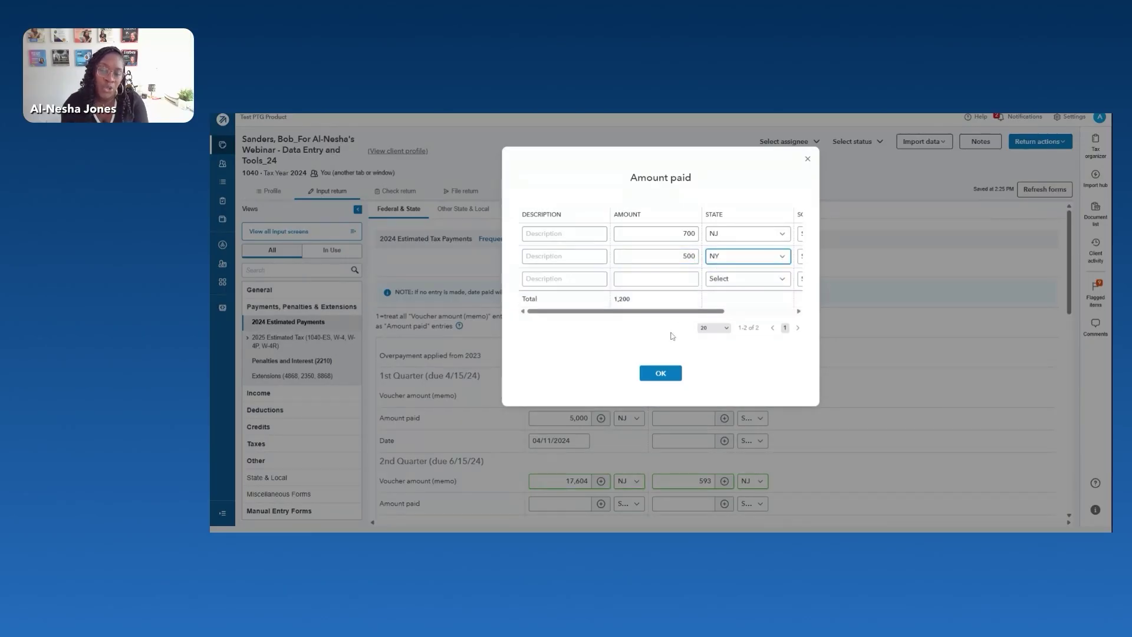
click(661, 372)
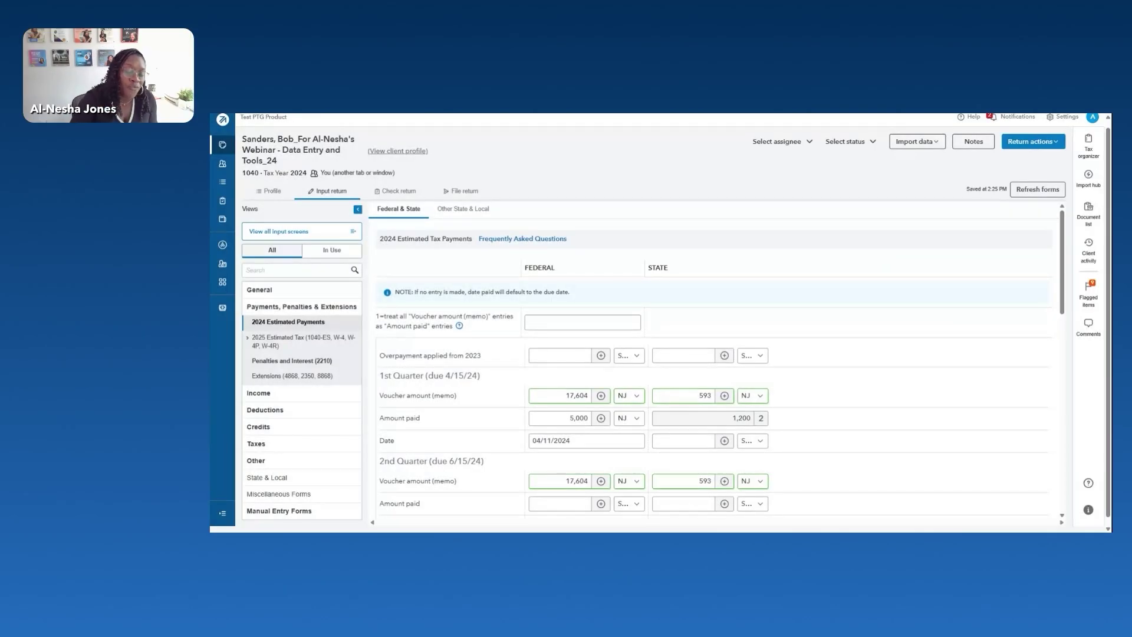
Review the voucher treatment option, the other quarters, Additional Estimated Tax Payments, Paid with Extension and Joint Estimates sections.
scroll(437, 389, down, 1)
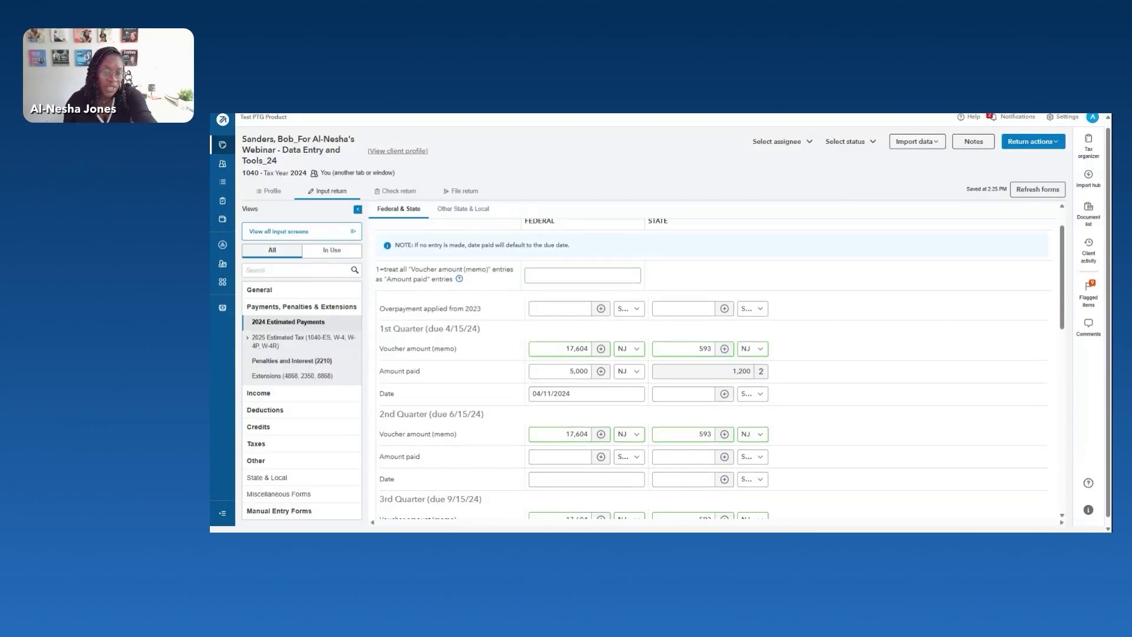
scroll(413, 372, down, 1)
scroll(413, 372, up, 2)
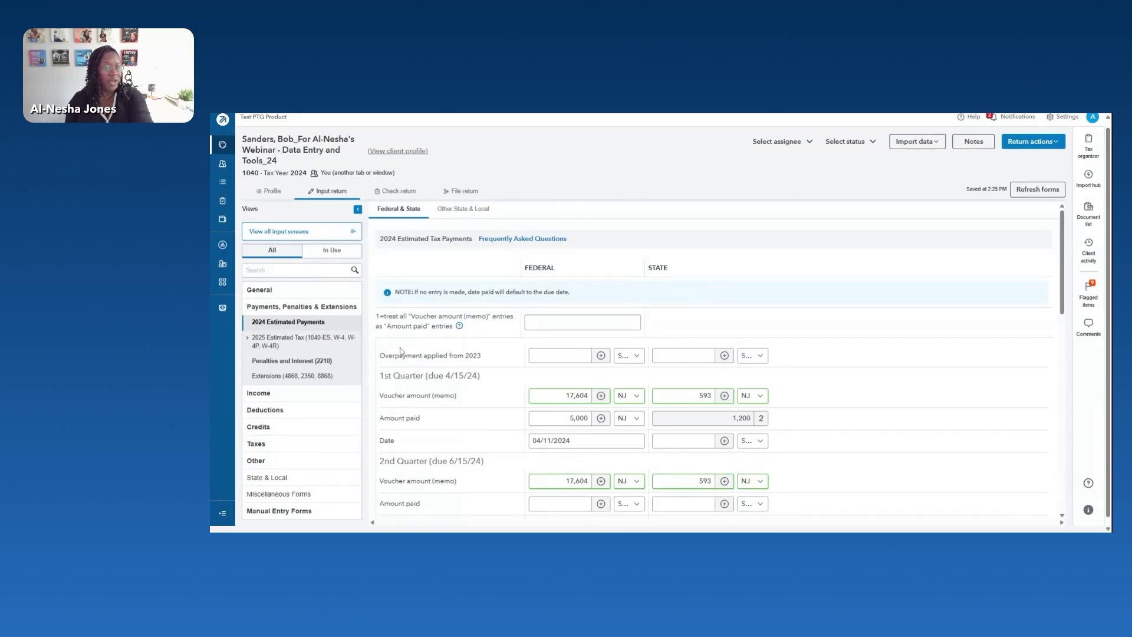
click(577, 323)
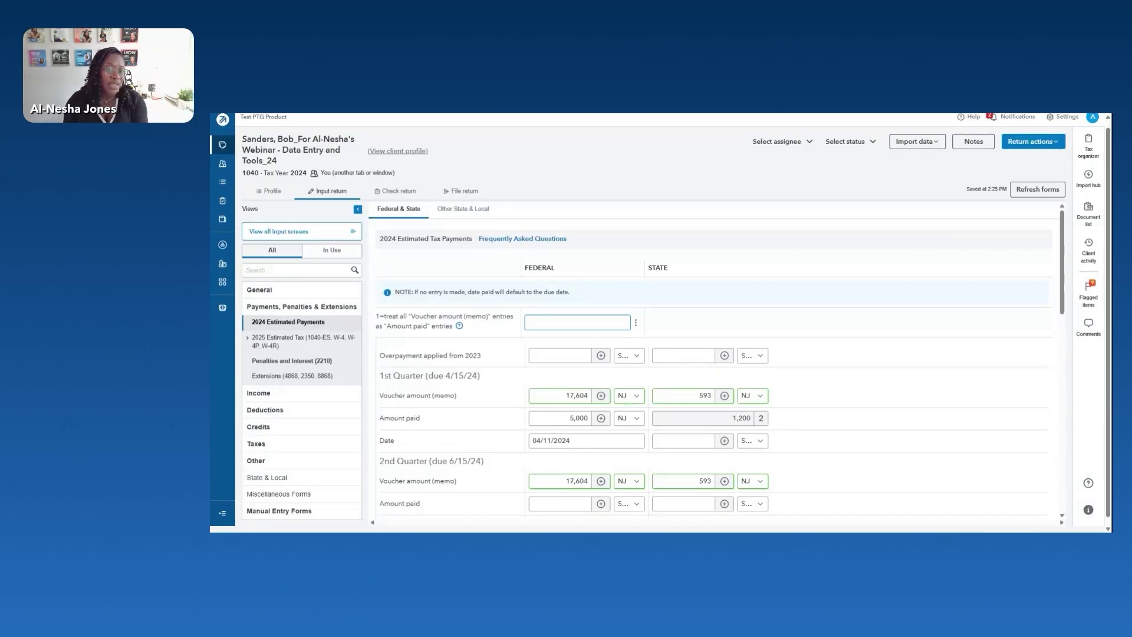
scroll(567, 319, down, 2)
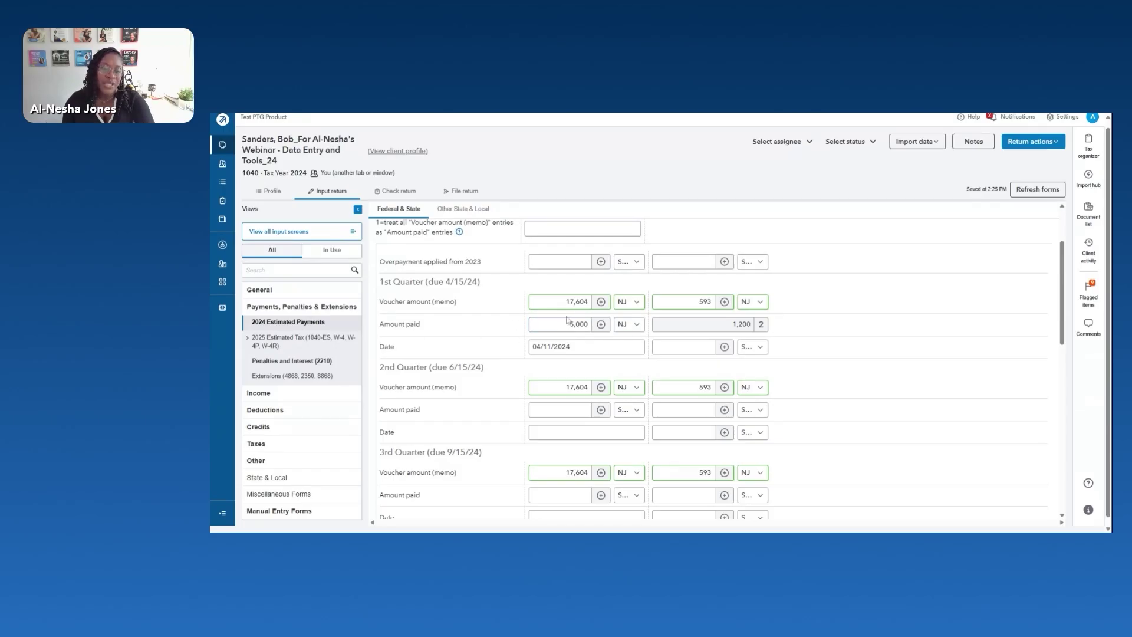
scroll(543, 329, down, 2)
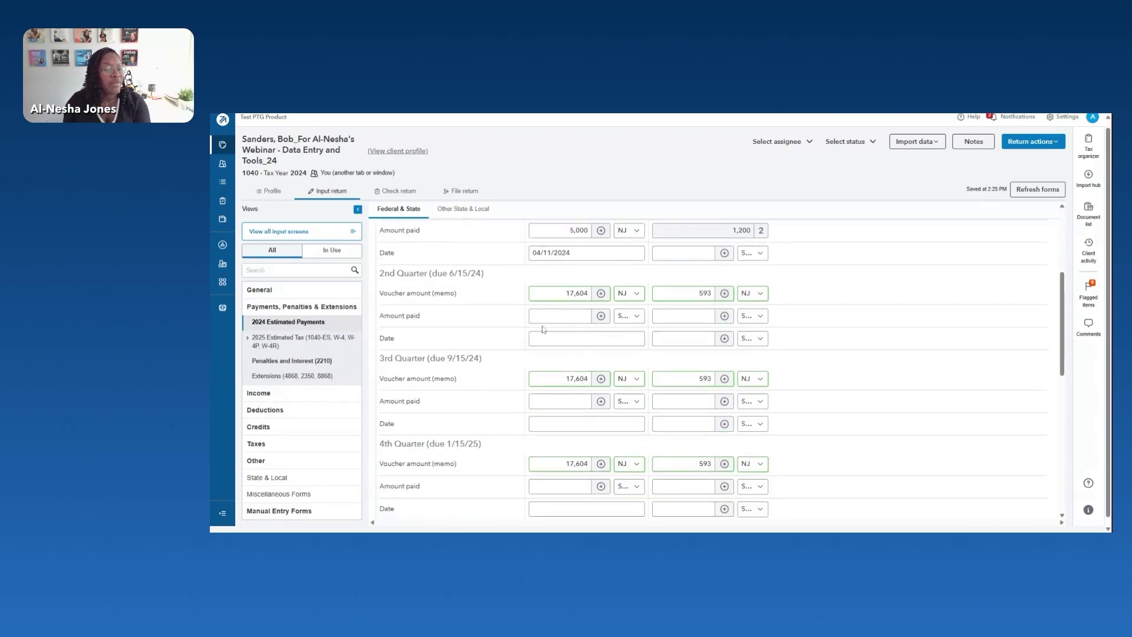
scroll(543, 329, down, 4)
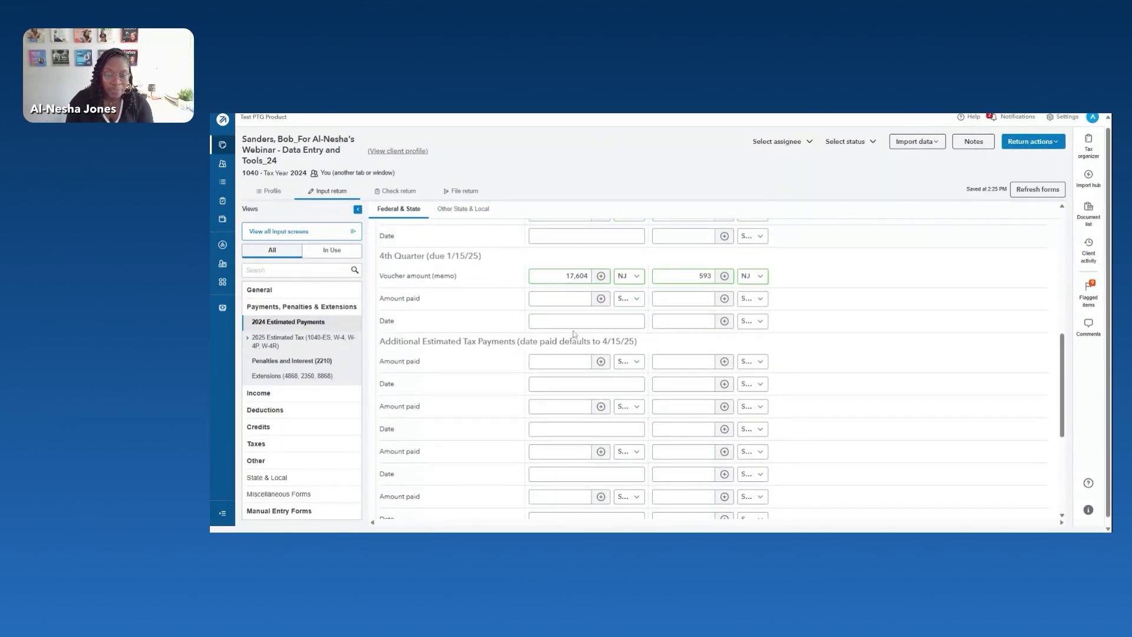
drag(384, 342, 535, 352)
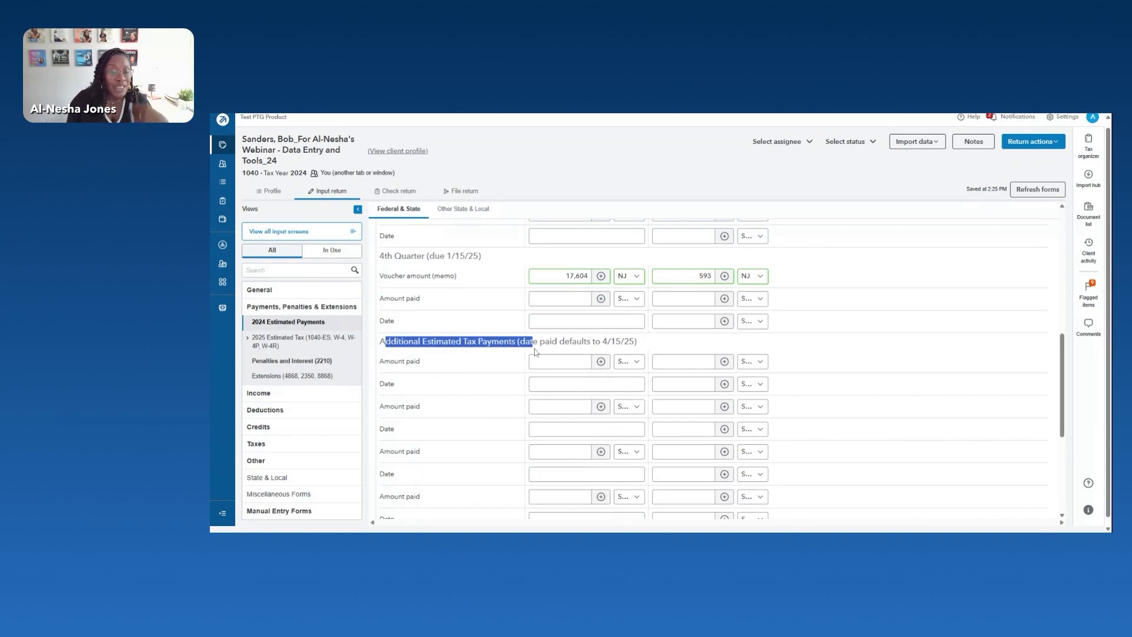
scroll(554, 359, down, 3)
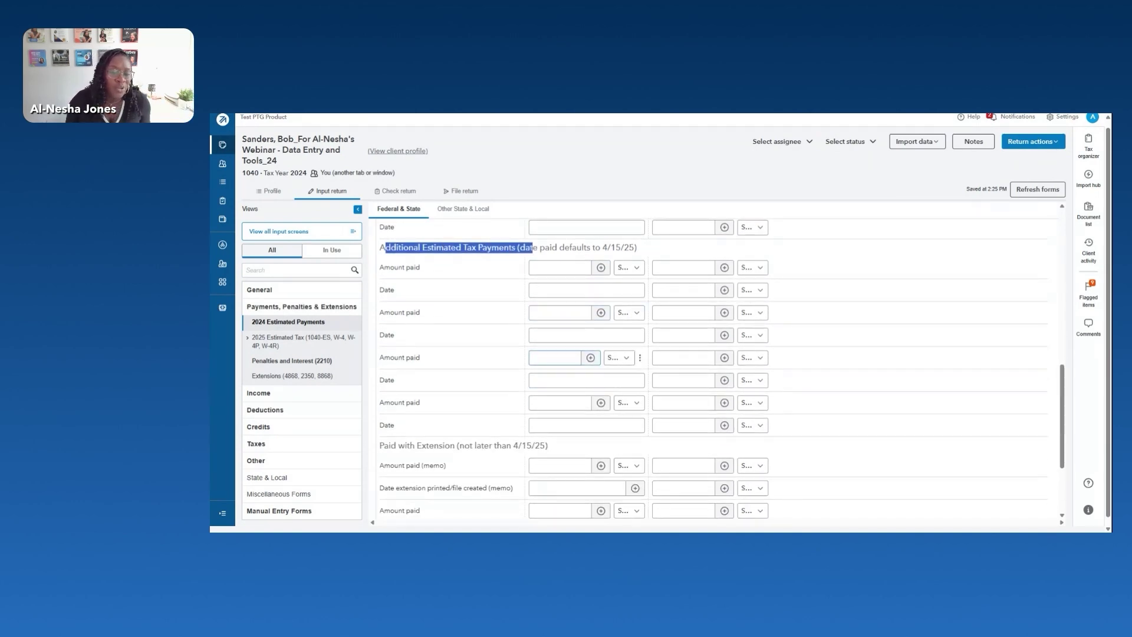
scroll(554, 360, down, 3)
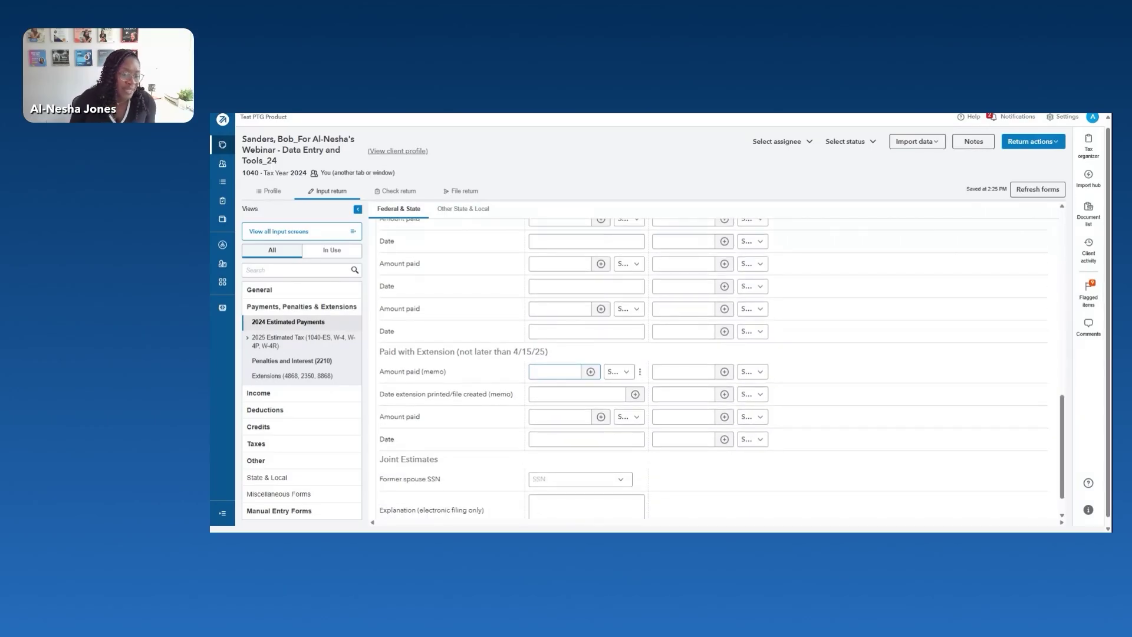
scroll(548, 360, down, 1)
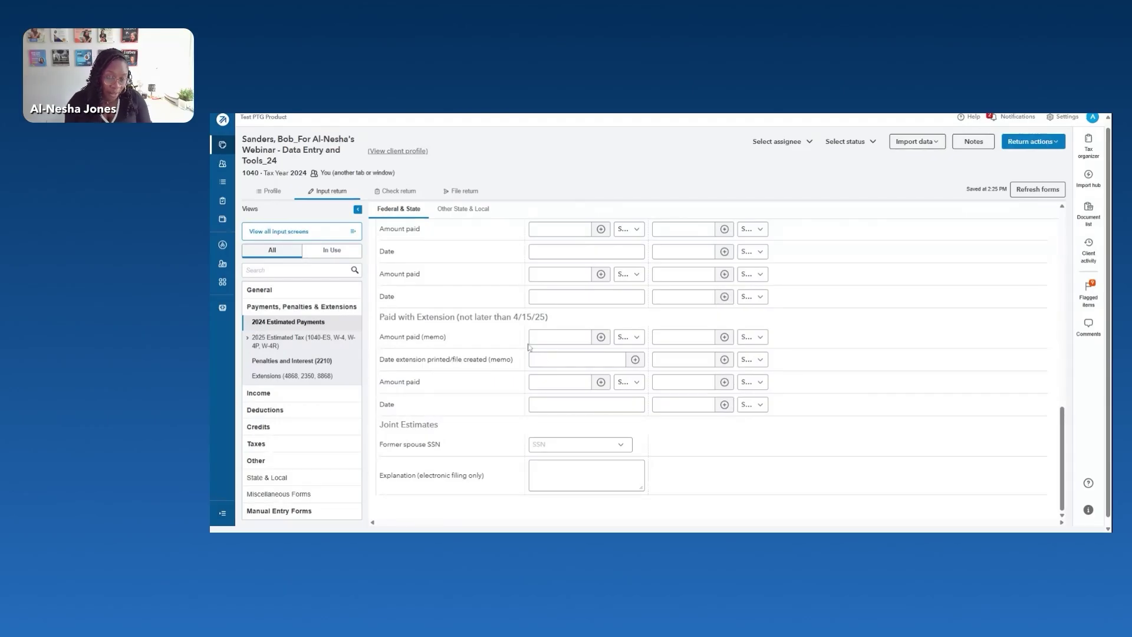
Check the estimated tax payments in the Federal, New Jersey and New York income tax summaries.
click(385, 192)
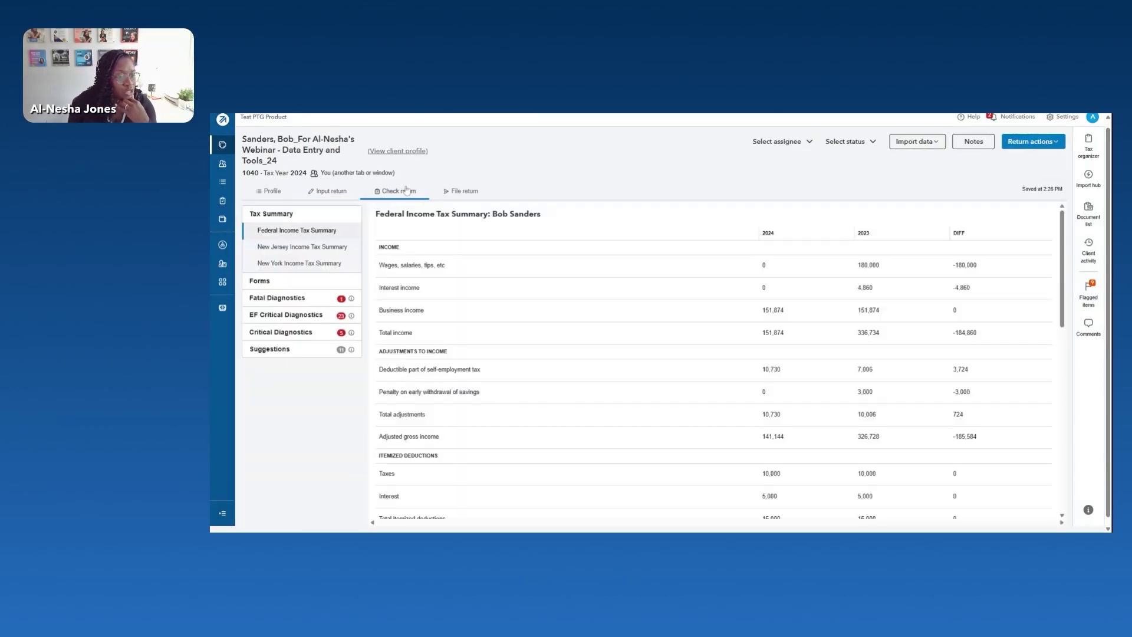
scroll(451, 336, down, 4)
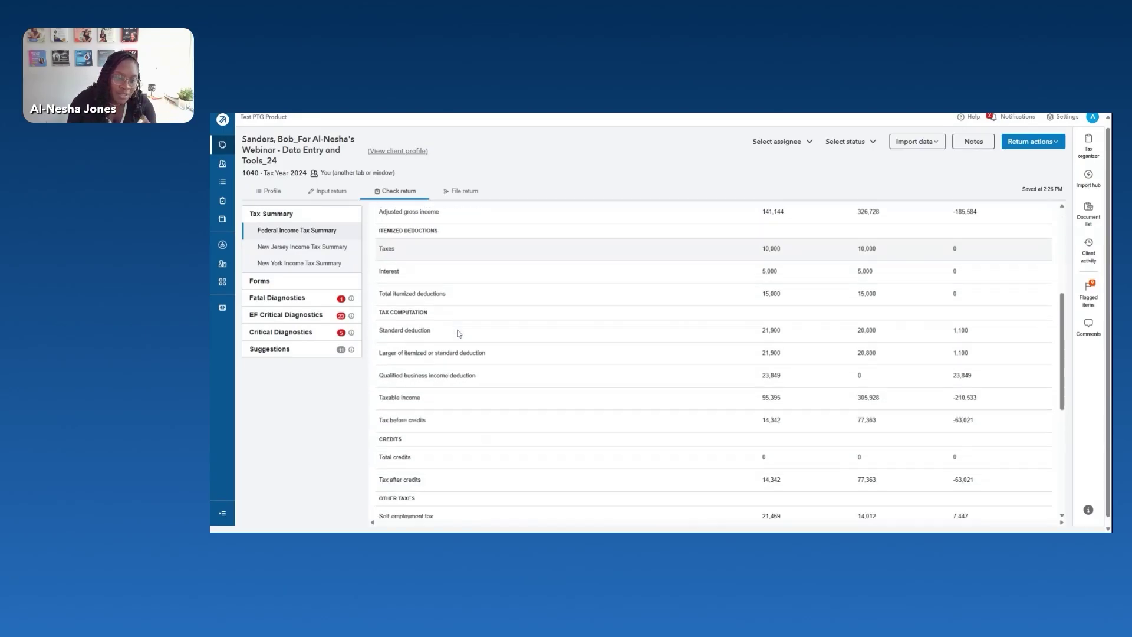
scroll(531, 339, down, 4)
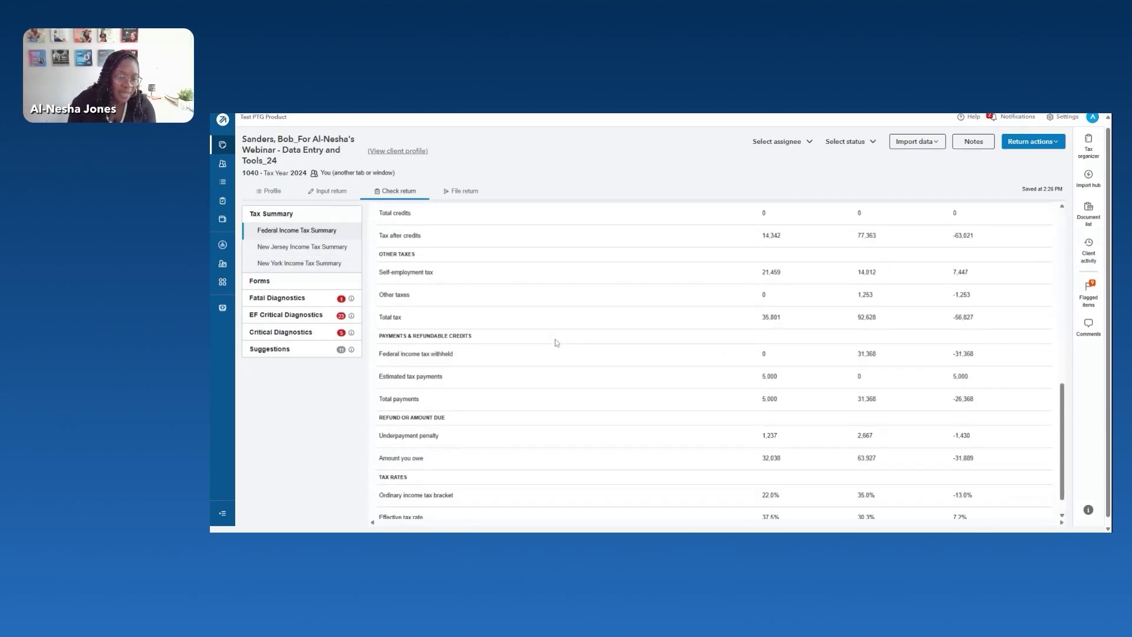
scroll(556, 342, down, 1)
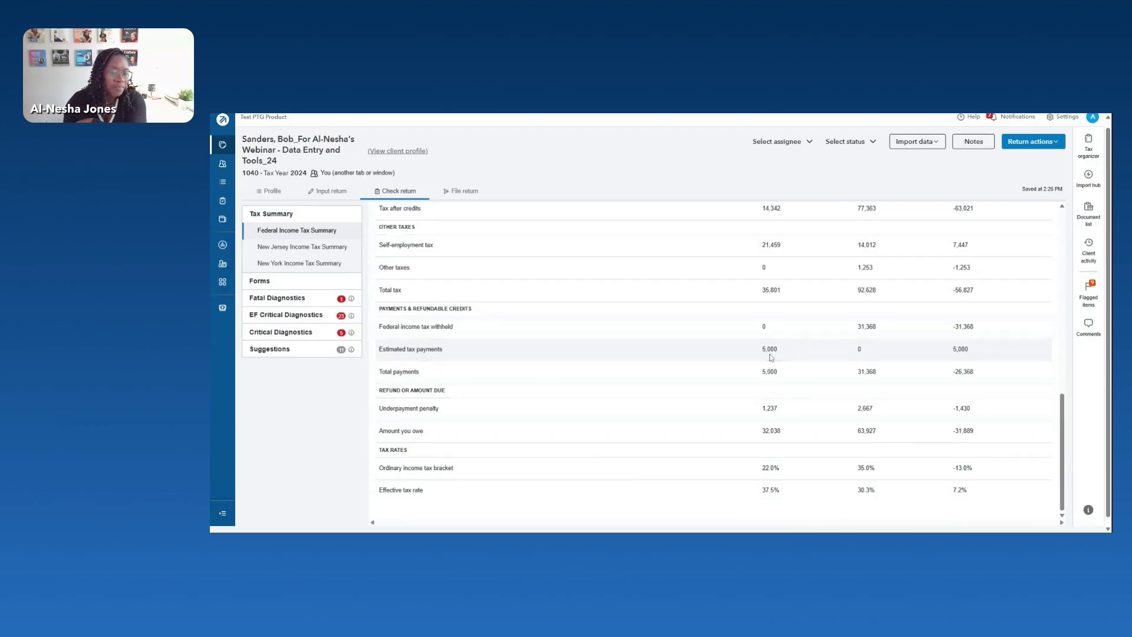
click(297, 246)
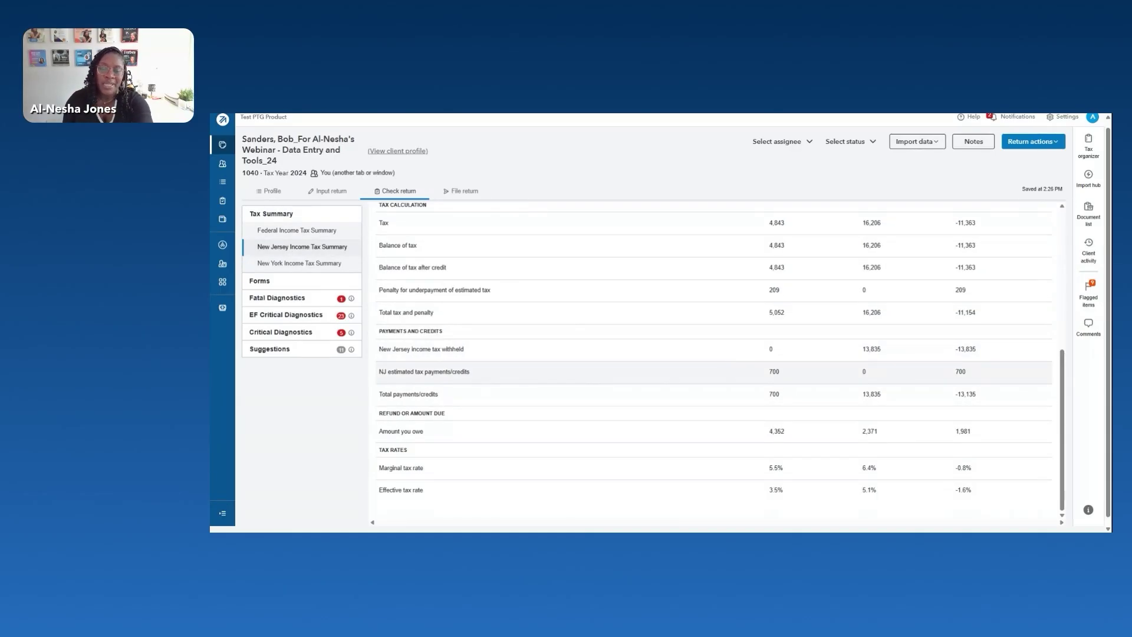
click(299, 263)
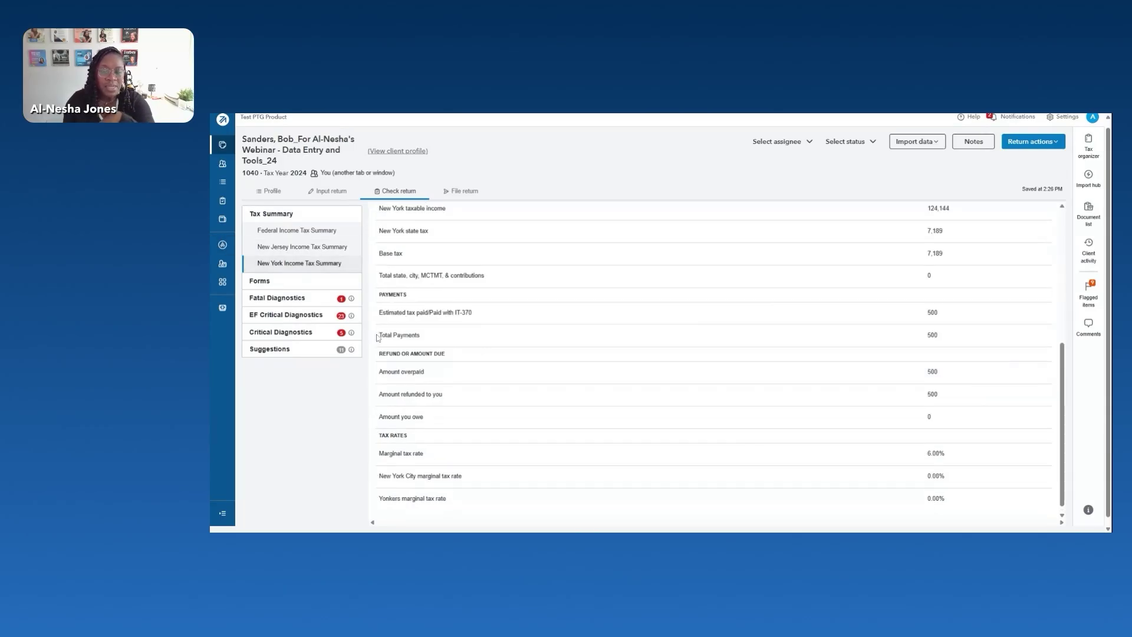
scroll(535, 310, up, 8)
scroll(548, 366, down, 6)
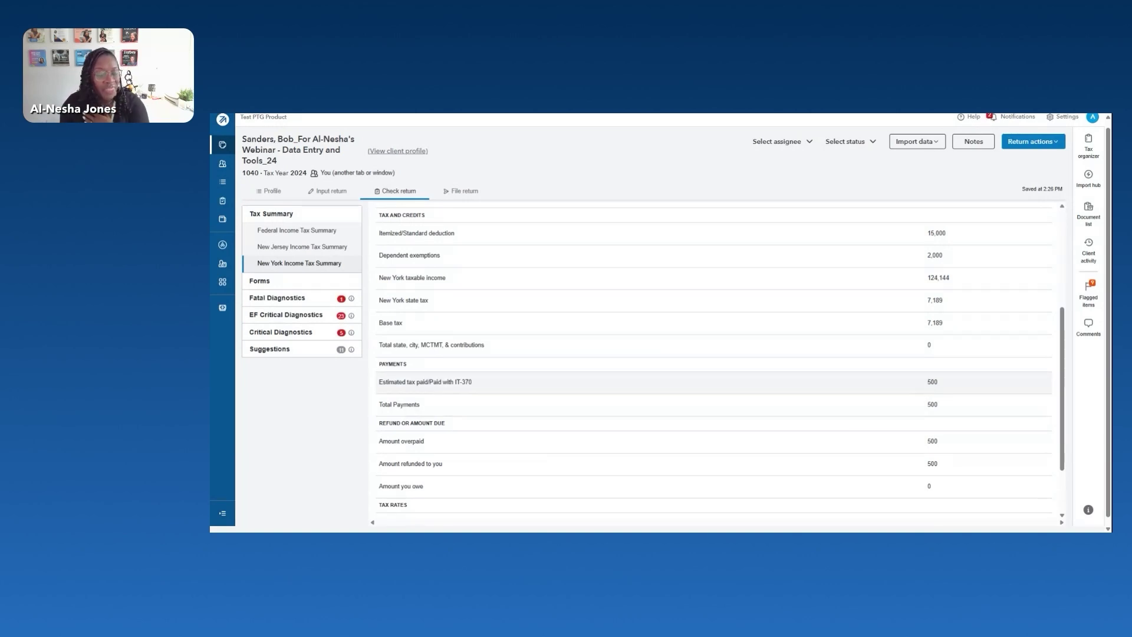
Delete the New York state return, including its state-specific information, from the return's profile.
click(321, 194)
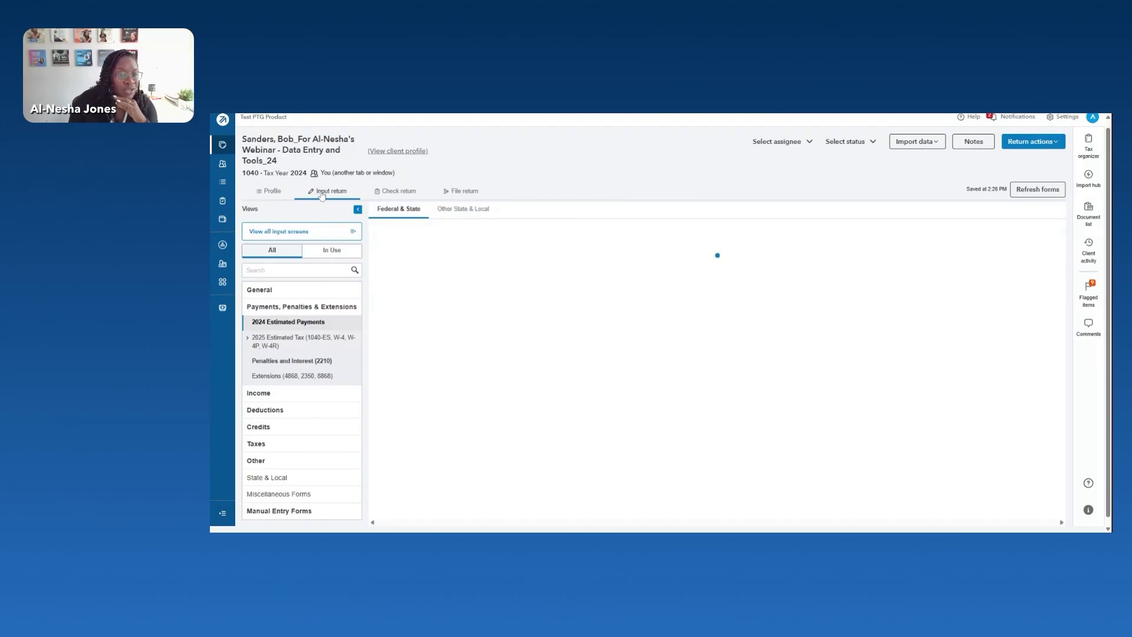
click(268, 192)
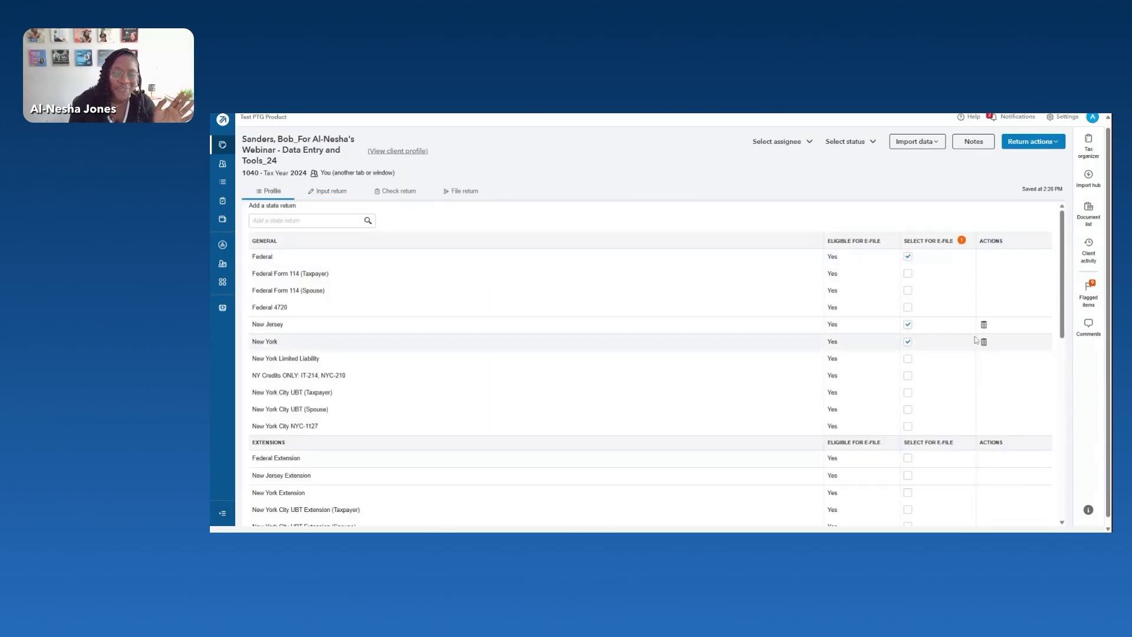
click(984, 343)
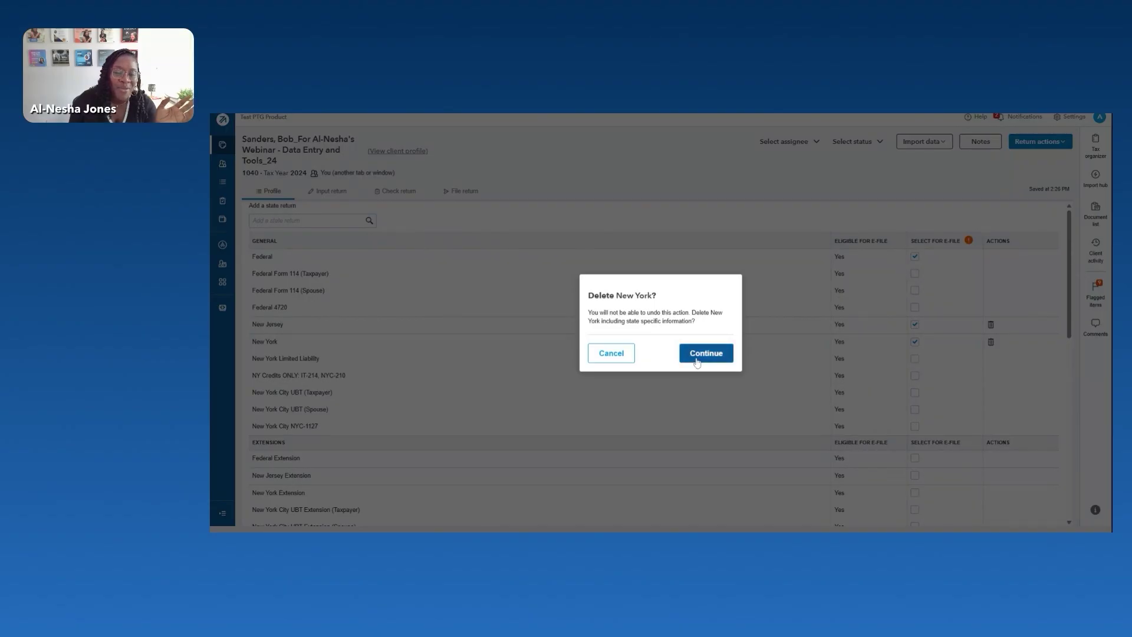
click(705, 351)
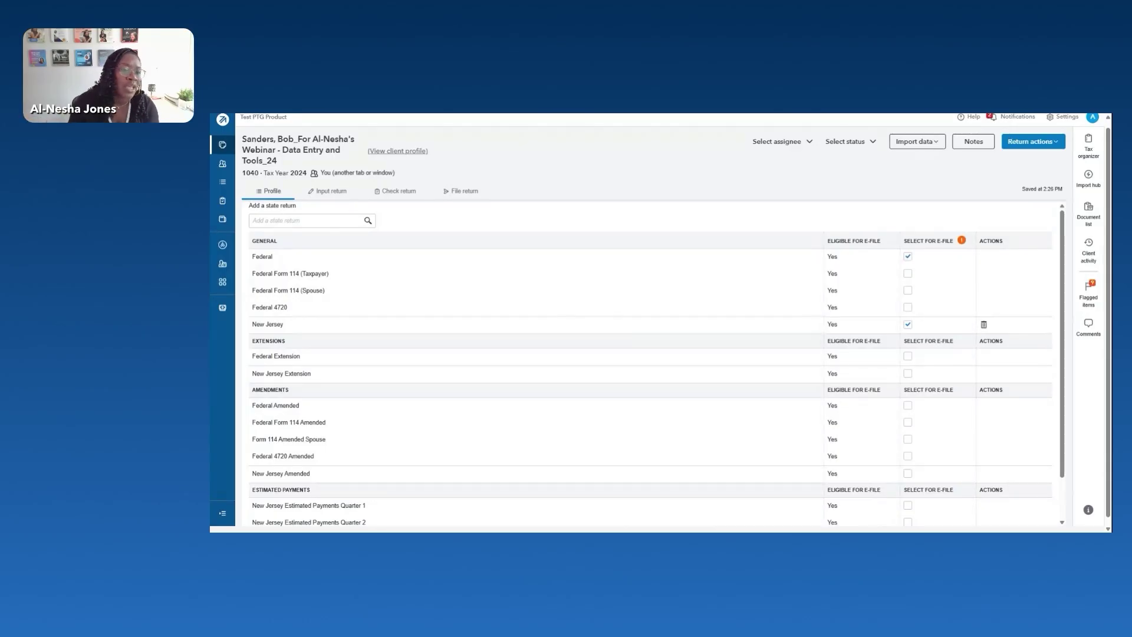
Clear the federal amount paid and payment date for the first quarter in the 2024 estimated payments input.
click(326, 192)
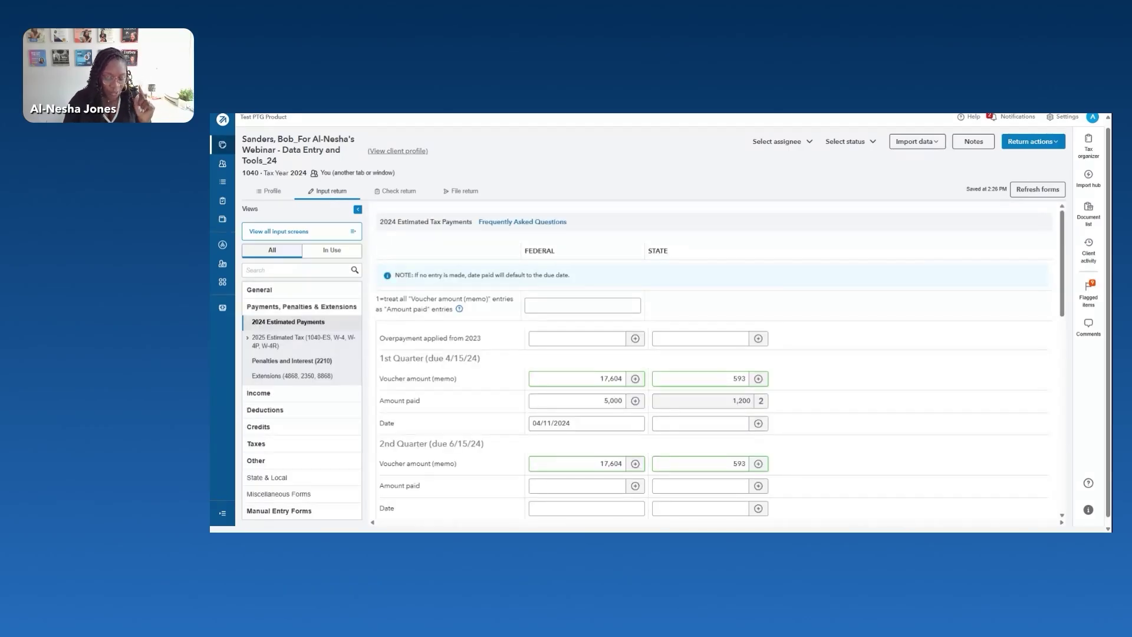
click(573, 405)
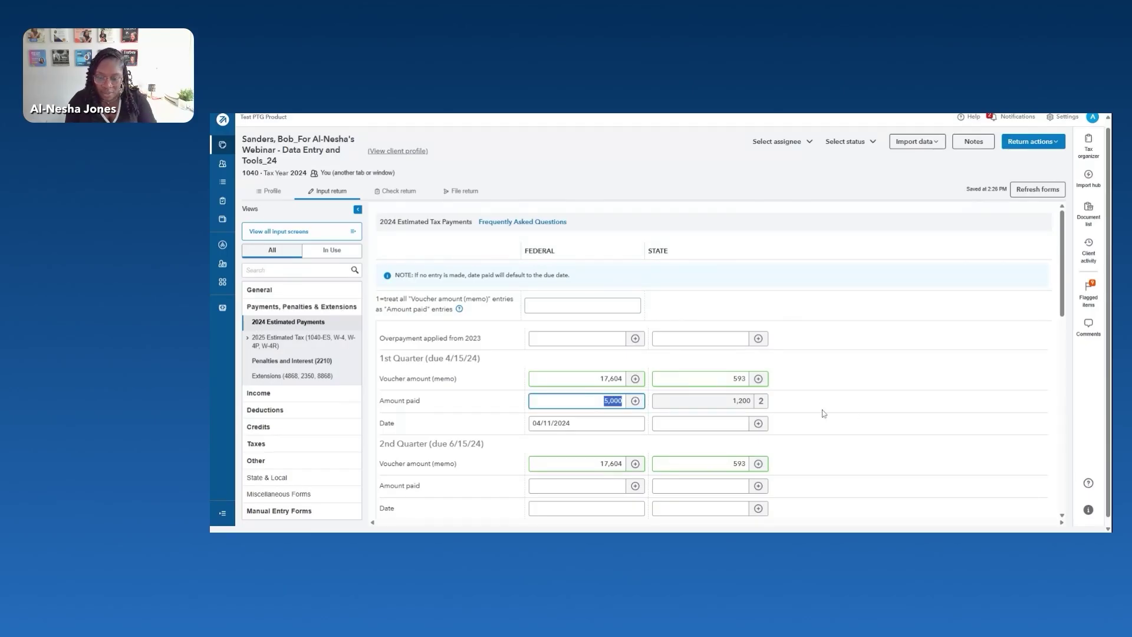
key(BackSpace)
key(Tab)
key(BackSpace)
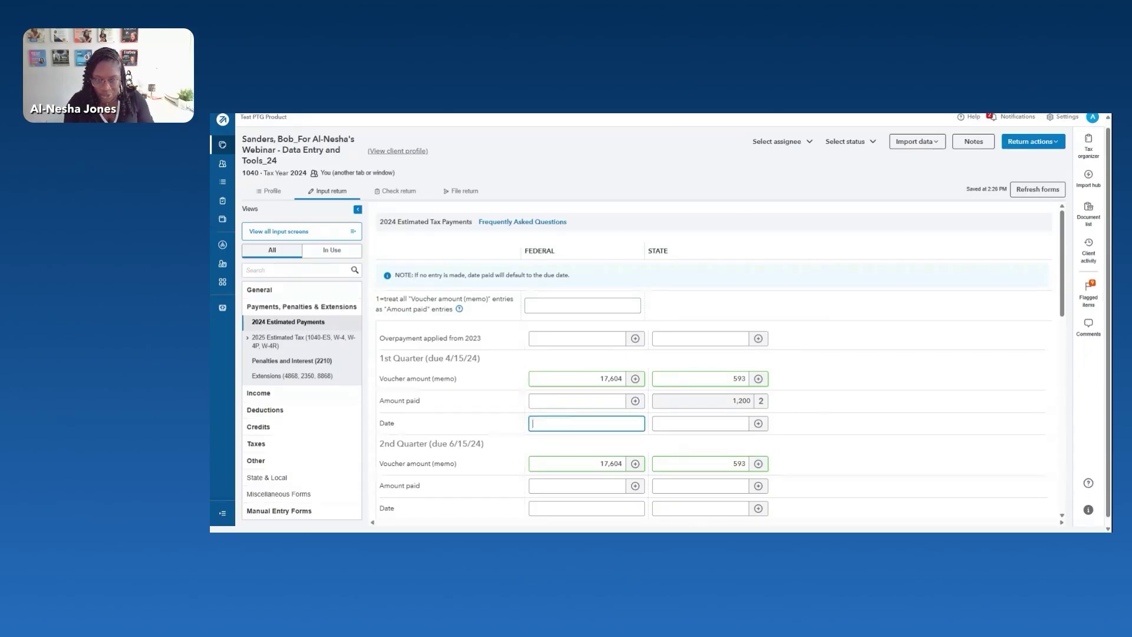
Delete both state entries, 700 and 500, from the first-quarter amount paid breakdown and accept the change.
click(728, 405)
click(728, 412)
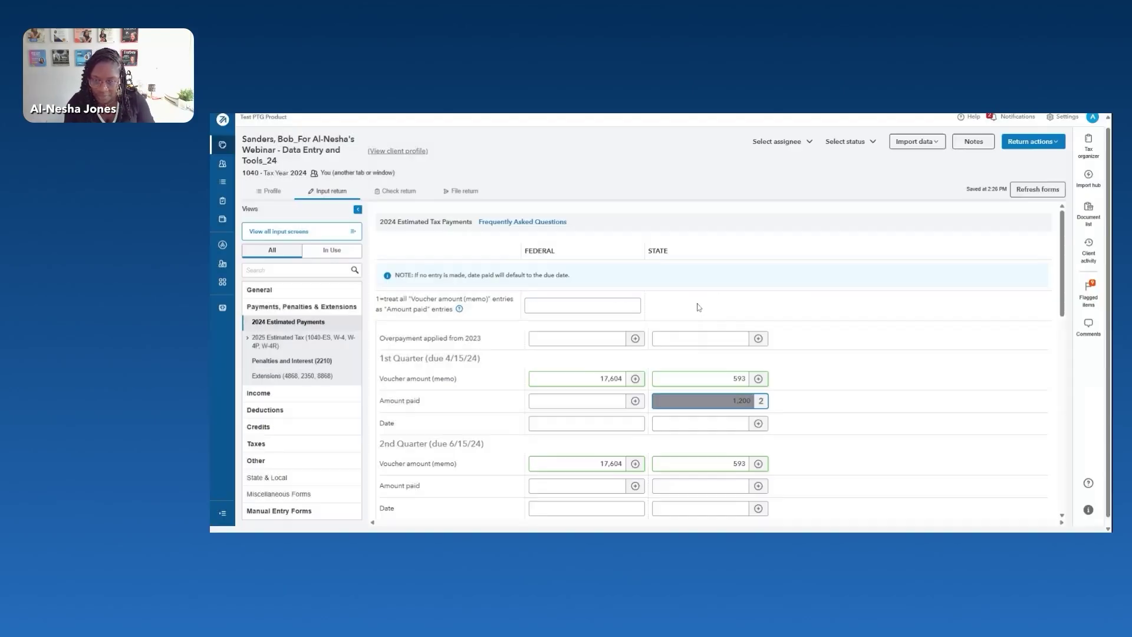
click(760, 400)
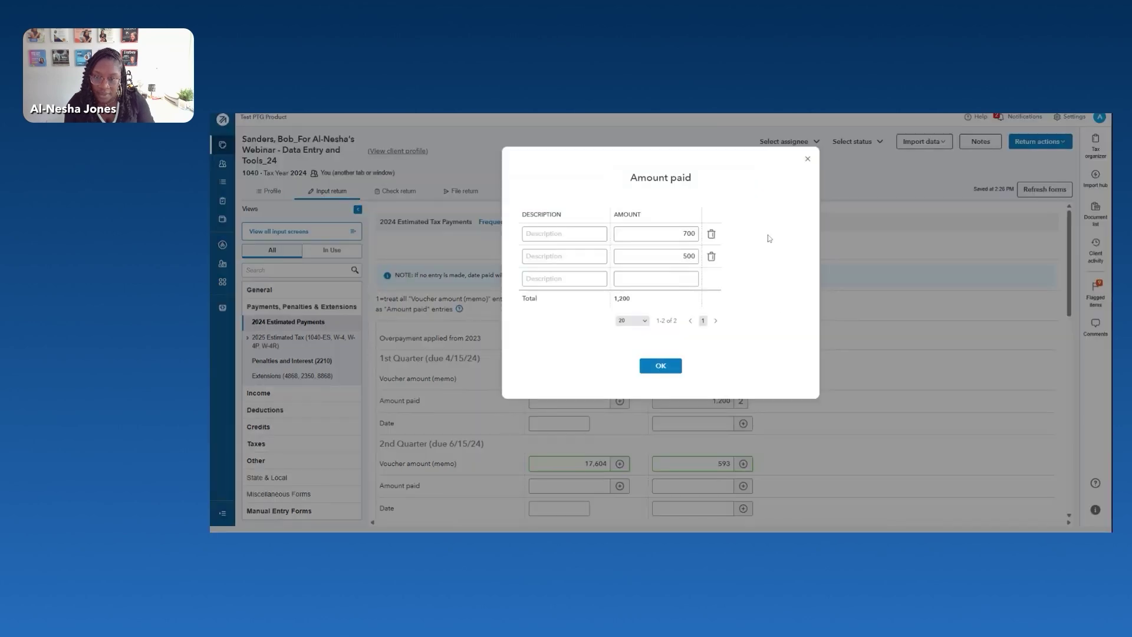
click(711, 234)
click(711, 234)
click(660, 343)
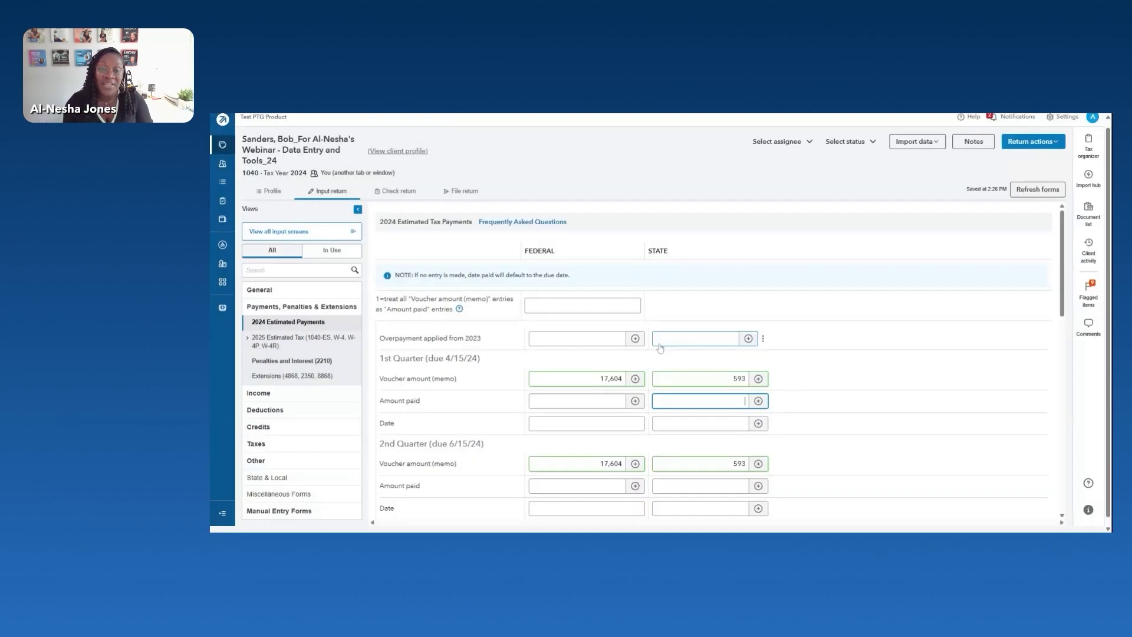
Open the 2025 Estimated Tax (1040-ES) input screen and review its general information options.
click(289, 344)
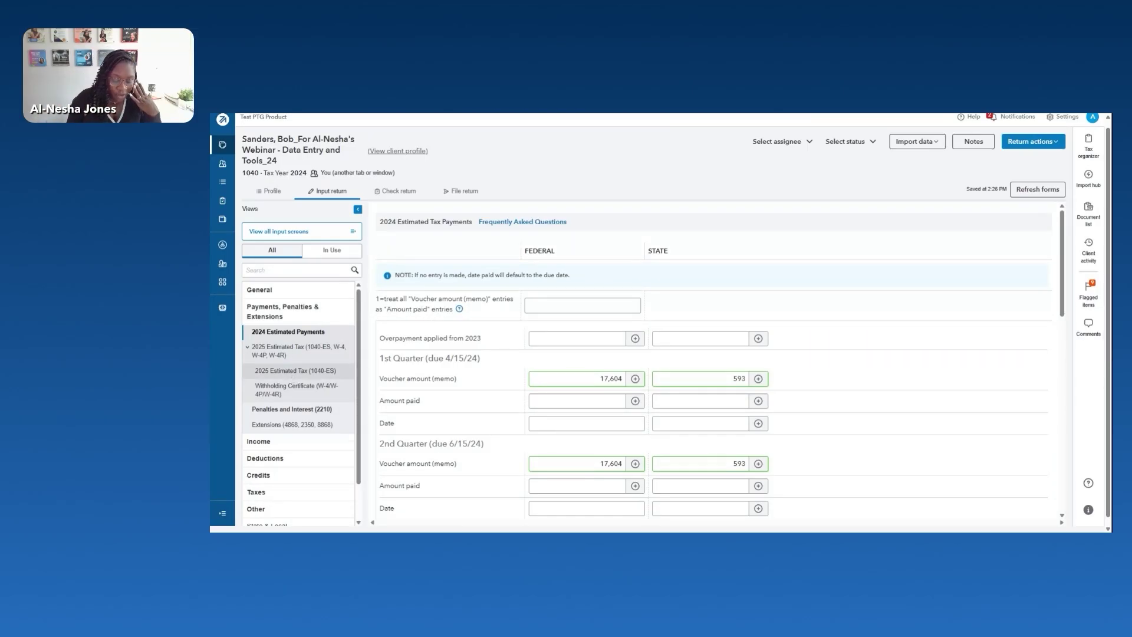
click(294, 370)
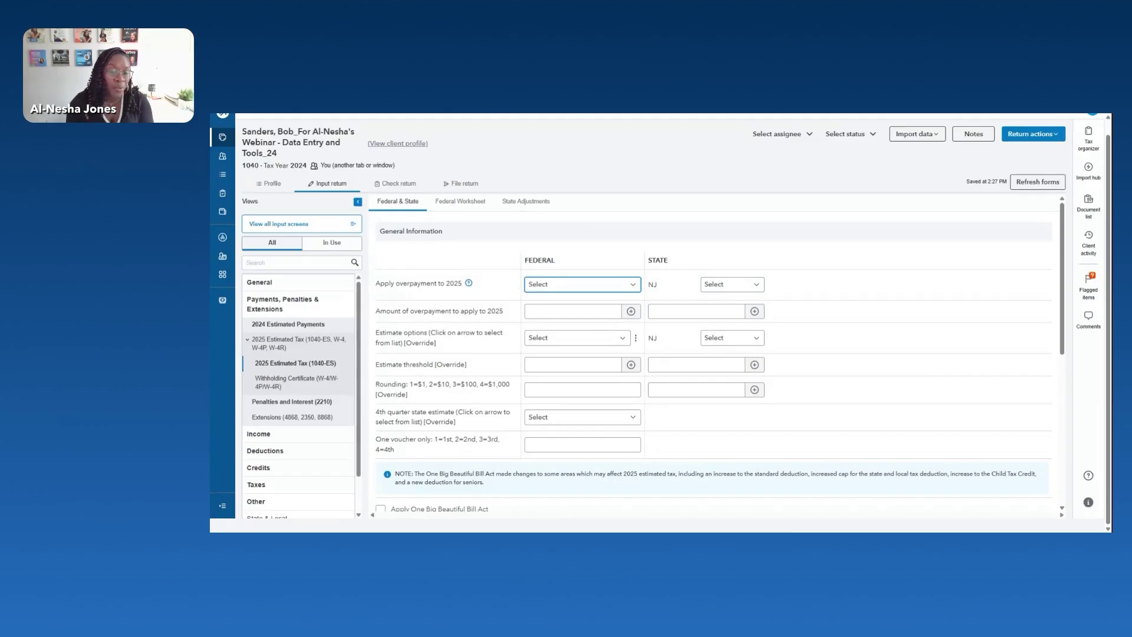
scroll(519, 279, down, 2)
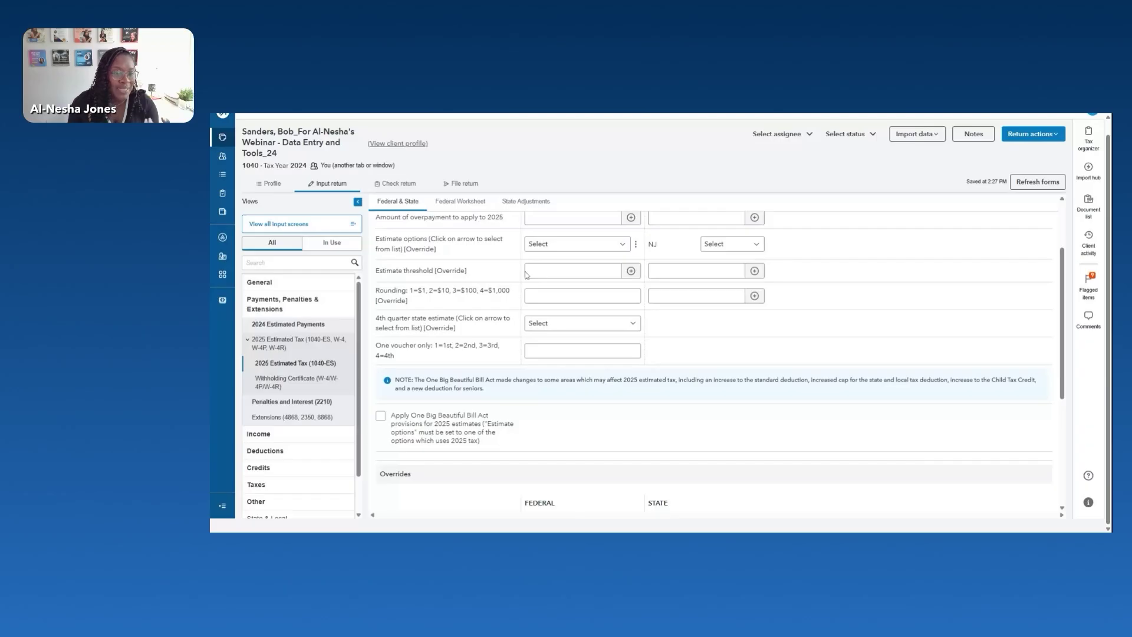
scroll(525, 274, up, 3)
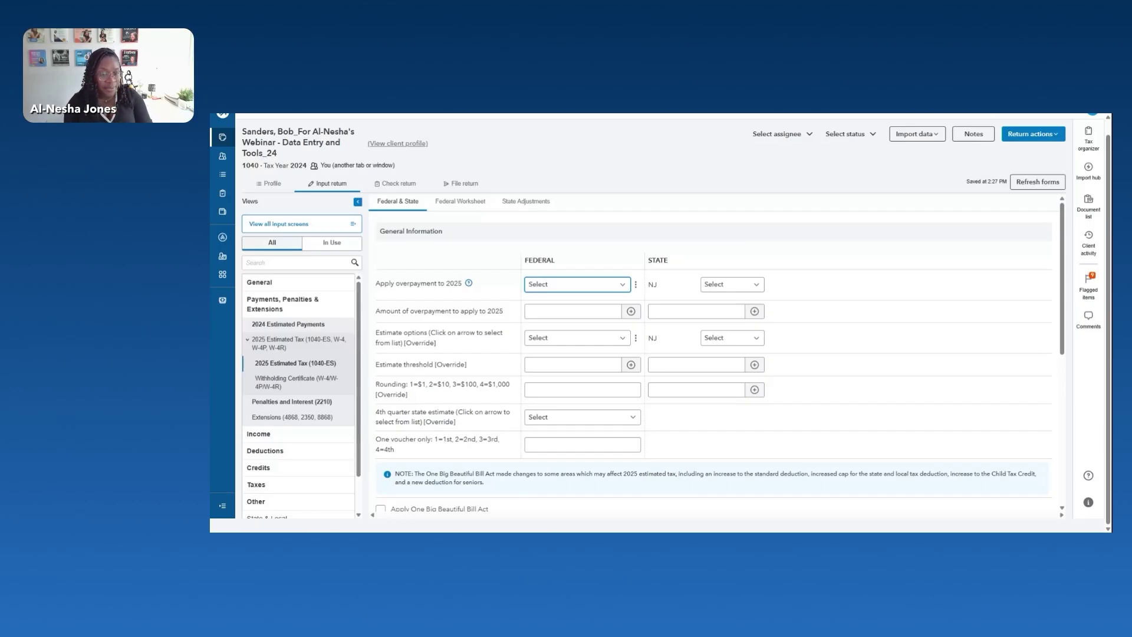
Set the federal Apply overpayment to 2025 option to 1 = Apply refund to 1st quarter and look at the NJ overpayment option.
click(563, 295)
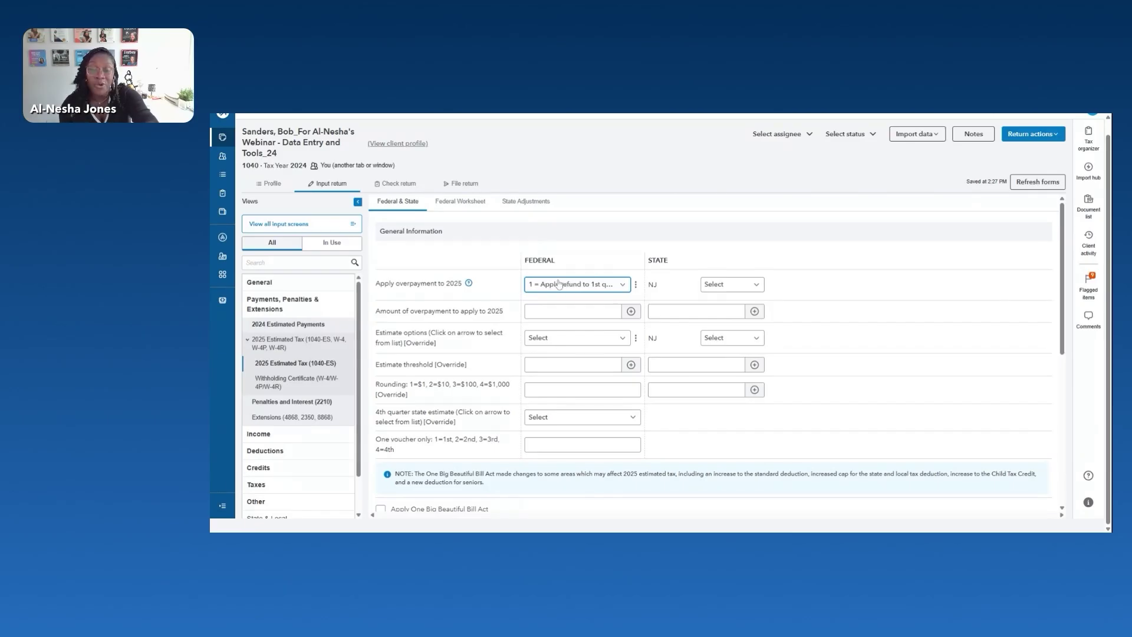
click(718, 291)
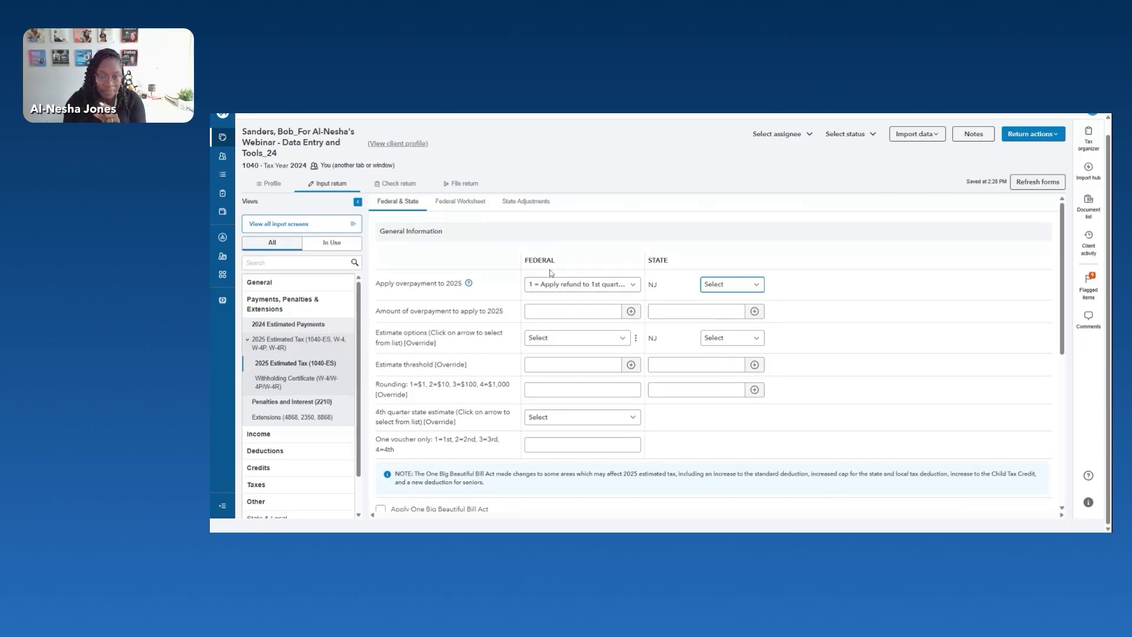
click(548, 288)
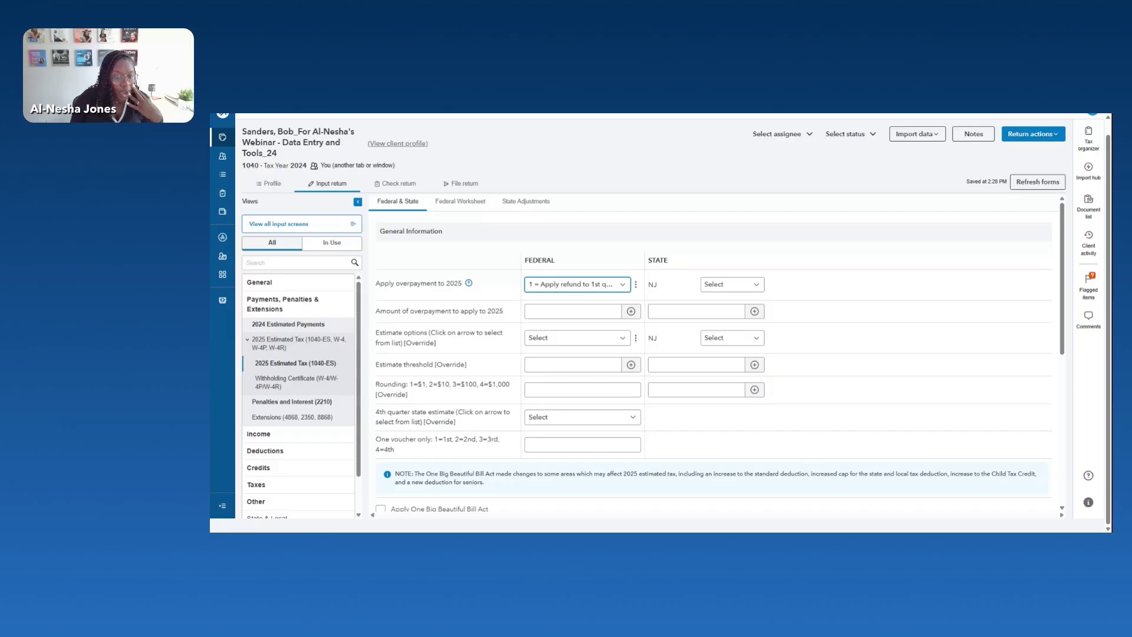
Examine the Federal Worksheet for 2025 estimated tax, including the simple method overrides and the expanded method income adjustments.
click(455, 203)
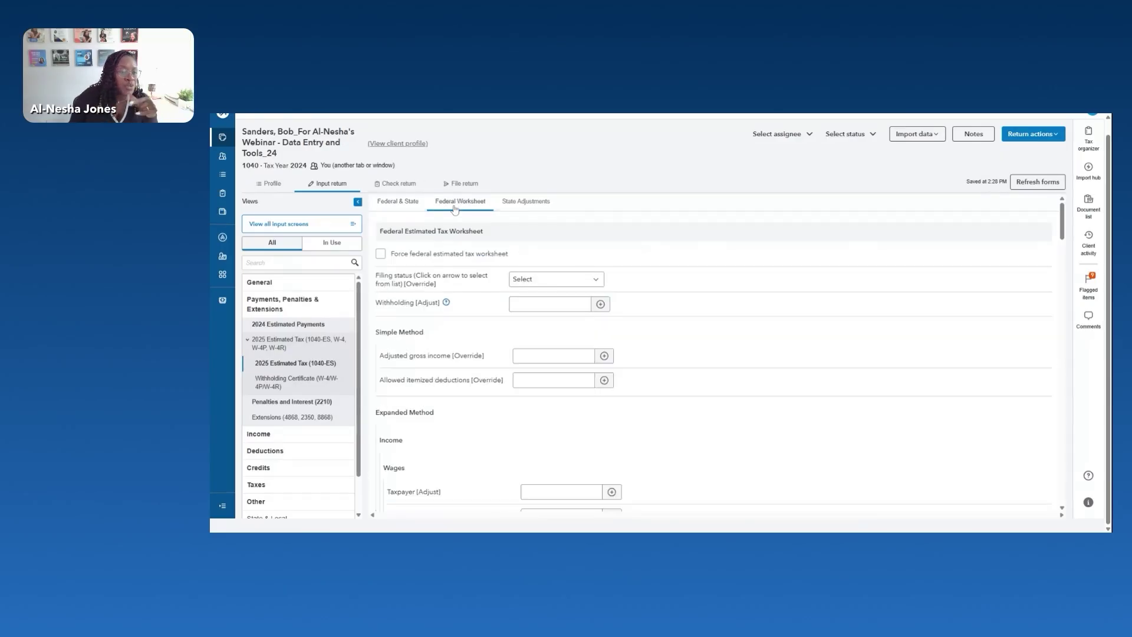
scroll(566, 288, down, 10)
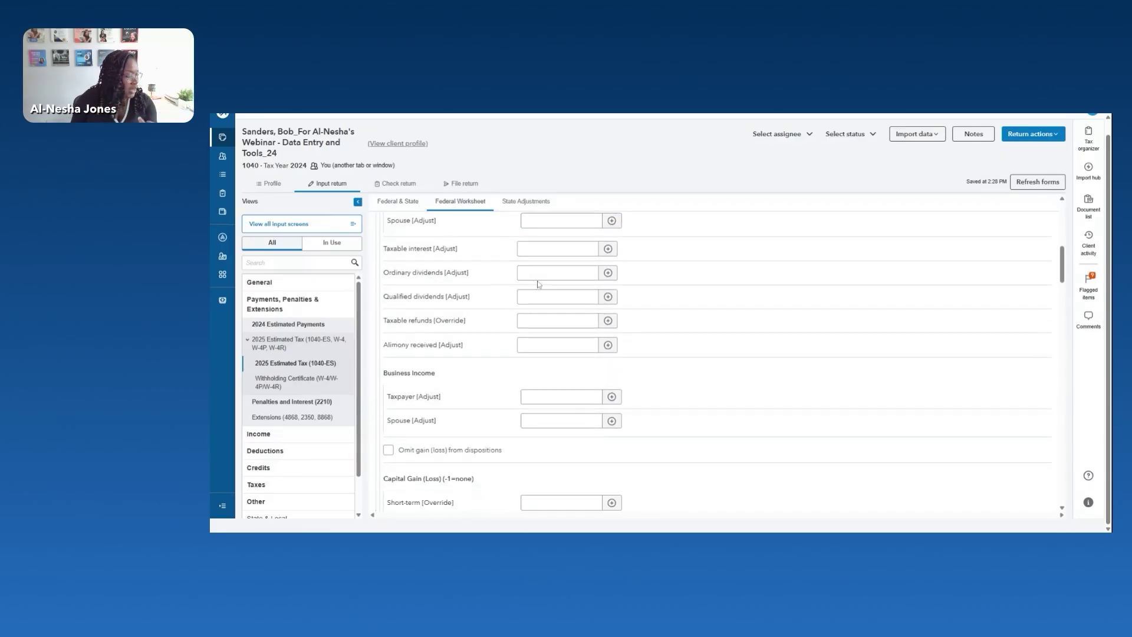
scroll(538, 284, down, 10)
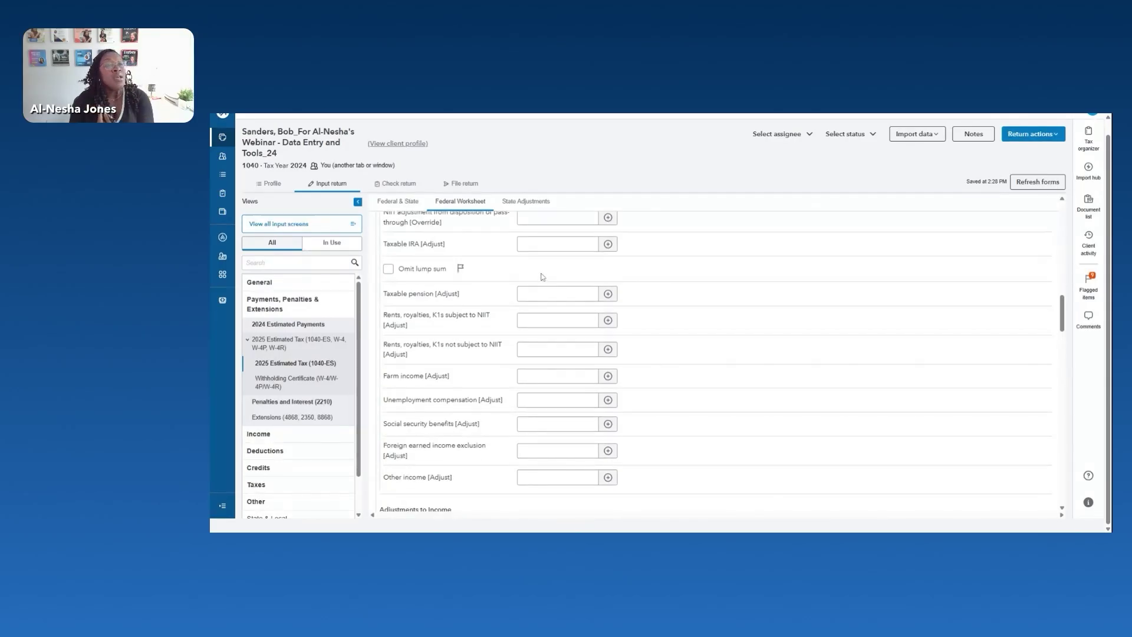
click(548, 293)
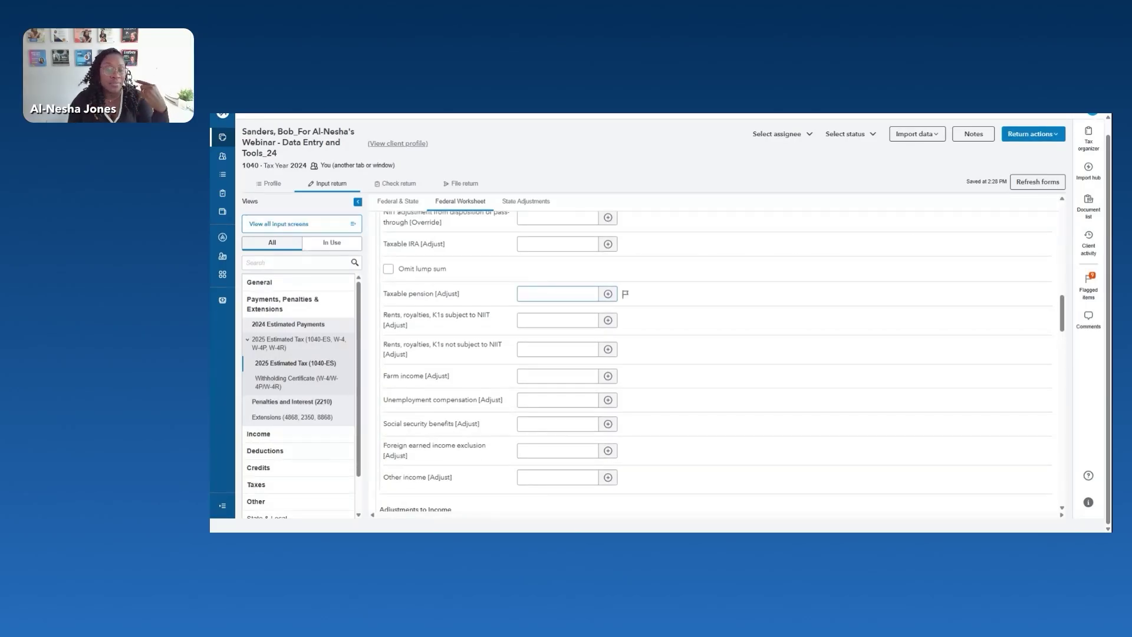
scroll(548, 293, up, 15)
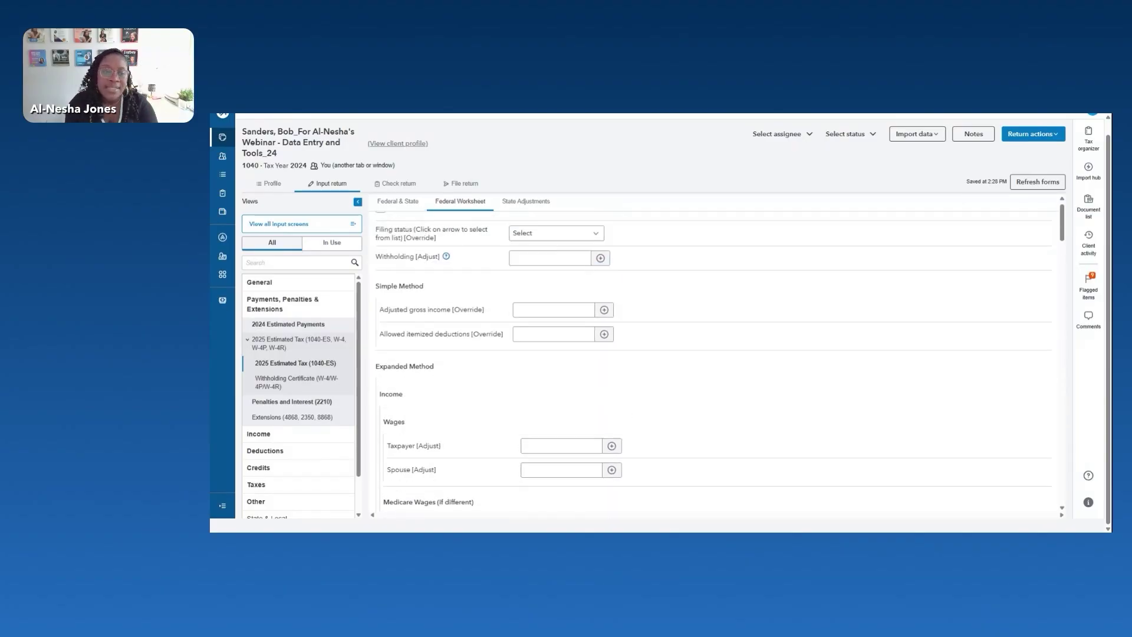
scroll(548, 293, up, 2)
scroll(548, 297, down, 8)
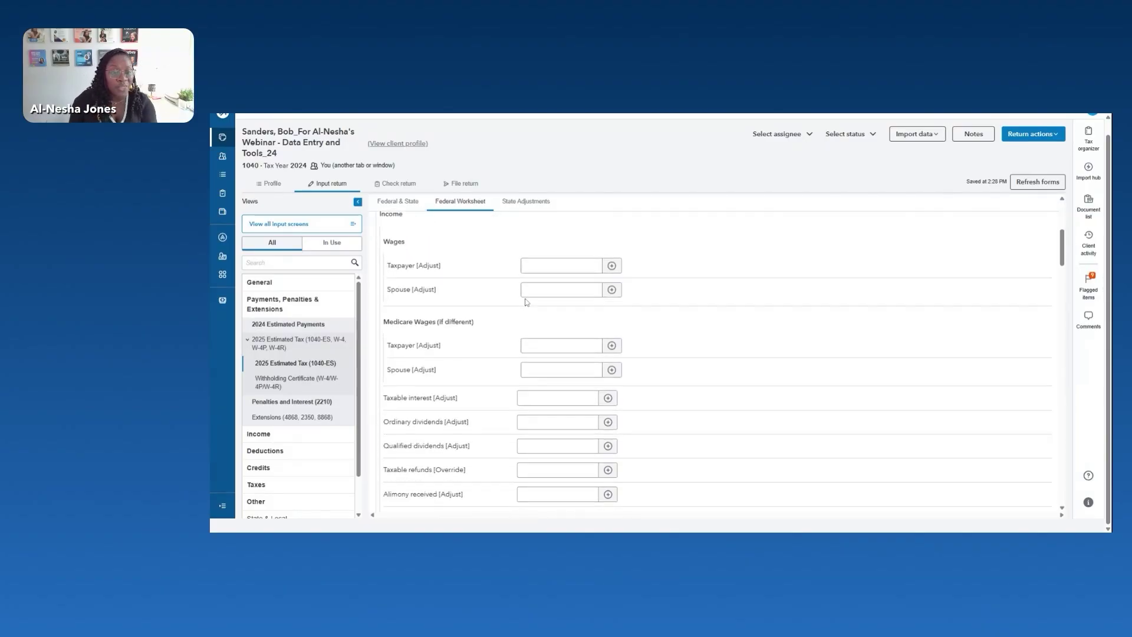
scroll(548, 298, down, 3)
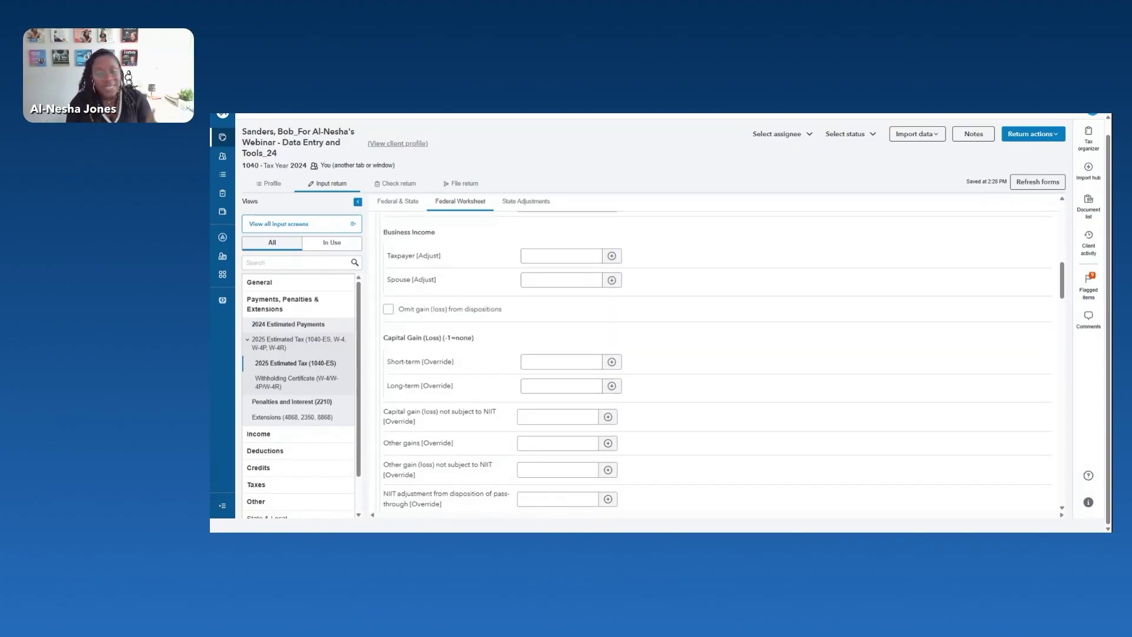
scroll(708, 354, up, 12)
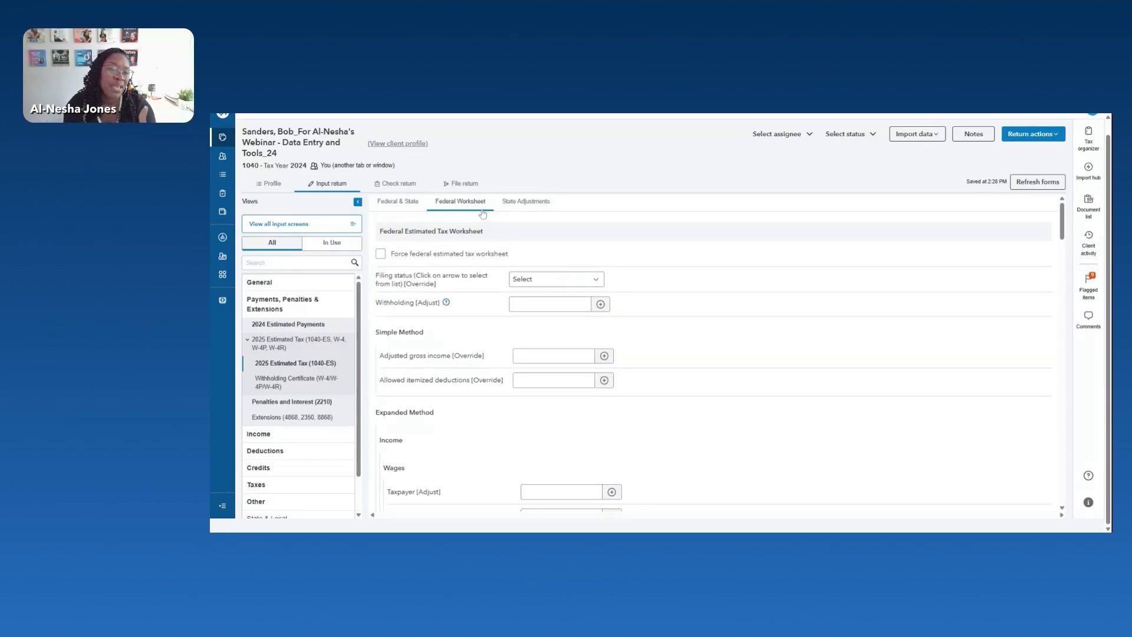
Back in the Federal & State inputs, clear the federal overpayment choice and set the federal estimate options to 8 = Print blank estimates.
click(391, 202)
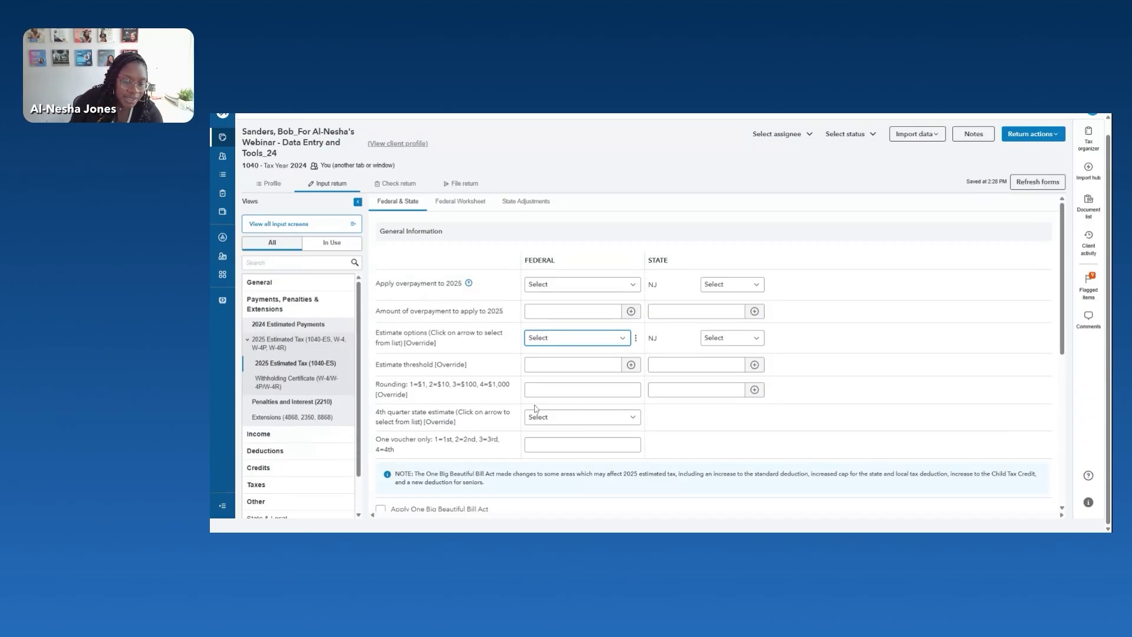
key(8)
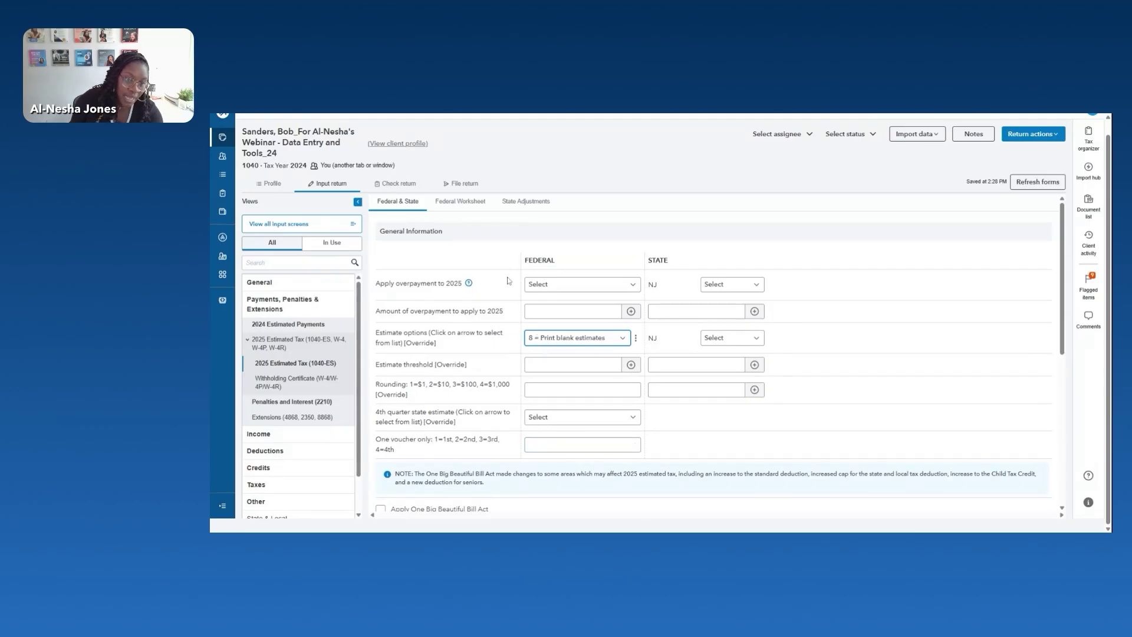
Check the federal tax summary and the blank US 1040-ES payment vouchers among the forms, and return to the 2025 estimated tax inputs.
click(407, 186)
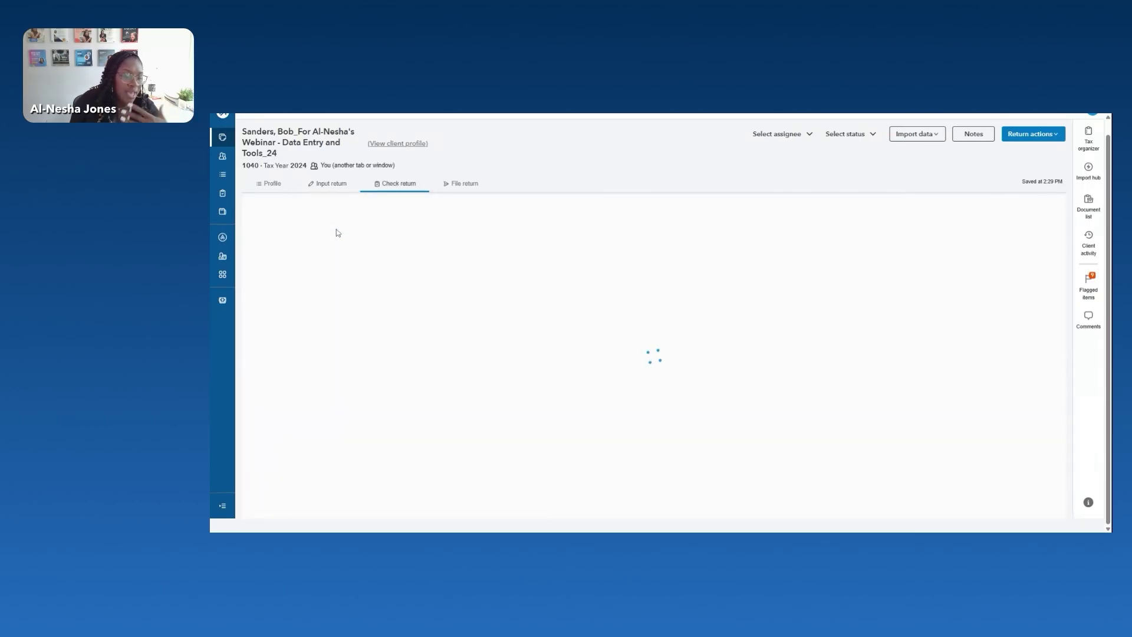
scroll(716, 321, down, 10)
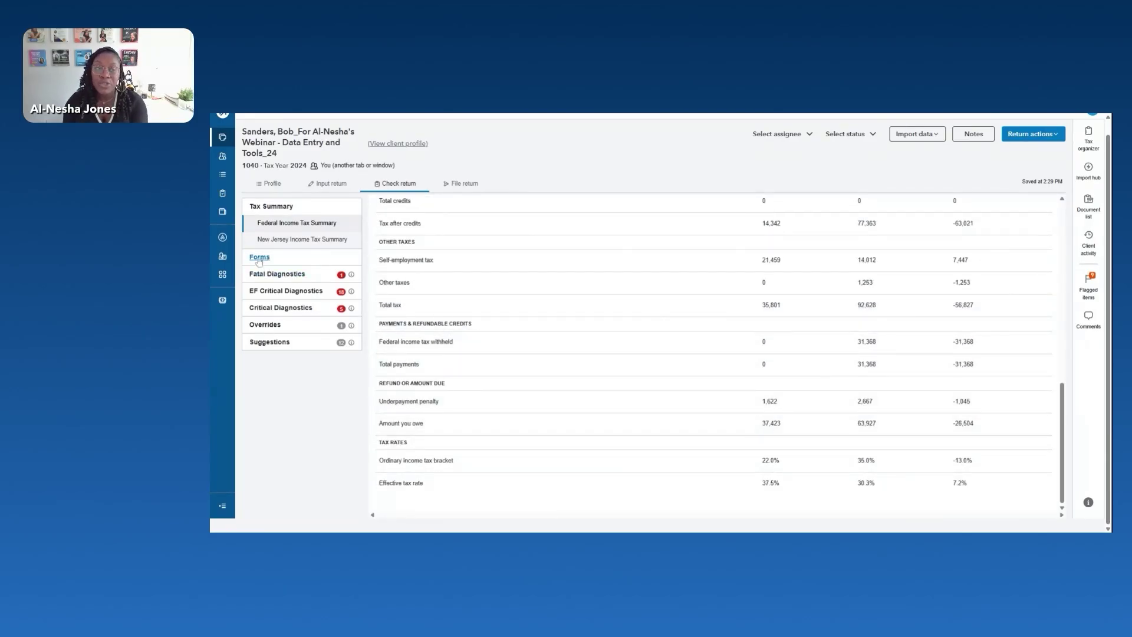
click(259, 257)
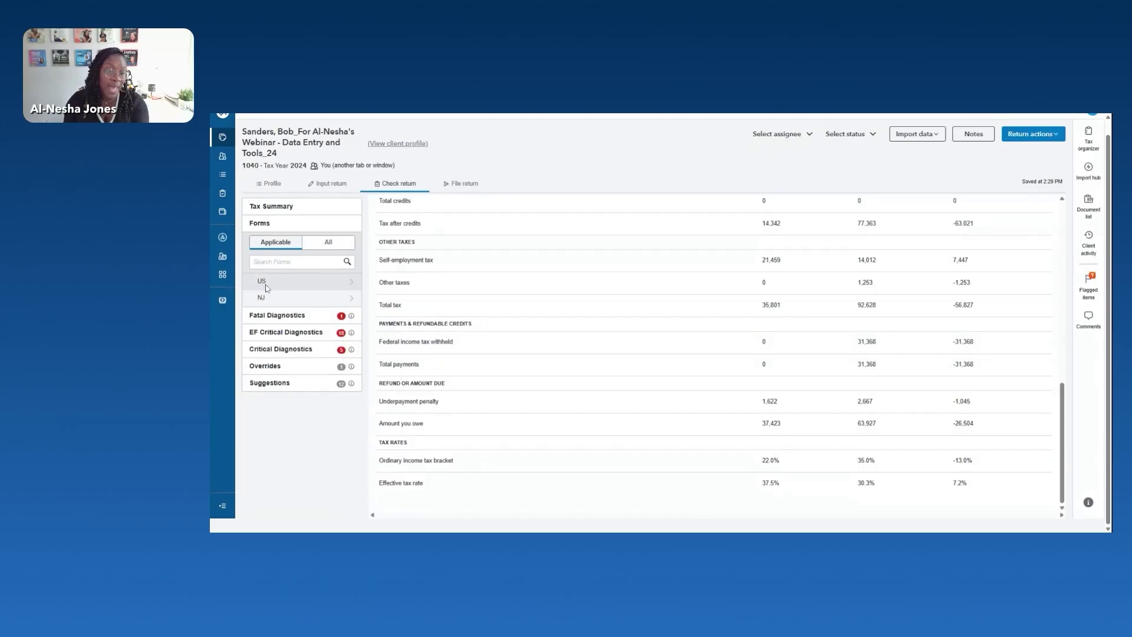
click(268, 285)
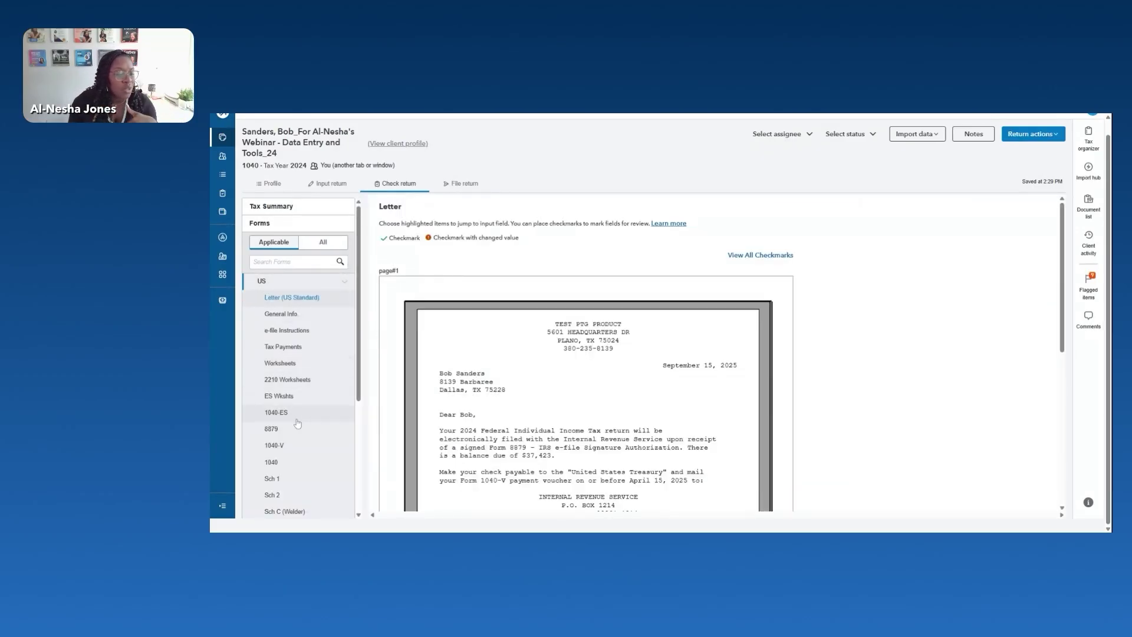
click(292, 413)
scroll(576, 377, down, 3)
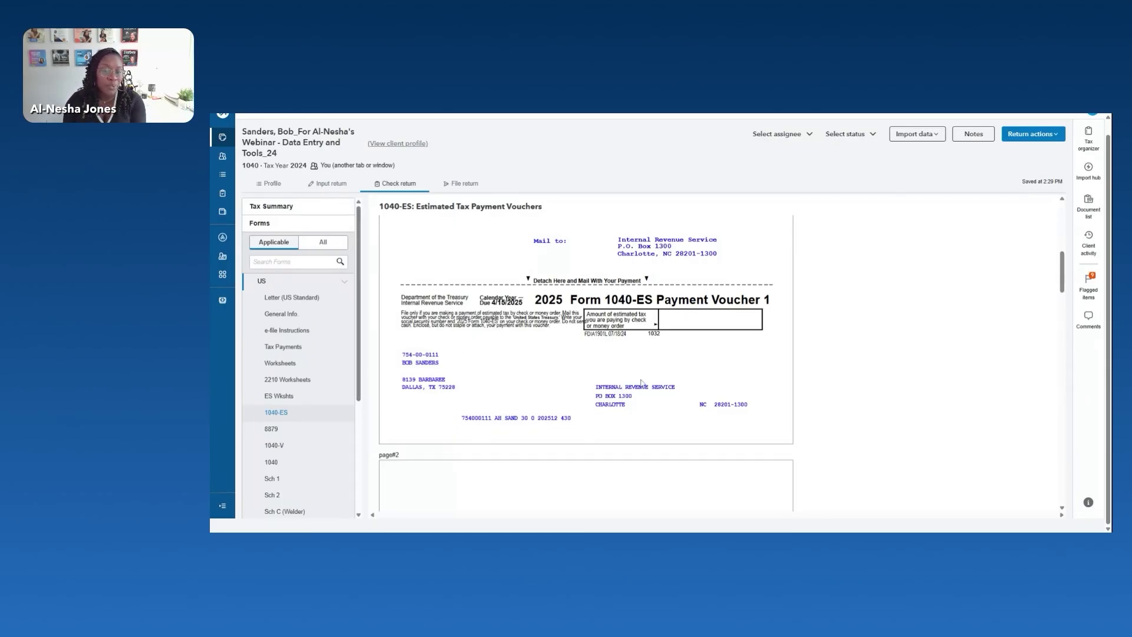
scroll(764, 354, up, 2)
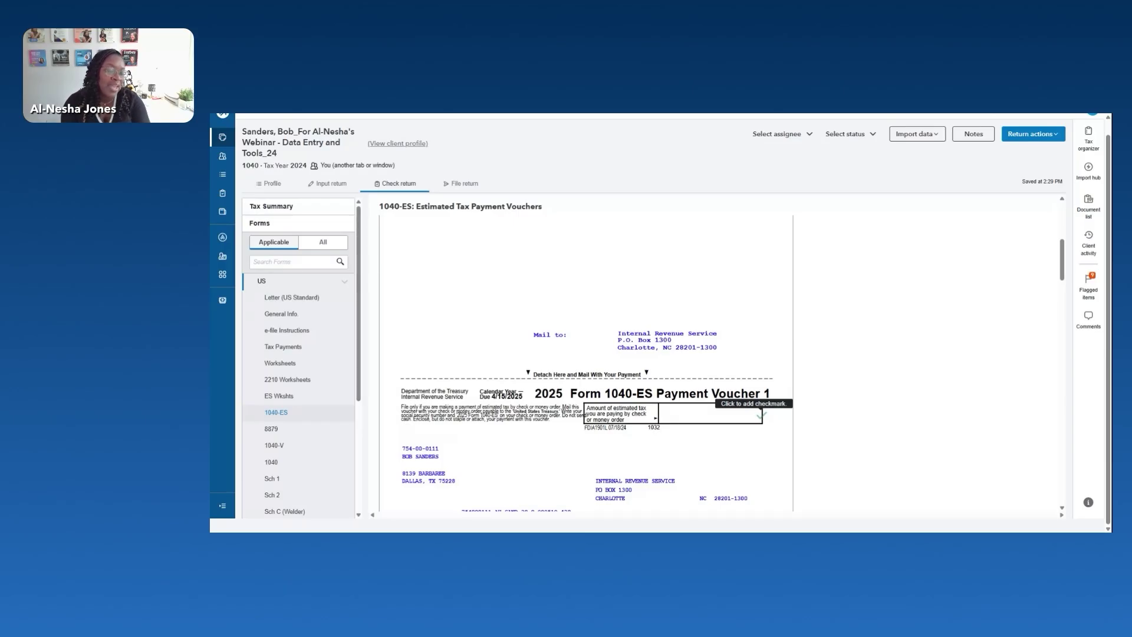
click(329, 183)
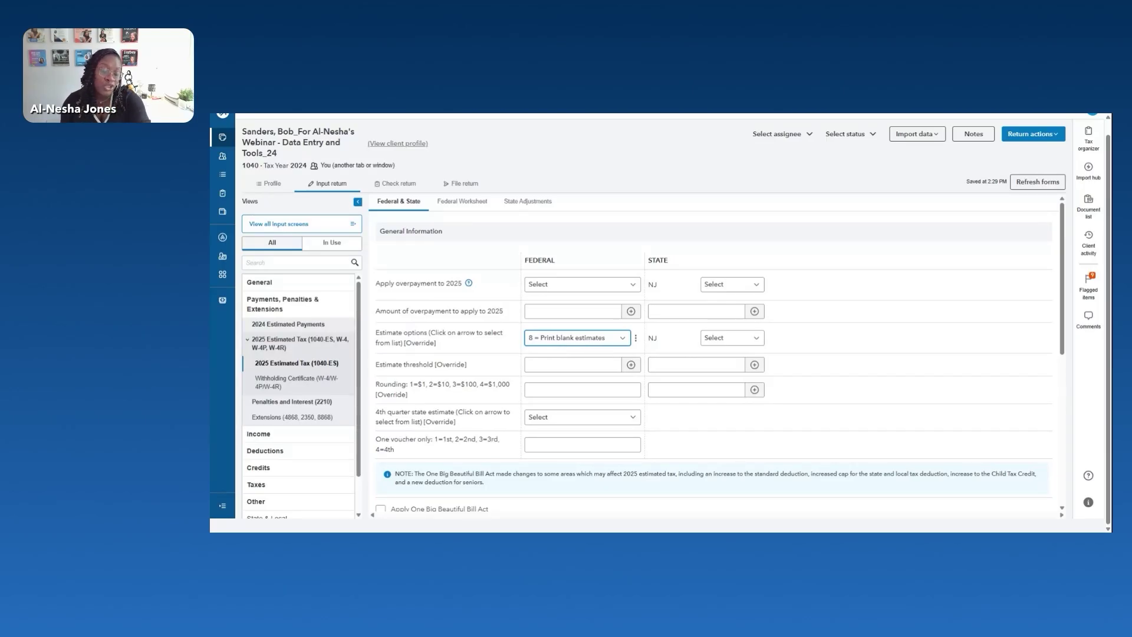
Clear the federal estimate options choice and check the 2024 total tax in the Federal Income Tax Summary.
key(2)
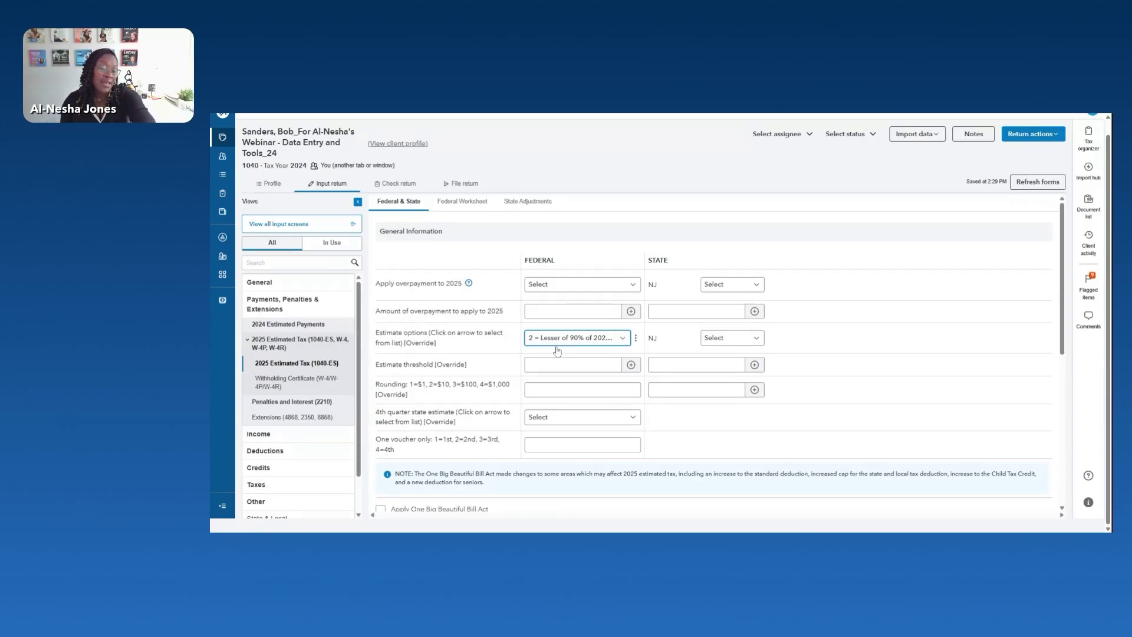
key(Delete)
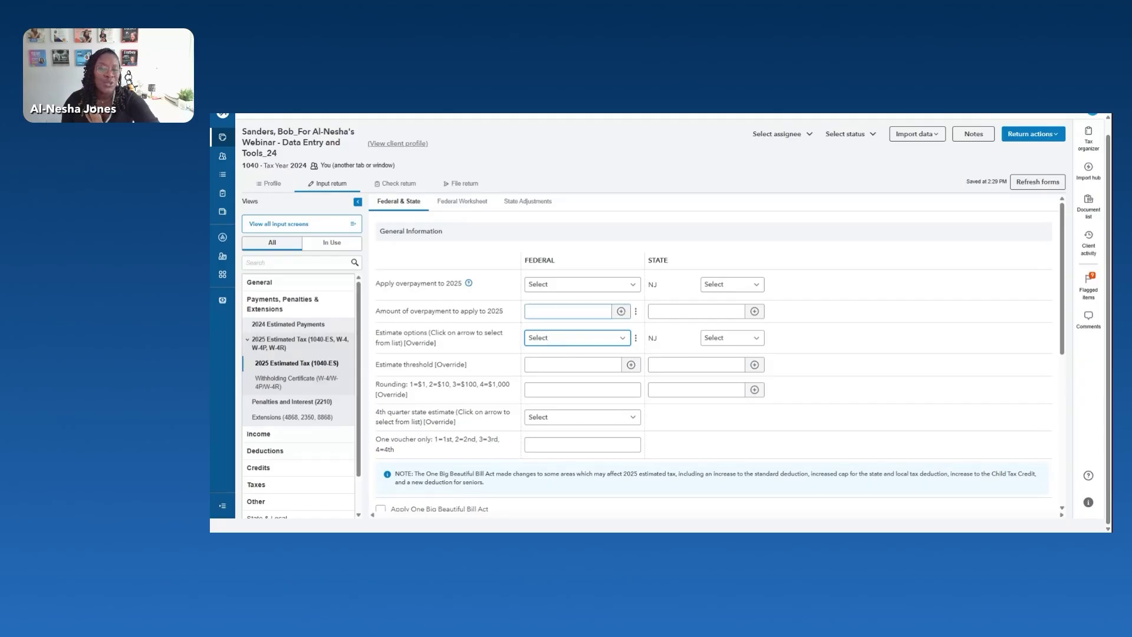
click(405, 187)
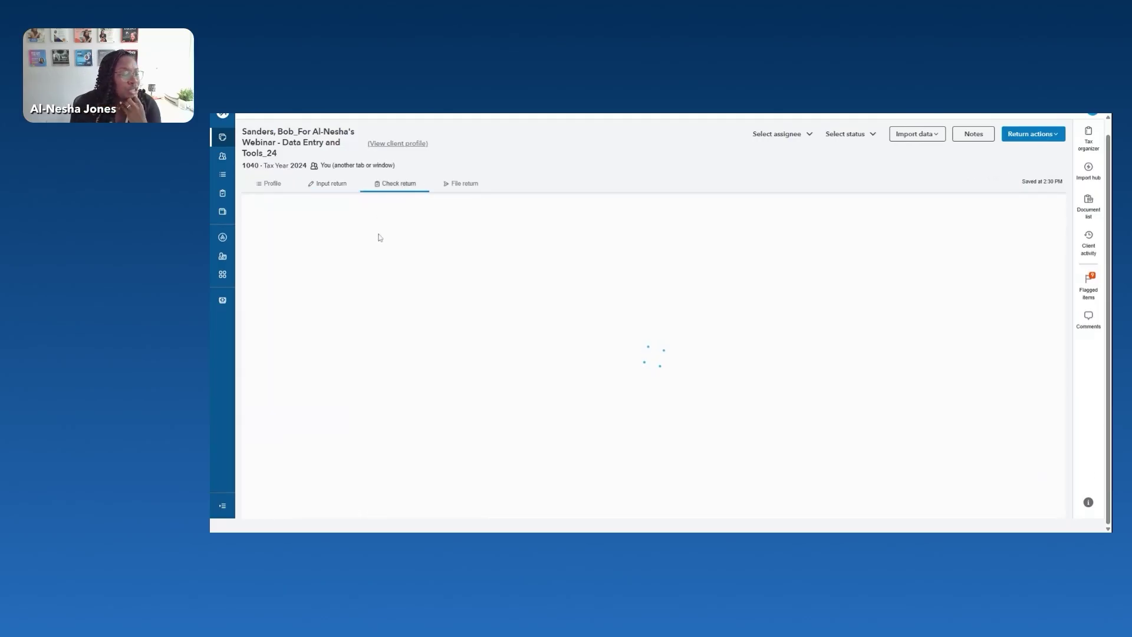
scroll(407, 318, down, 10)
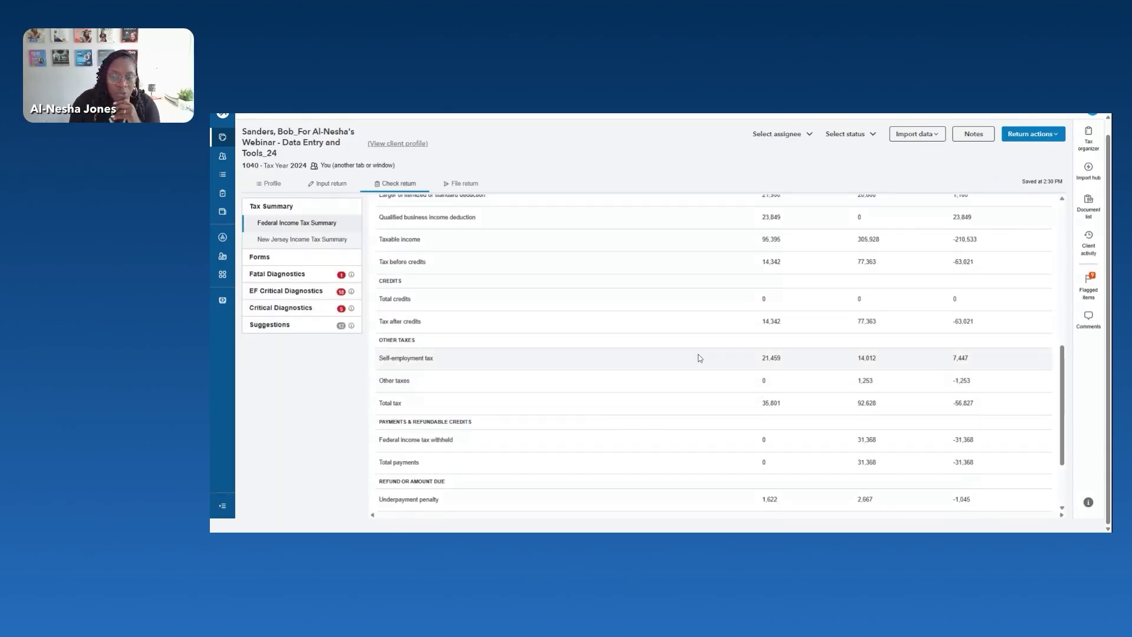
drag(757, 407, 796, 409)
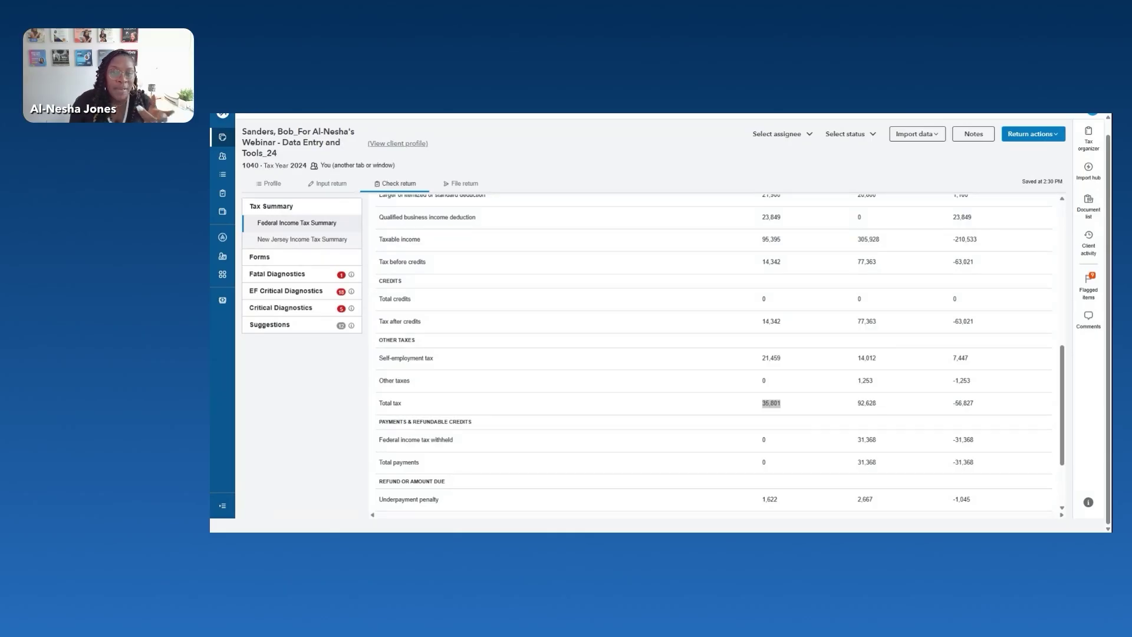
click(633, 169)
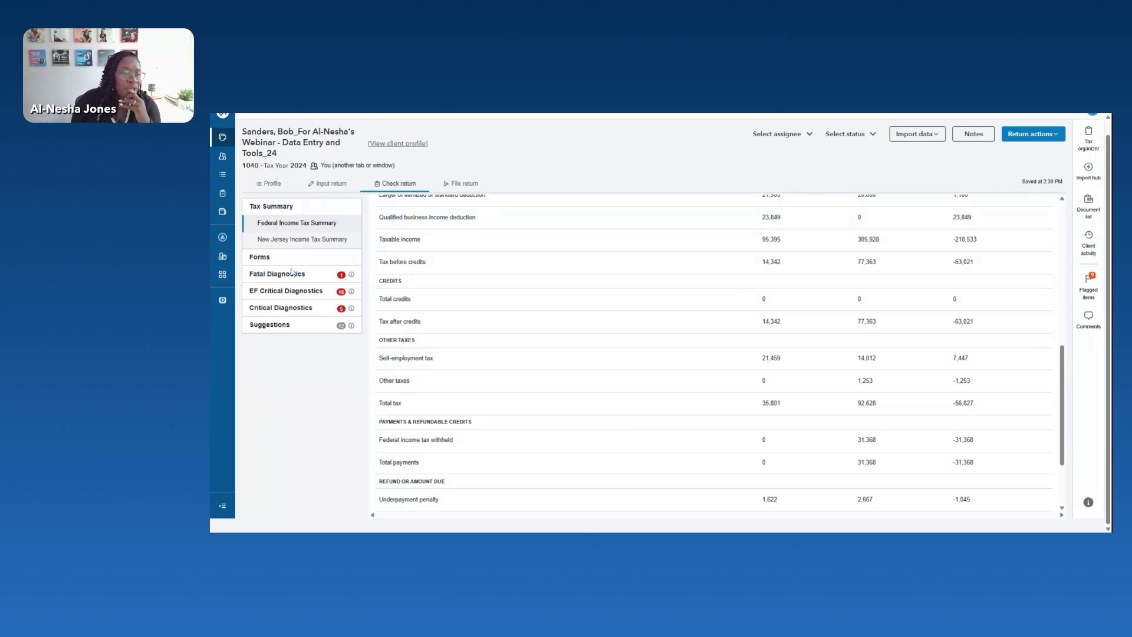
Open the US 1040-ES form in the return check and examine the payment amount on 2025 Payment Voucher 1.
click(260, 257)
click(278, 297)
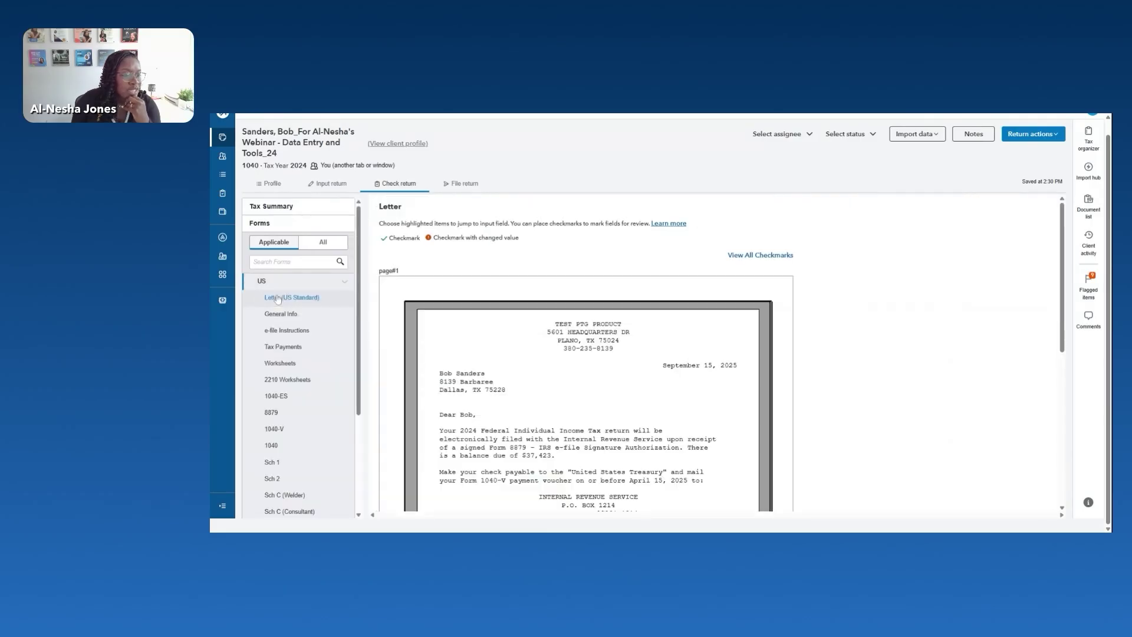
scroll(278, 297, down, 3)
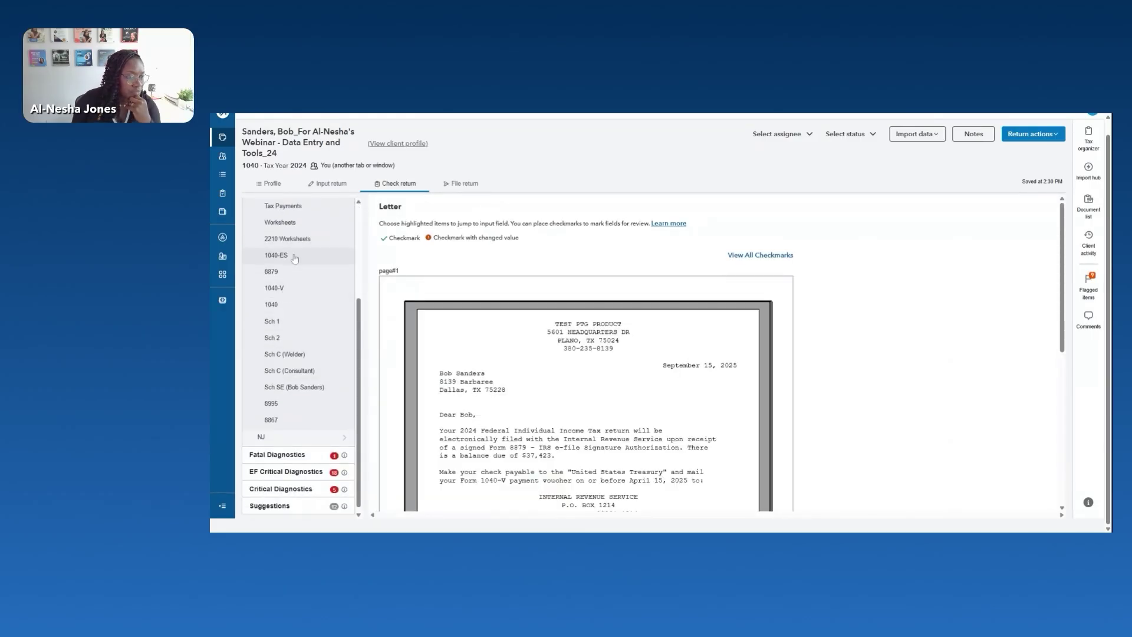
click(295, 258)
scroll(632, 371, down, 1)
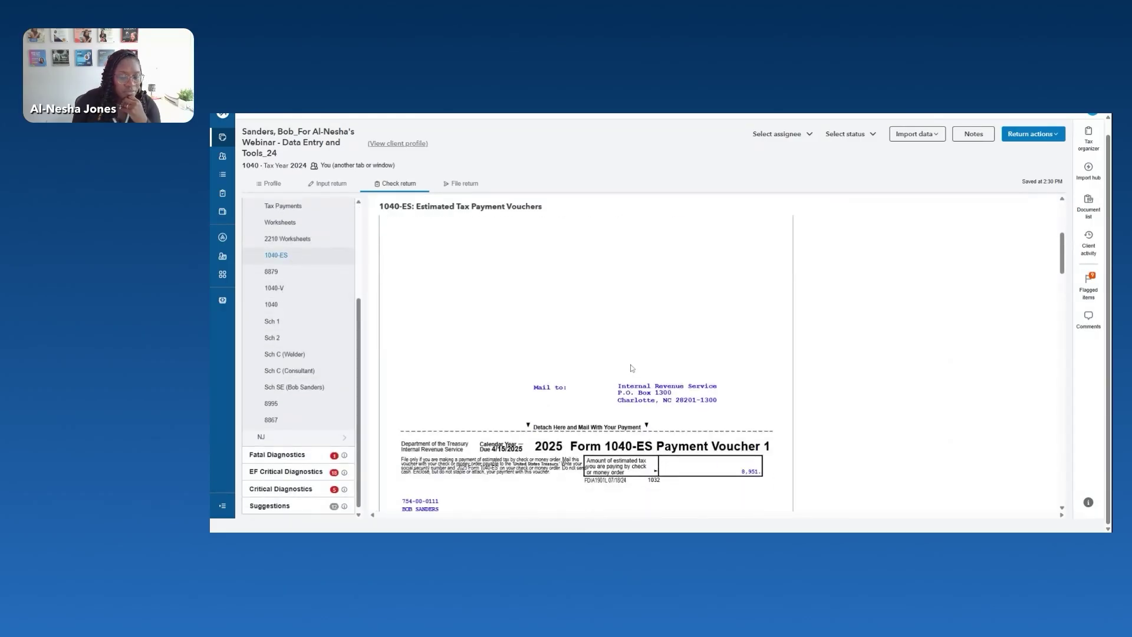
scroll(632, 369, down, 3)
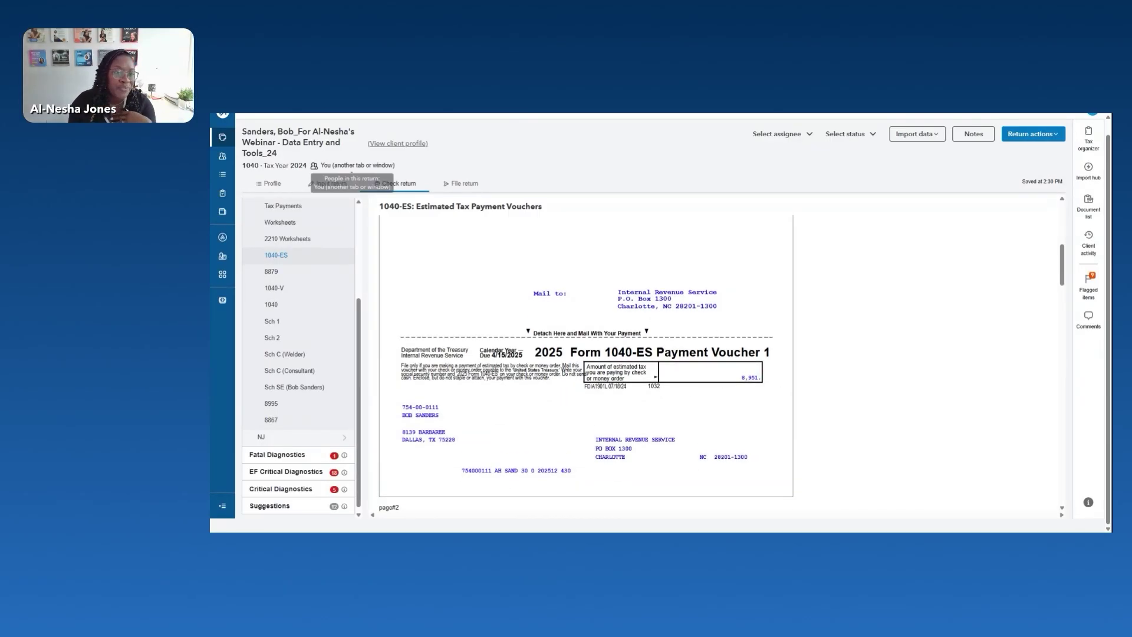
Set the federal estimate options to the "2 = Lesser of 90%" choice and check the payment amount on 1040-ES Payment Voucher 1.
click(326, 185)
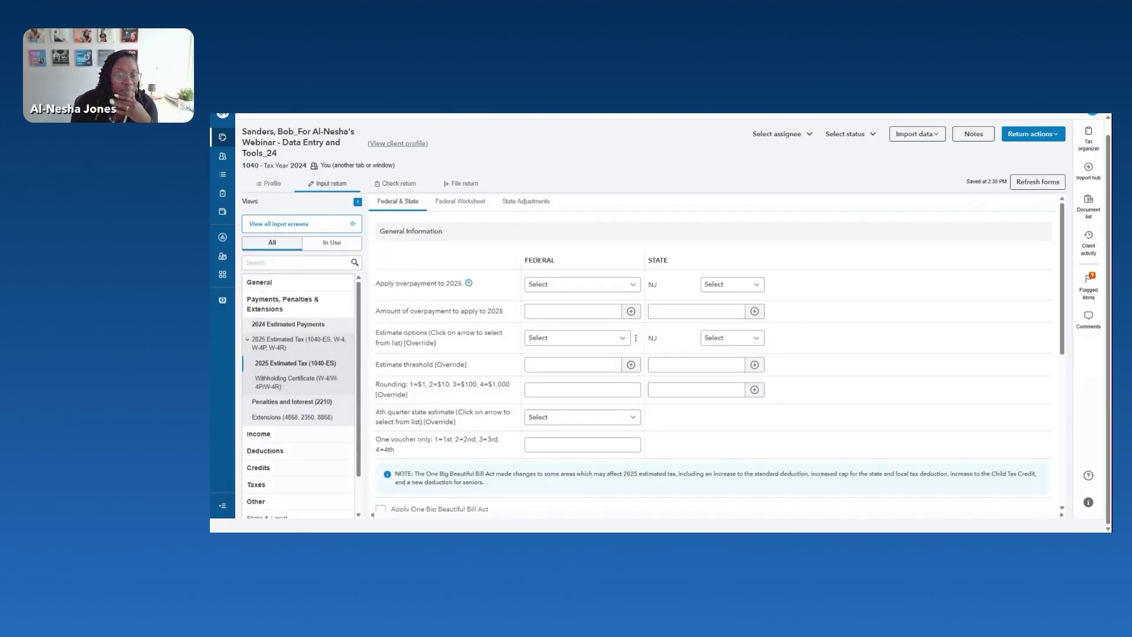
click(576, 362)
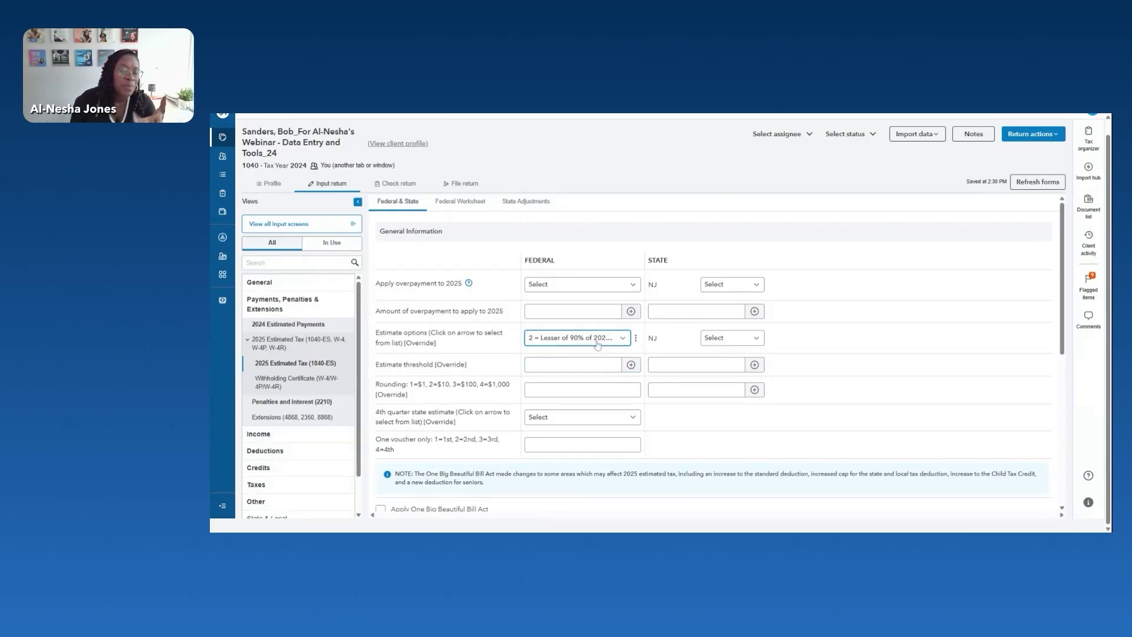
click(398, 184)
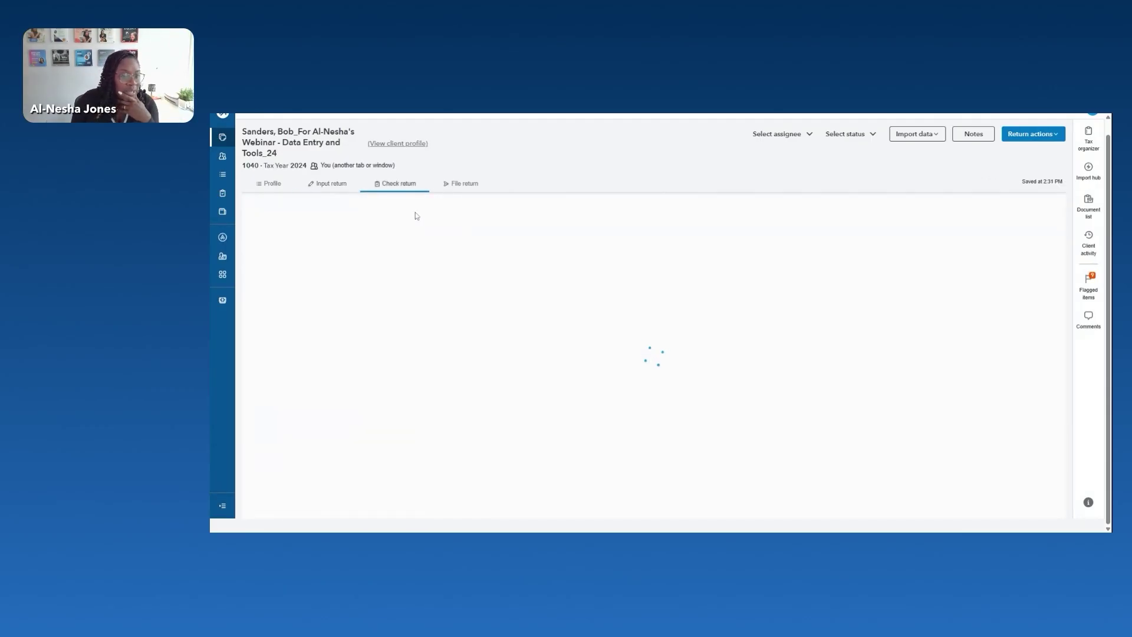
click(286, 257)
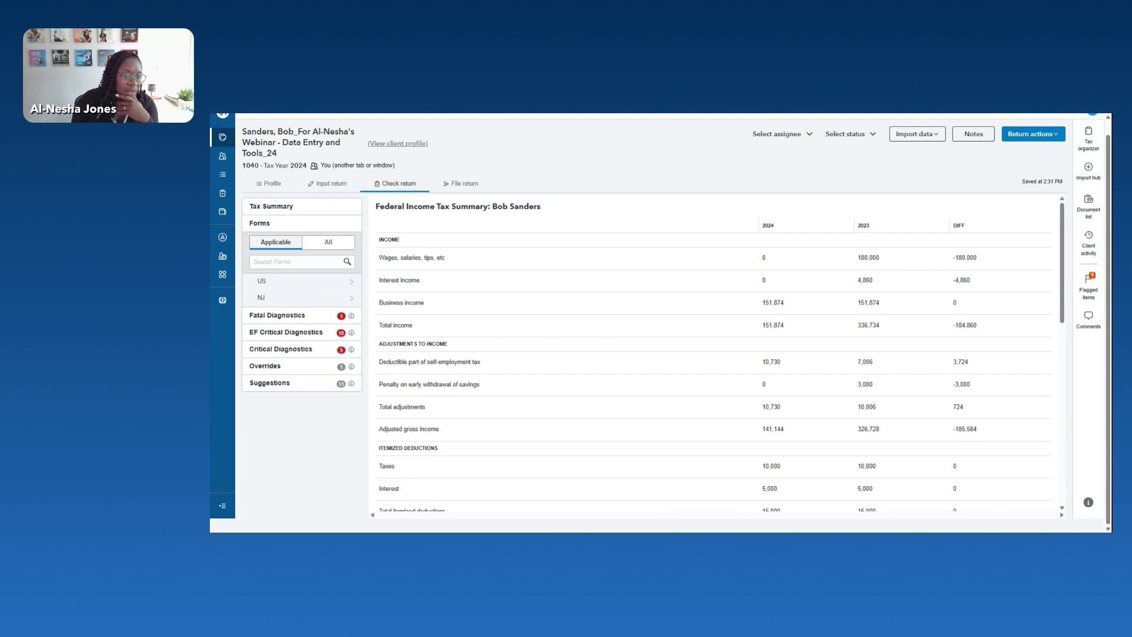
click(261, 281)
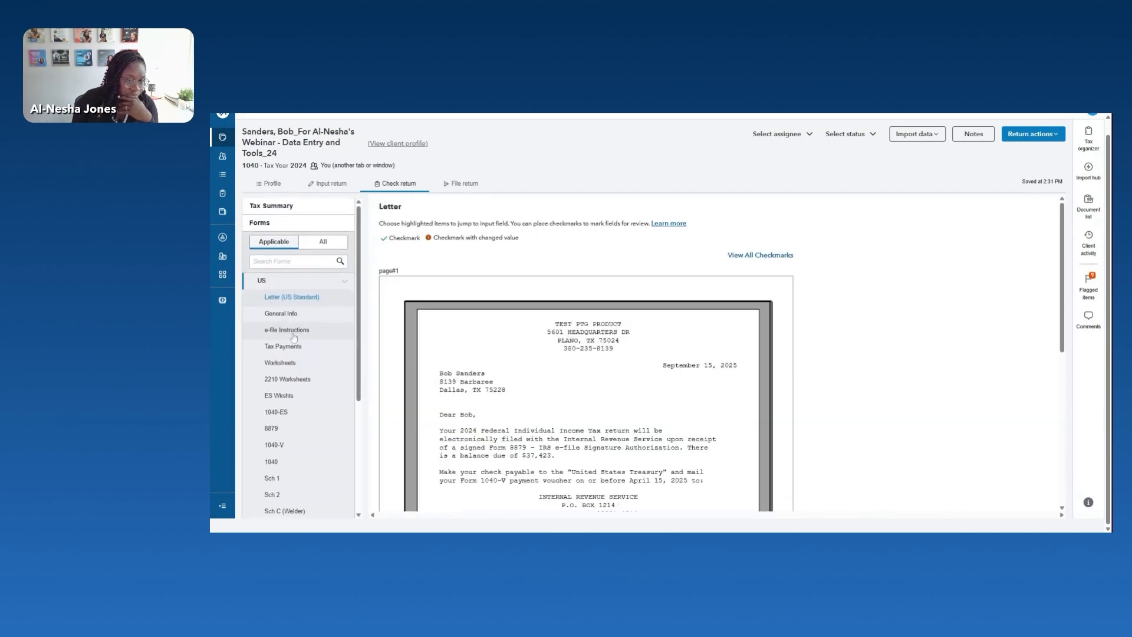
scroll(294, 337, down, 3)
click(276, 318)
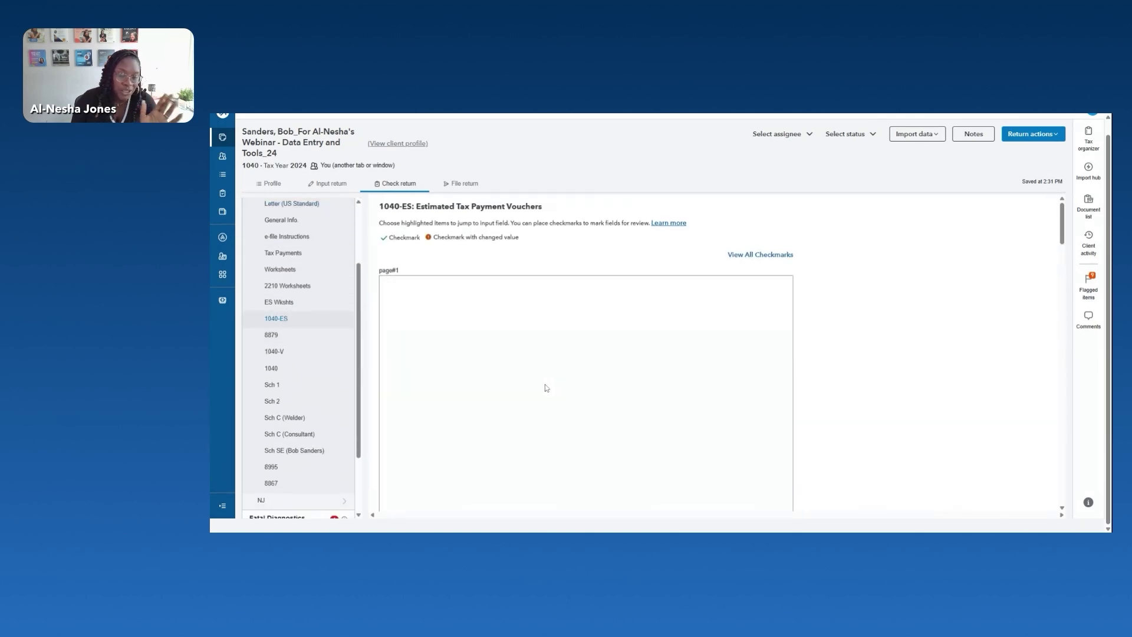
scroll(547, 388, down, 5)
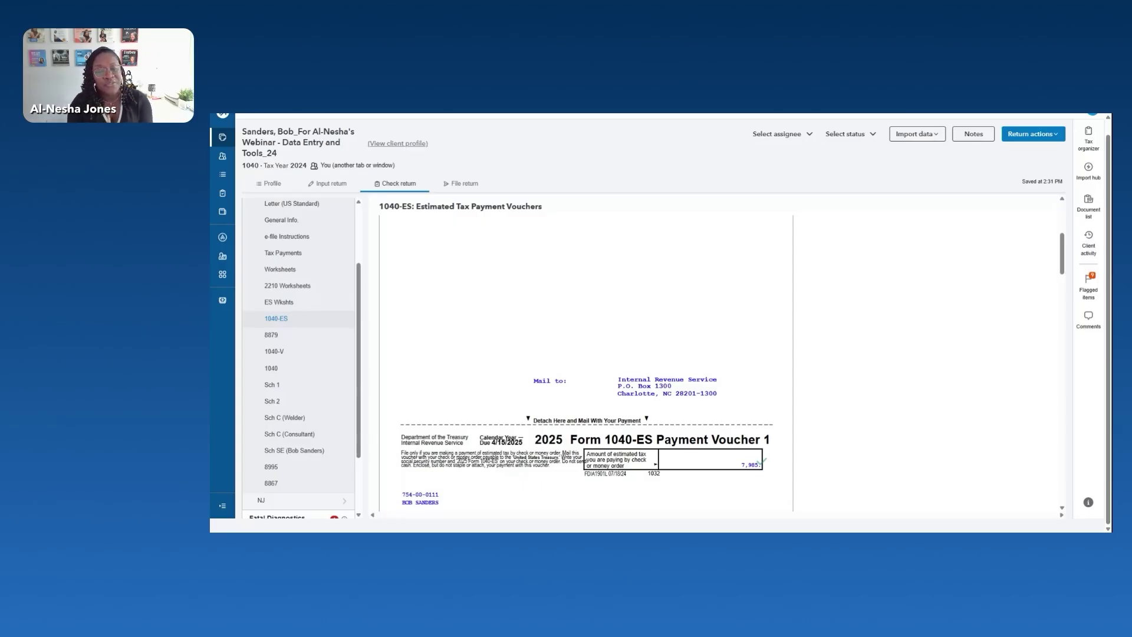
Return to the 2025 estimated tax inputs and remove the "2 = Lesser of 90%" choice from the federal estimate options.
click(331, 184)
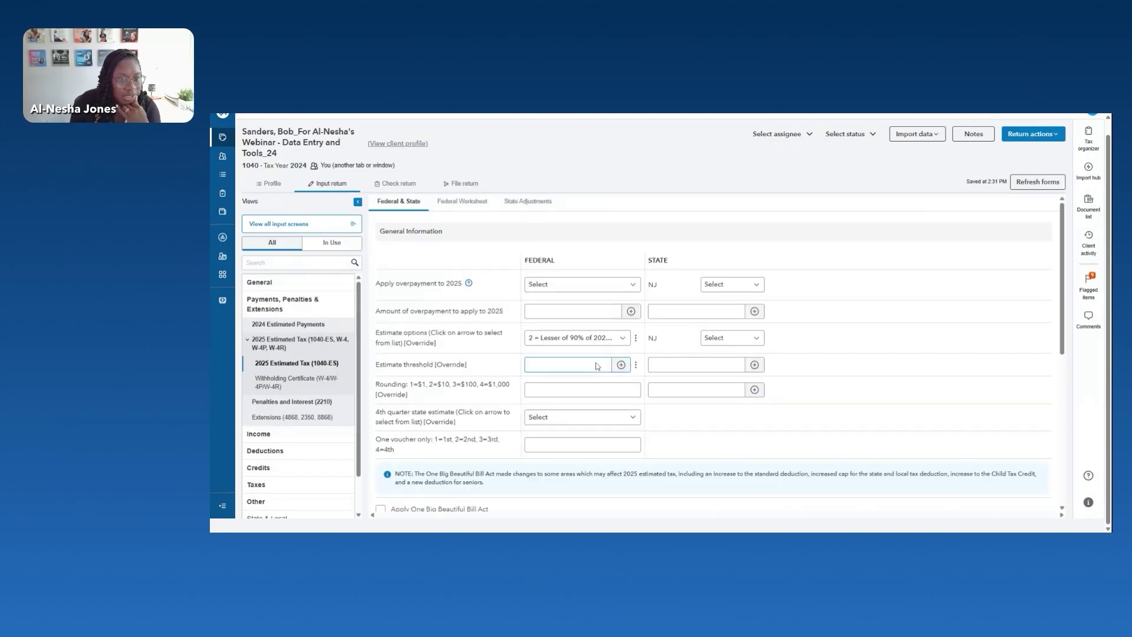
key(shift+Tab)
key(Delete)
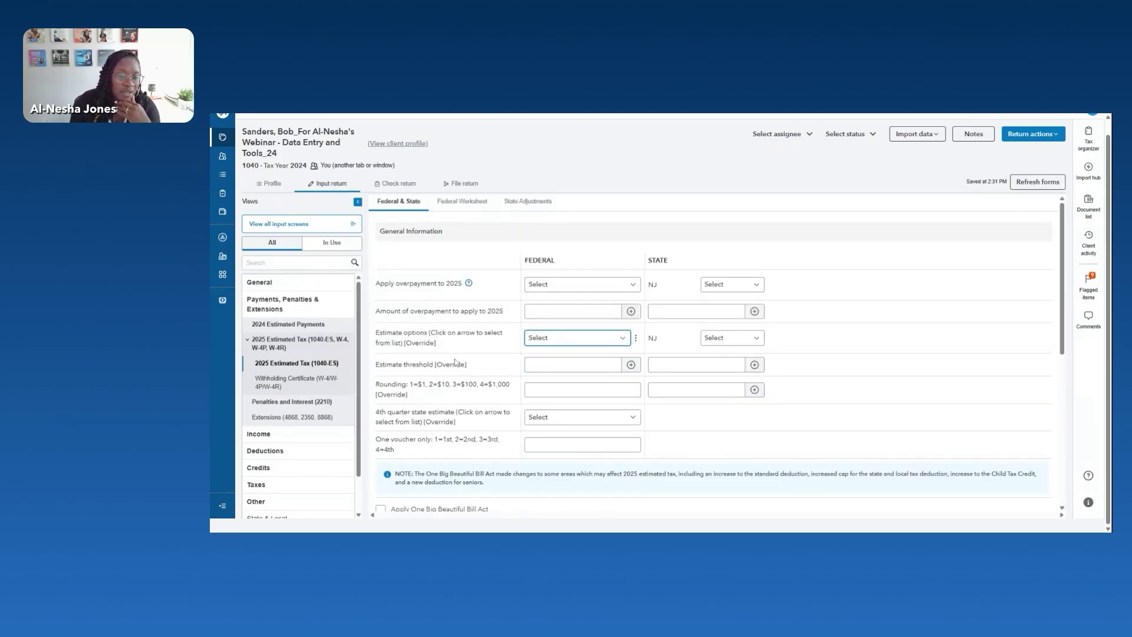
Override the federal 1st quarter 2025 estimated tax with 15,000.
scroll(454, 362, down, 6)
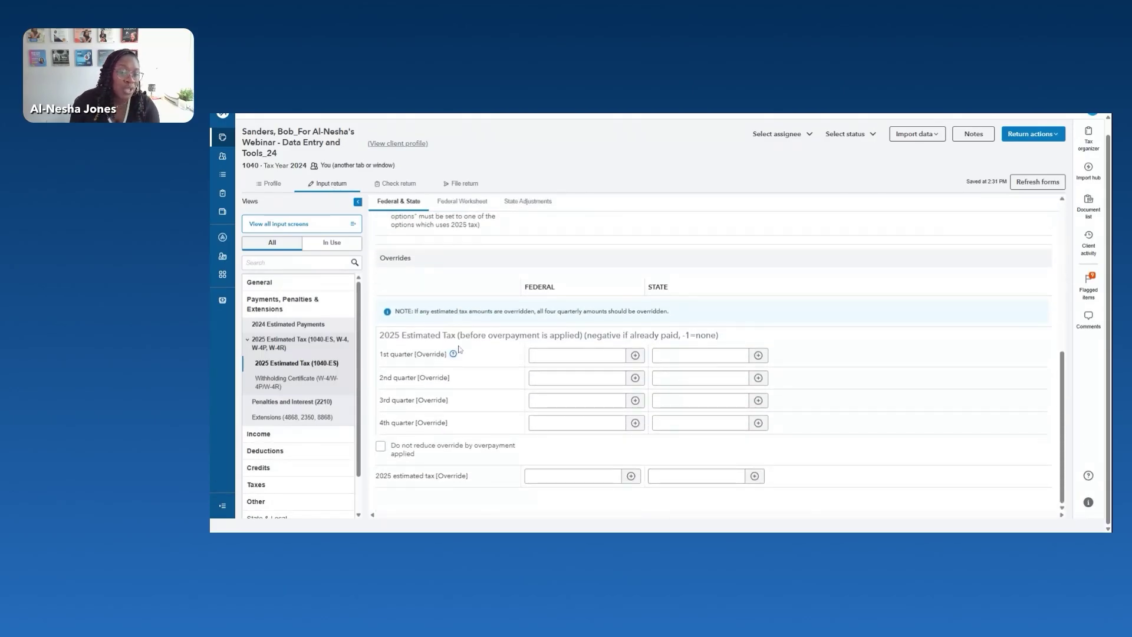
click(612, 355)
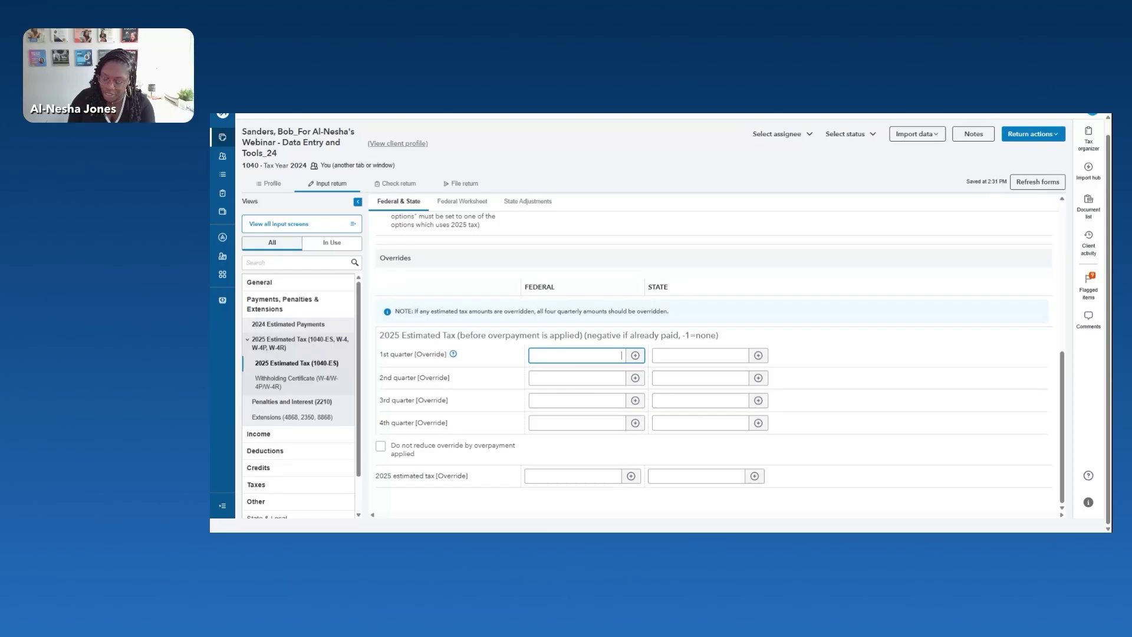
text(5,00)
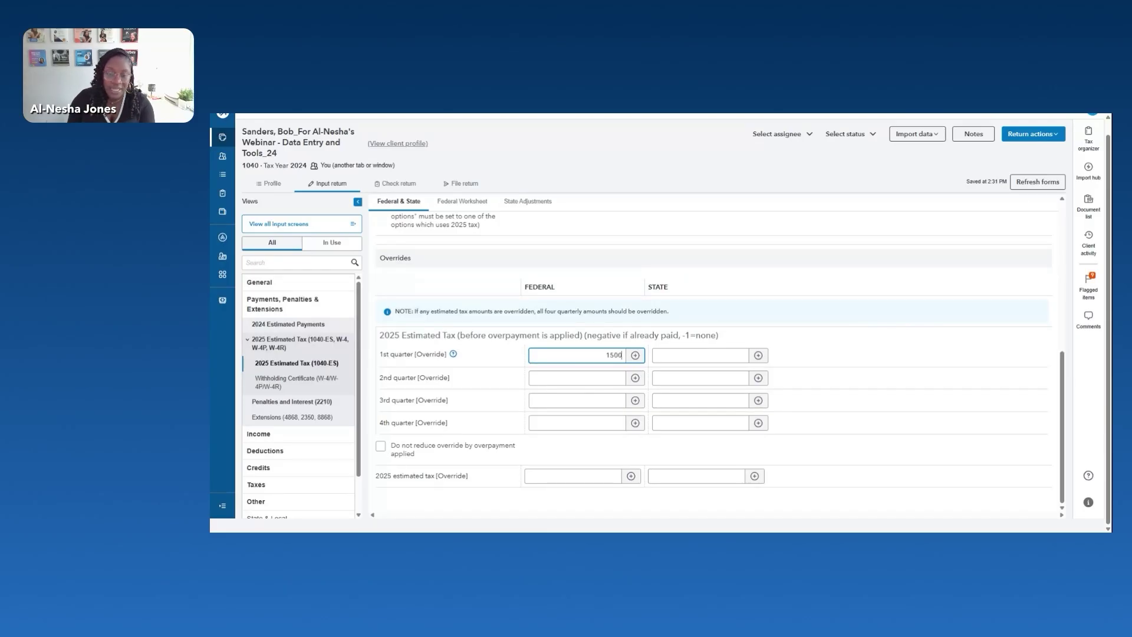
text(0)
click(502, 360)
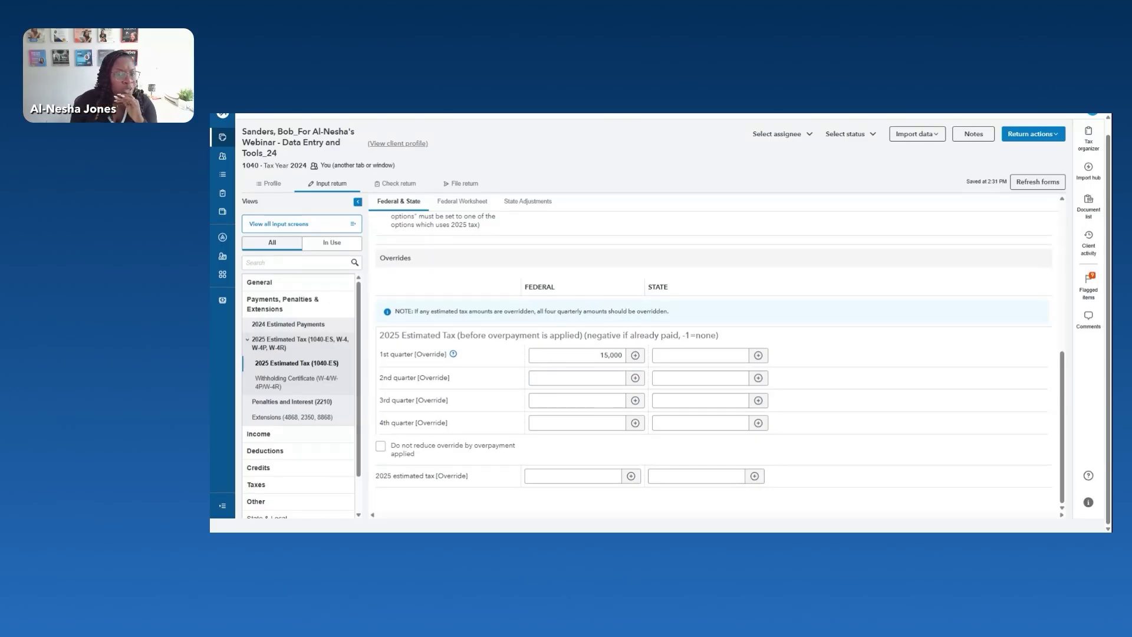
Review the US 1040-ES payment vouchers and compare the estimated tax amounts across the quarters.
click(395, 183)
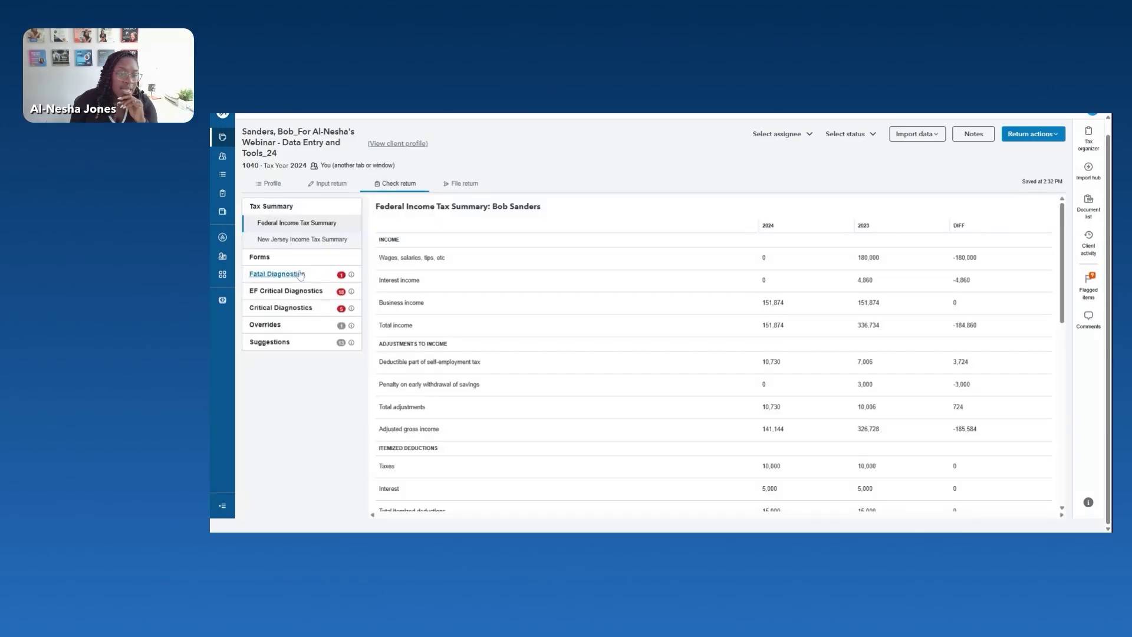
click(252, 257)
click(282, 283)
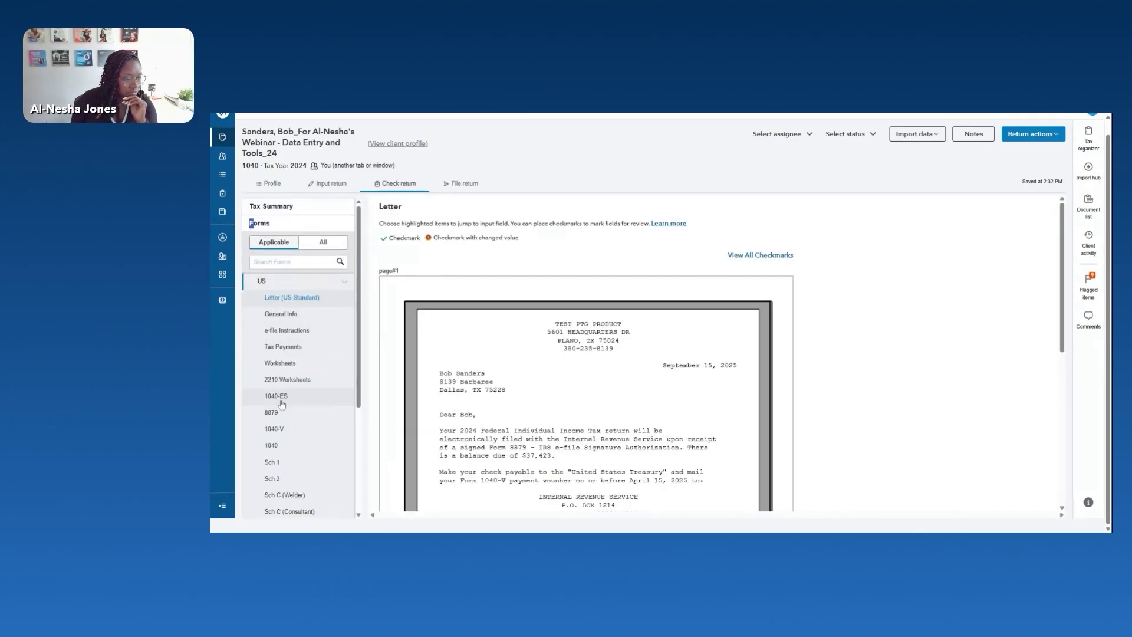
scroll(277, 342, down, 2)
click(276, 301)
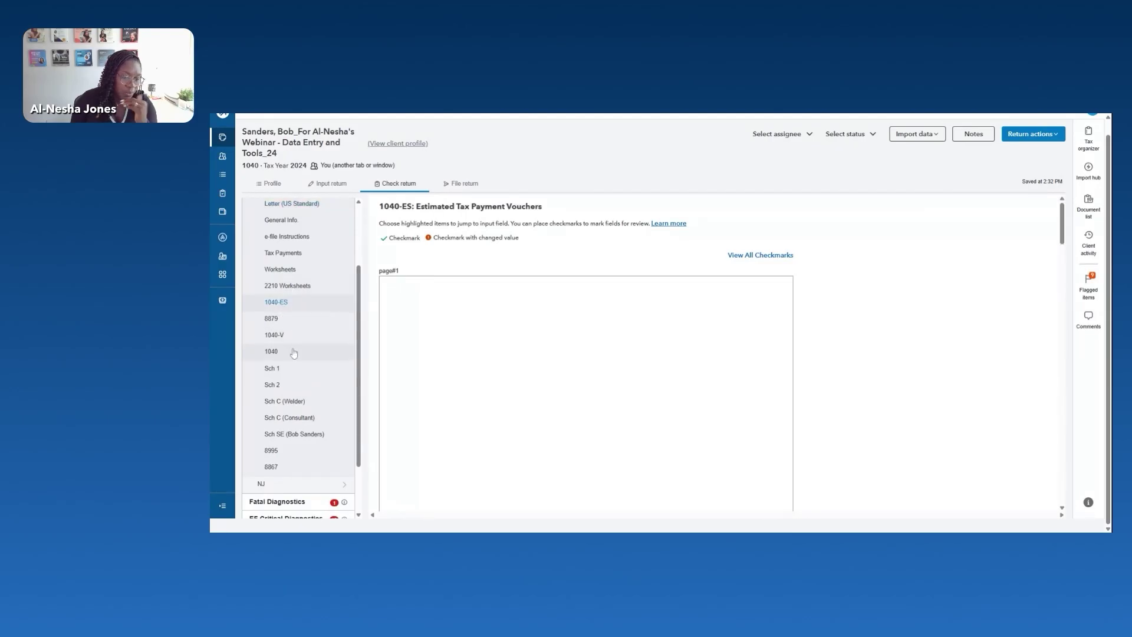
scroll(677, 305, down, 5)
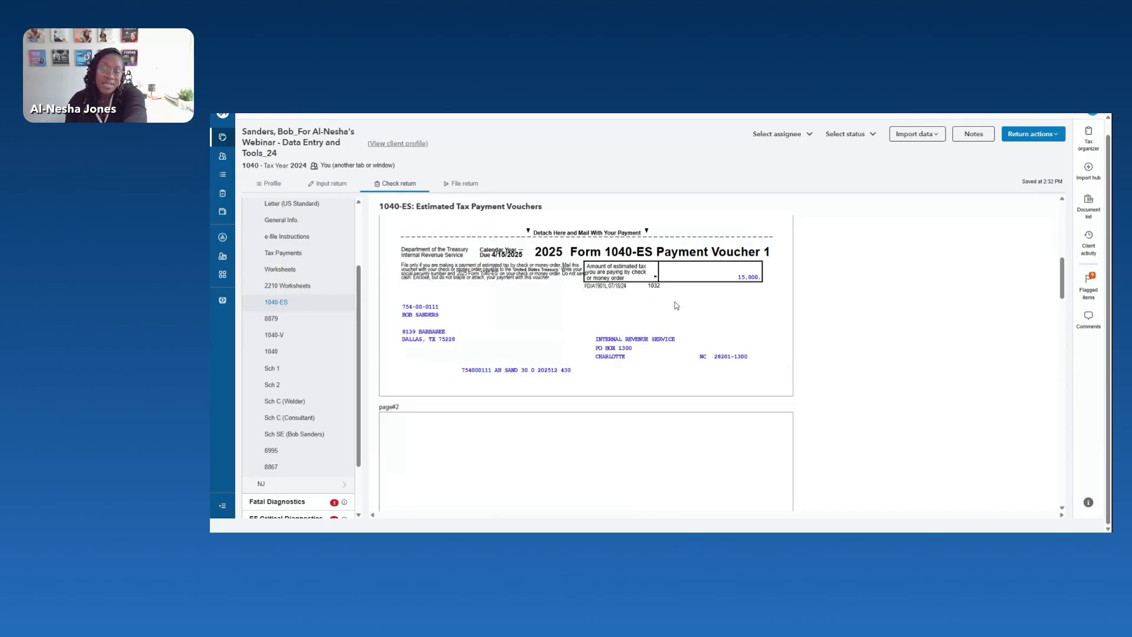
scroll(677, 305, down, 3)
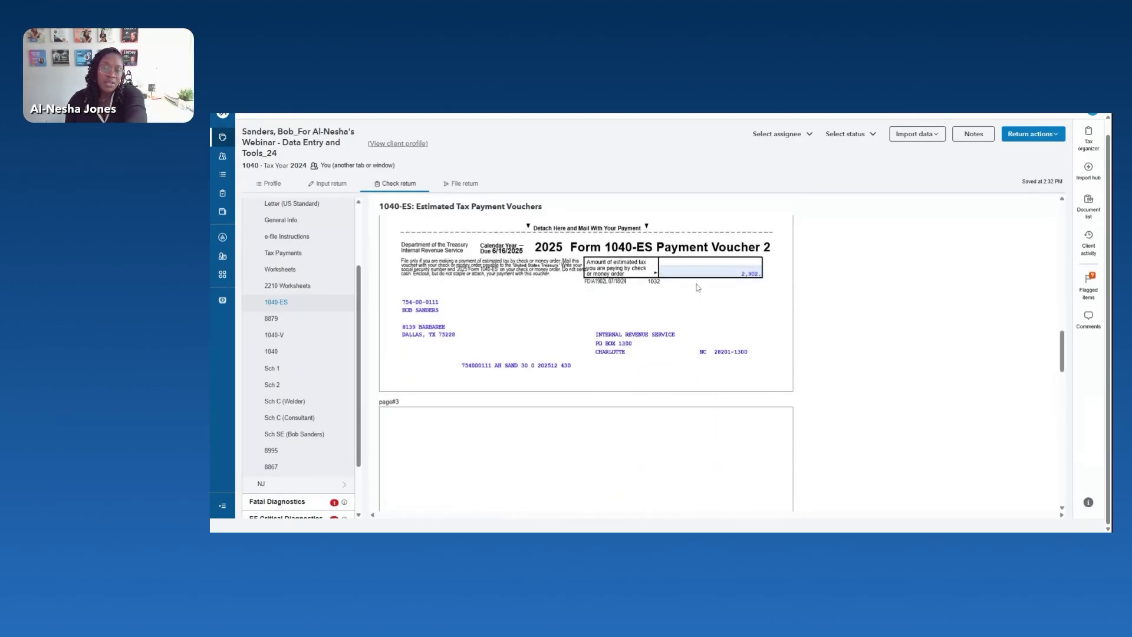
scroll(698, 287, down, 3)
scroll(717, 331, down, 2)
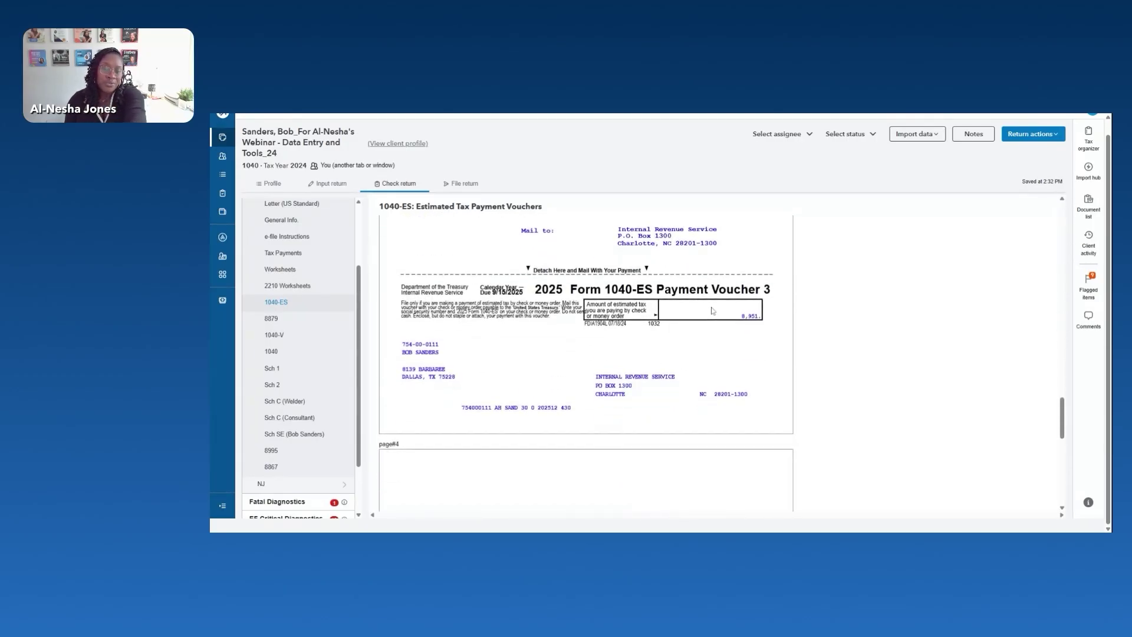
scroll(725, 348, up, 6)
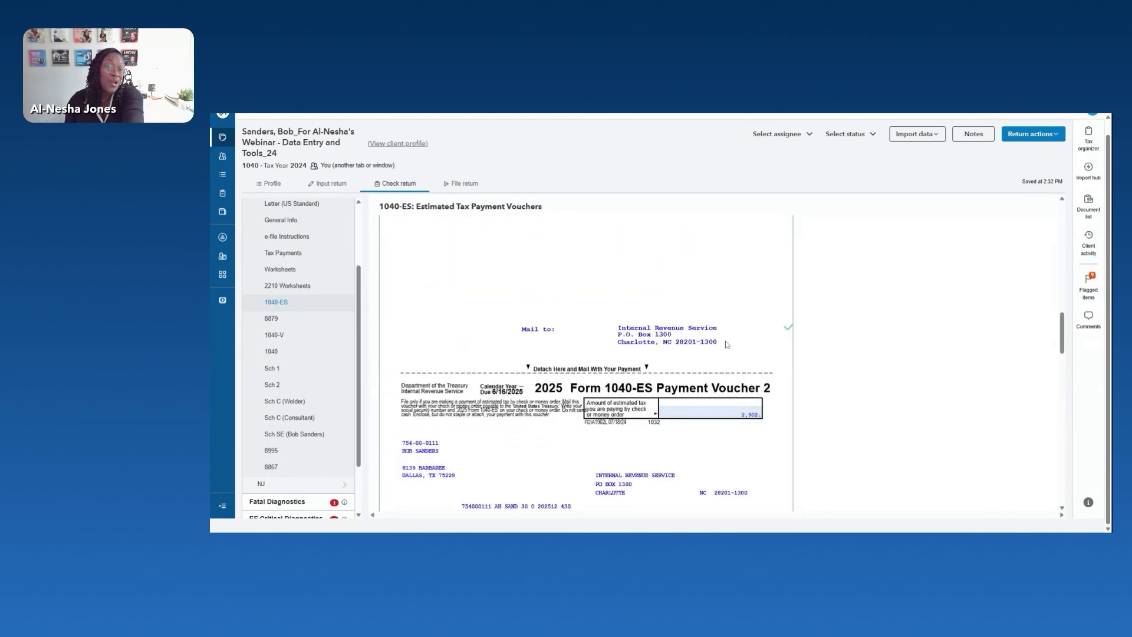
scroll(721, 342, down, 3)
scroll(718, 339, down, 3)
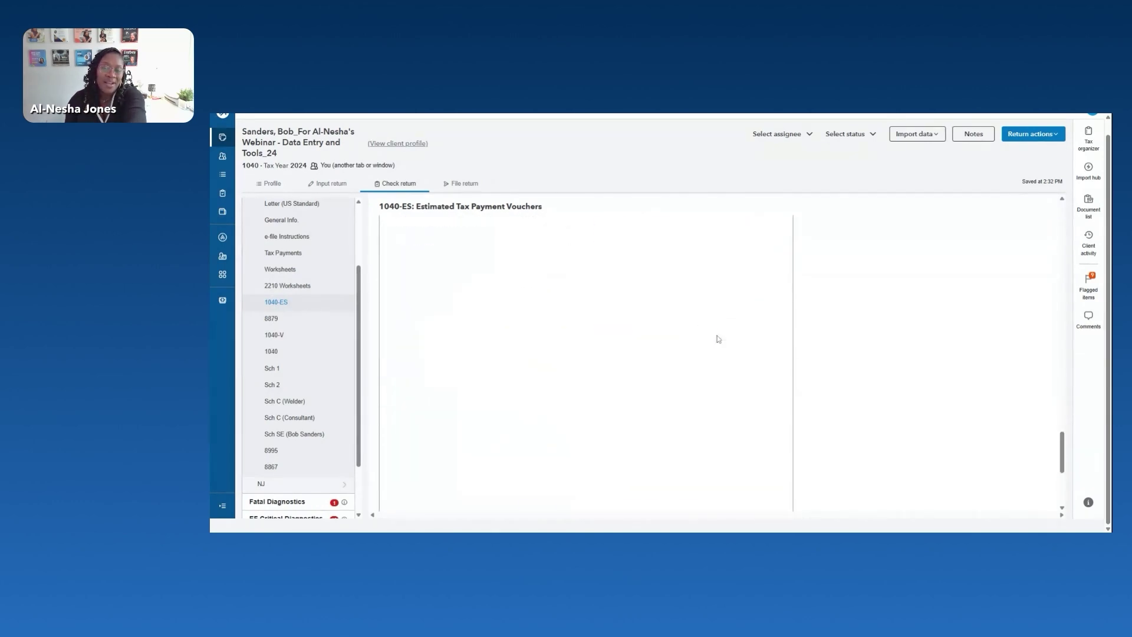
Override the federal 2025 estimated tax with 1,000 for the 2nd quarter and 10,000 each for the 3rd and 4th quarters.
click(325, 185)
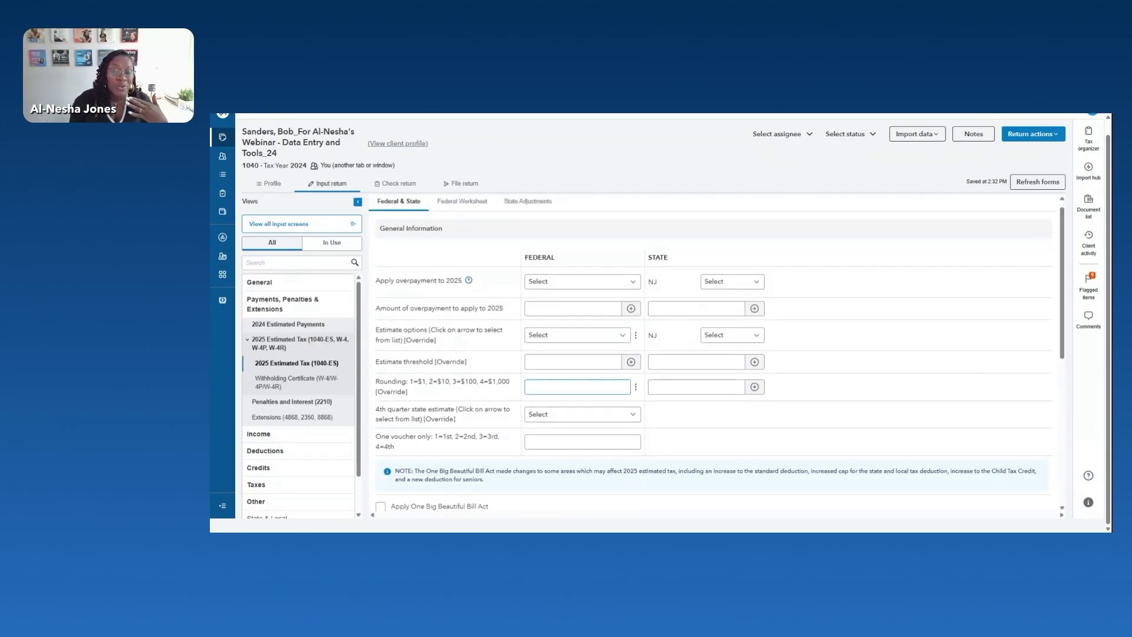
scroll(455, 283, down, 10)
click(575, 378)
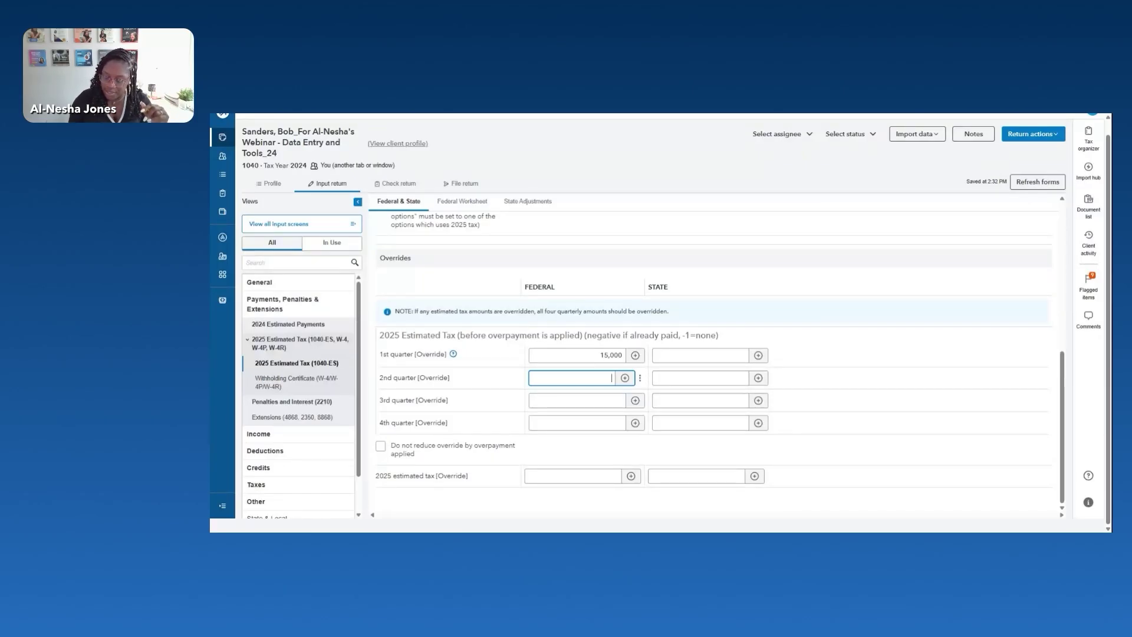
key(Tab)
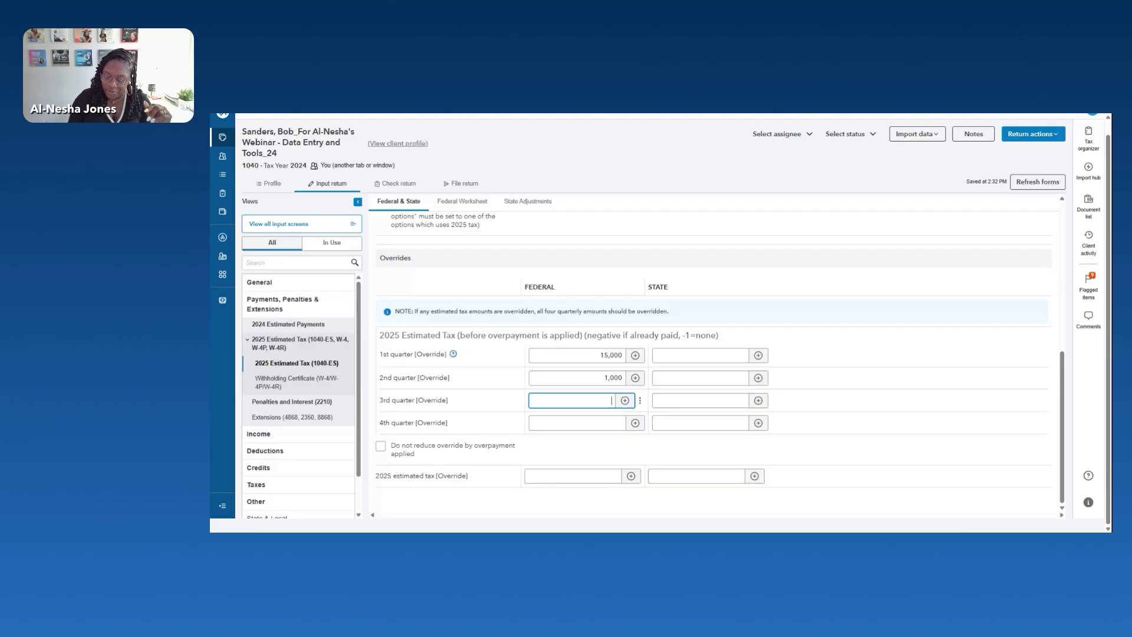
text(10000)
key(Tab)
text(10)
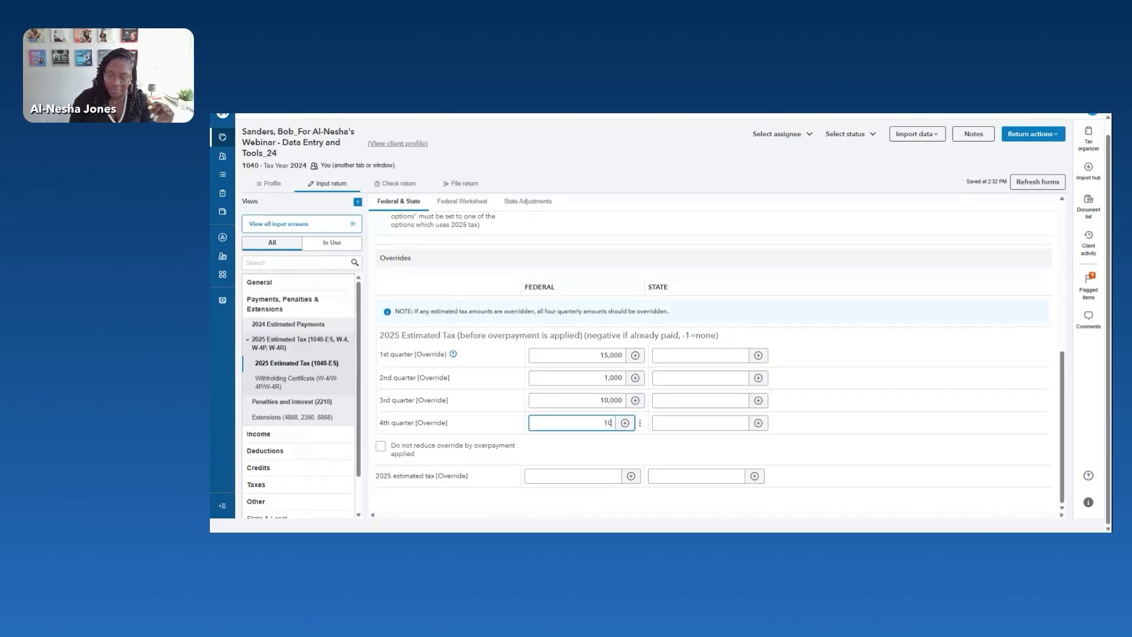
text(000)
Review the US 1040-ES payment vouchers to check the overridden amount on each quarterly voucher.
click(389, 185)
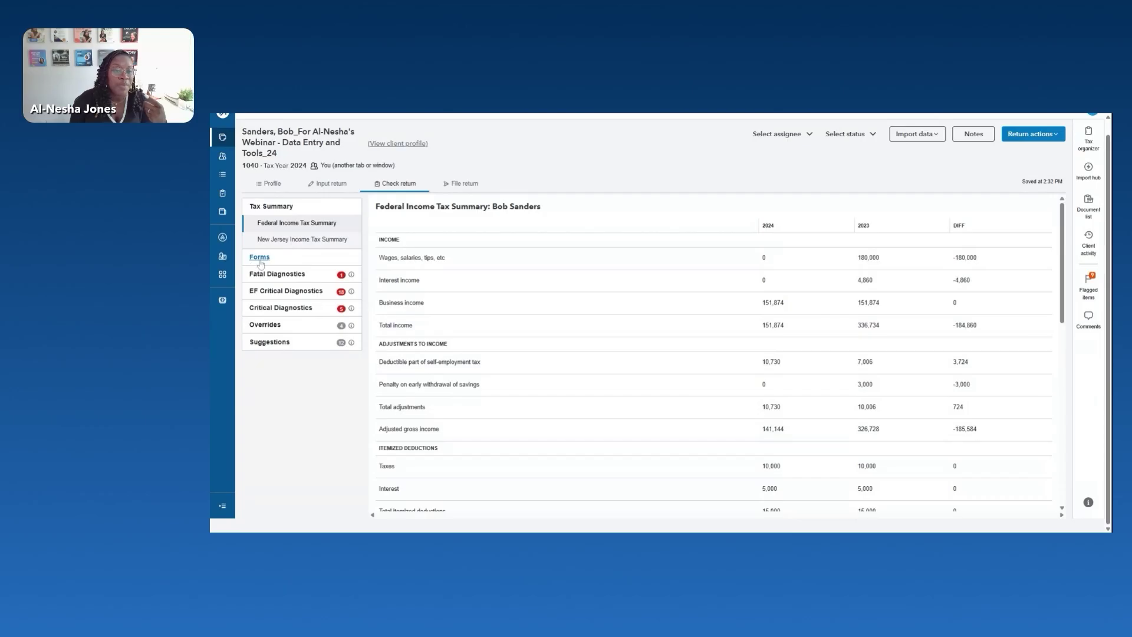
click(260, 260)
click(268, 287)
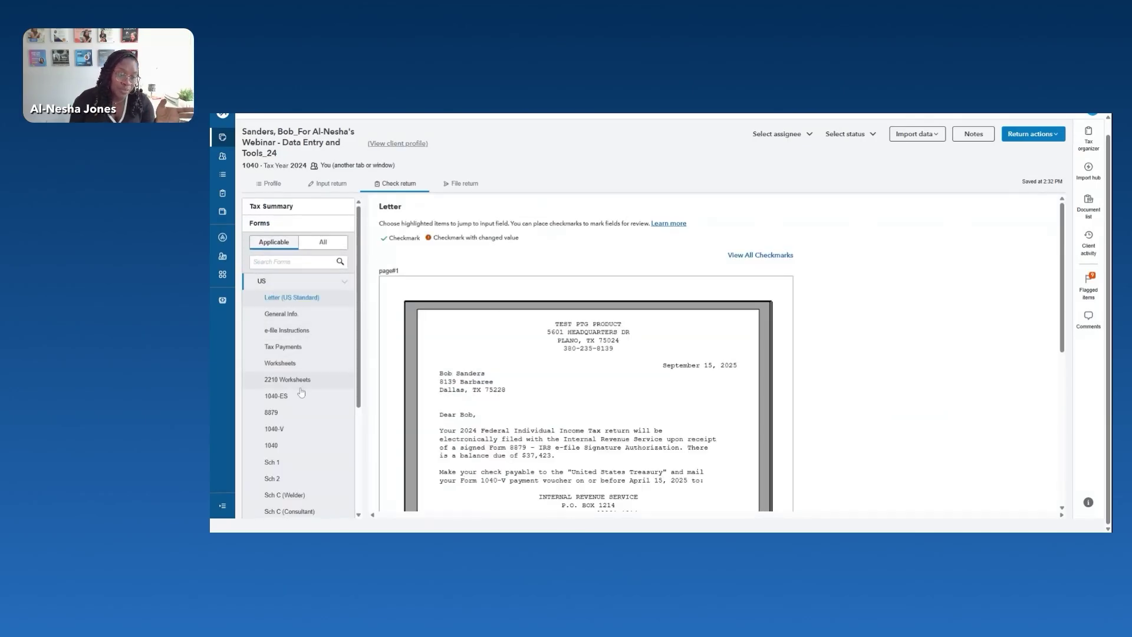
click(302, 393)
scroll(718, 289, down, 5)
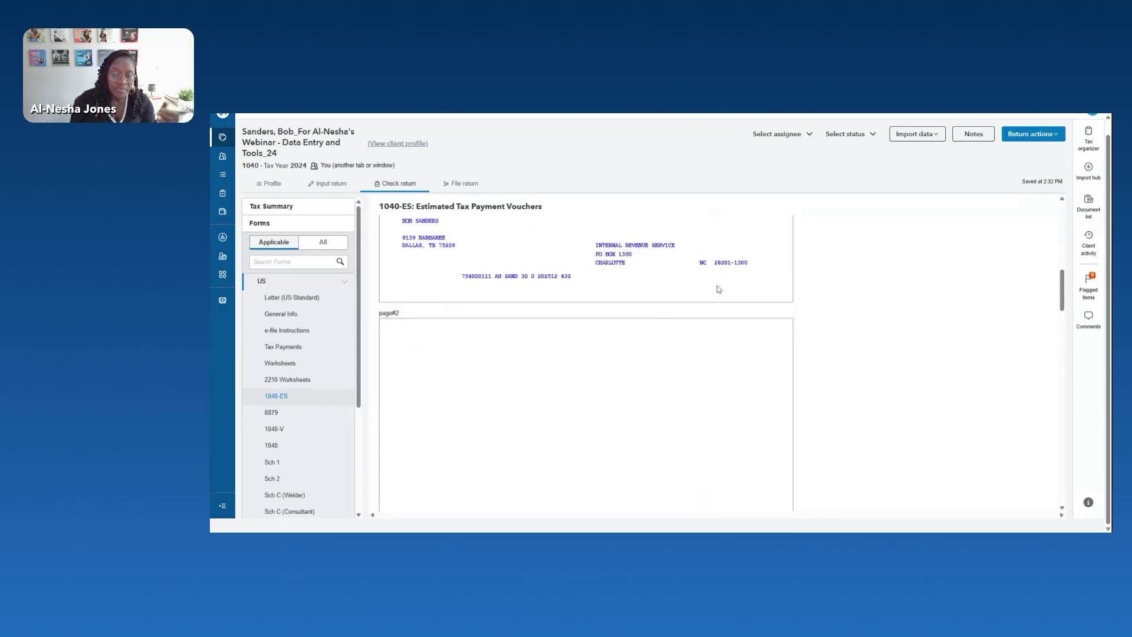
scroll(725, 325, down, 5)
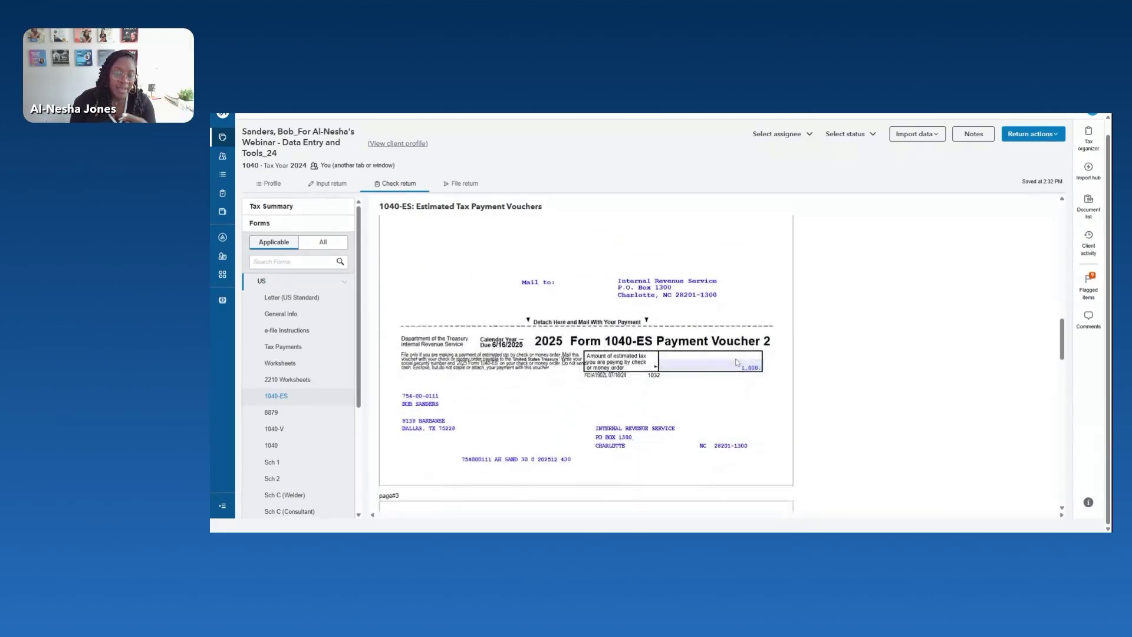
scroll(731, 371, down, 10)
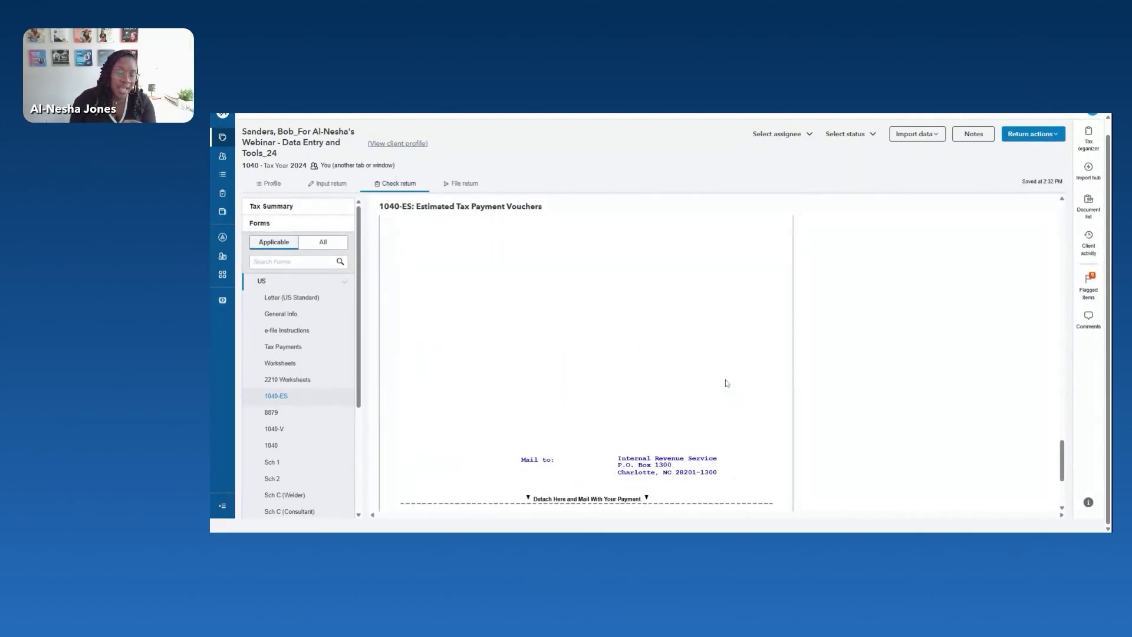
scroll(726, 384, down, 3)
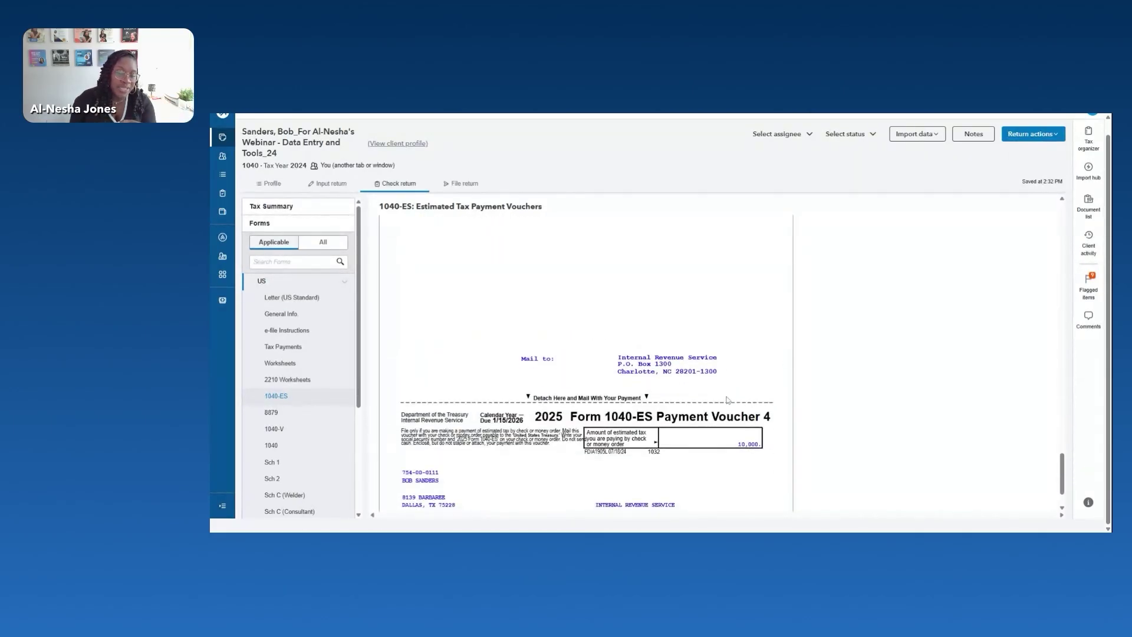
Clear all four federal quarterly overrides in the 2025 estimated tax inputs.
click(342, 186)
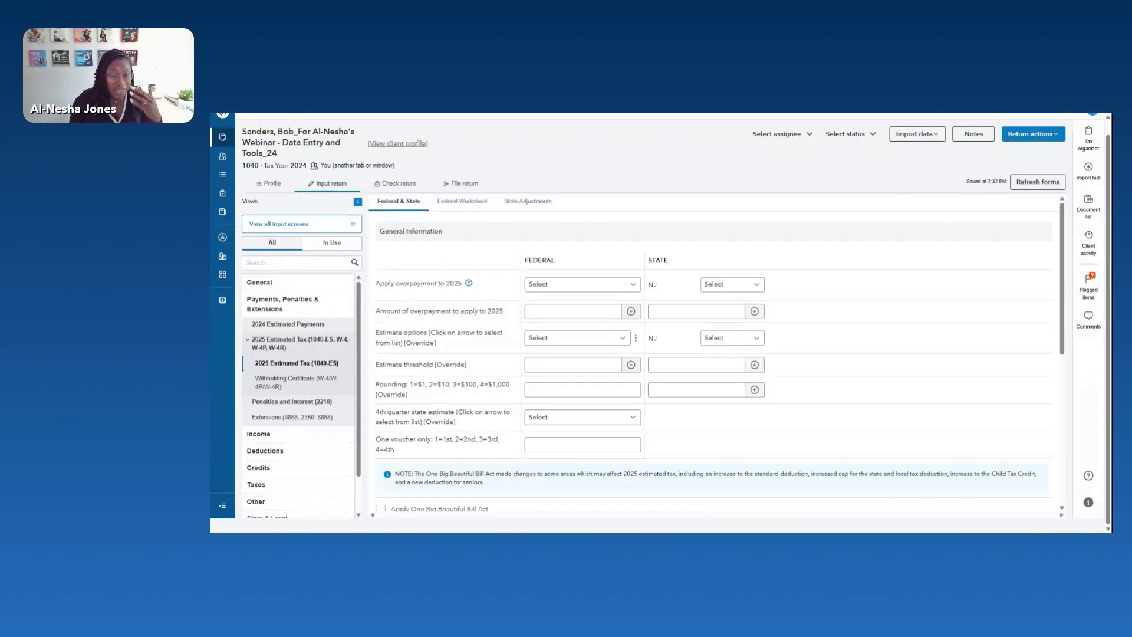
scroll(554, 373, down, 5)
click(590, 384)
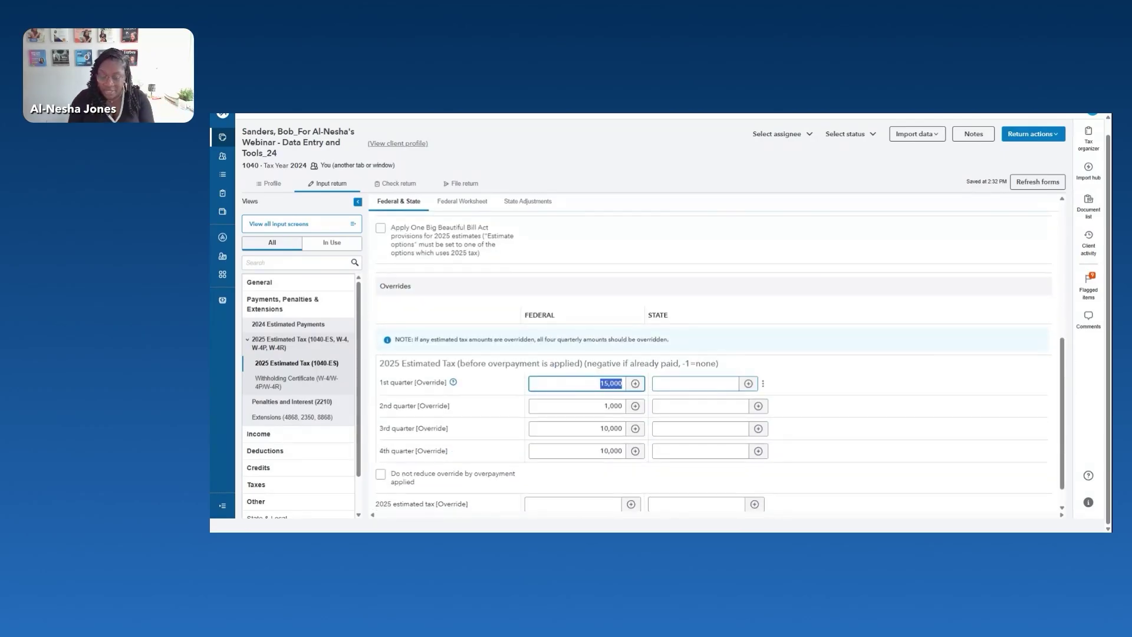
key(BackSpace)
click(590, 405)
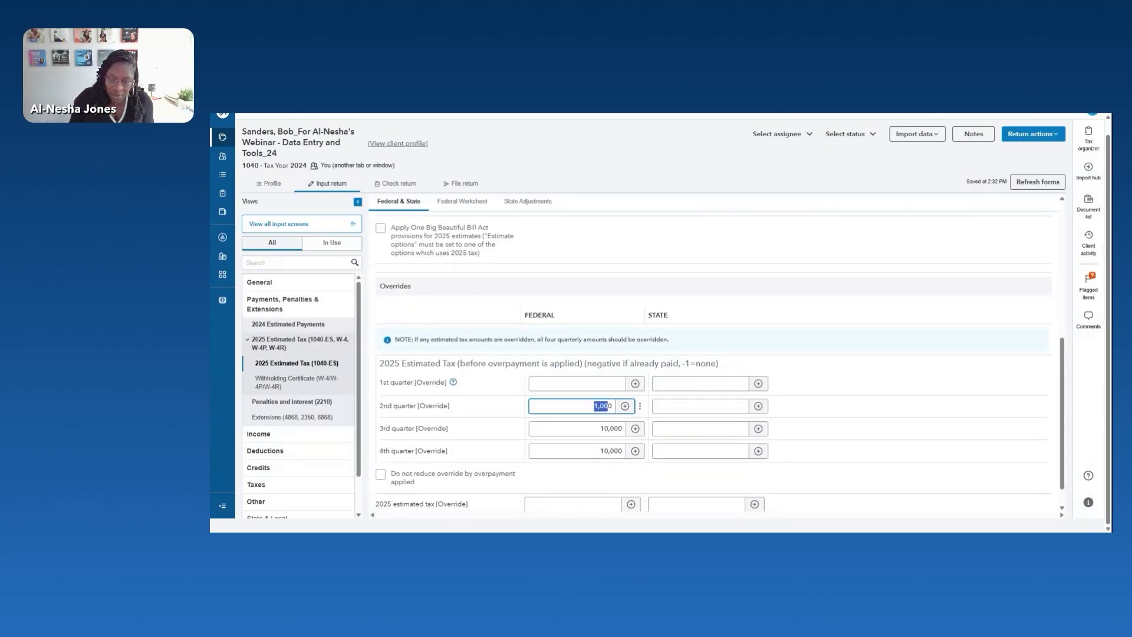
key(BackSpace)
key(Tab)
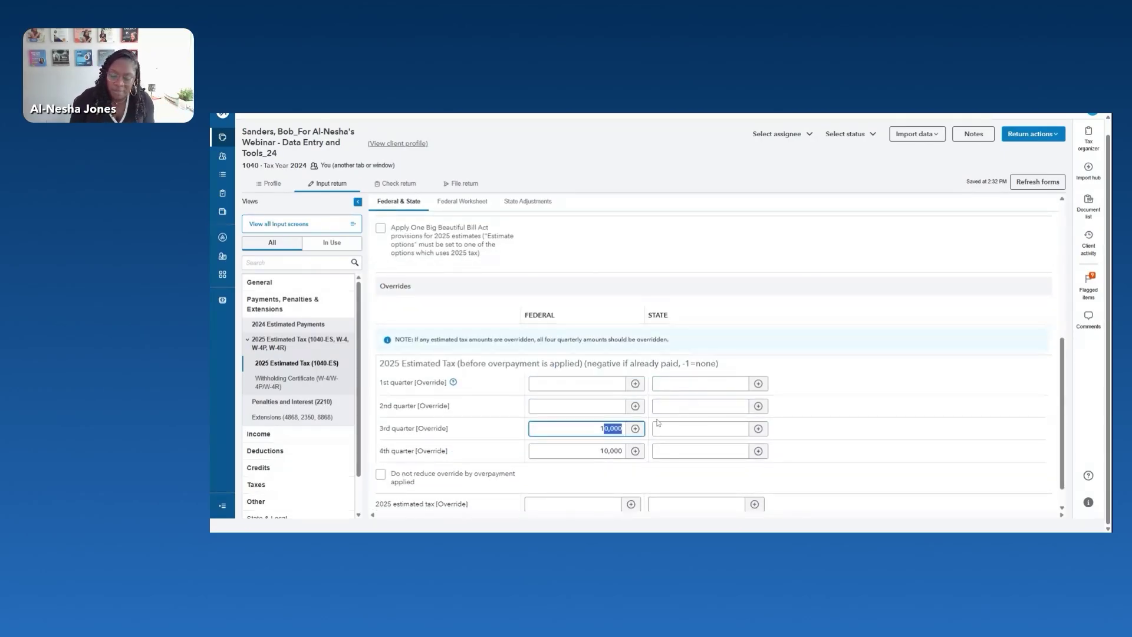
key(BackSpace)
key(Tab)
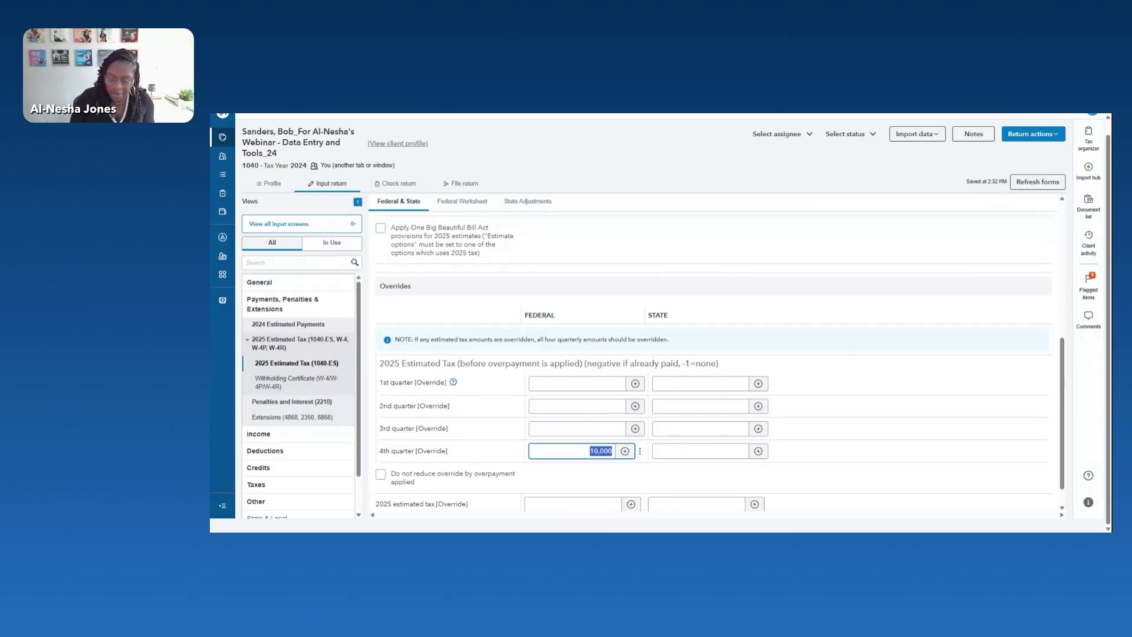
key(BackSpace)
scroll(468, 285, up, 5)
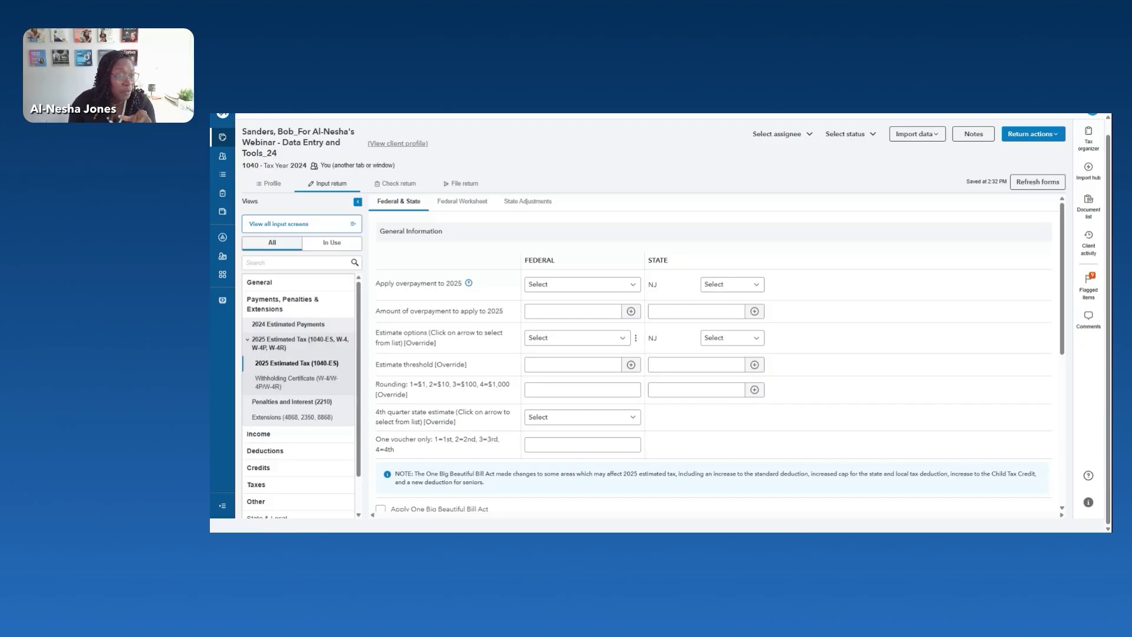
In the general direct deposit and electronic payment inputs, leave direct deposit of the federal refund off and mark the bank account information as verified.
click(281, 288)
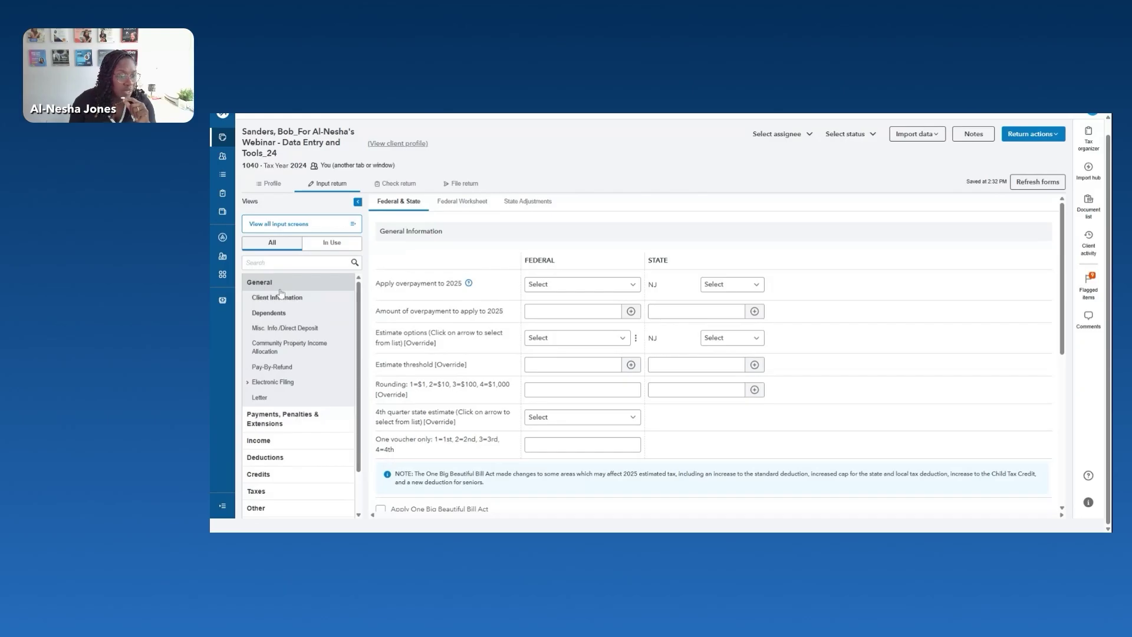
click(279, 330)
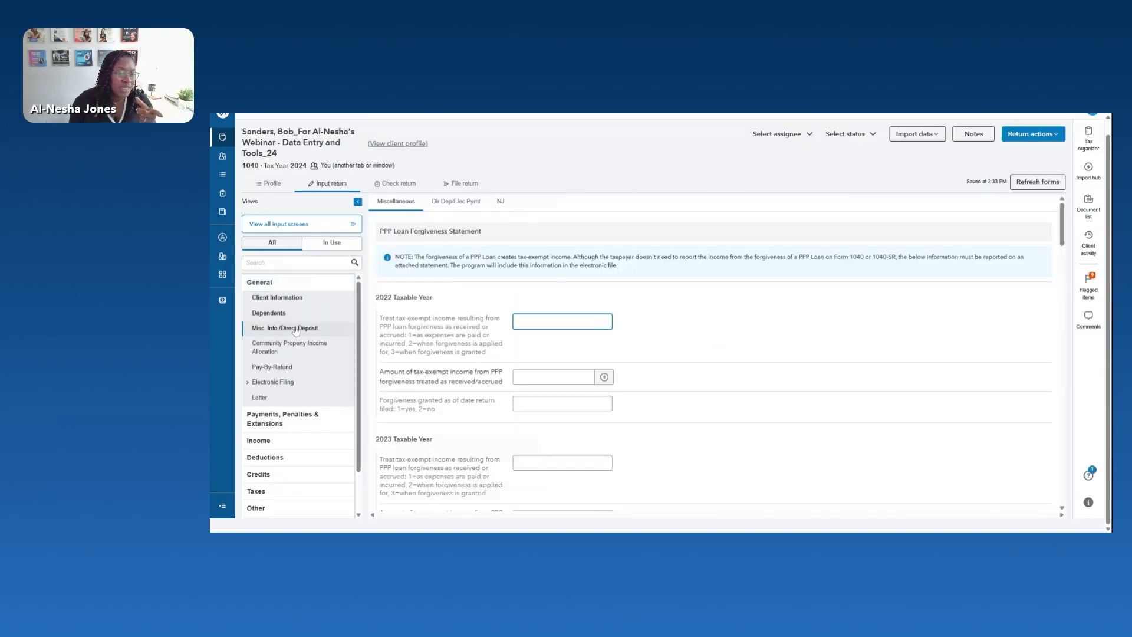
click(445, 203)
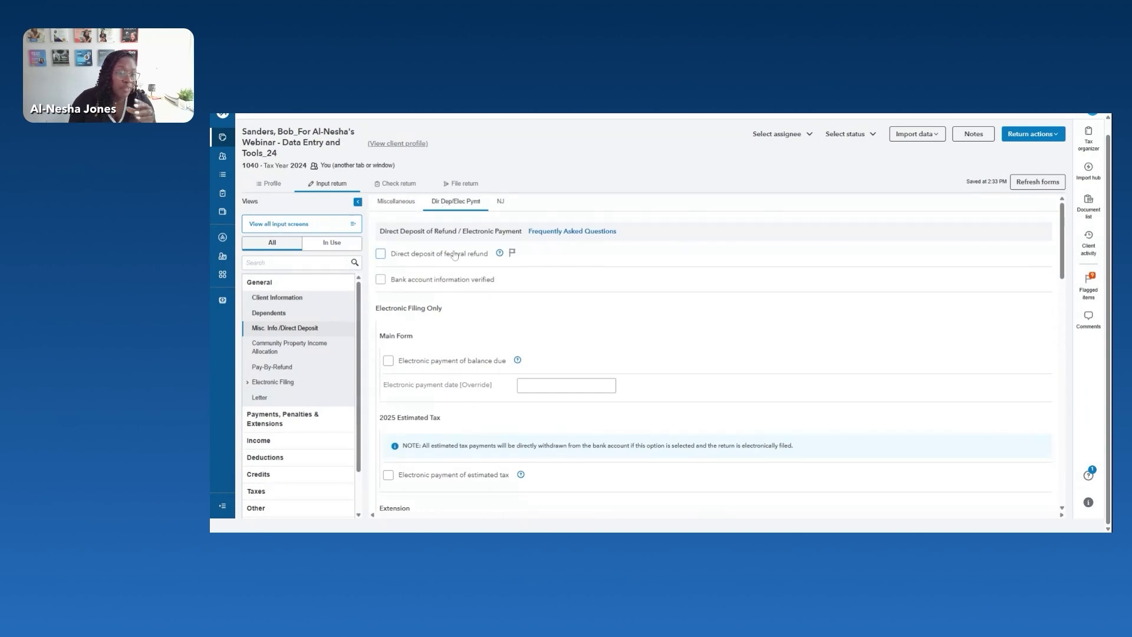
click(381, 255)
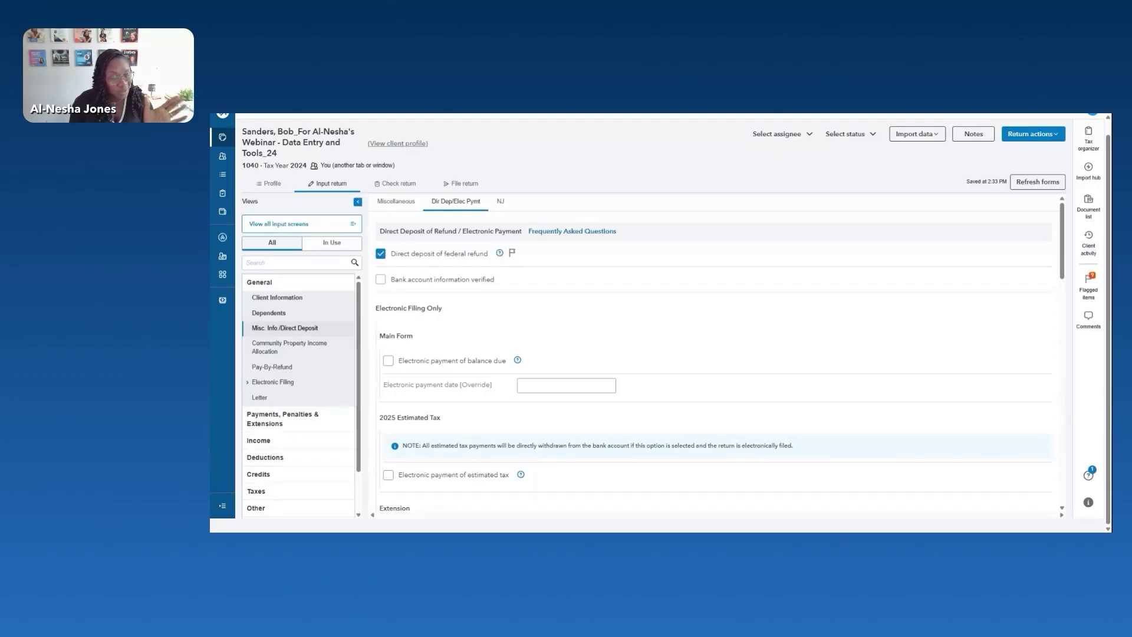
click(381, 254)
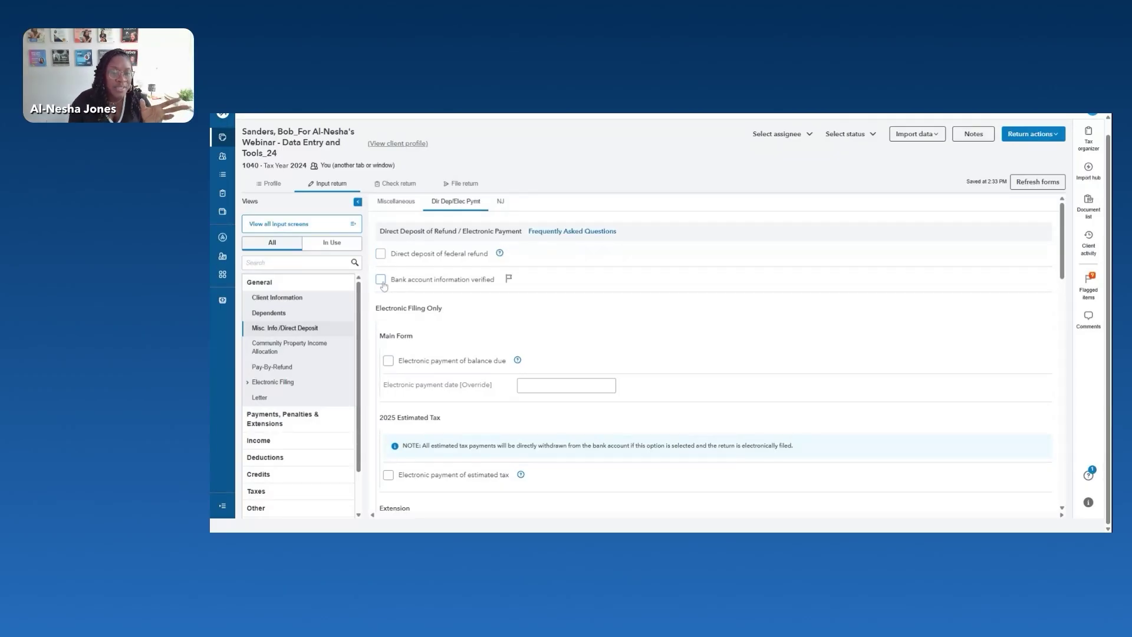
click(381, 281)
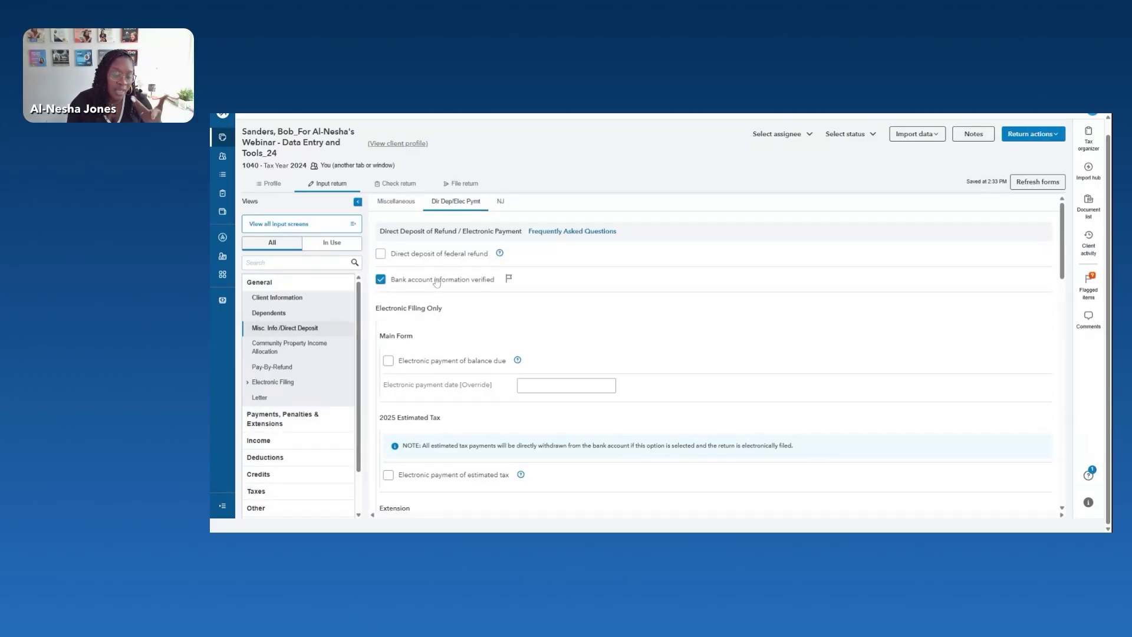
Enable electronic payment of estimated tax for the 2025 federal estimates.
scroll(474, 289, down, 1)
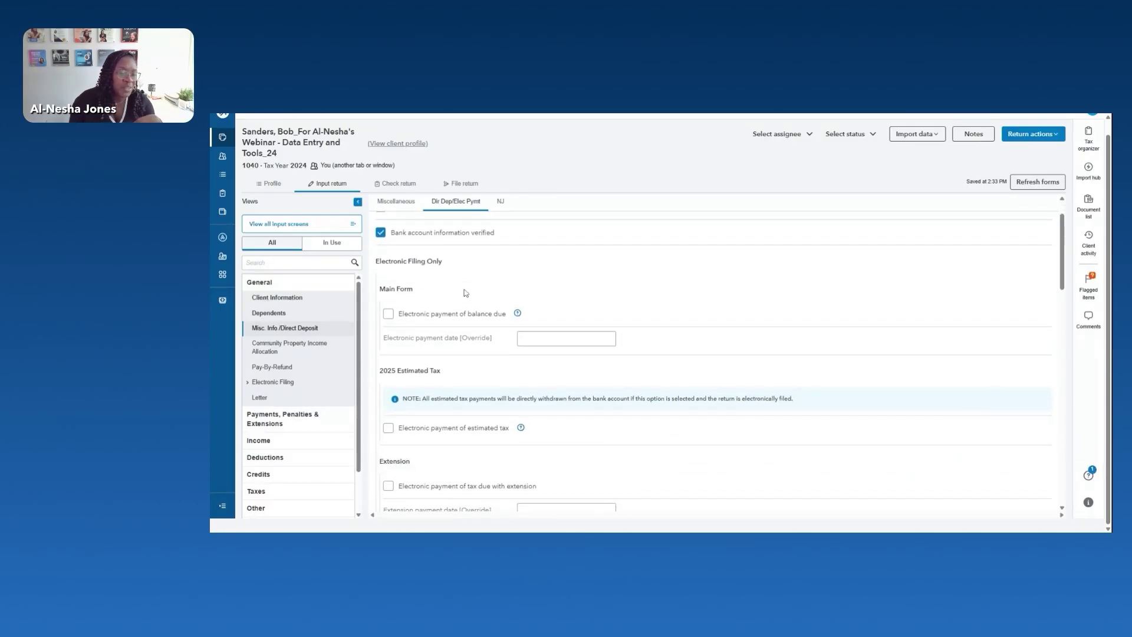
scroll(466, 293, down, 3)
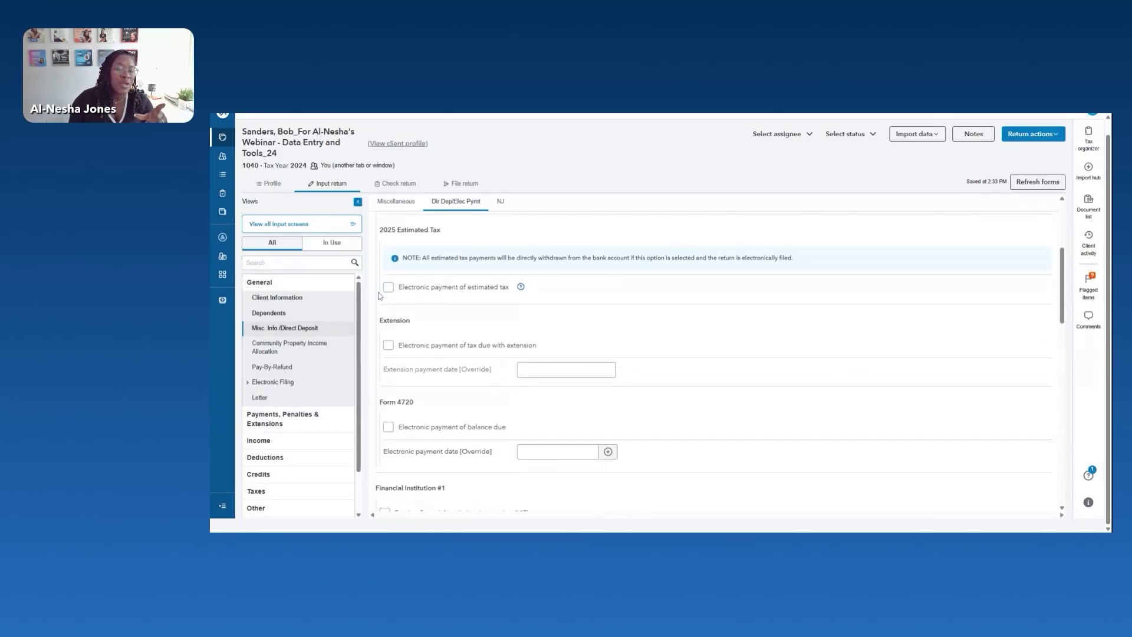
click(388, 288)
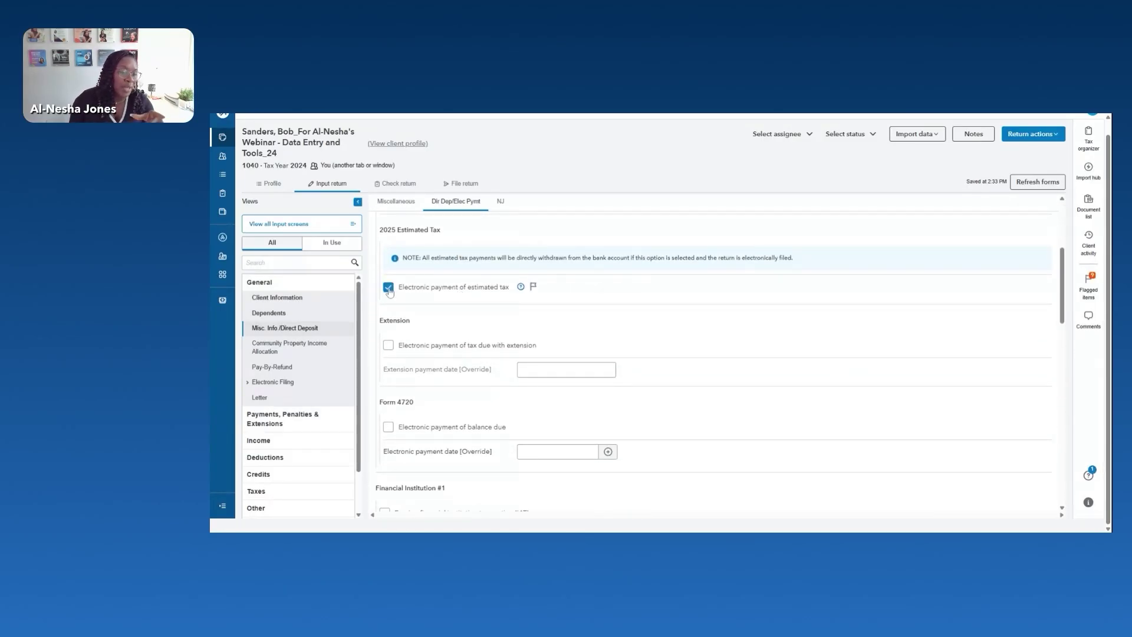
Read the help on electronic payment of estimated tax and examine the bank fields for Financial Institution #1.
click(520, 286)
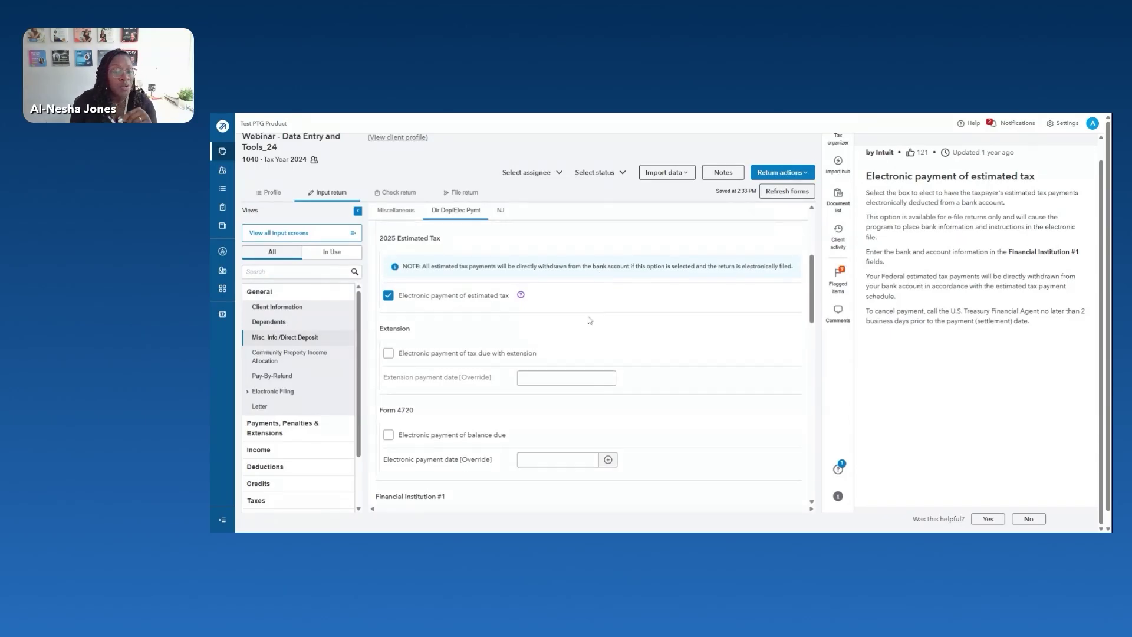
scroll(601, 283, down, 4)
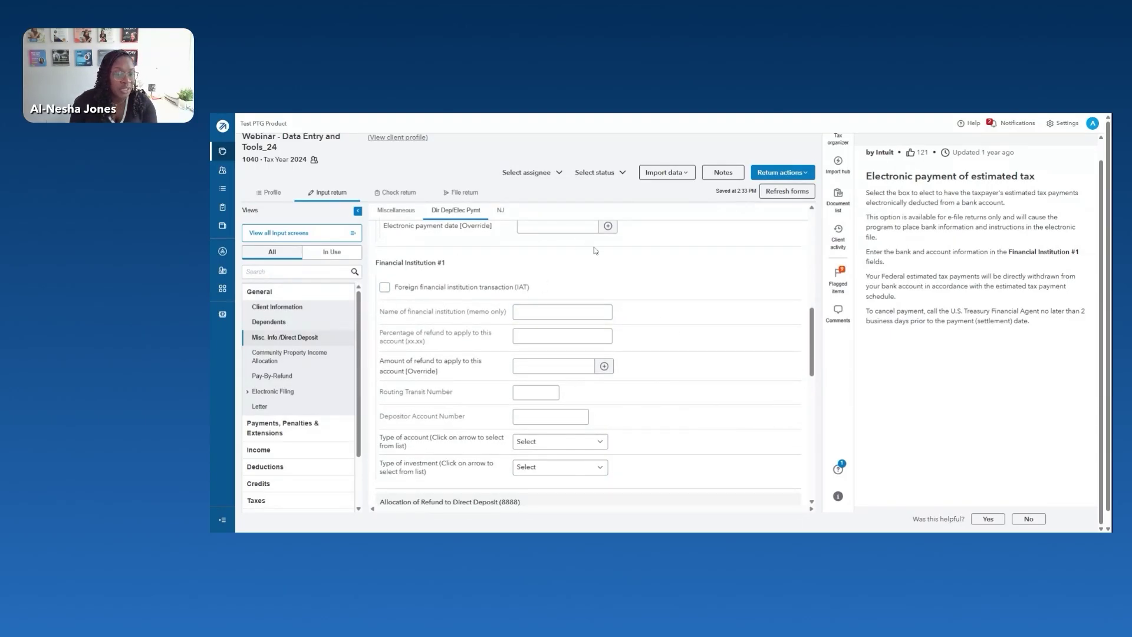
scroll(596, 251, up, 4)
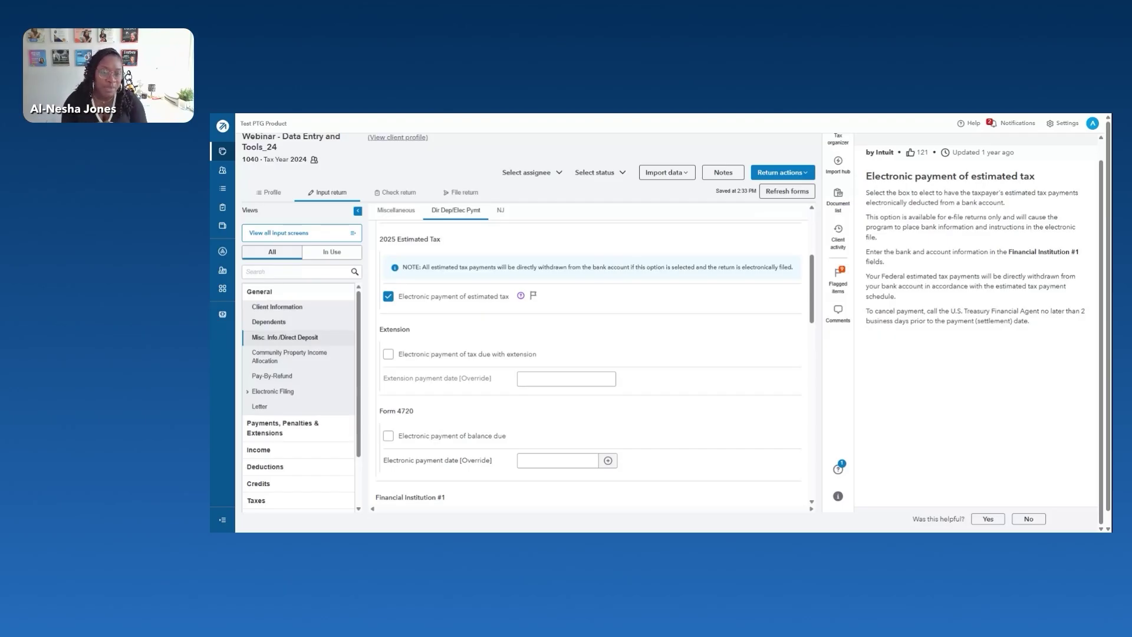
scroll(476, 291, up, 4)
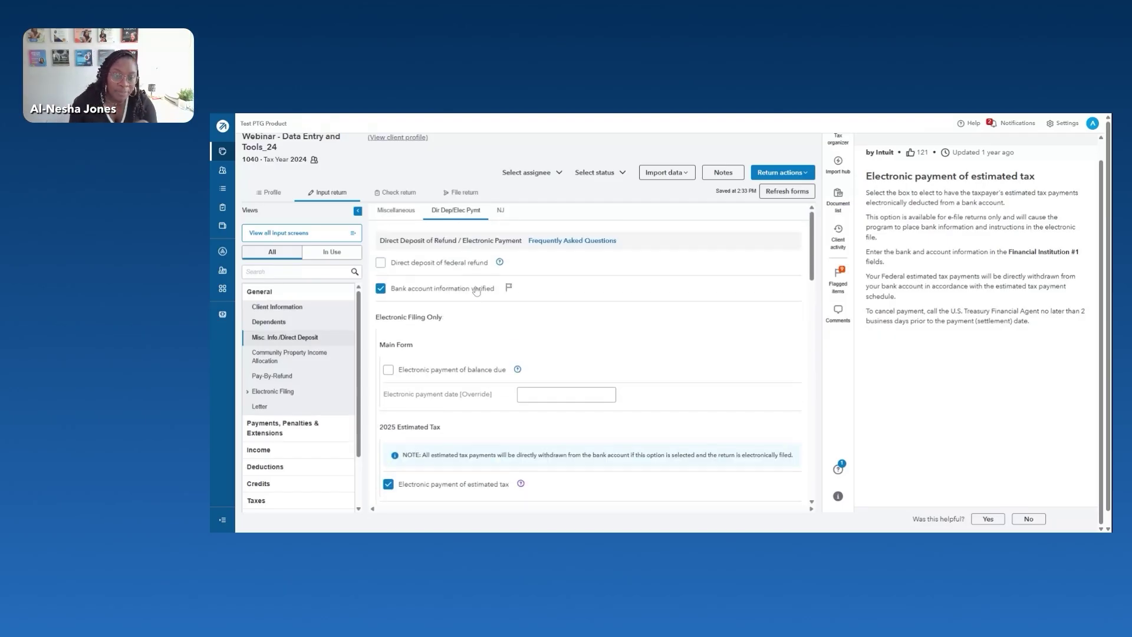
Review the New Jersey electronic payment inputs, including the e-filing note and the 2025 quarterly voucher settings.
click(501, 211)
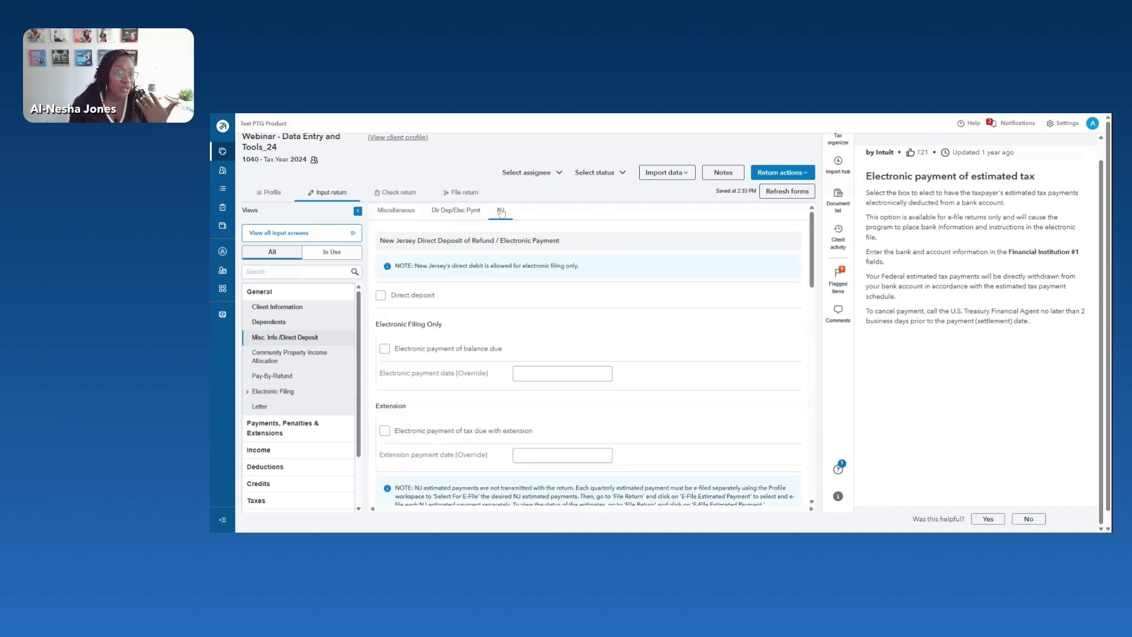
scroll(476, 287, down, 2)
scroll(476, 287, down, 2)
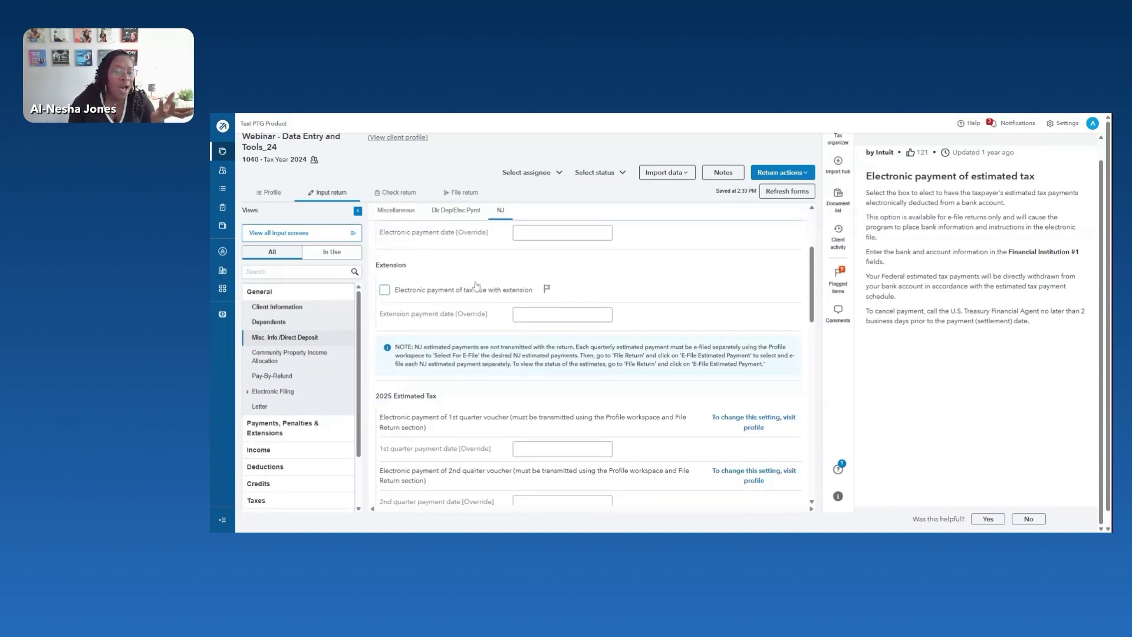
scroll(476, 287, down, 2)
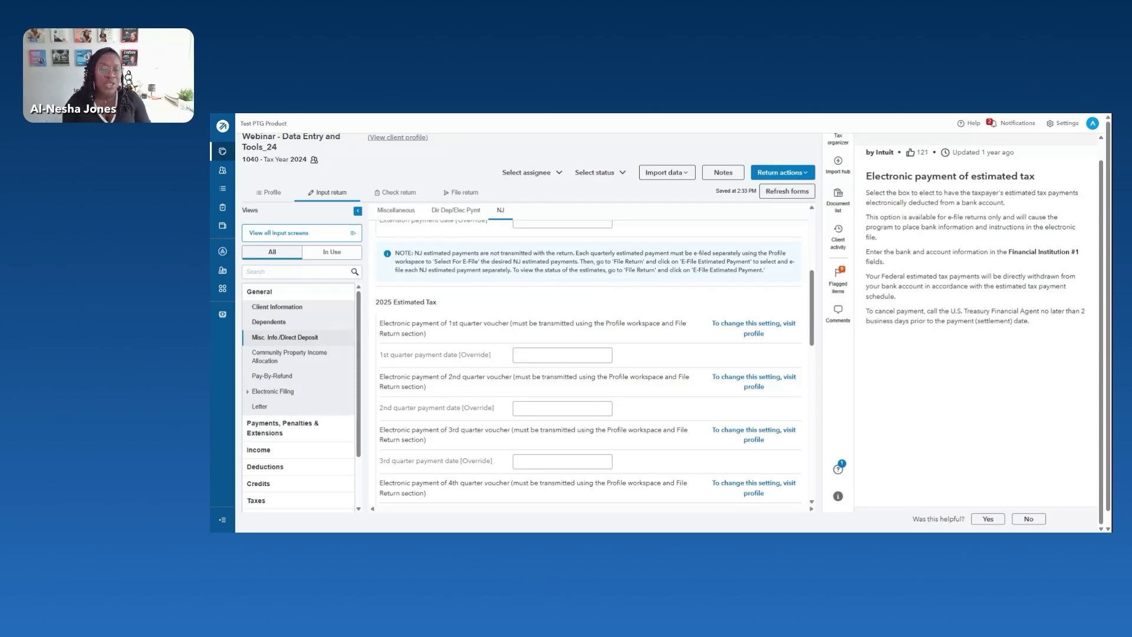
Go back to the federal electronic payment inputs, and check the return profile's e-file selections for New Jersey estimated payments.
click(448, 211)
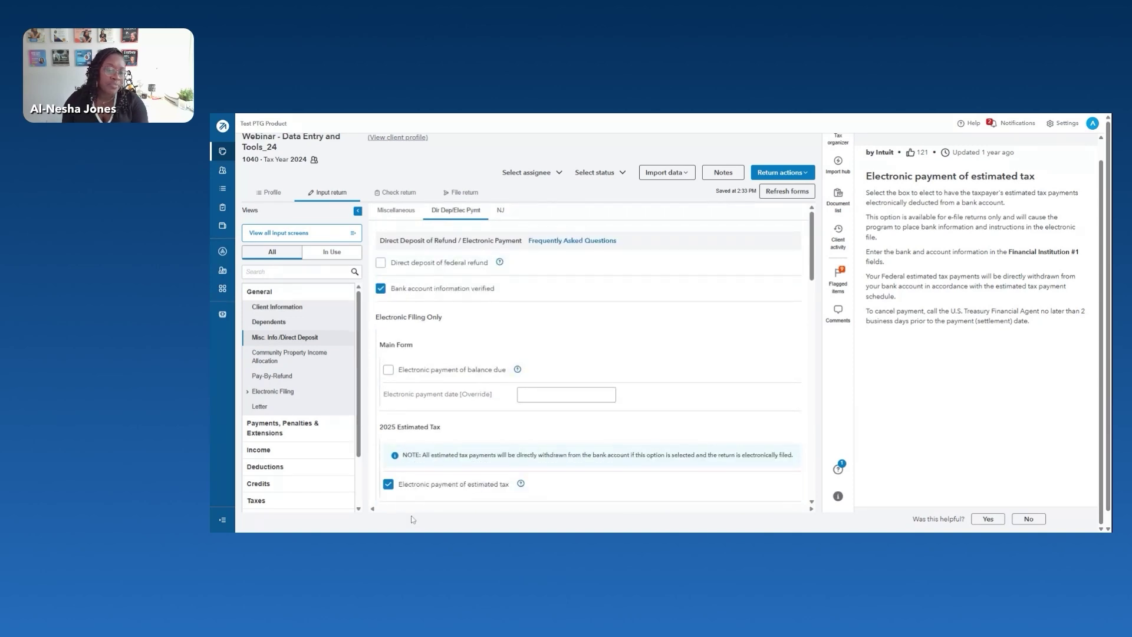
click(268, 194)
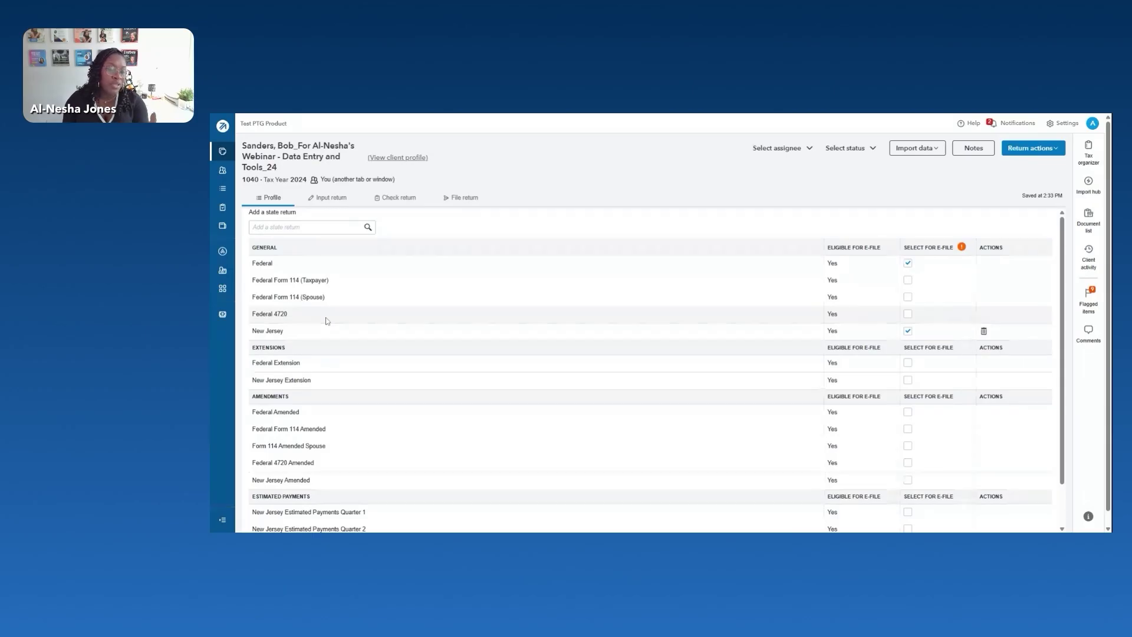
scroll(327, 320, down, 1)
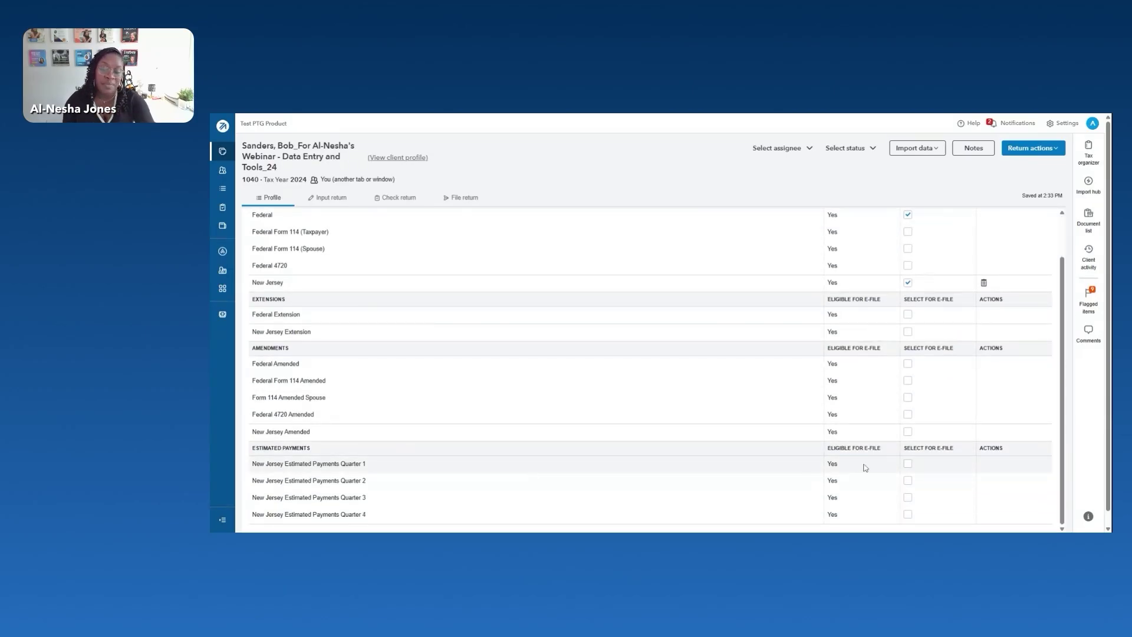
Select the New Jersey estimated payments for Quarters 1 through 4 for e-file in the return profile.
click(906, 464)
click(907, 480)
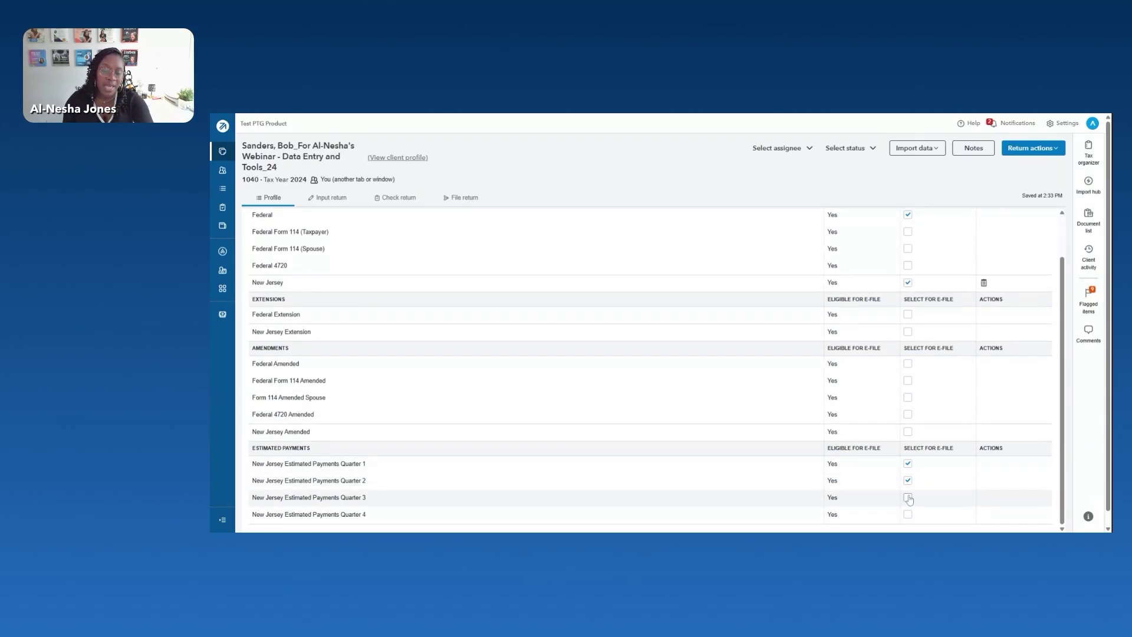
click(907, 497)
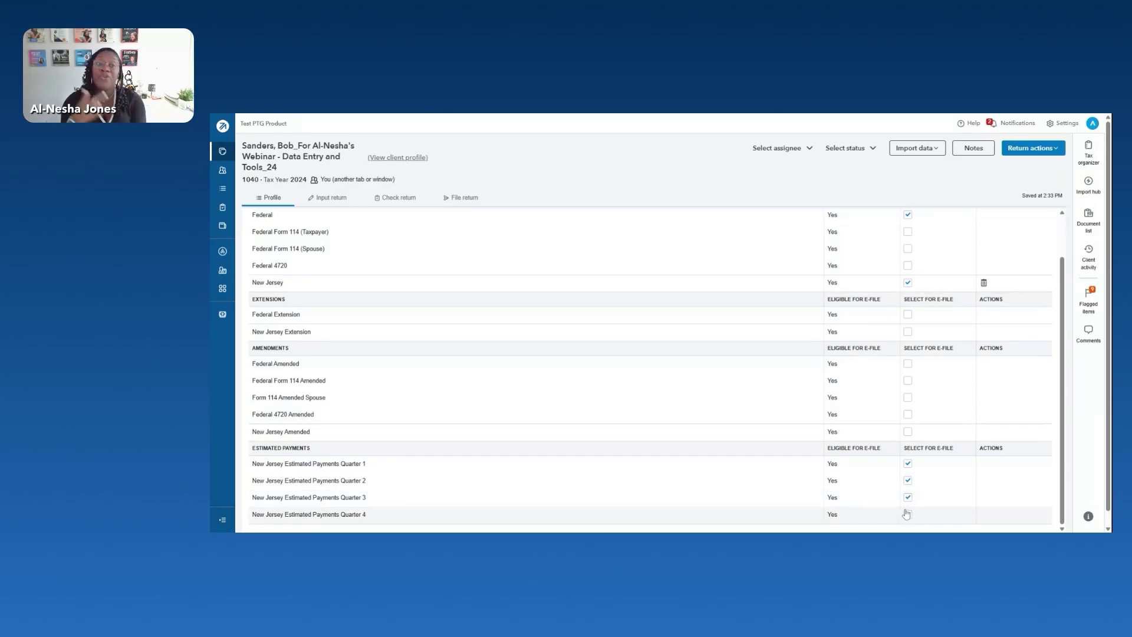
click(906, 514)
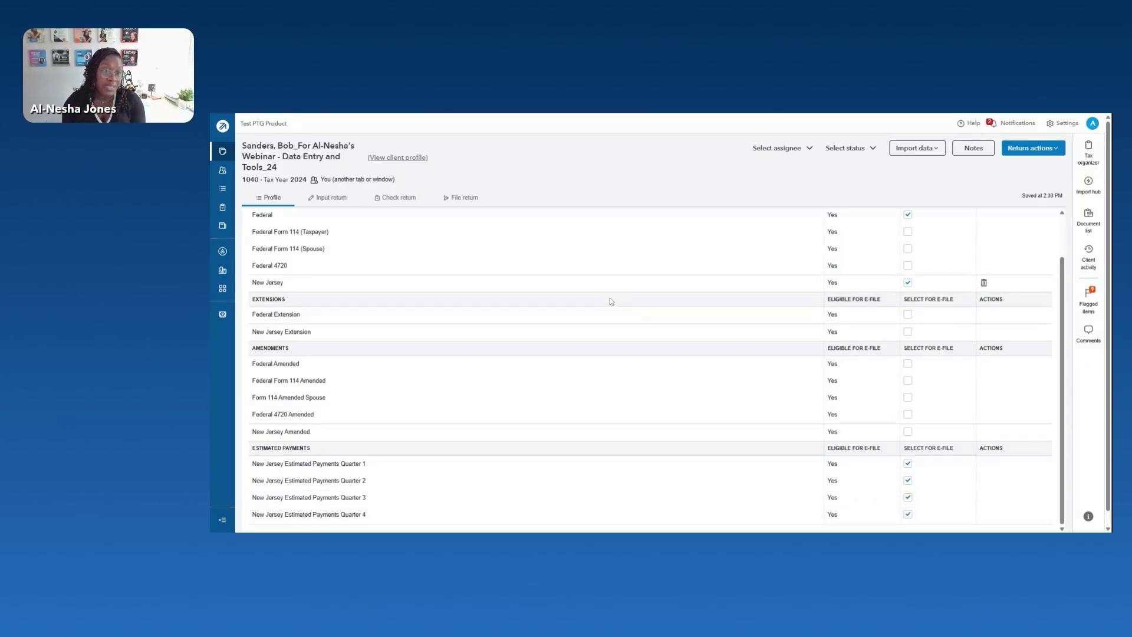
Review the diagnostics and e-file status of the New Jersey estimated payments under E-File Estimated Payment.
click(313, 199)
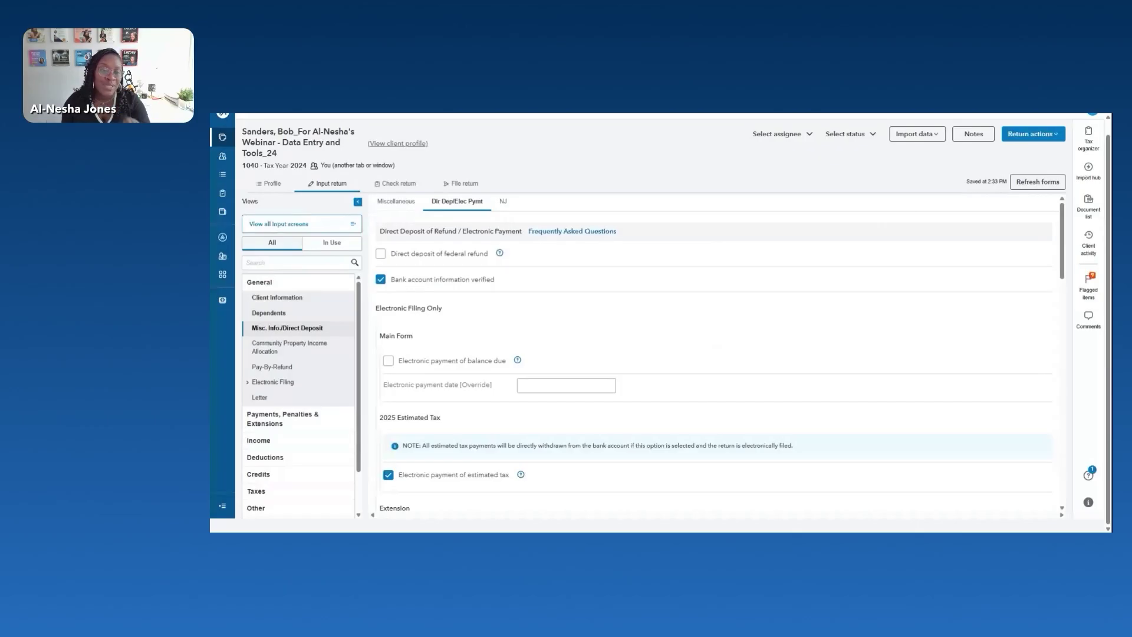
click(391, 185)
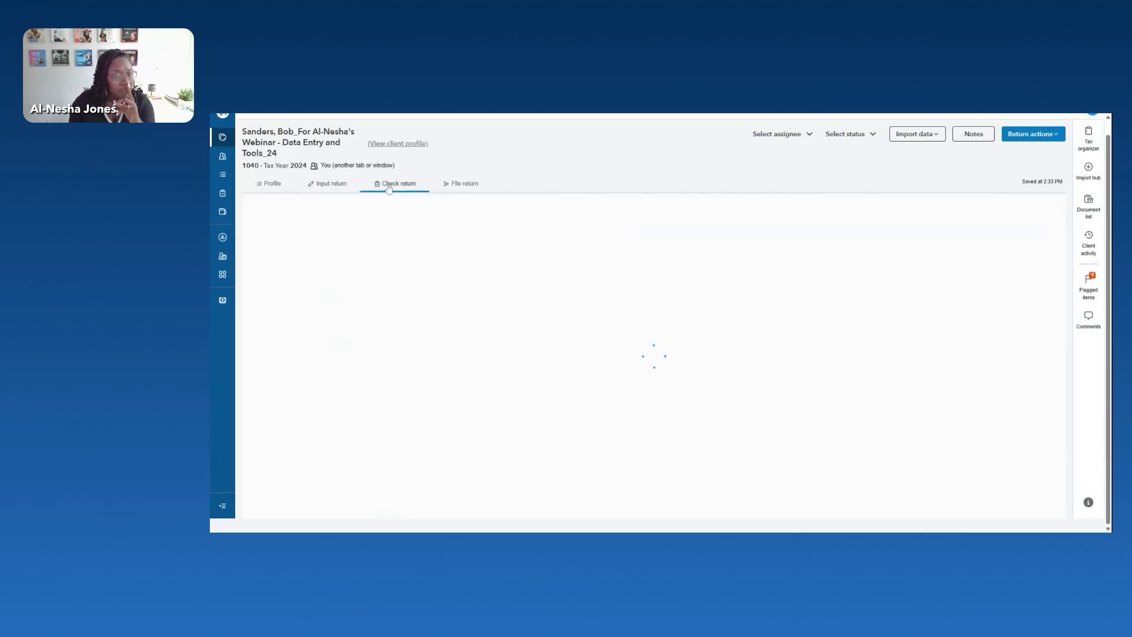
click(460, 185)
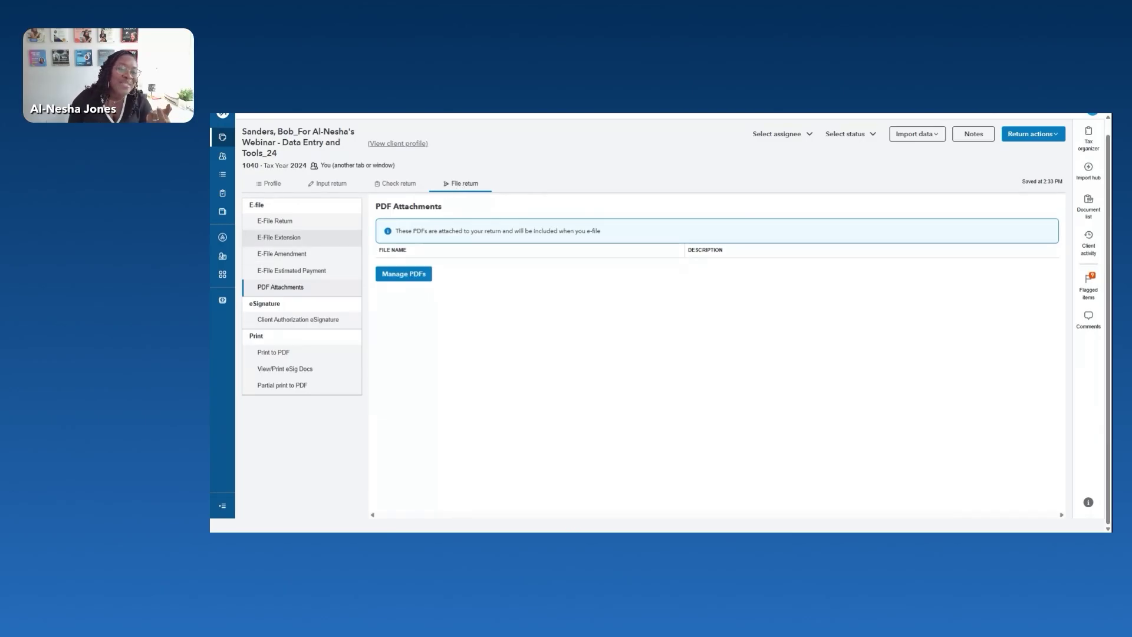
click(272, 272)
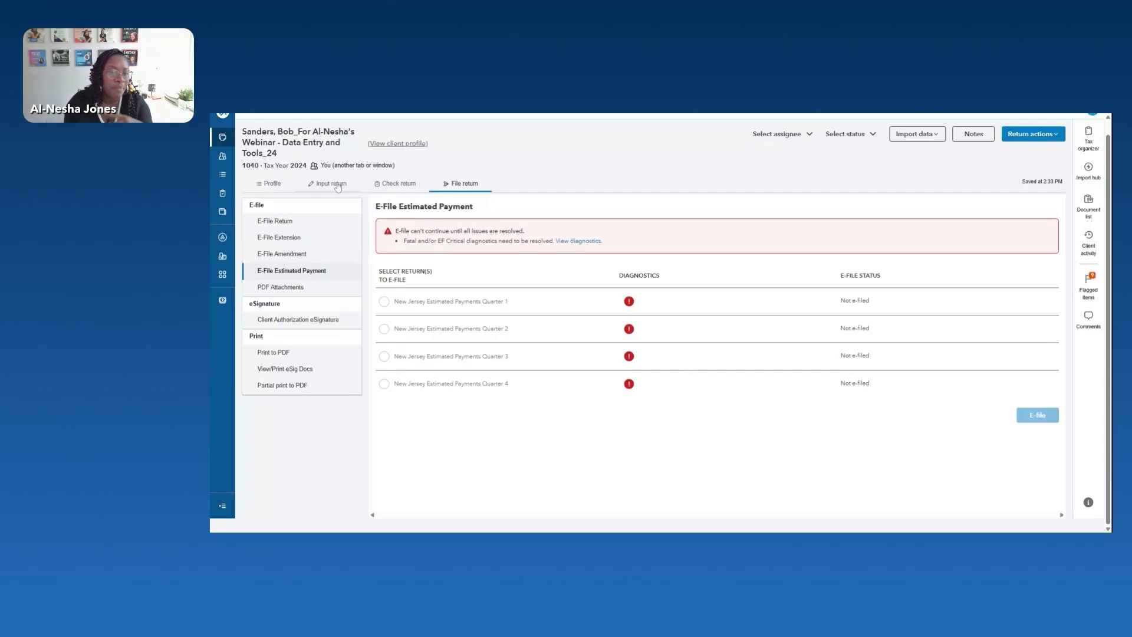
Examine the bank fields, amounts and requested payment dates on the federal e-file Payment Record for all four estimate installments.
click(389, 187)
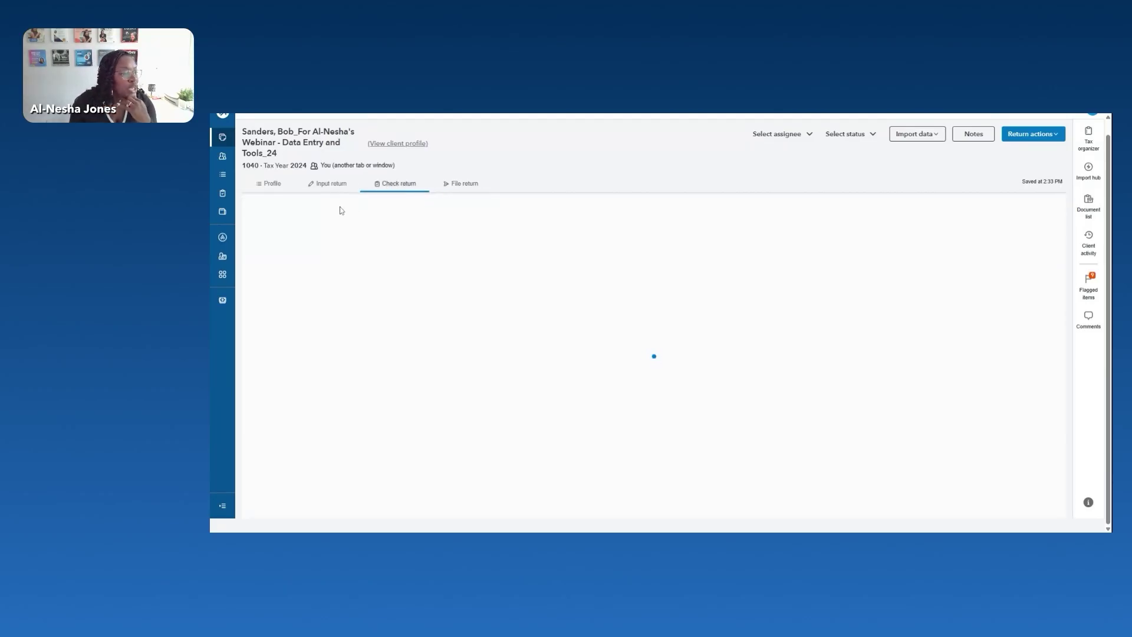
click(263, 259)
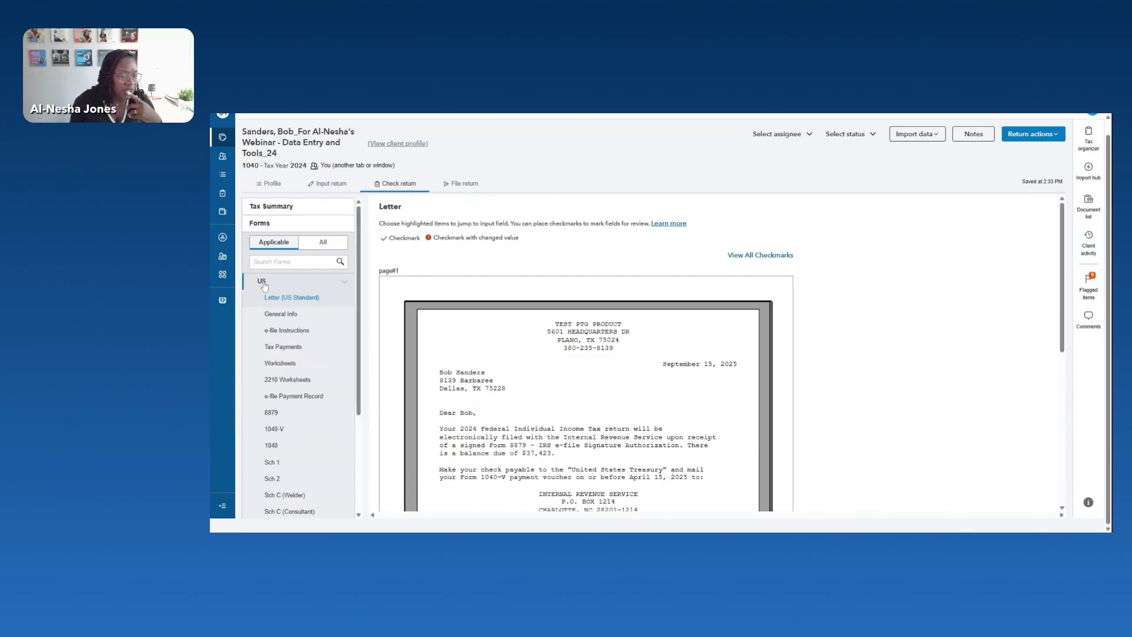
click(295, 397)
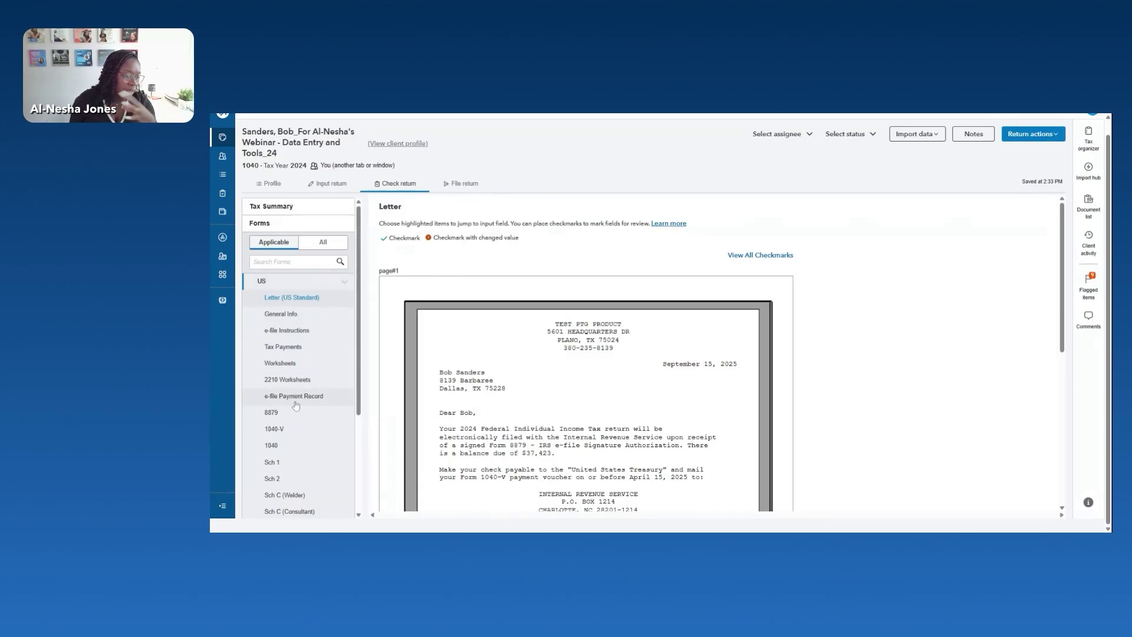
scroll(407, 393, down, 2)
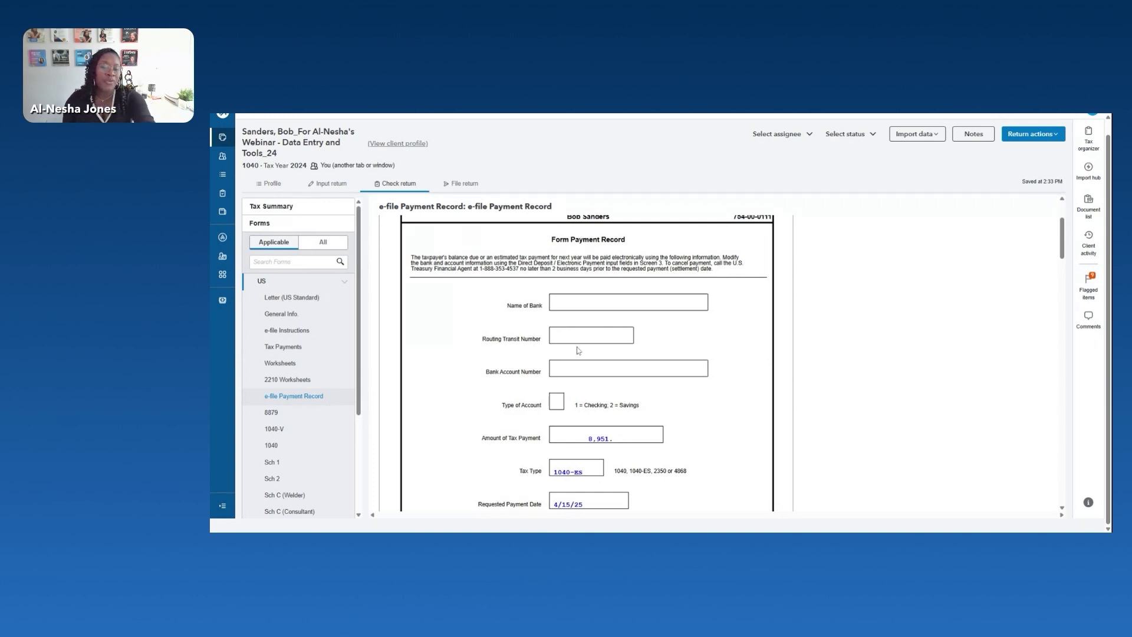
scroll(565, 393, down, 2)
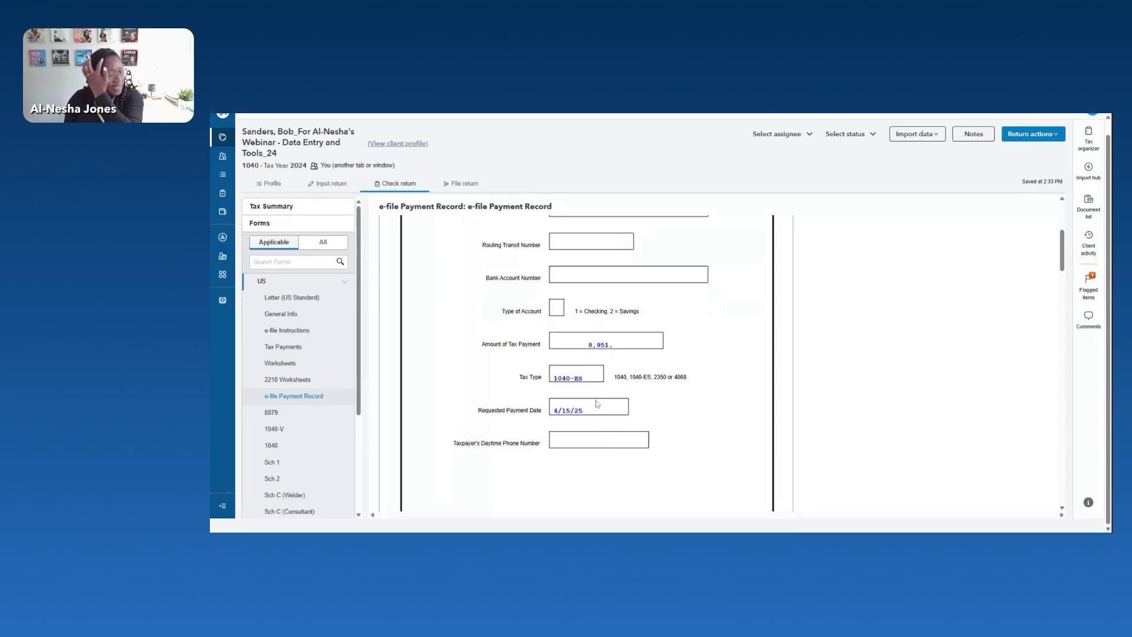
scroll(597, 403, down, 5)
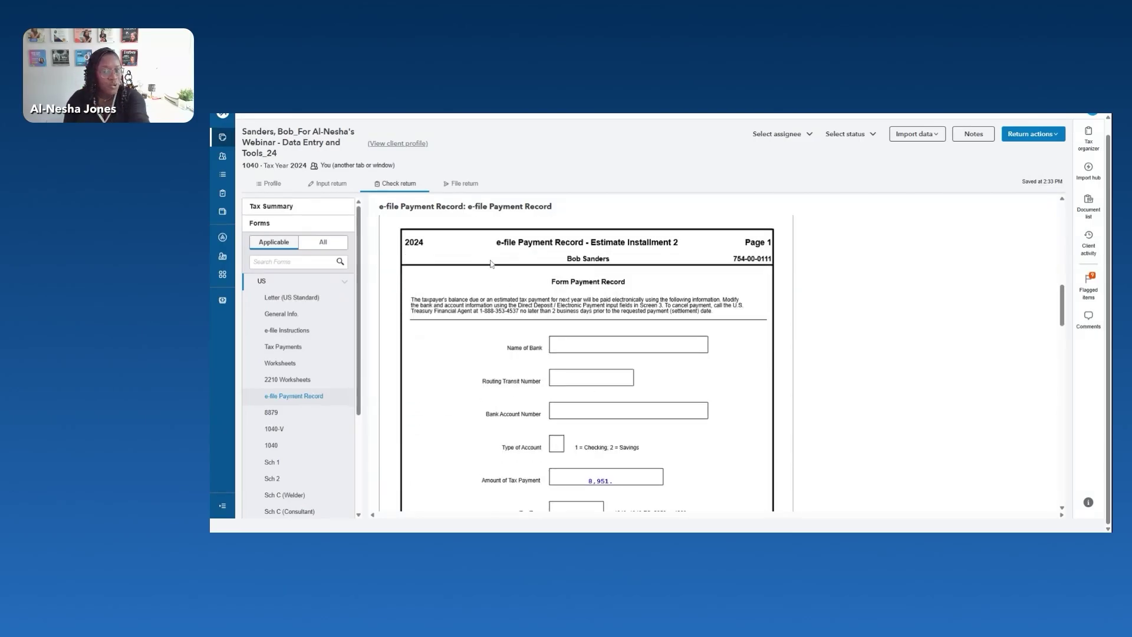
scroll(587, 345, down, 8)
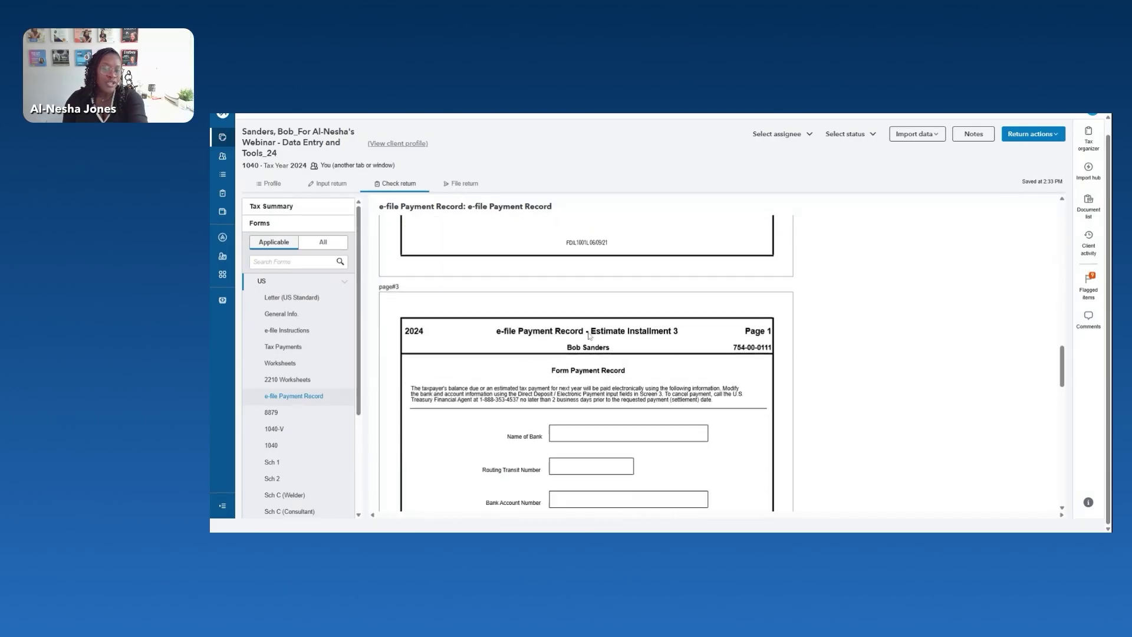
scroll(589, 335, down, 10)
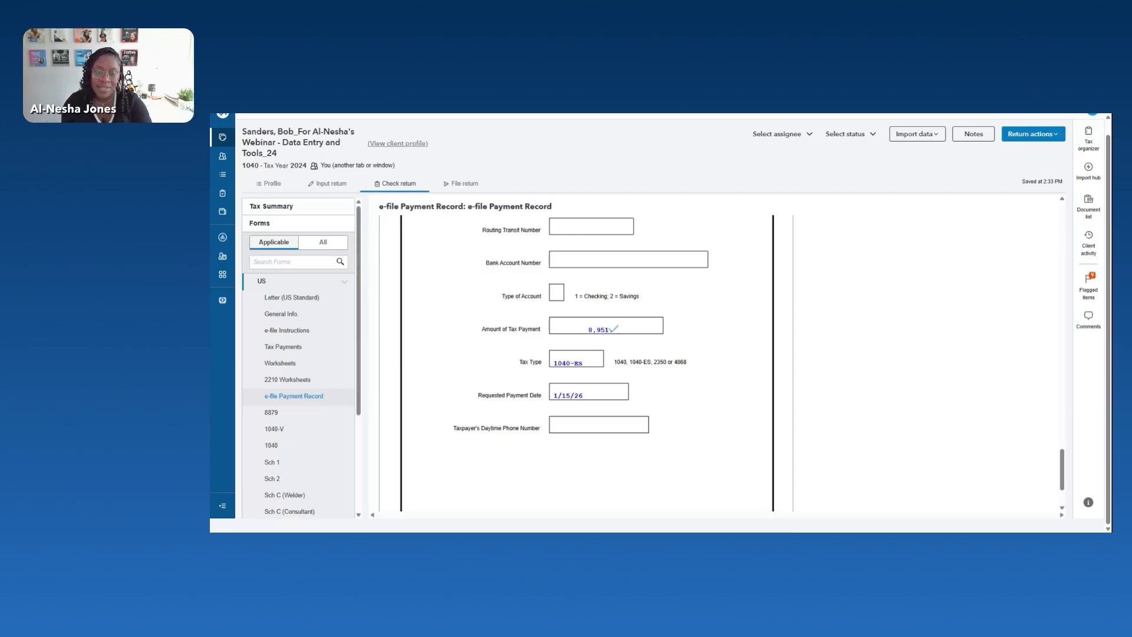
scroll(676, 323, up, 3)
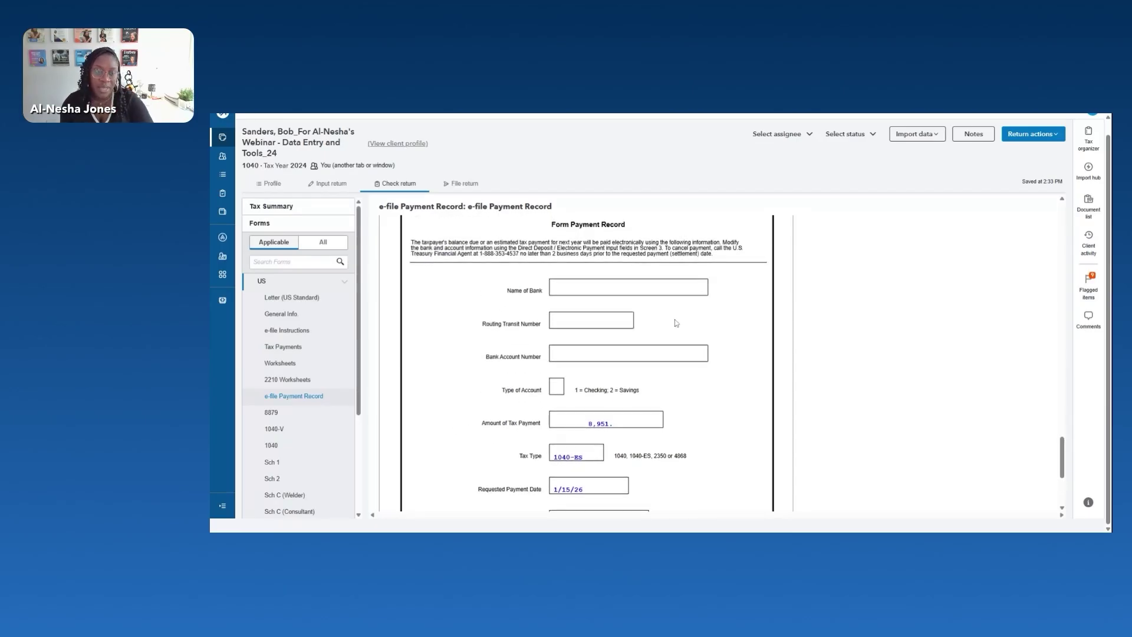
scroll(668, 329, down, 3)
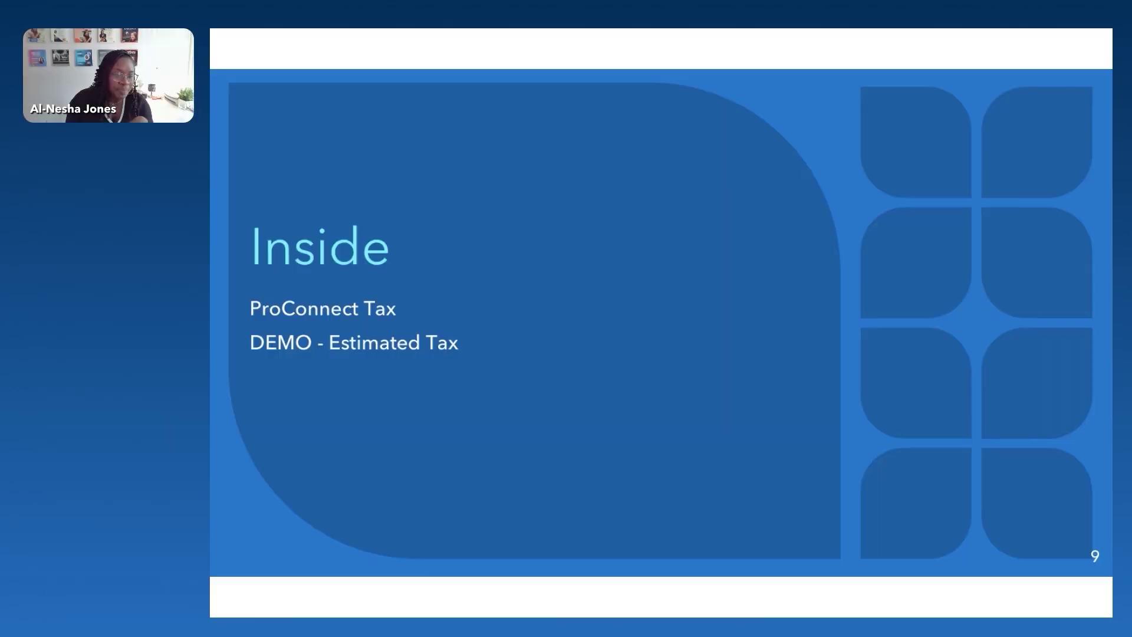
key(Right)
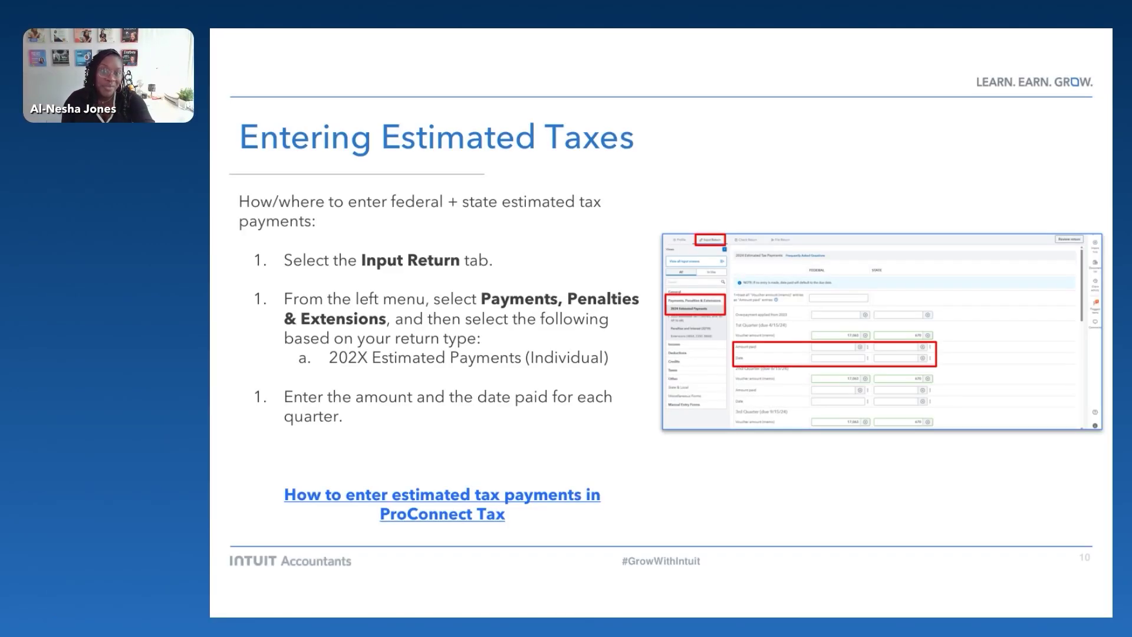
key(Right)
key(Right)
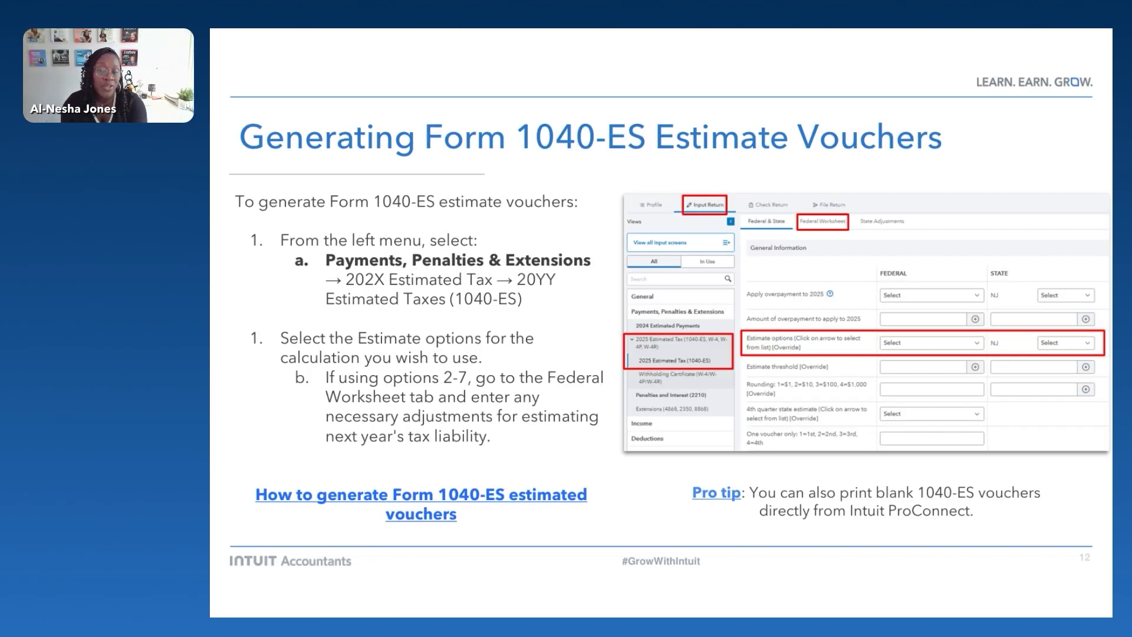
key(Right)
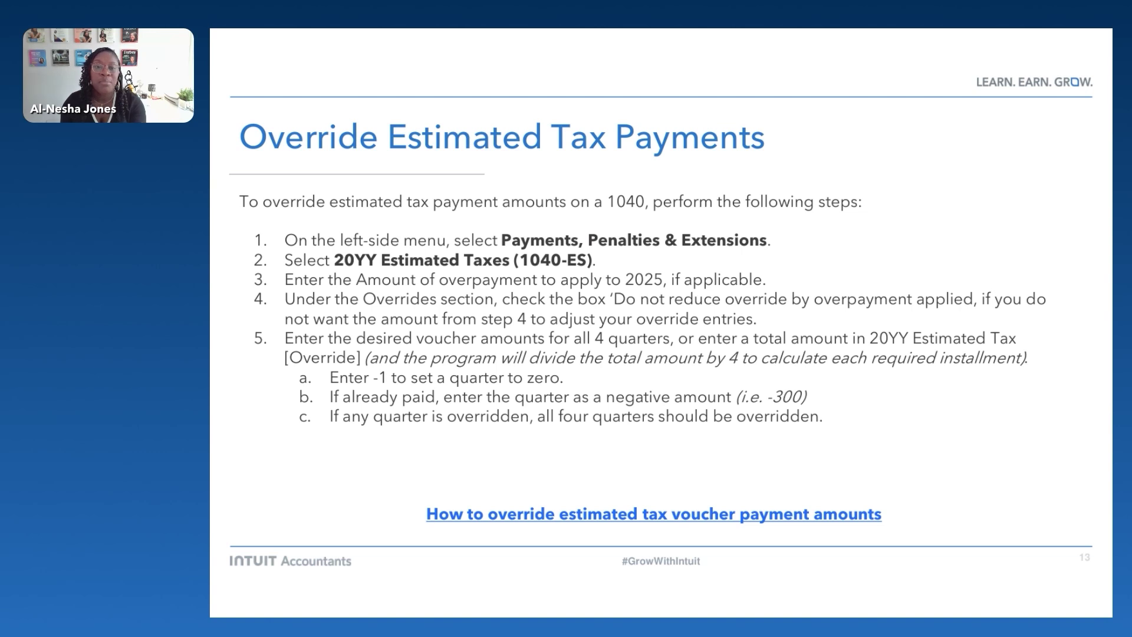
key(Right)
key(Right)
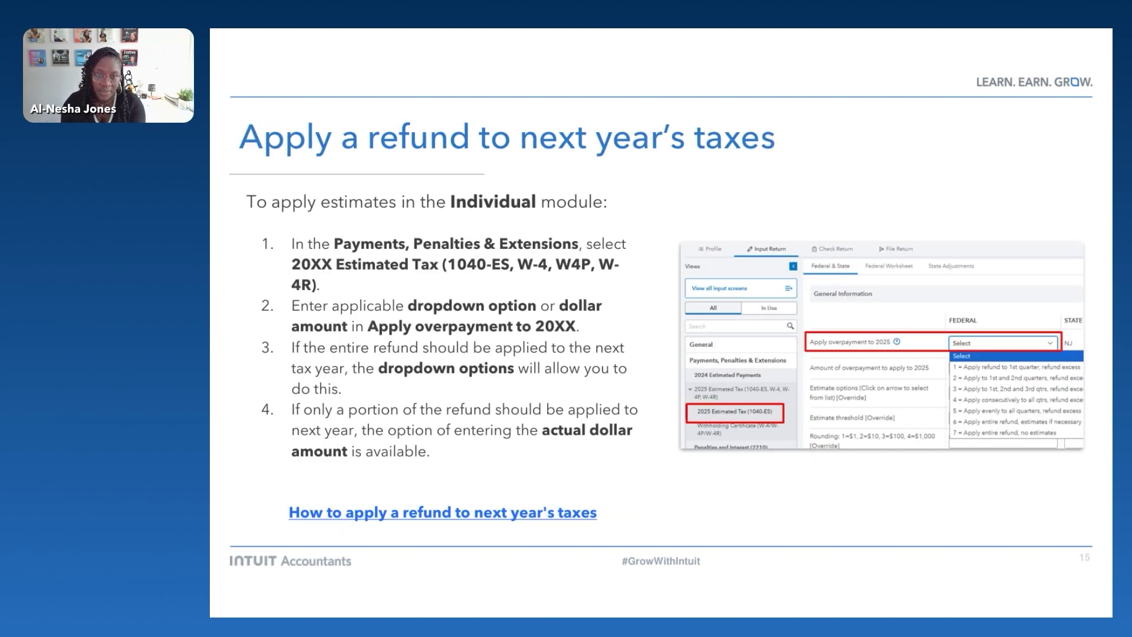
key(Right)
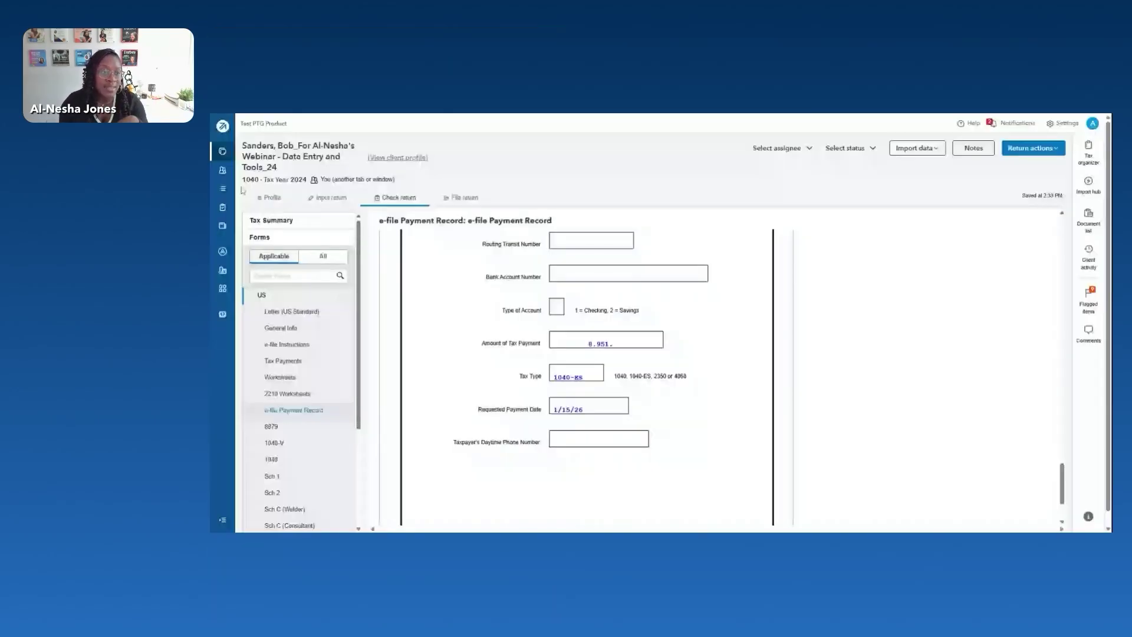
Select the Federal Extension and the New Jersey Extension for e-file in the return profile.
click(323, 198)
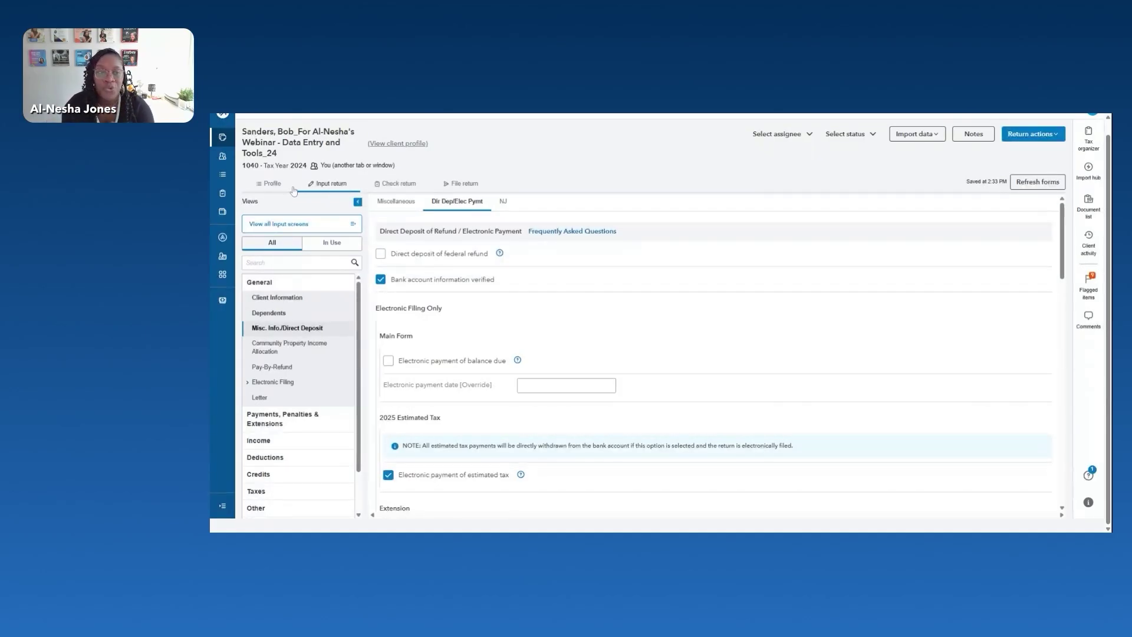
click(272, 185)
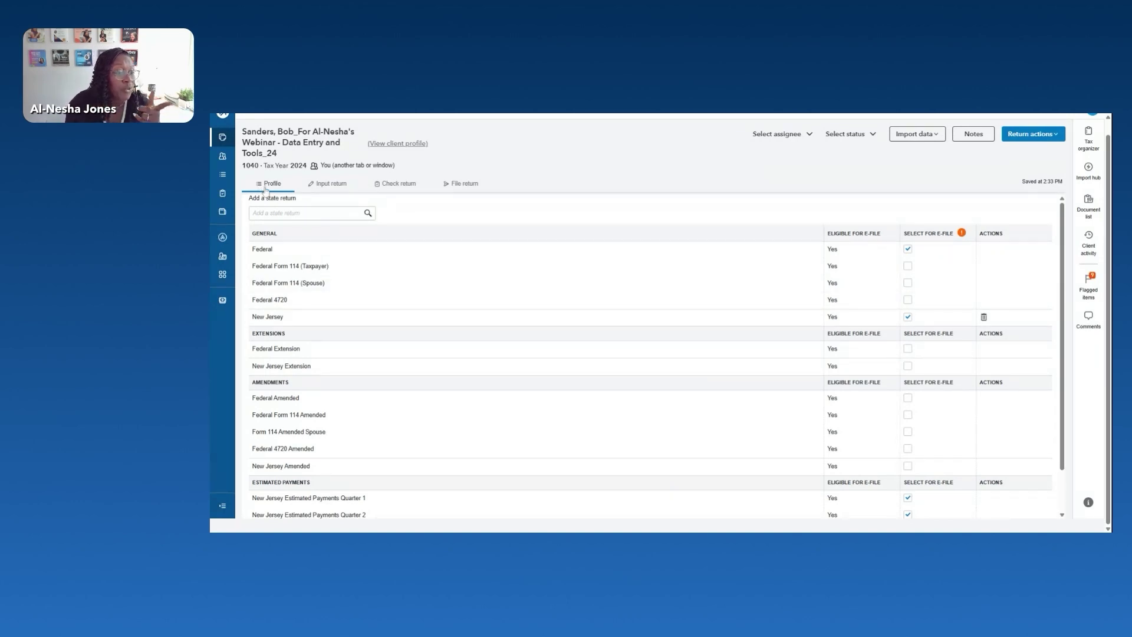
click(907, 348)
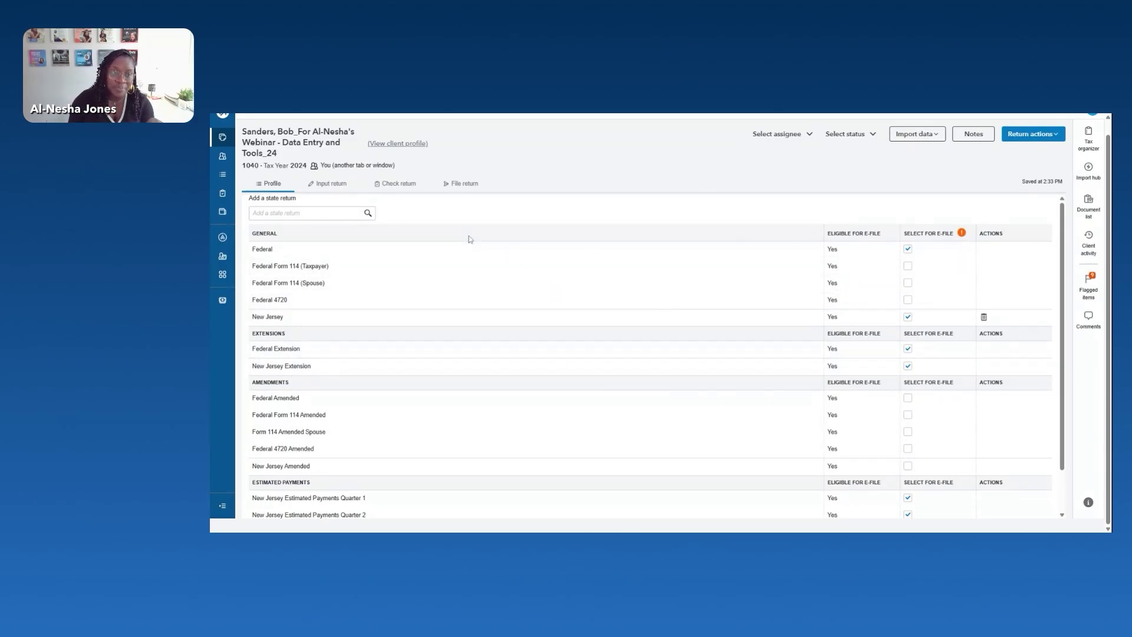
Set the automatic extension (4868) code to 1 in the federal Extensions inputs and remove the flag on that field.
click(328, 187)
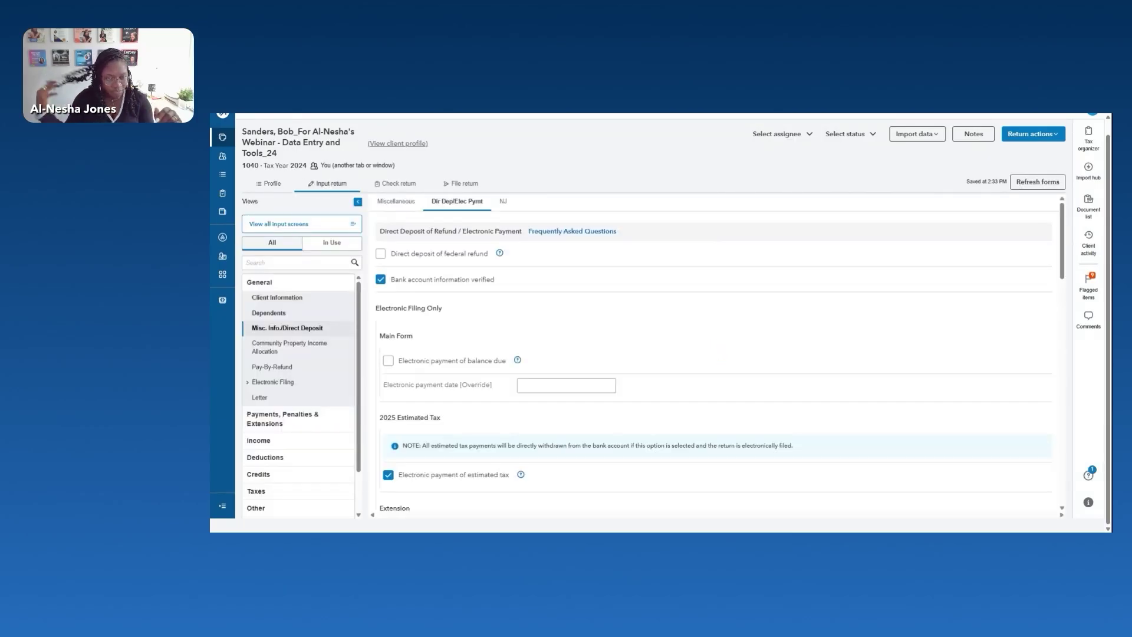
click(279, 417)
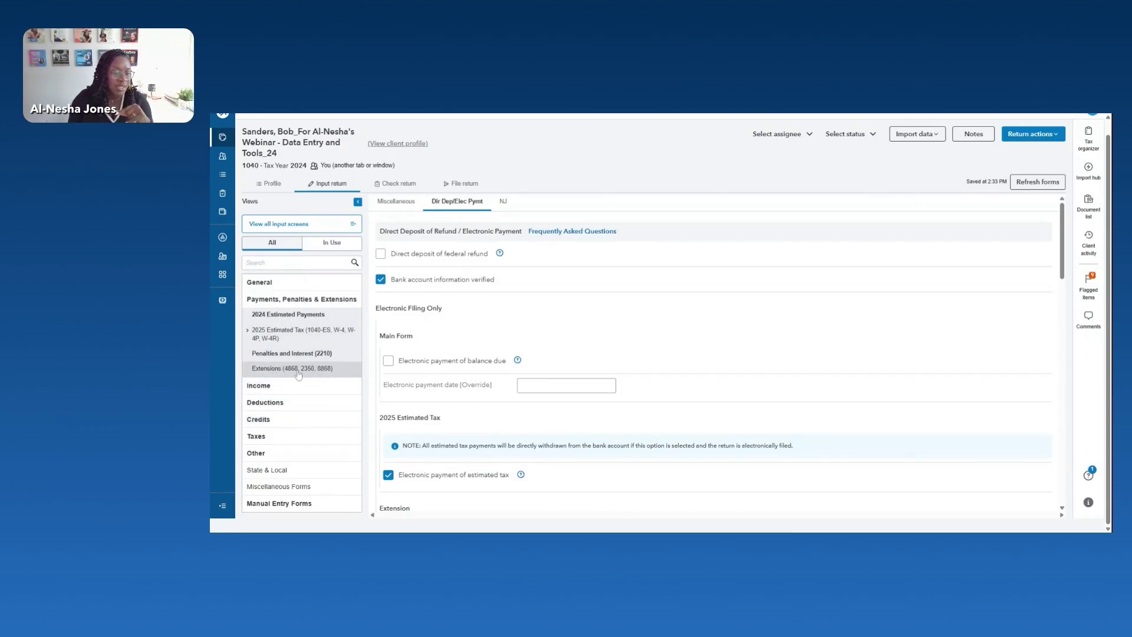
click(298, 371)
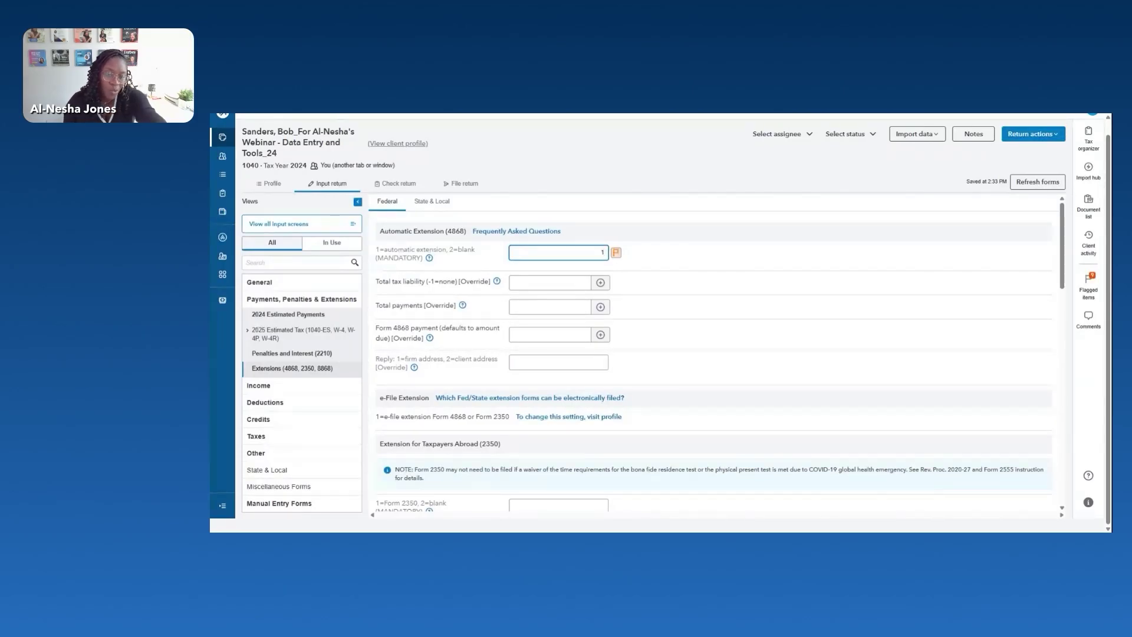
click(690, 254)
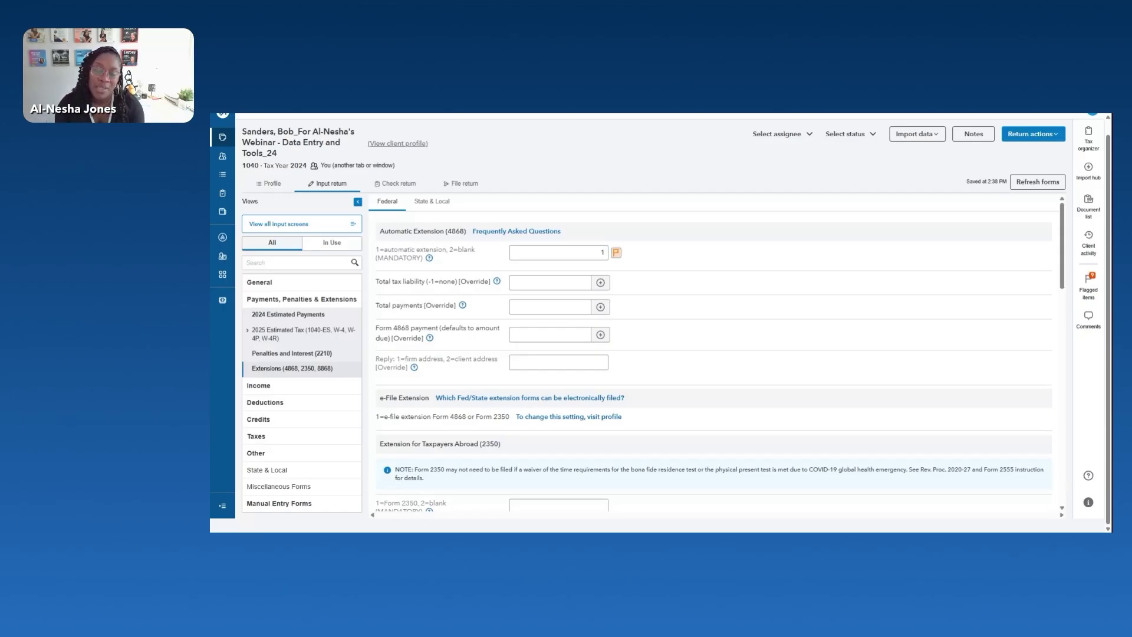
click(559, 253)
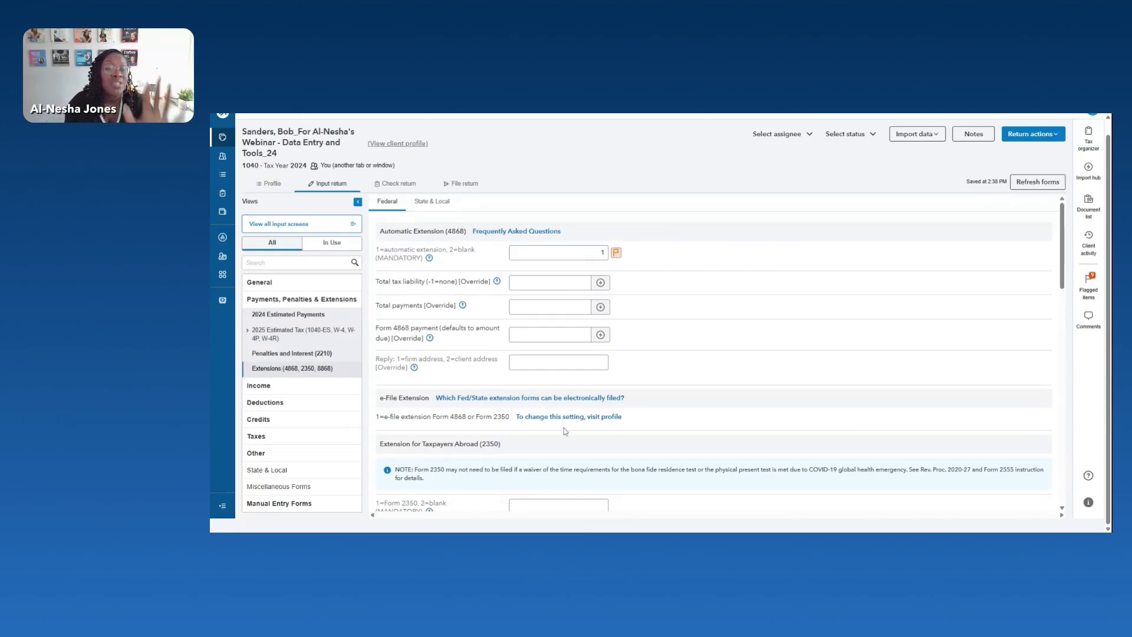
click(615, 252)
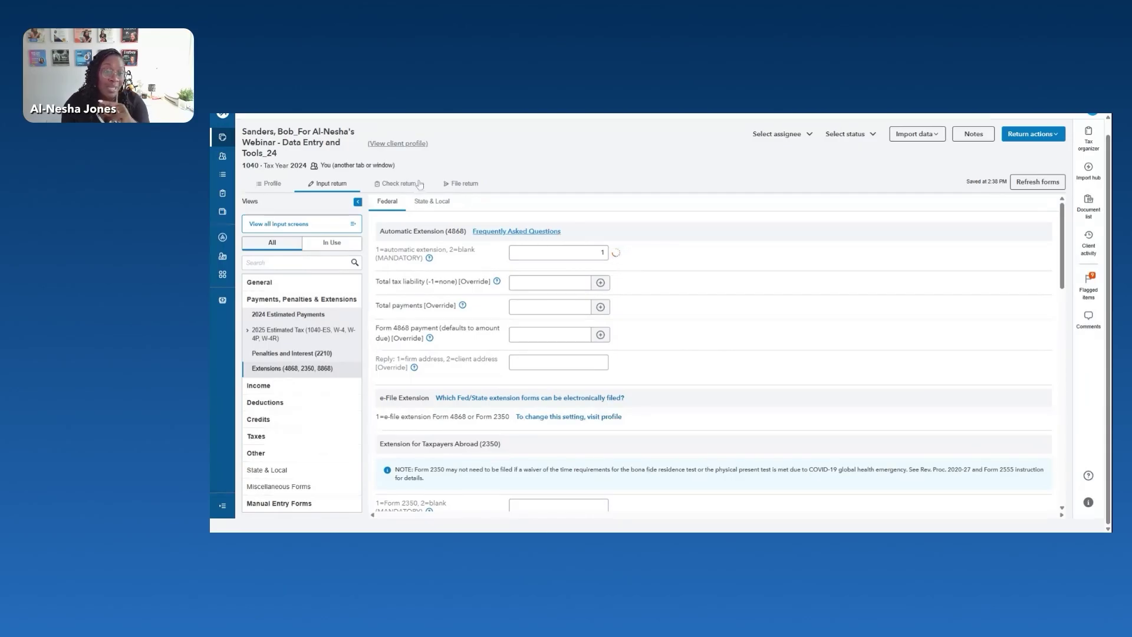
Review the federal Form 4868 among the applicable forms, including its tax liability, payments and balance due lines.
click(392, 188)
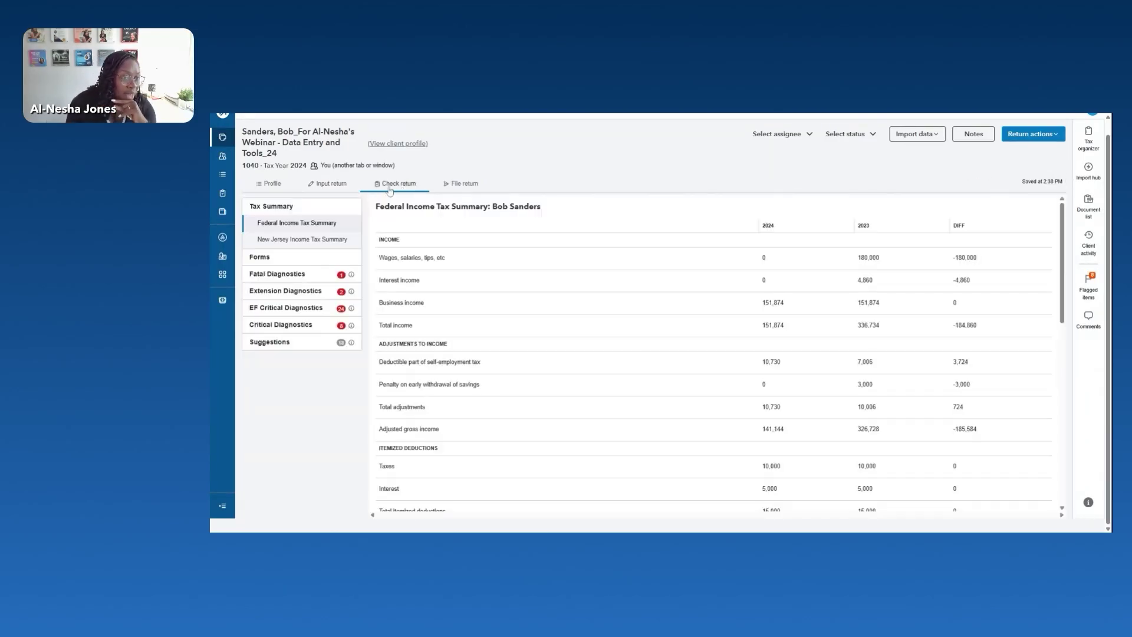
click(331, 187)
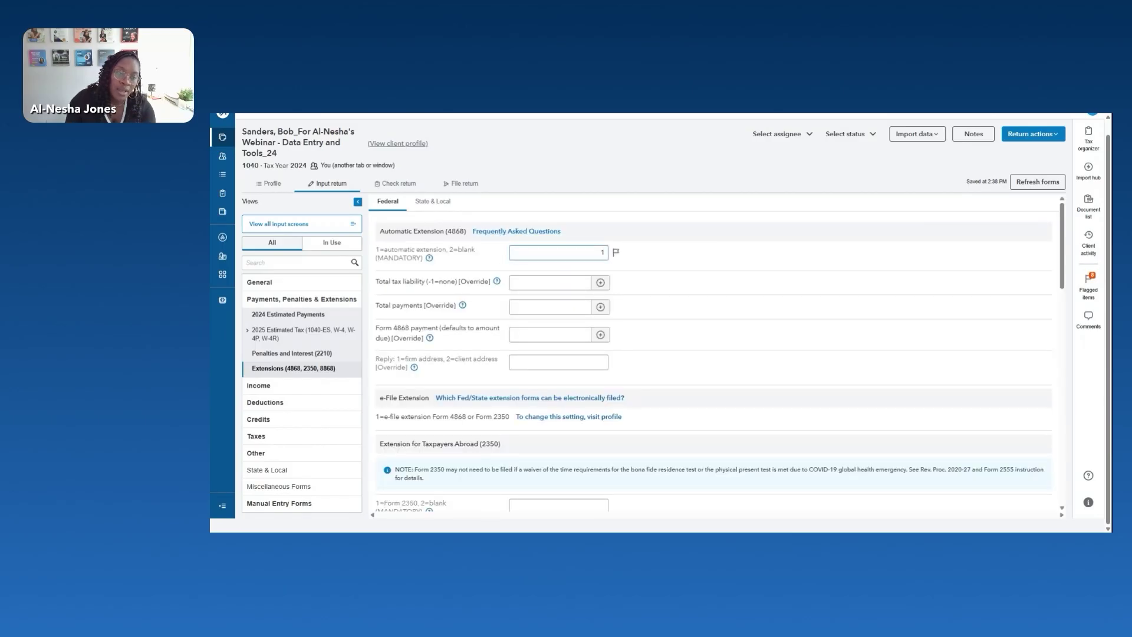
click(411, 186)
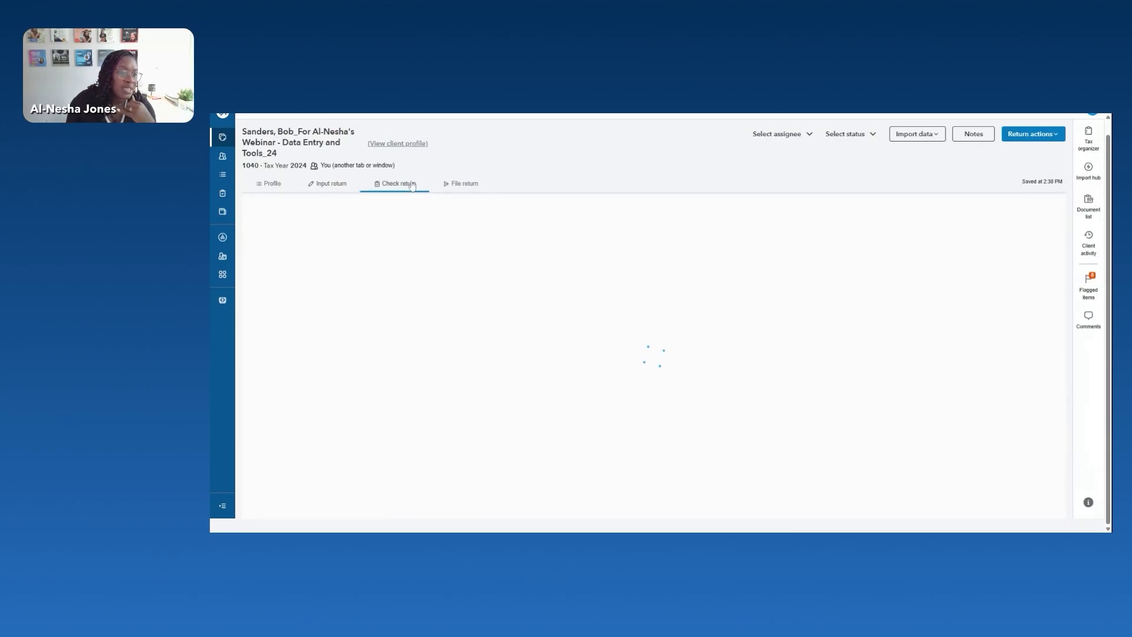
click(260, 259)
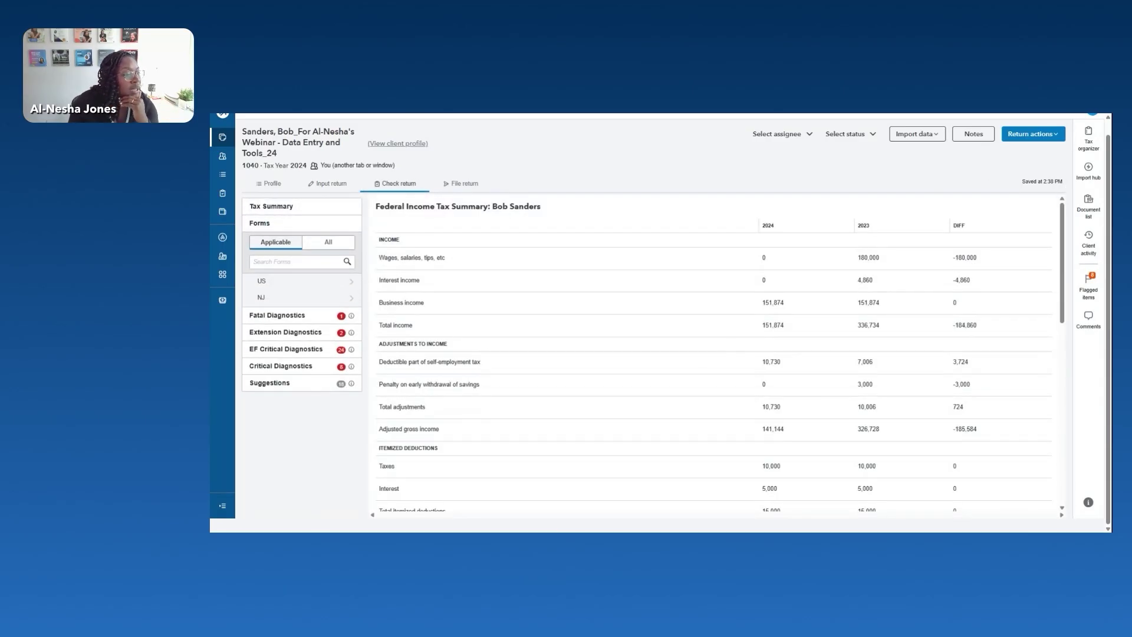
click(263, 281)
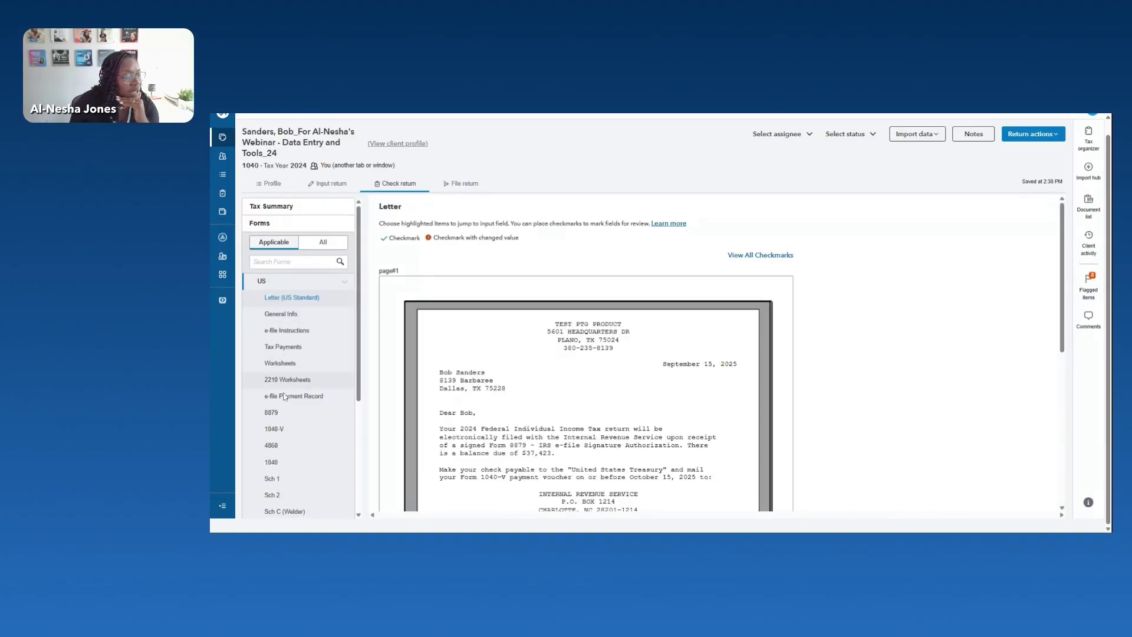
click(271, 445)
scroll(538, 374, down, 1)
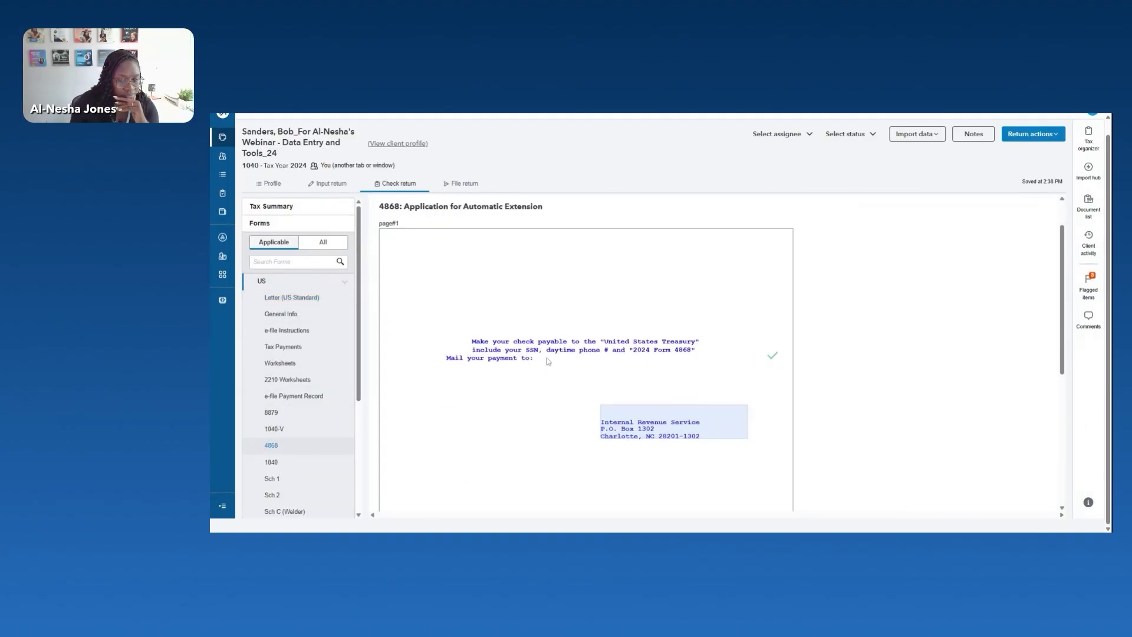
scroll(547, 361, down, 5)
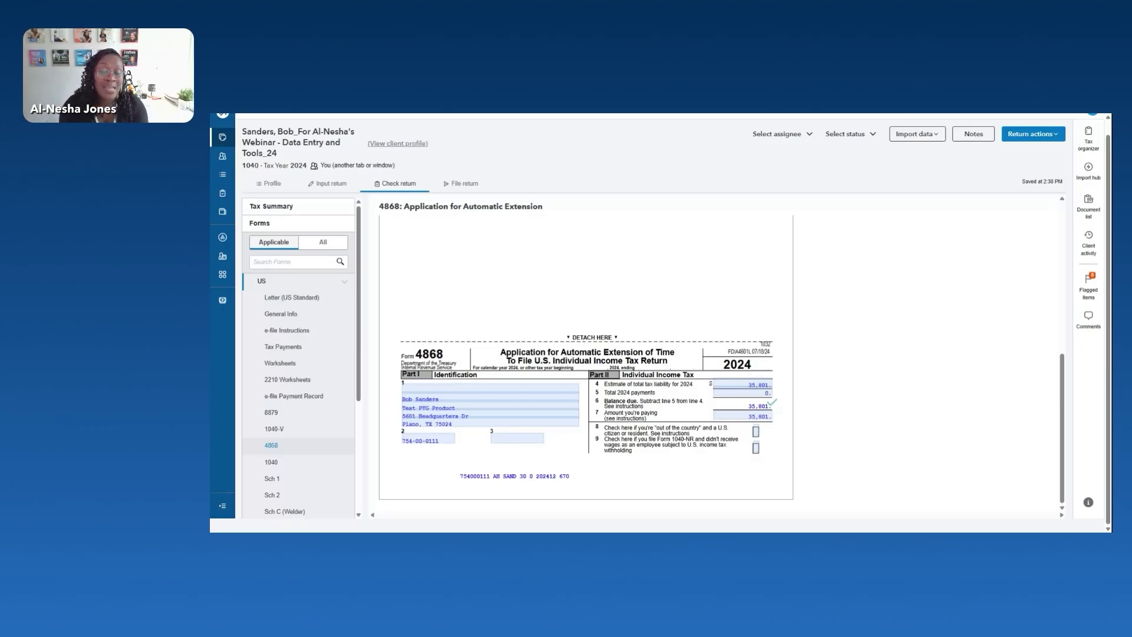
From line 4 of the federal Form 4868, jump to the total tax liability override in the Extensions inputs and set it to -1.
click(329, 182)
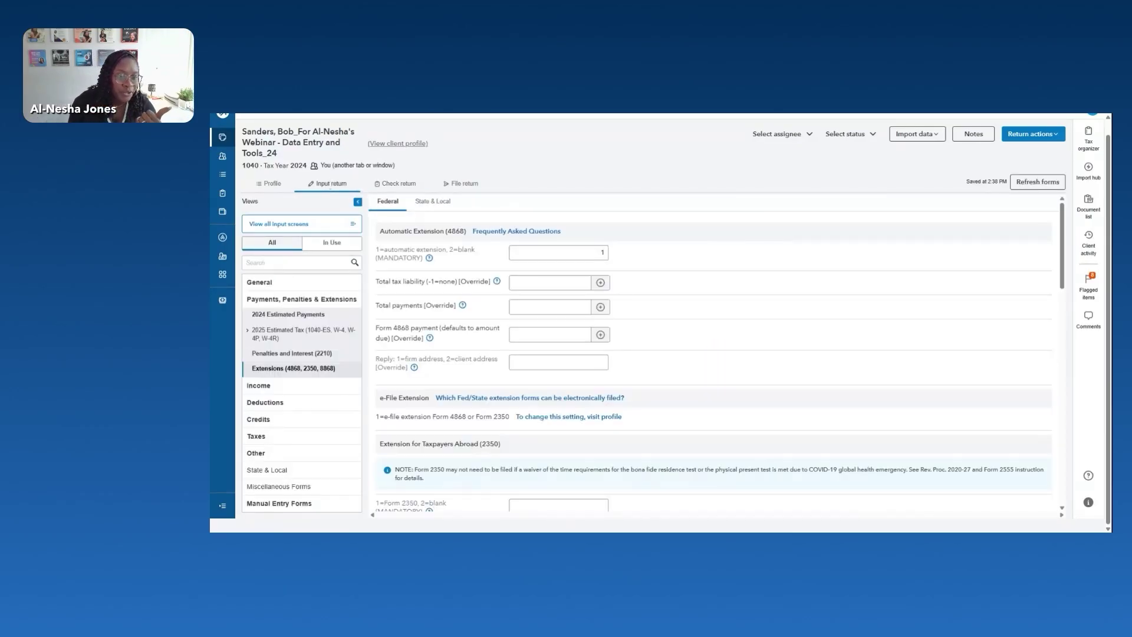
click(409, 184)
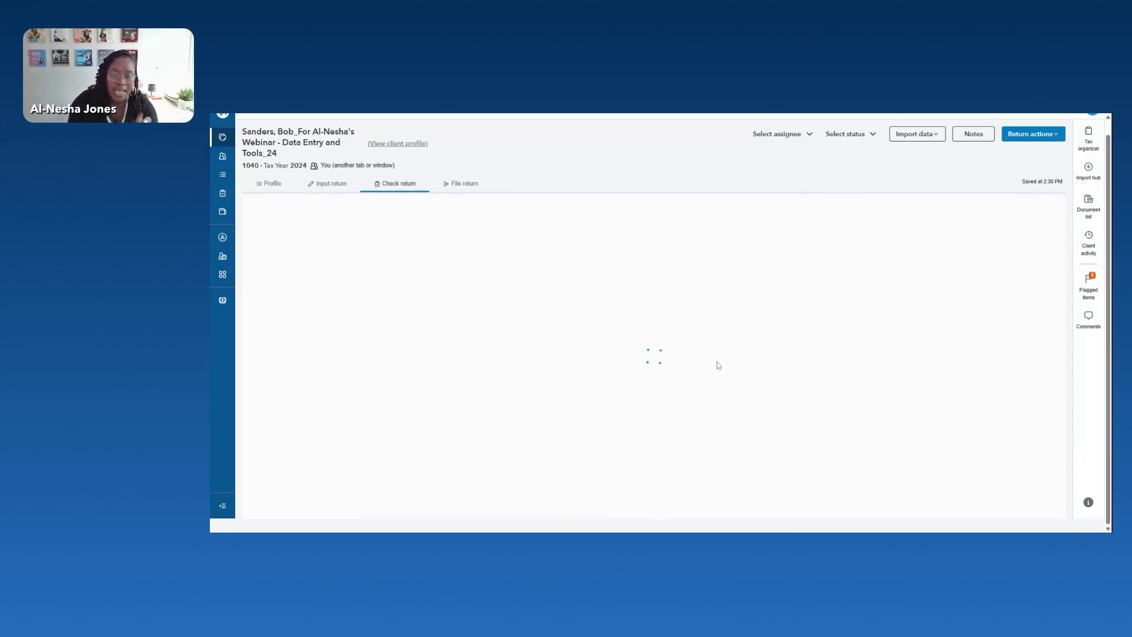
click(259, 257)
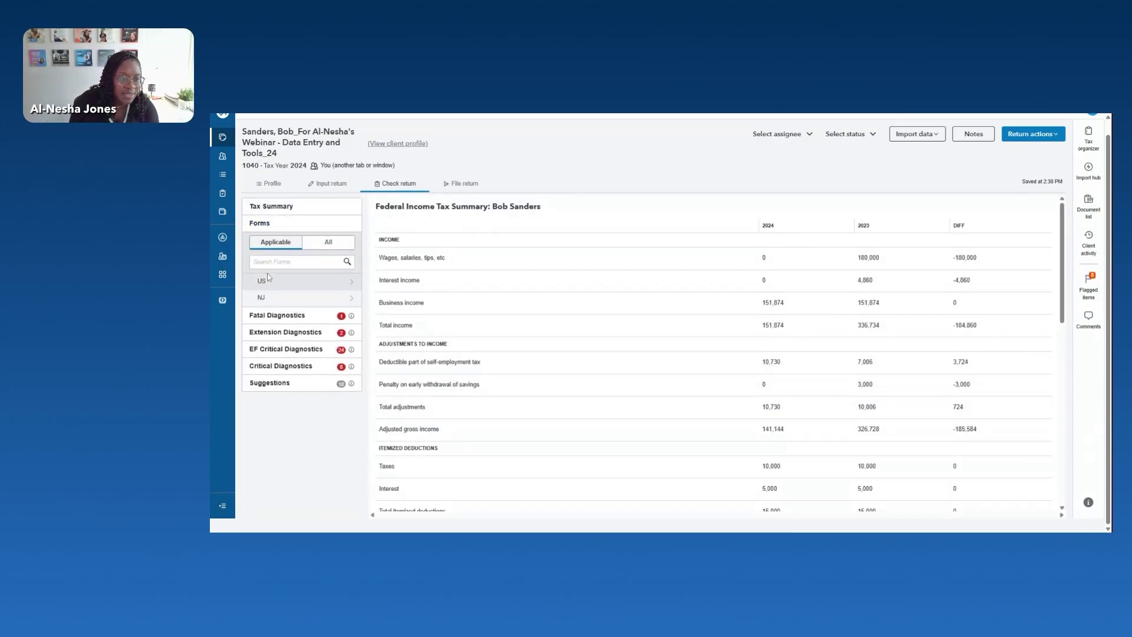
click(264, 281)
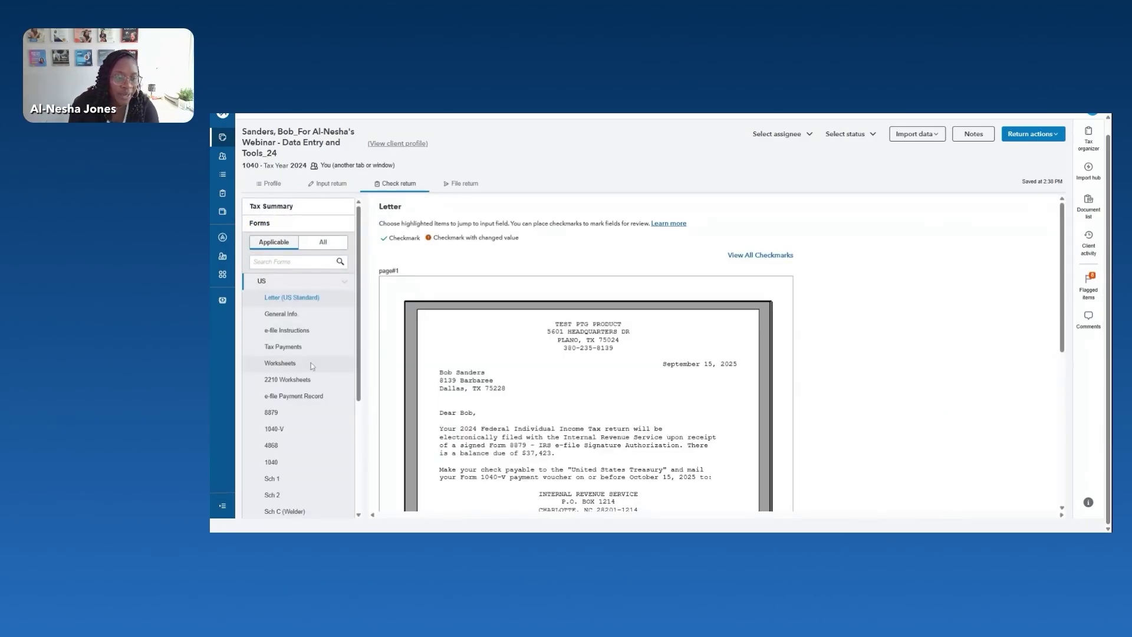
click(271, 445)
scroll(734, 468, down, 8)
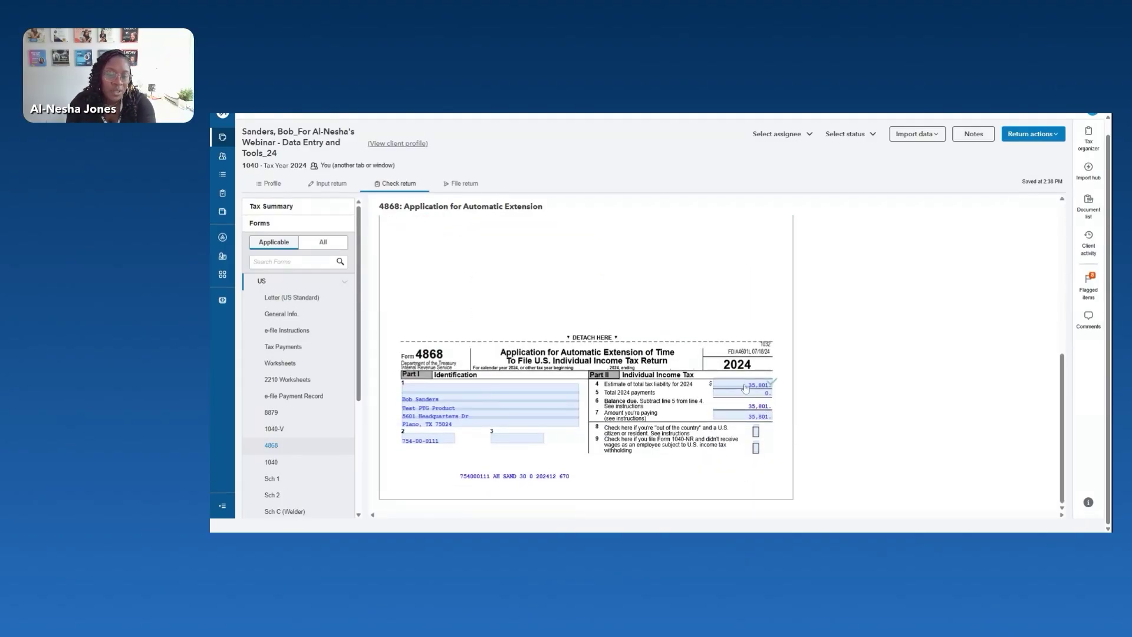
click(745, 387)
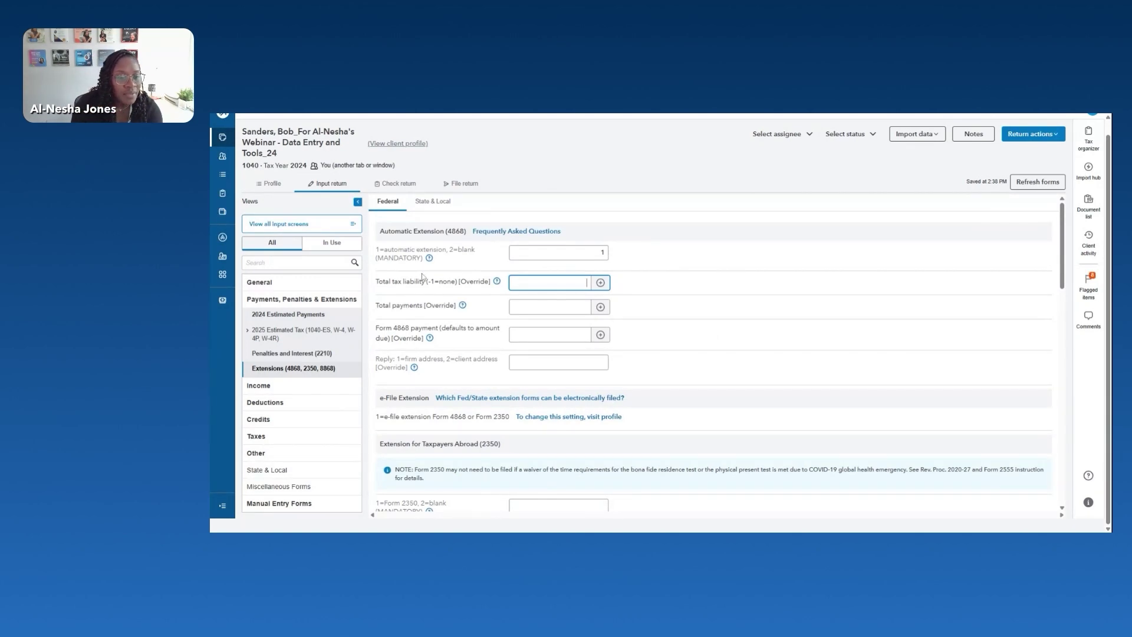
text(-1)
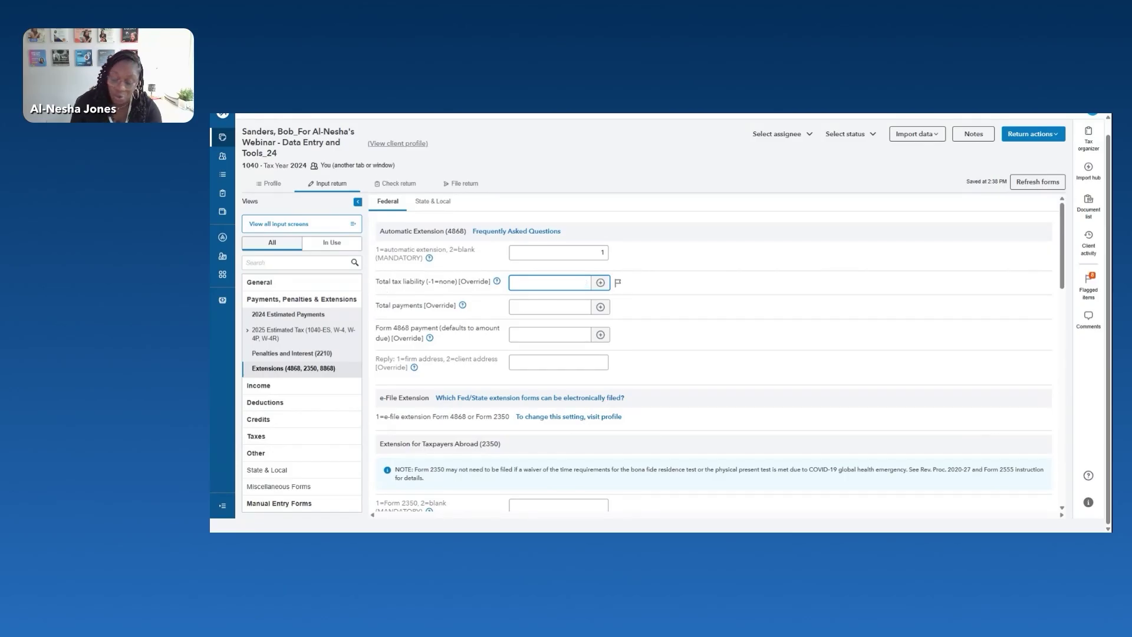
click(695, 283)
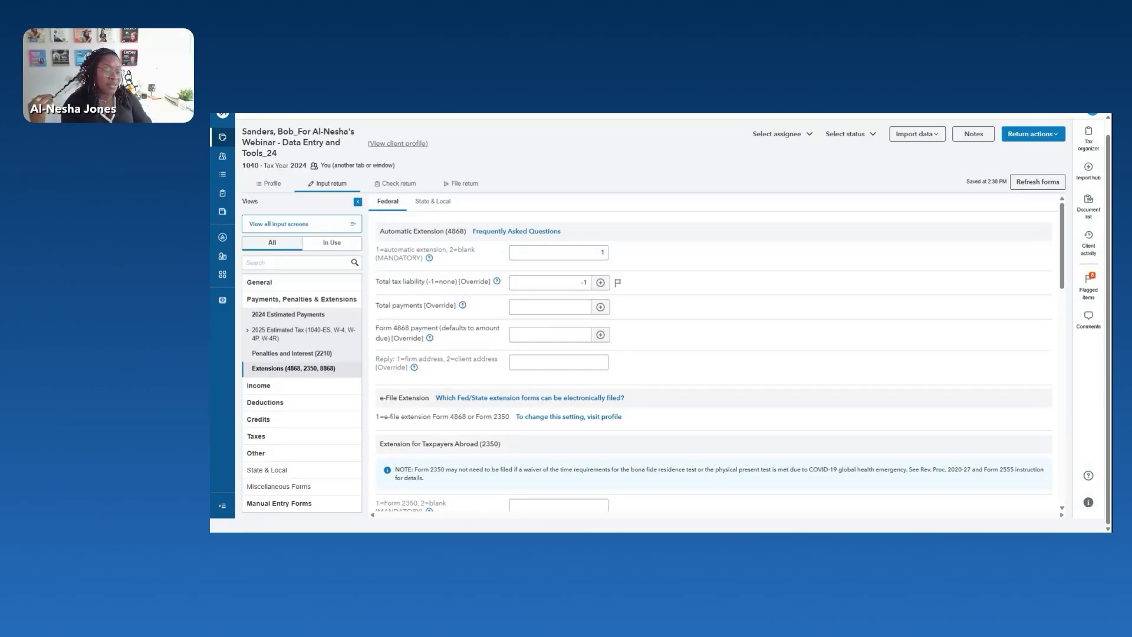
click(585, 307)
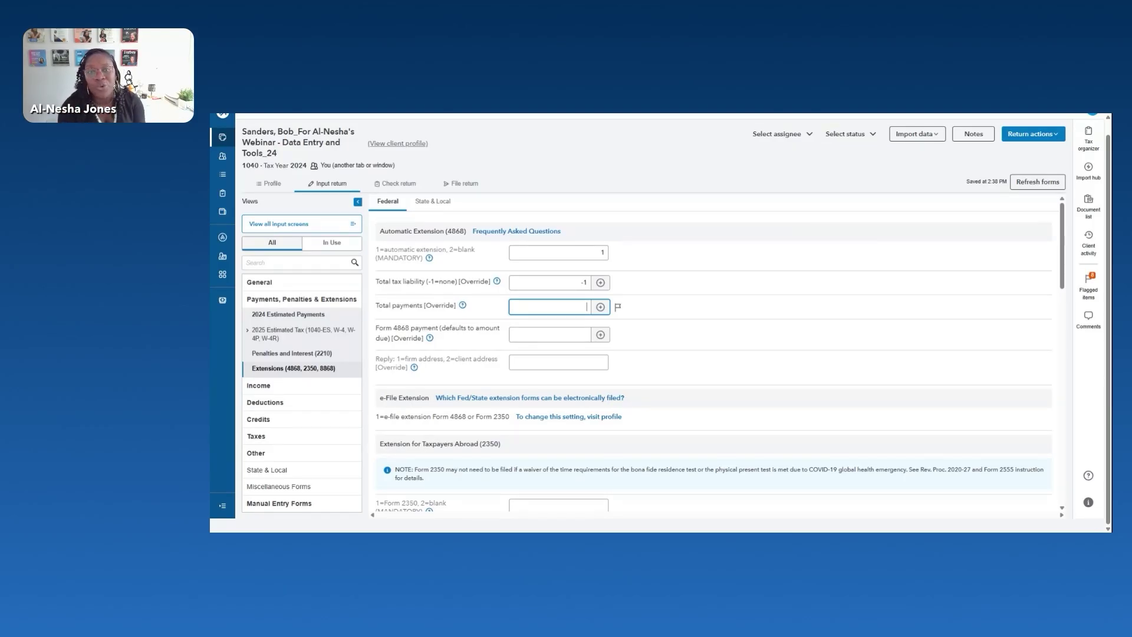
click(678, 314)
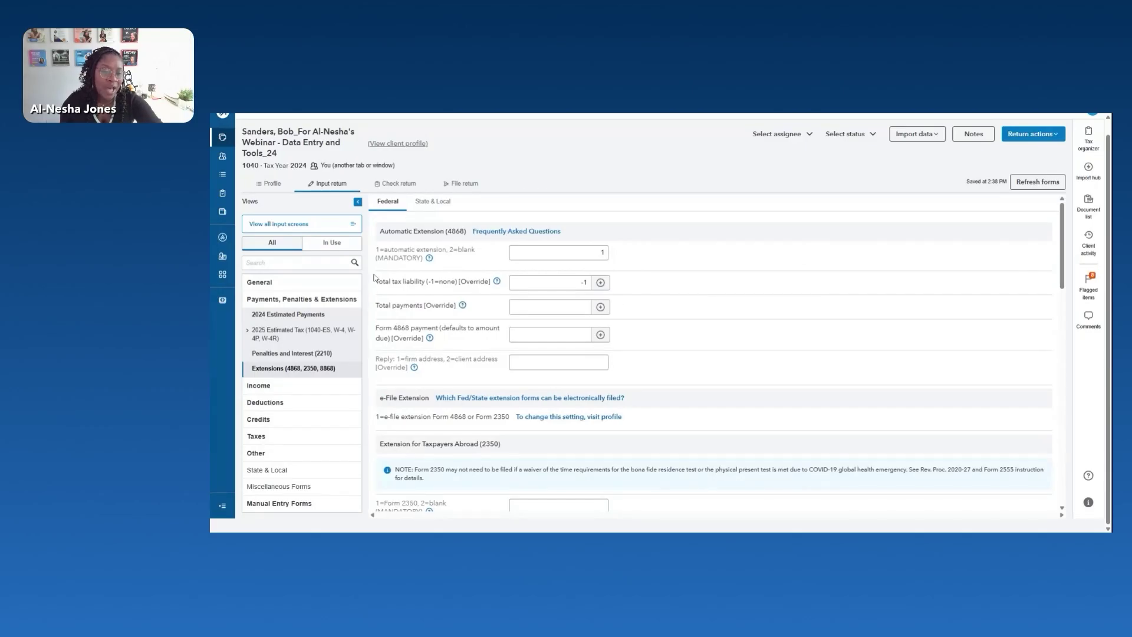
click(554, 283)
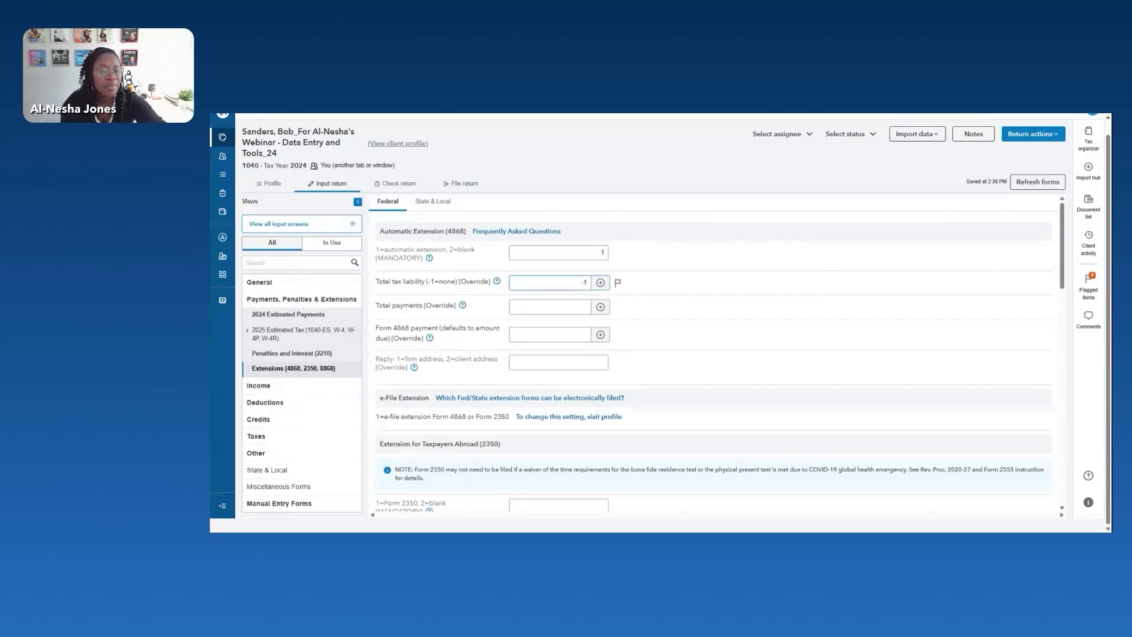
Recheck the liability, payments and balance due lines on the federal Form 4868 with the liability override applied.
click(390, 187)
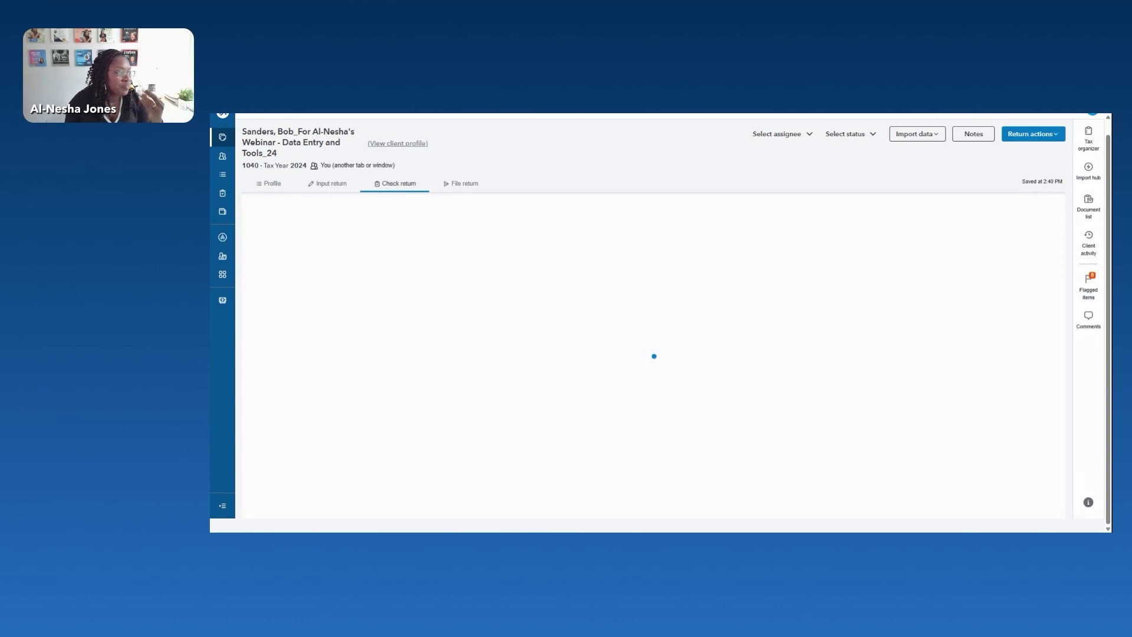
click(261, 258)
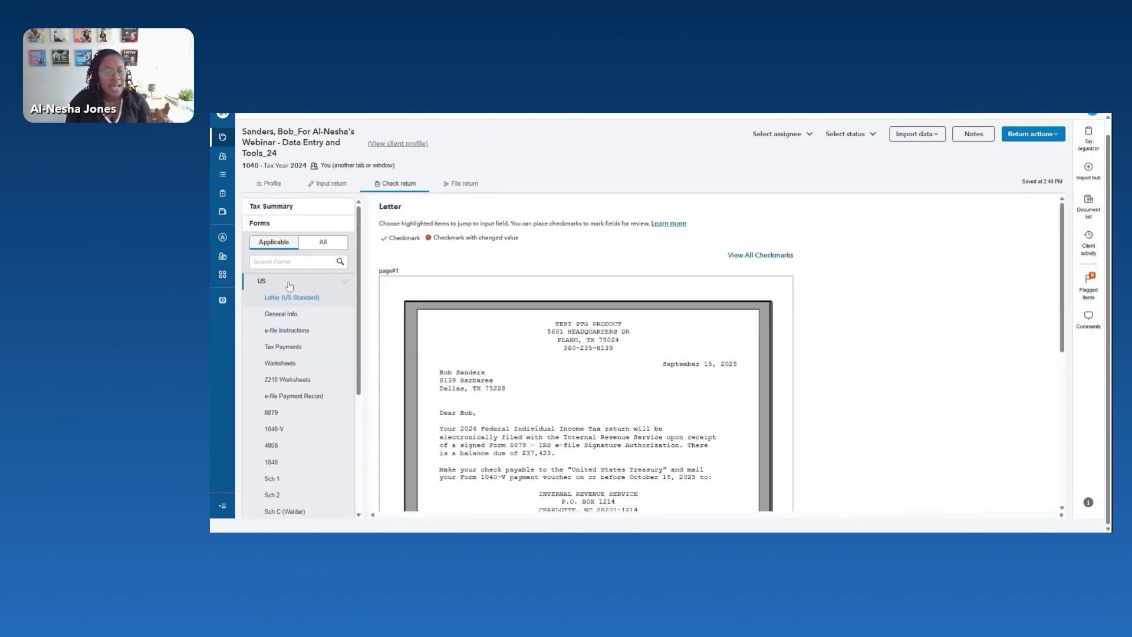
click(272, 446)
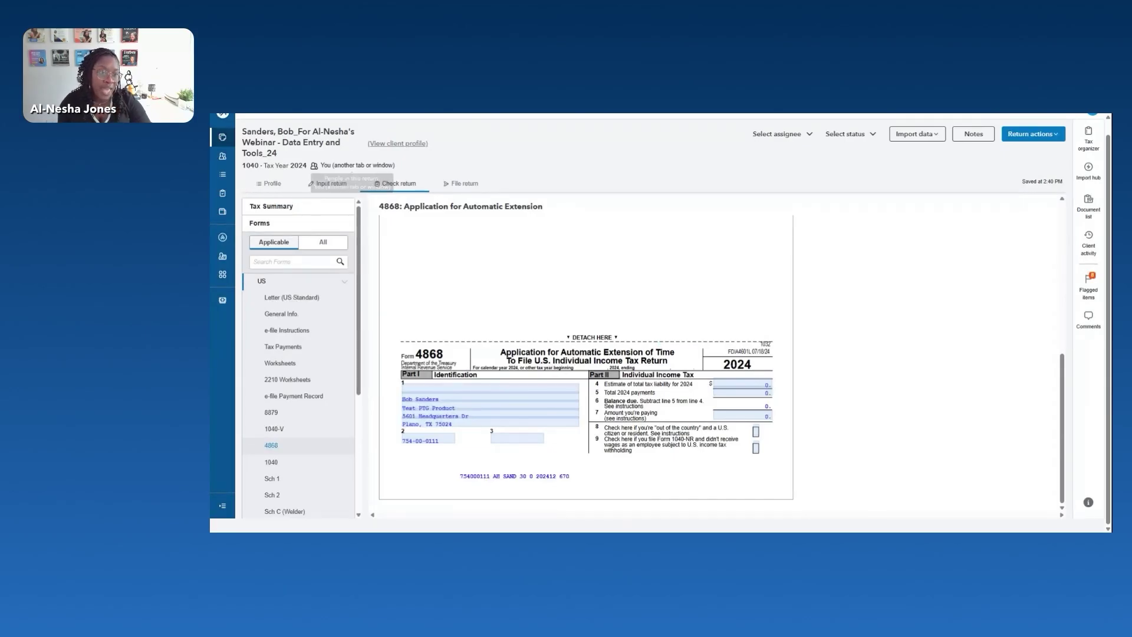
click(323, 184)
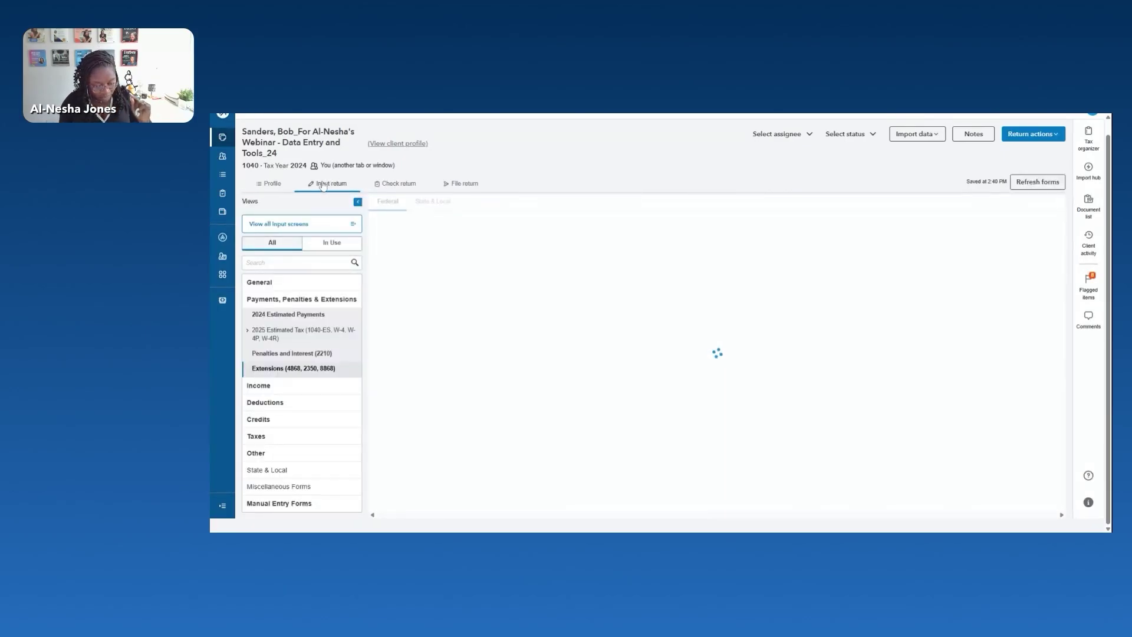
Add a Georgia state return in the return profile, and delete it again including its state-specific information.
click(269, 183)
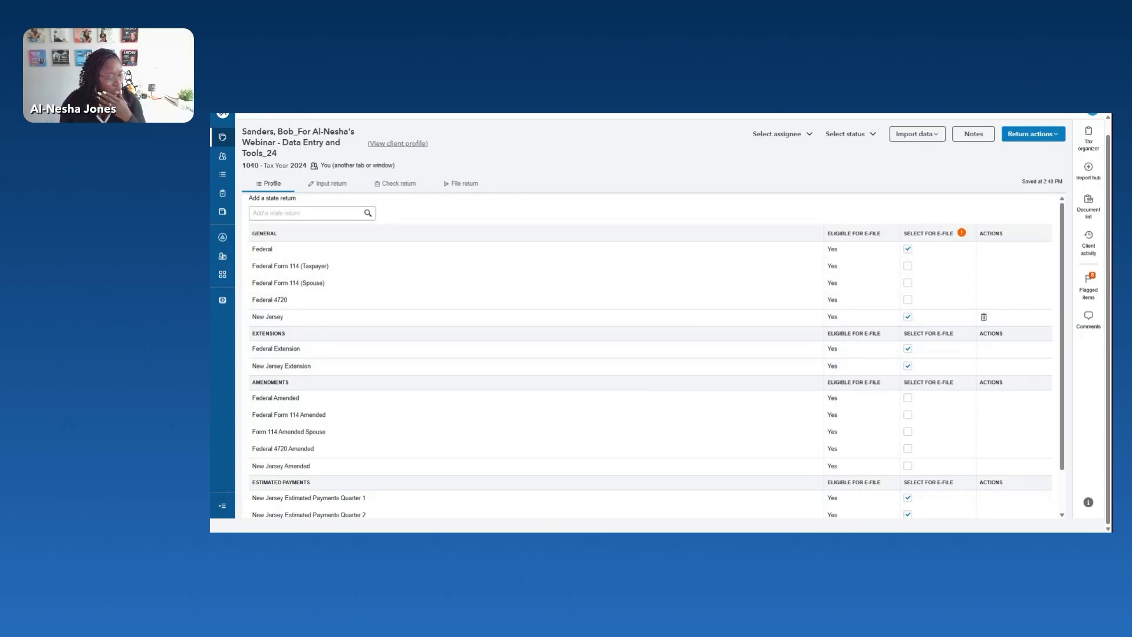
click(295, 213)
text(g)
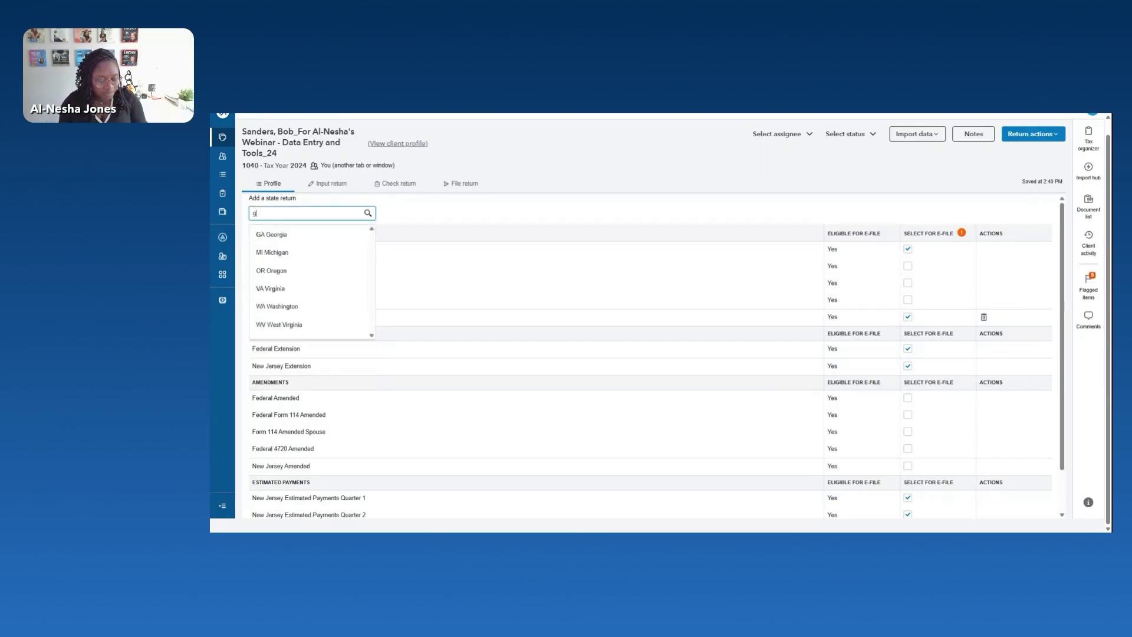
text(a)
key(Down)
key(Return)
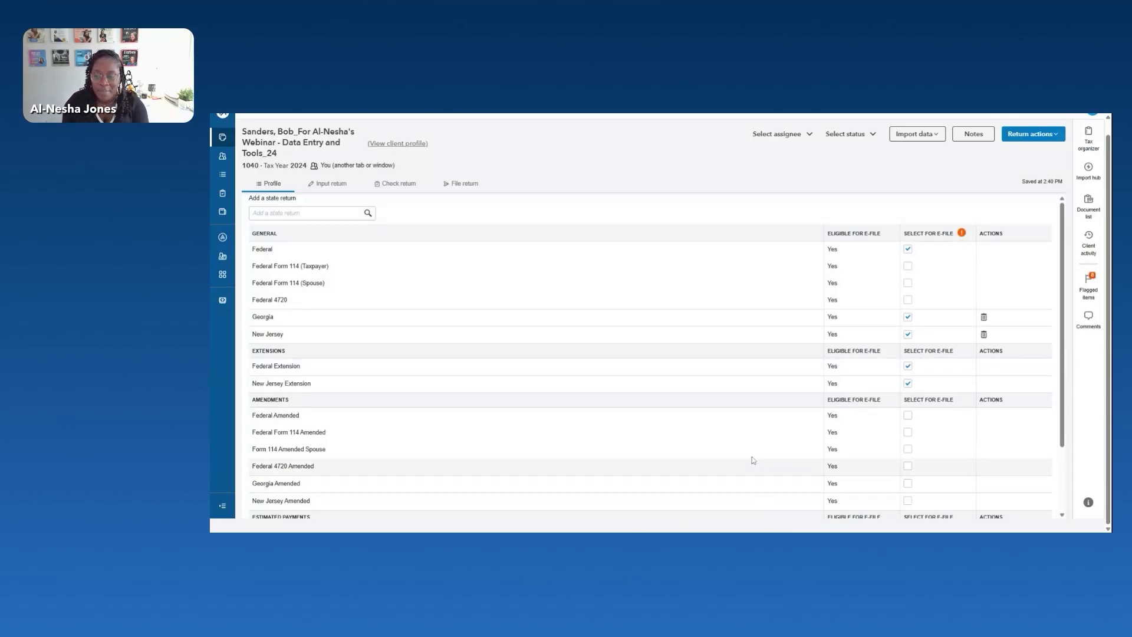
click(983, 318)
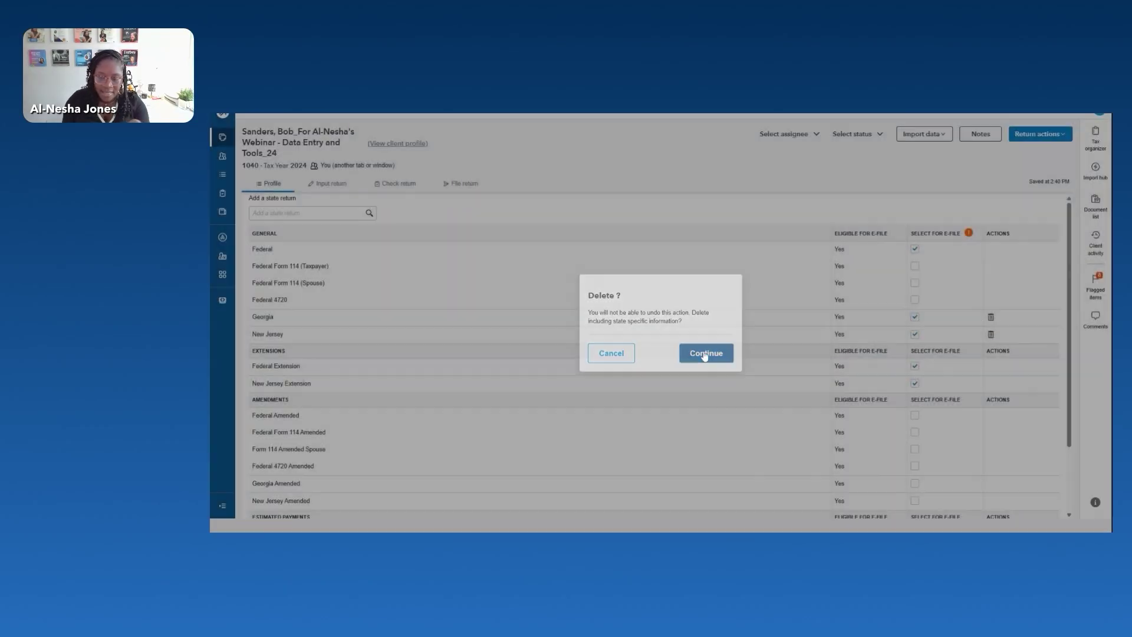
click(704, 354)
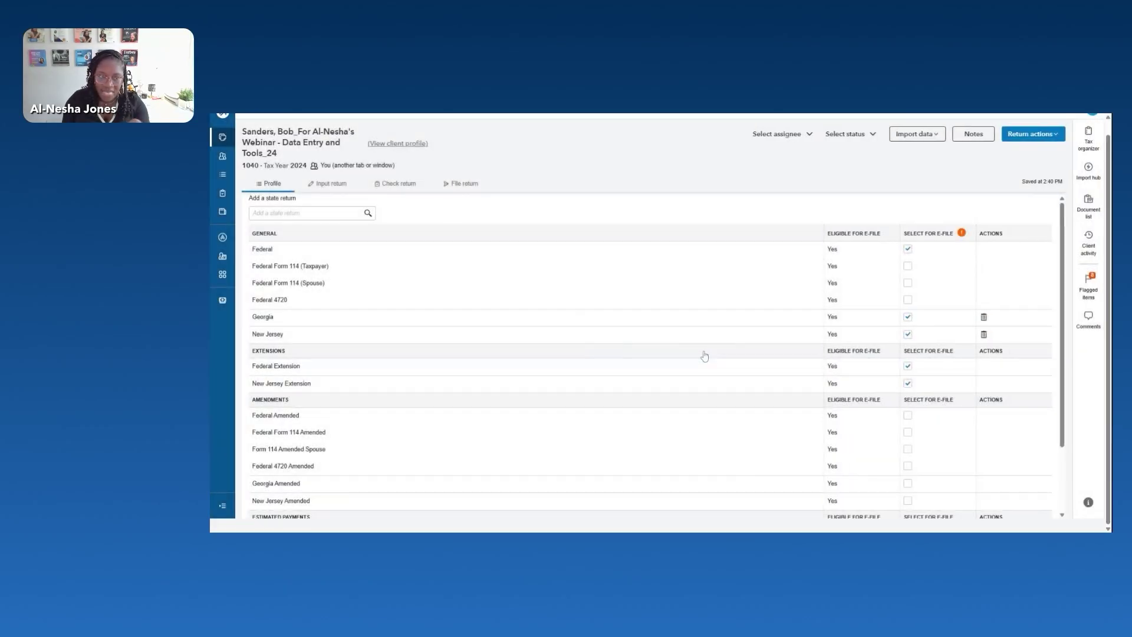
Review the E-File Extension status and the fatal and extension diagnostics for the federal and New Jersey extensions.
click(330, 185)
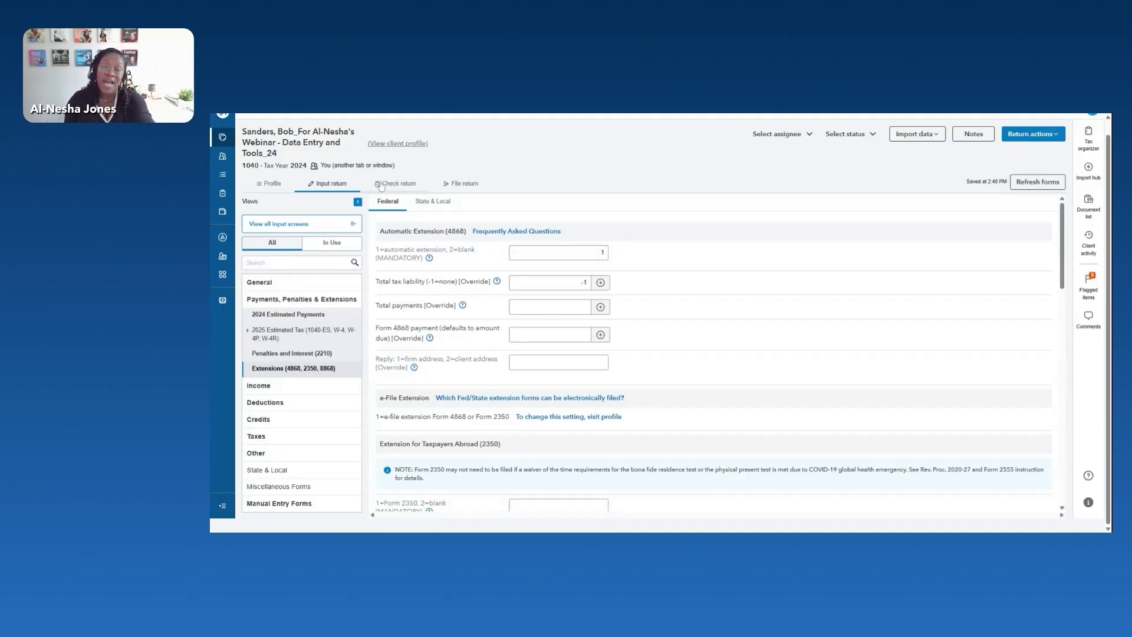
click(454, 188)
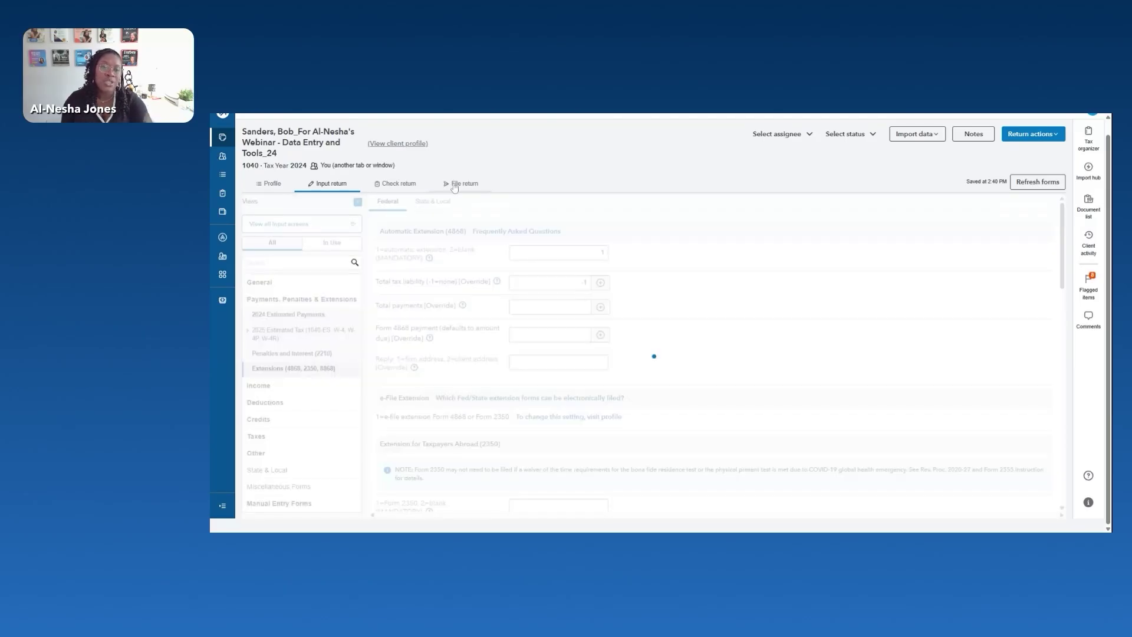
click(295, 239)
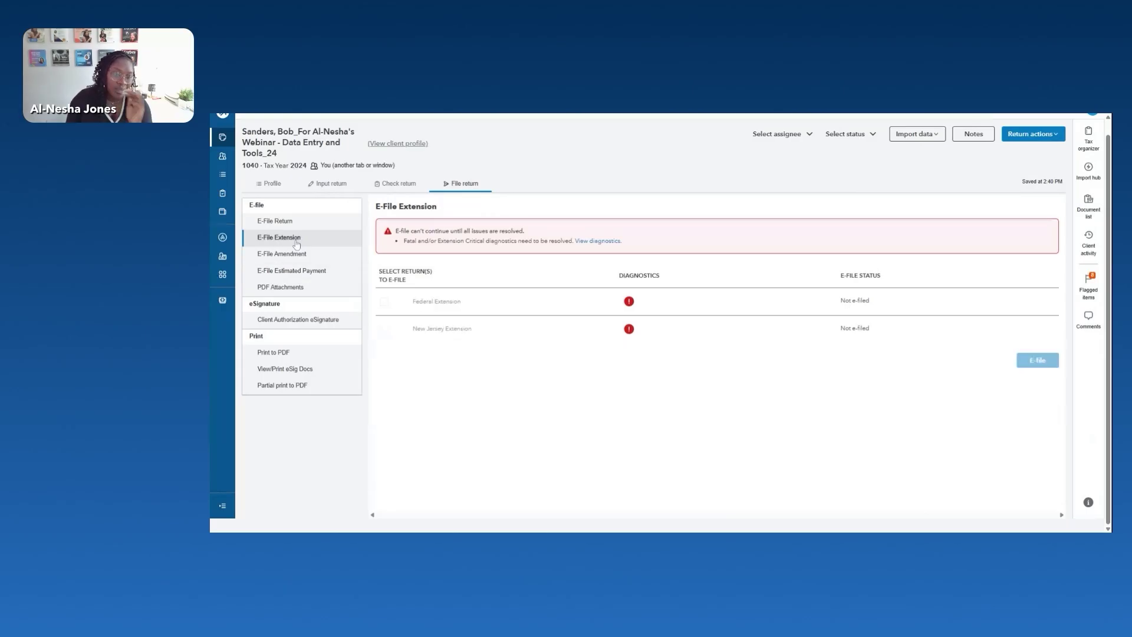
click(584, 241)
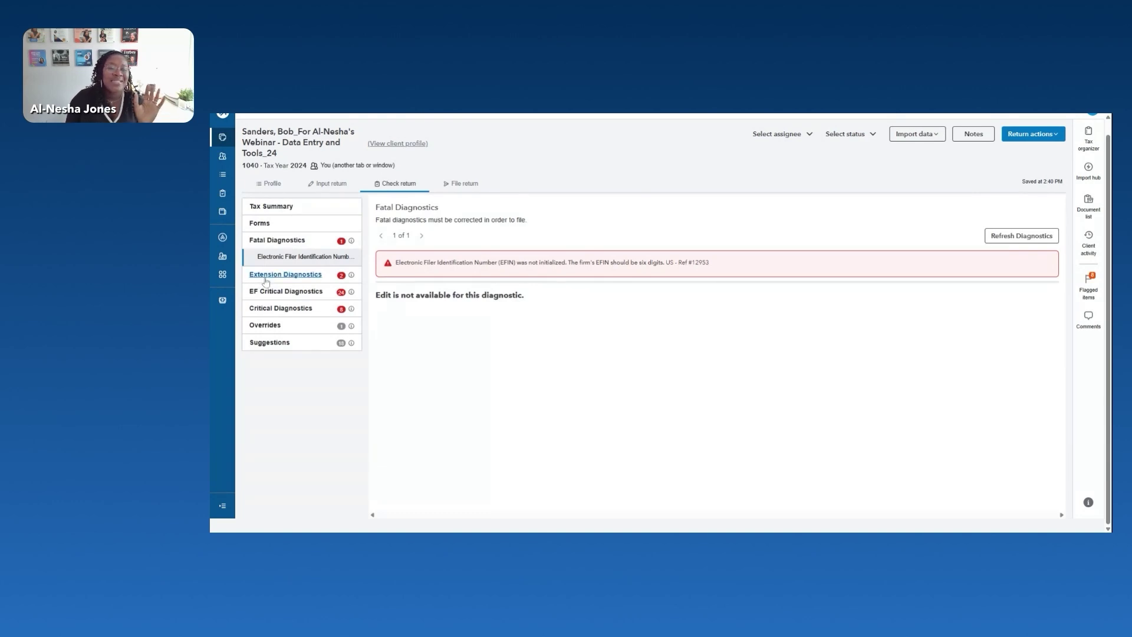
click(259, 277)
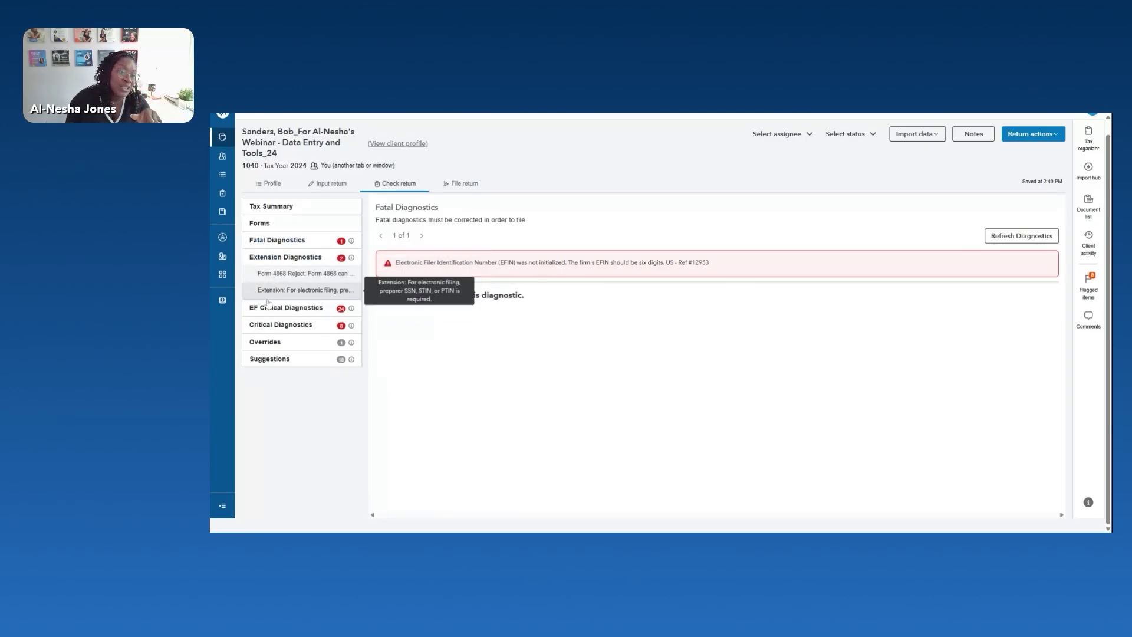
click(451, 188)
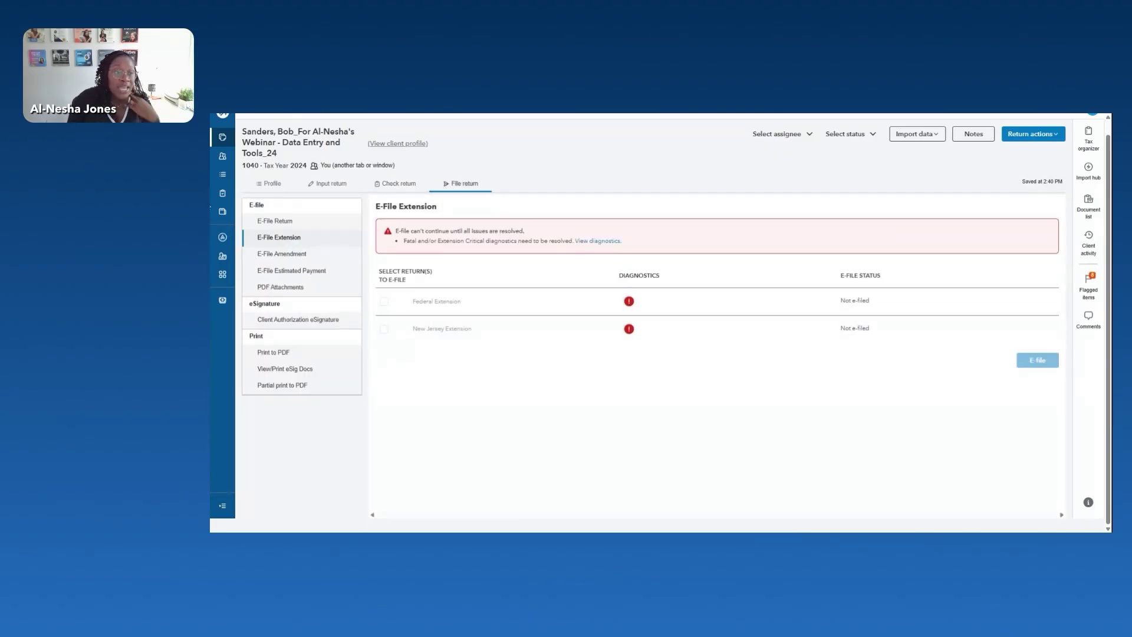
From the tax returns list, open batch extension filing and sort the eligible returns by return type.
click(223, 140)
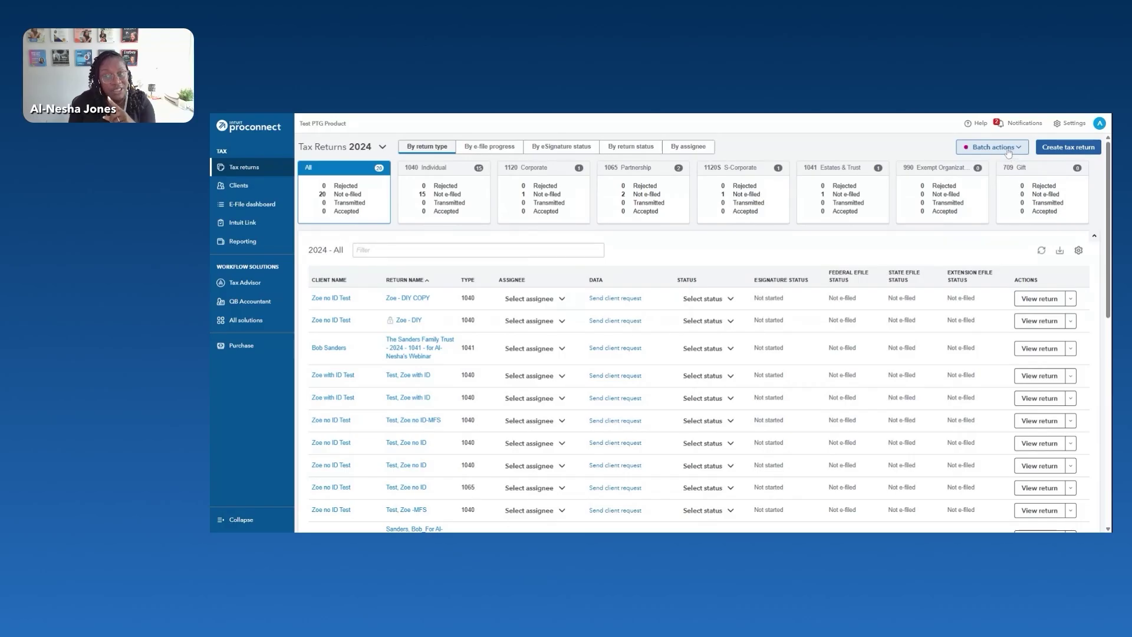
click(969, 153)
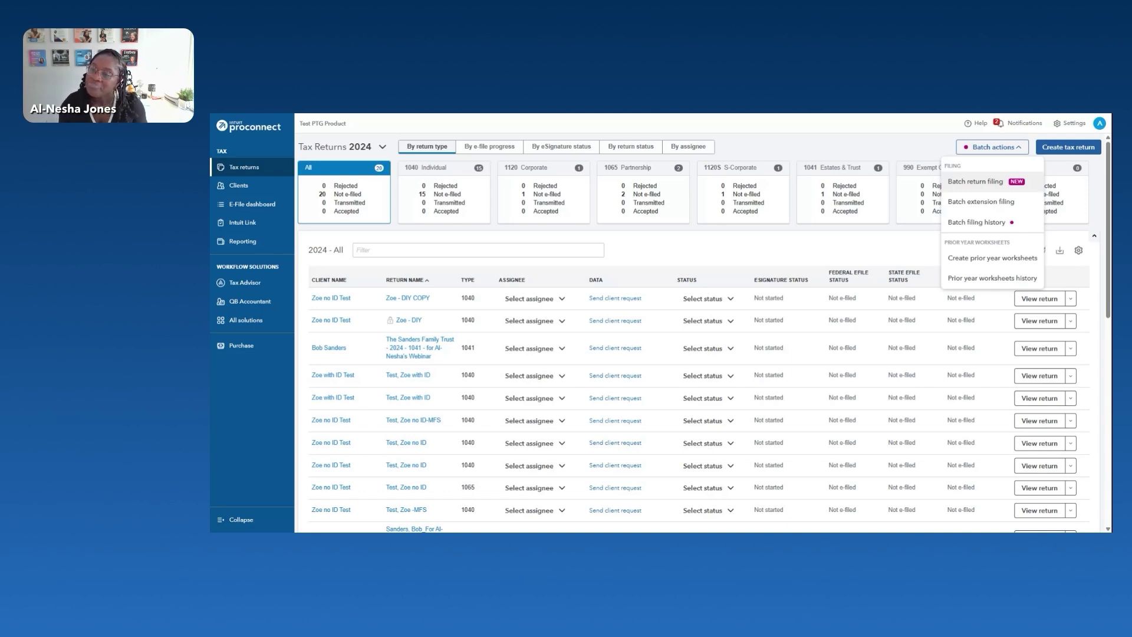
click(990, 204)
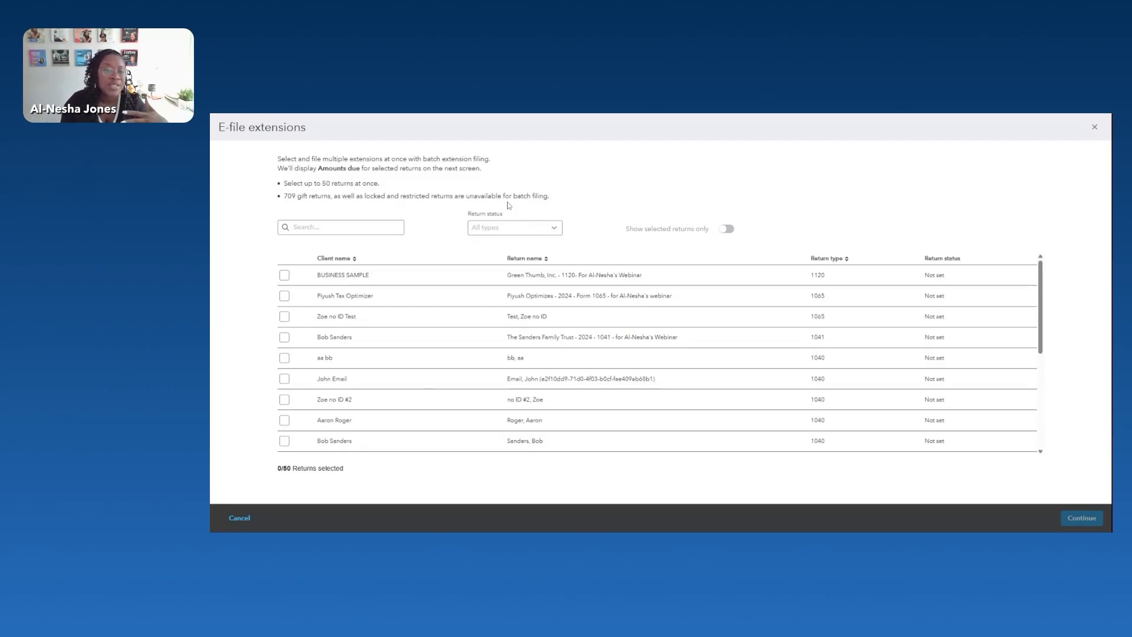
click(340, 228)
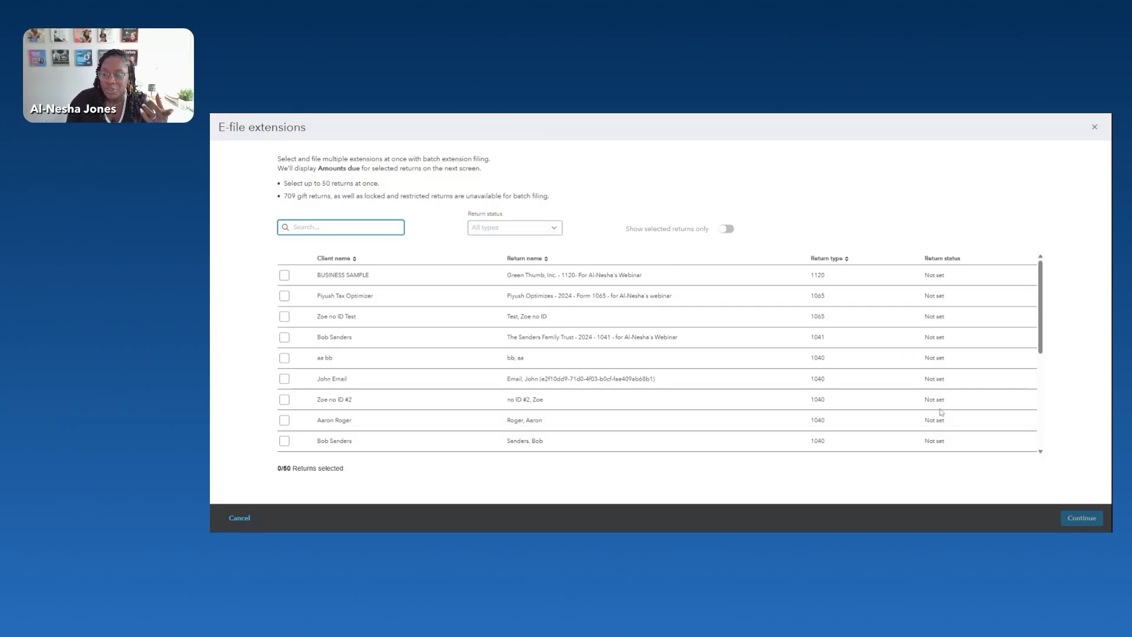
scroll(933, 400, down, 5)
scroll(934, 400, up, 5)
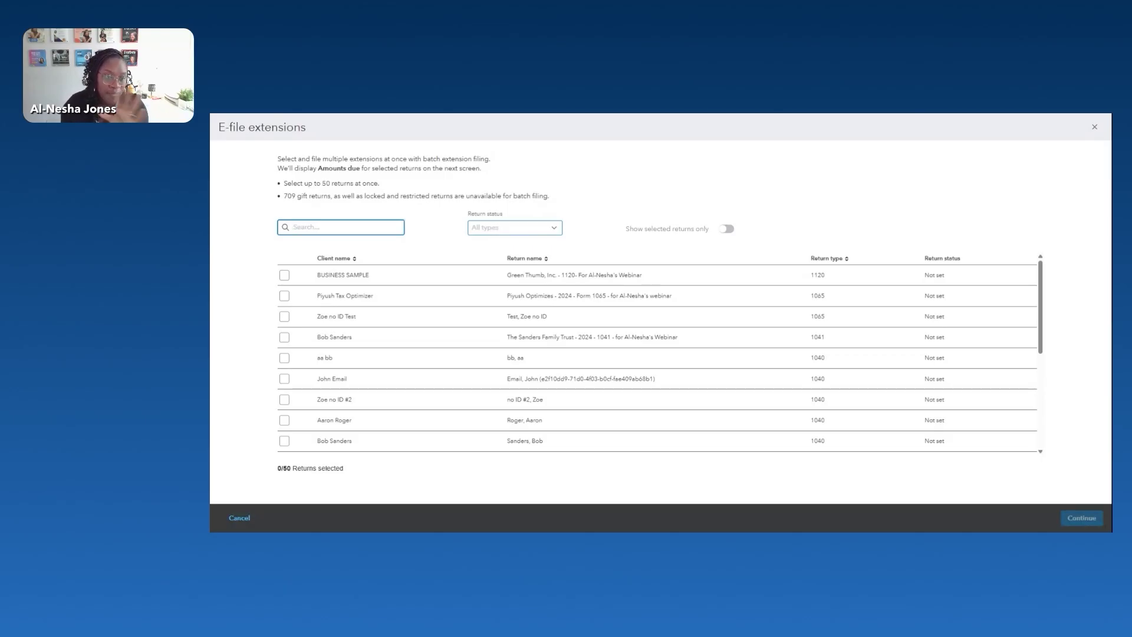
click(491, 229)
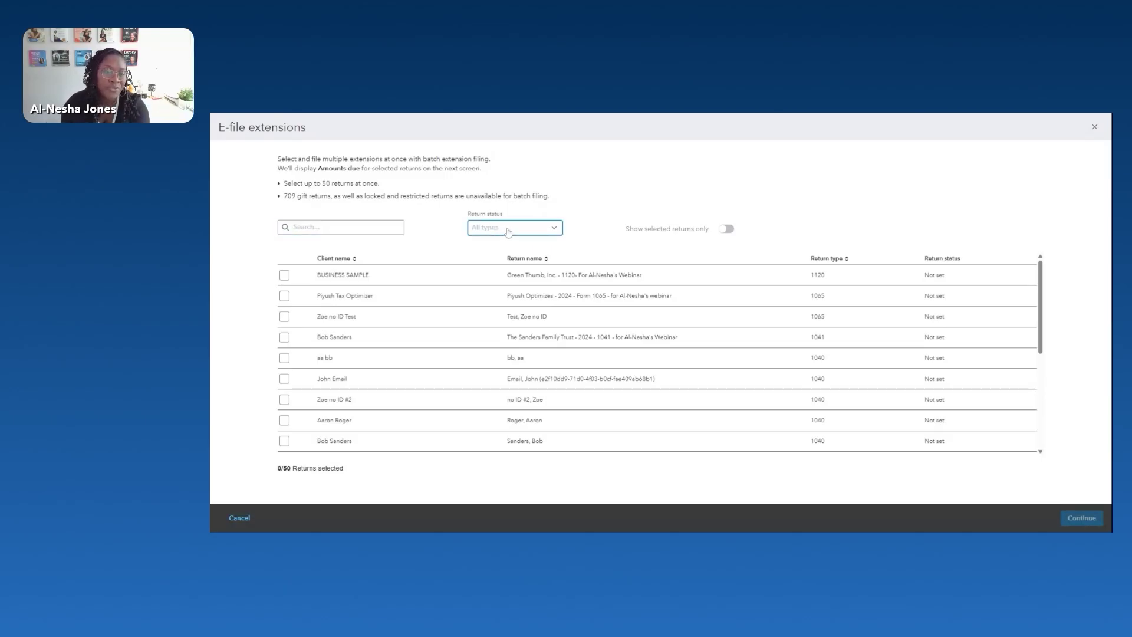
click(834, 260)
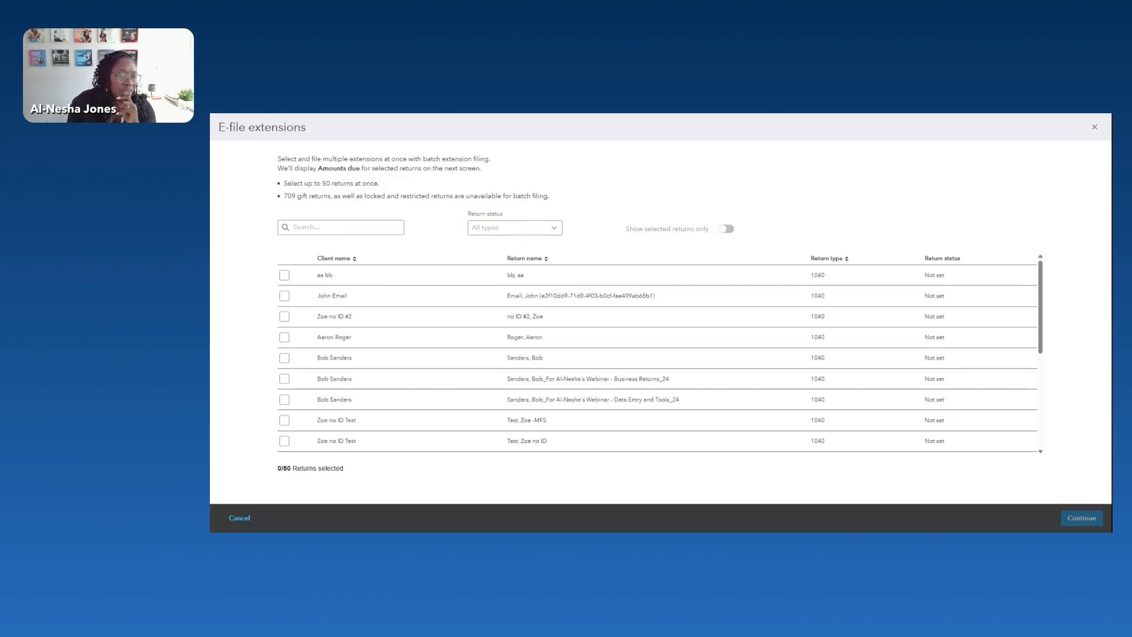
Select two 1040 returns for batch extension filing, review the diagnostics of their federal and New Jersey extensions, and close without filing.
click(285, 337)
click(285, 399)
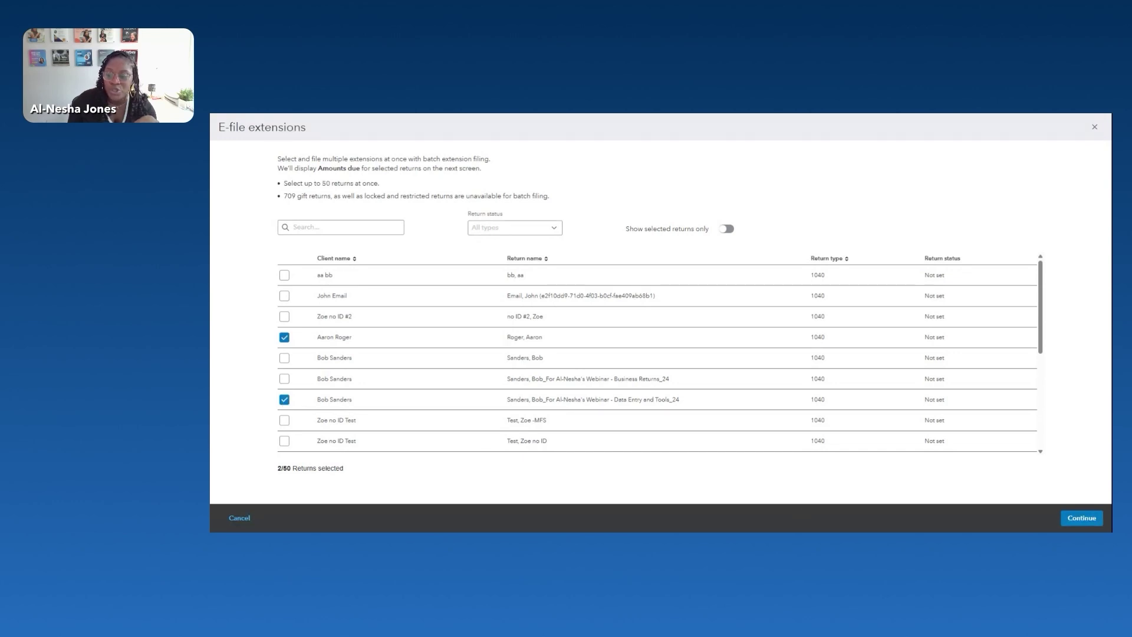
click(1082, 521)
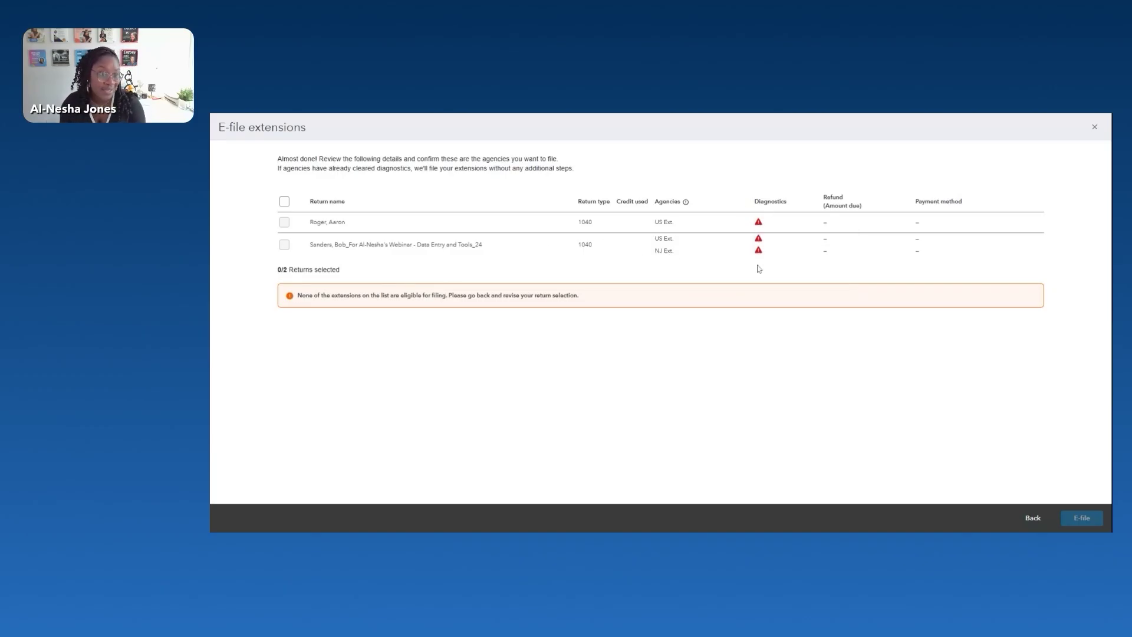
mouse_move(759, 252)
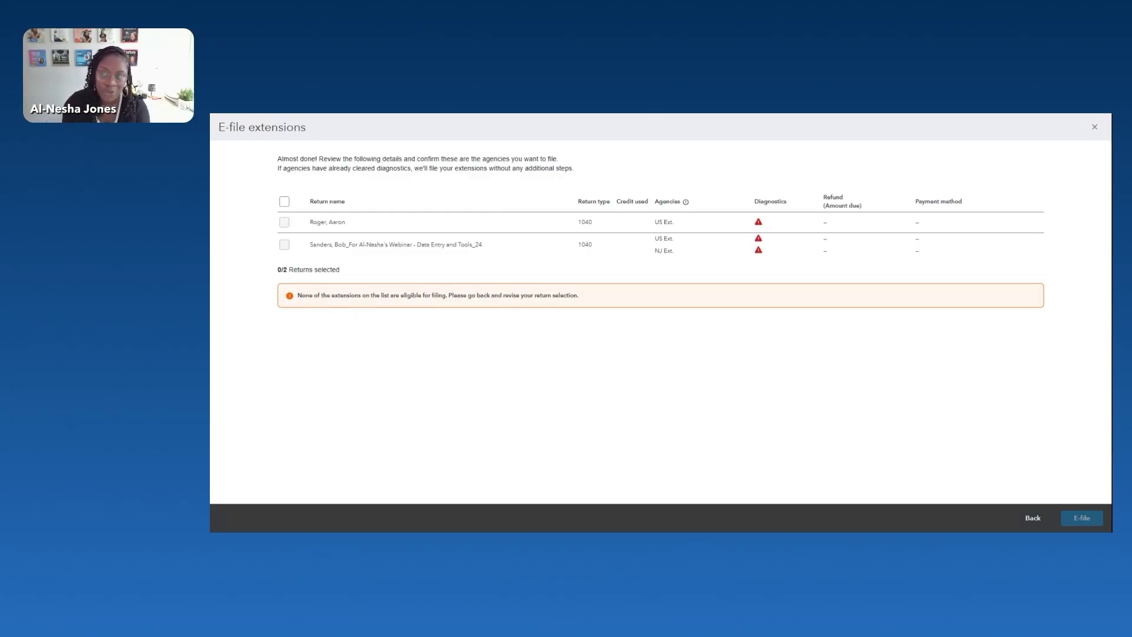
click(1094, 126)
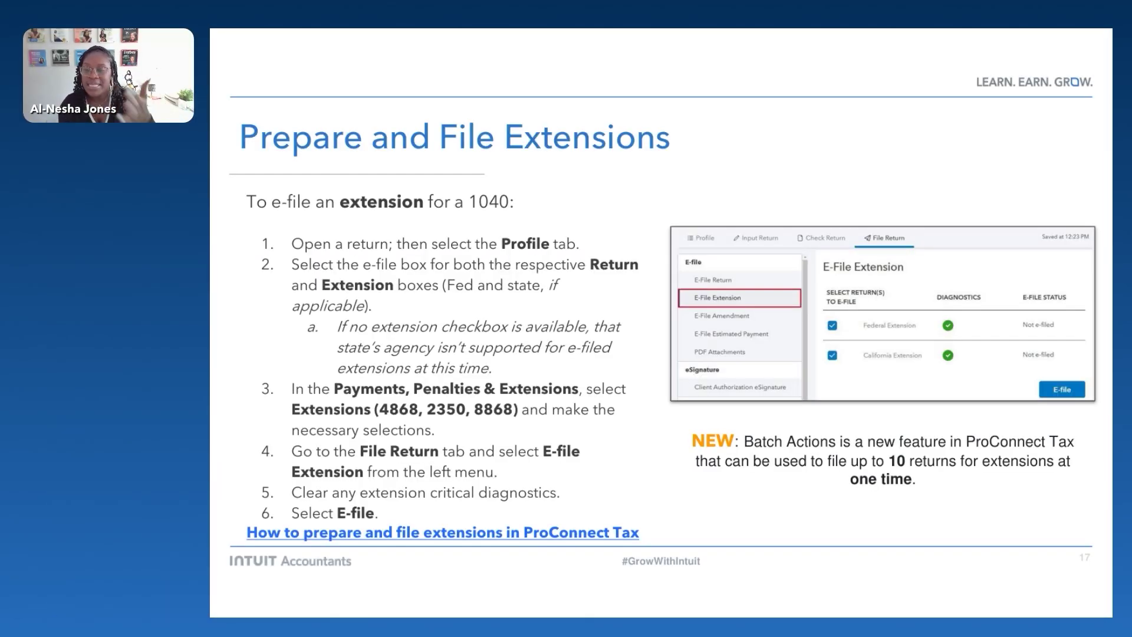
key(Right)
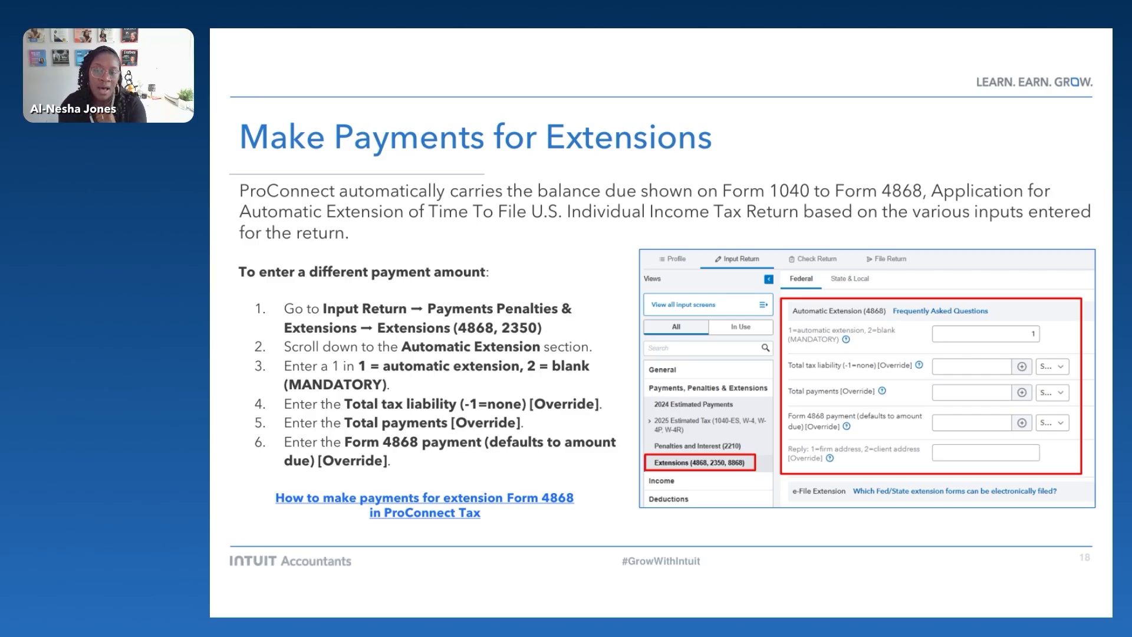
key(Right)
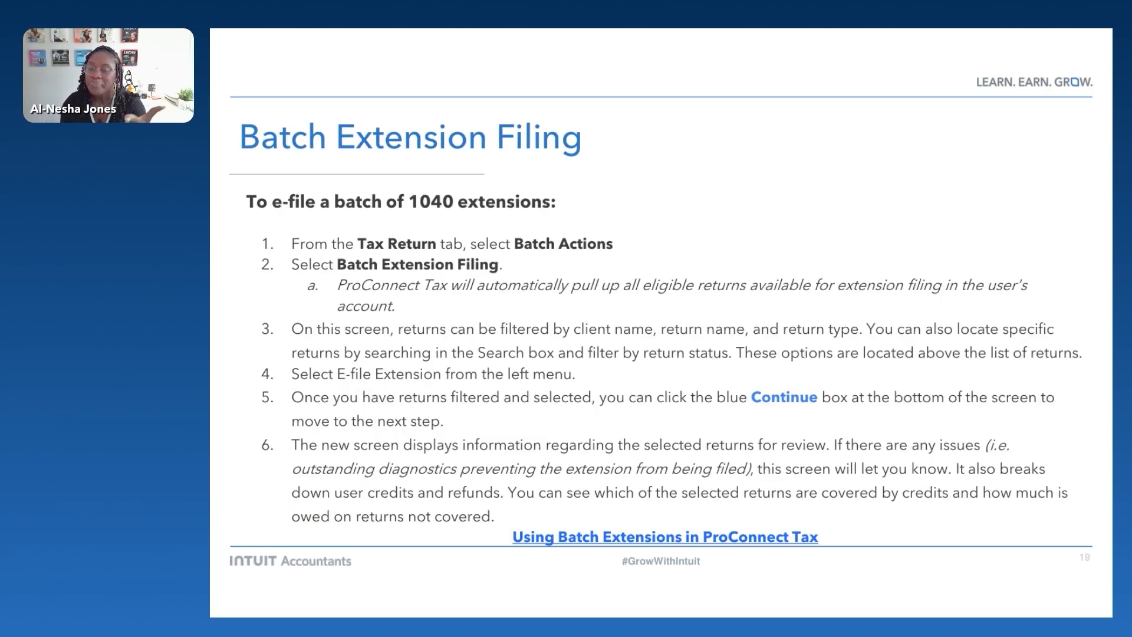
key(Right)
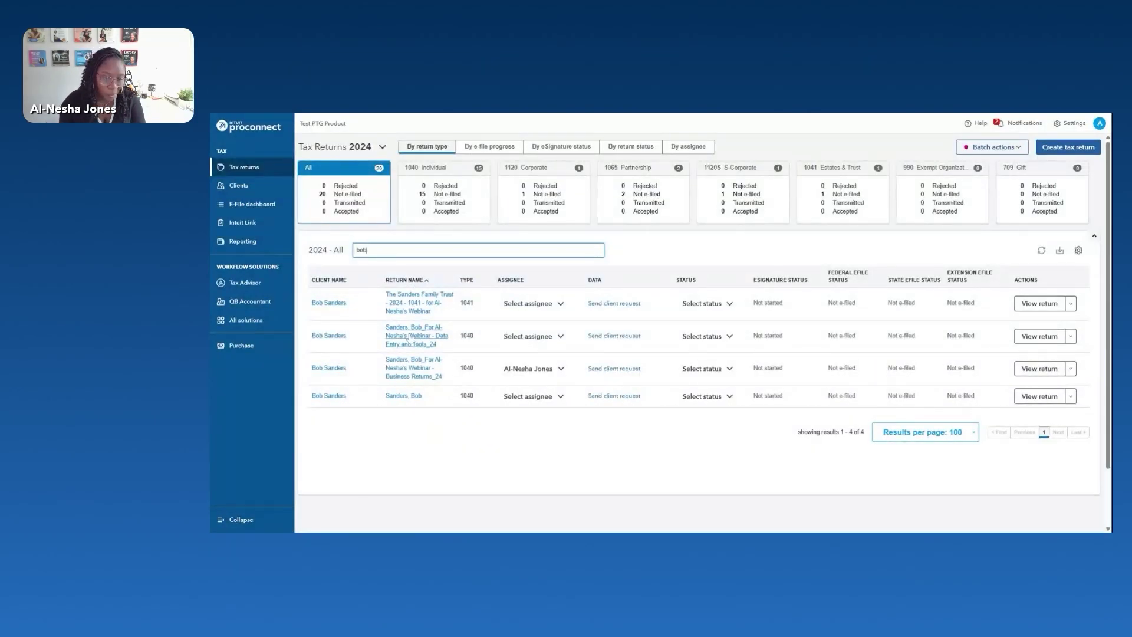
Open the client's "Data Entry and Tools_24" 1040 return and select Federal Amended and New Jersey Amended for e-file in its profile.
click(411, 339)
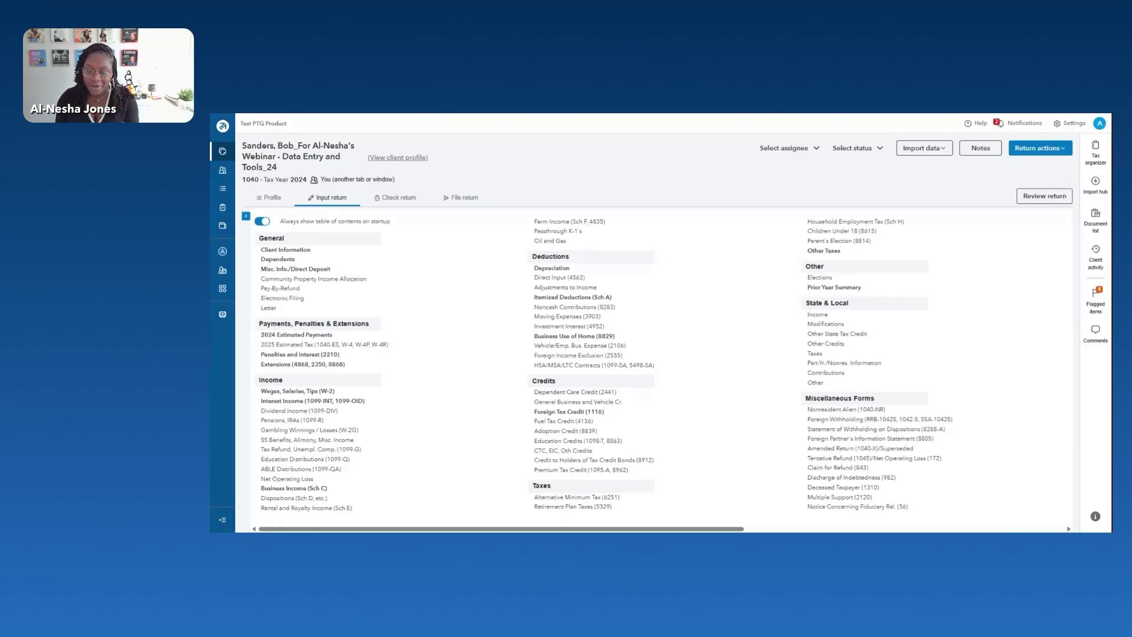
click(1029, 153)
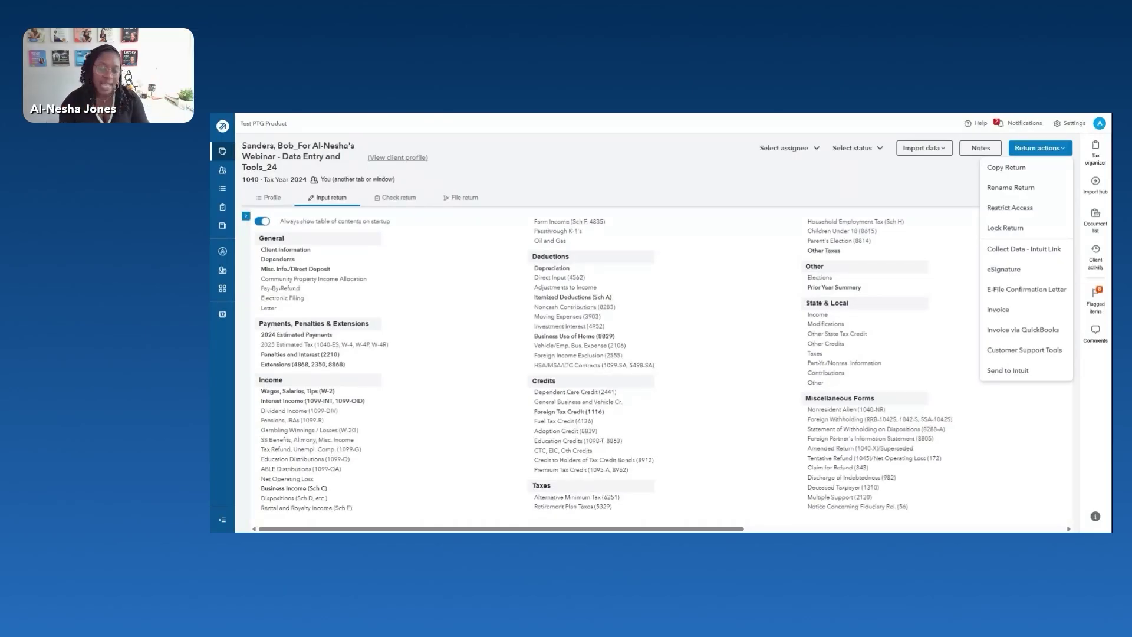
click(271, 199)
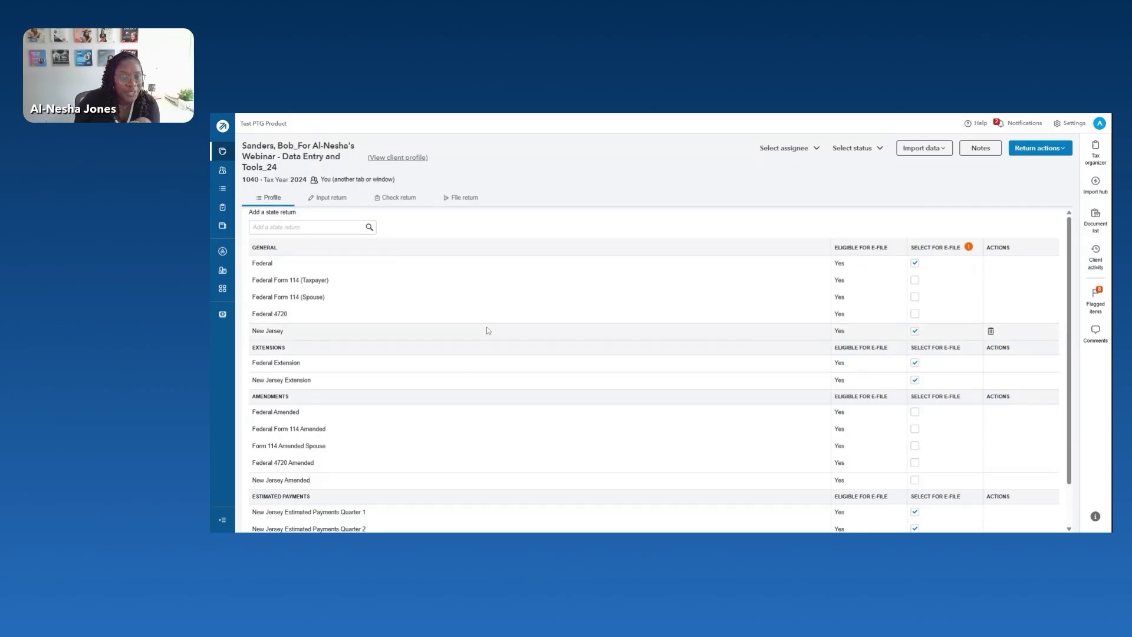
click(914, 412)
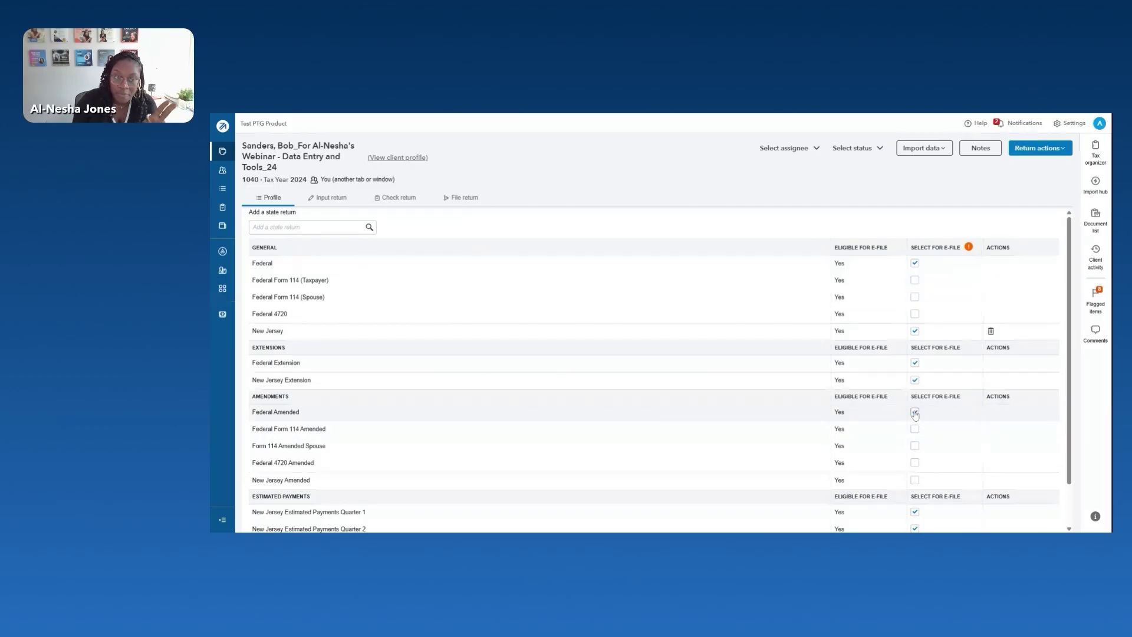
click(914, 480)
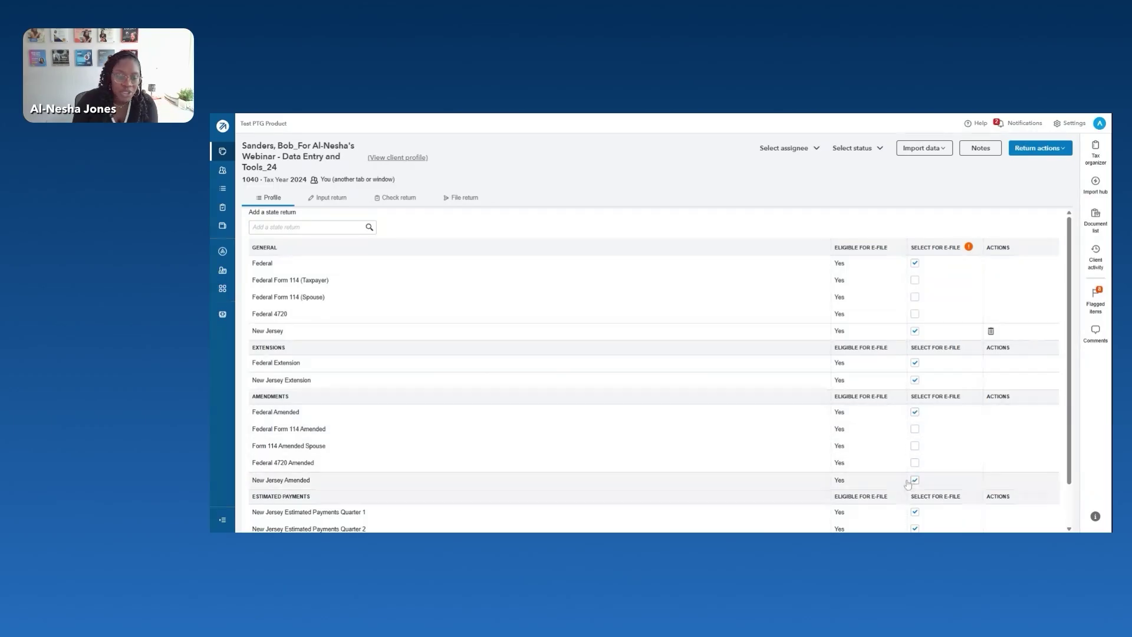
In the return's inputs, open General Information and Federal (1040X) within the Amended Return (1040-X)/Superseded section of Miscellaneous Forms.
click(327, 203)
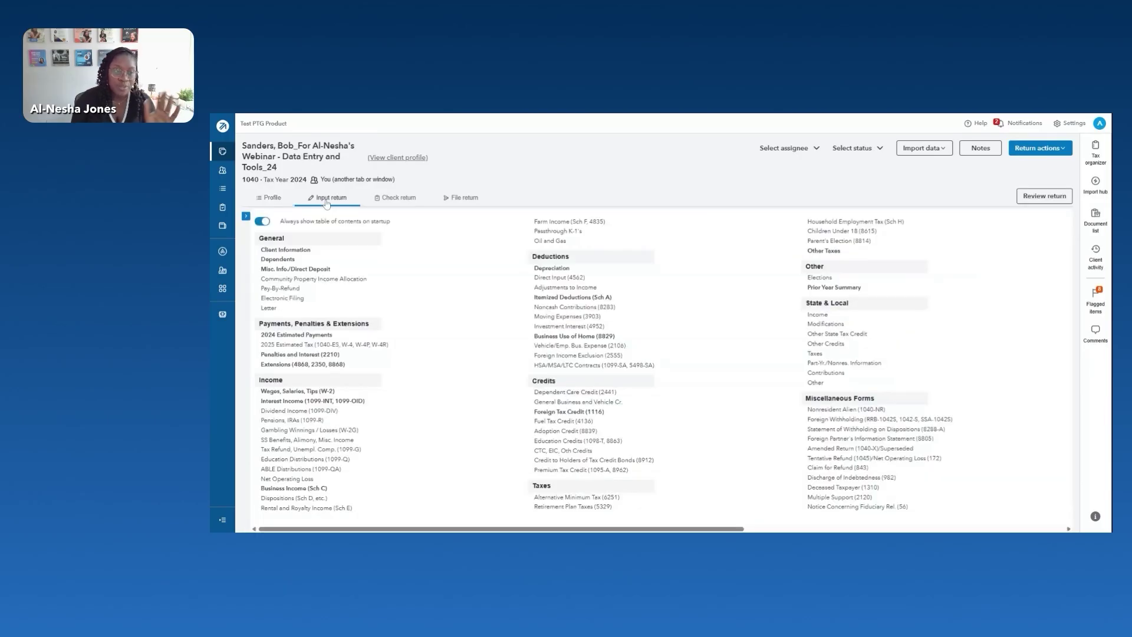
click(246, 216)
scroll(276, 402, down, 2)
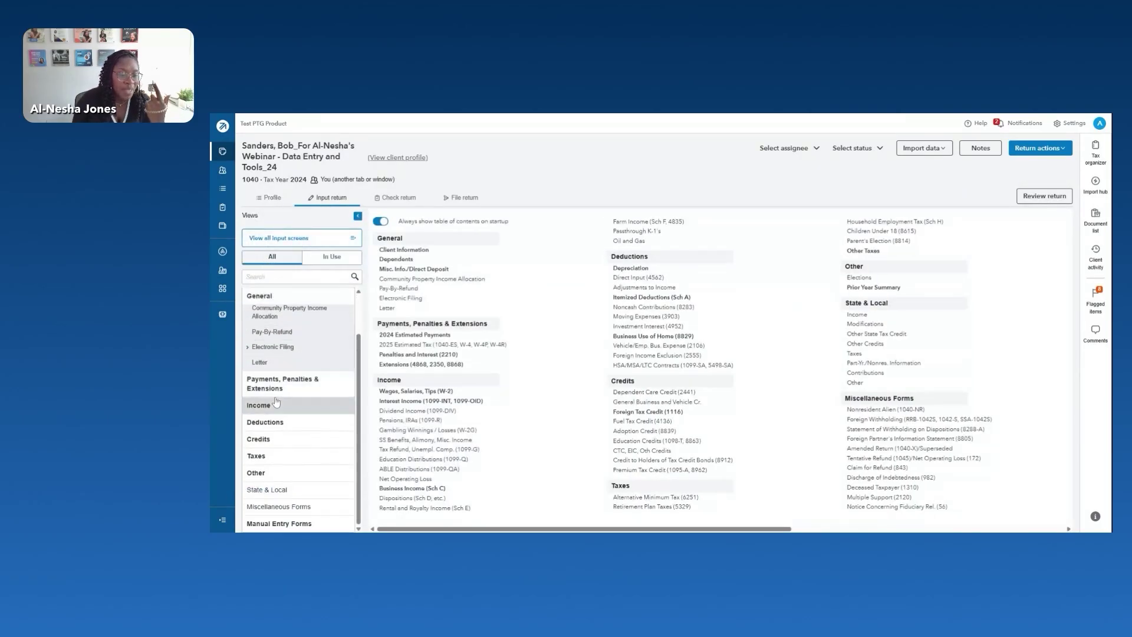
click(279, 507)
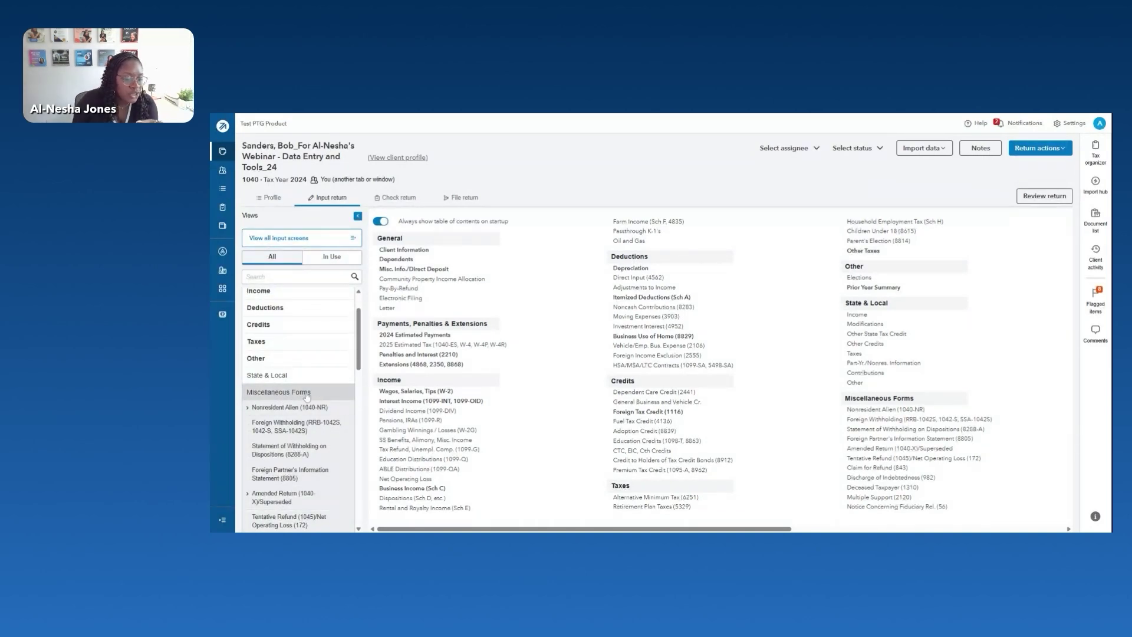
click(268, 497)
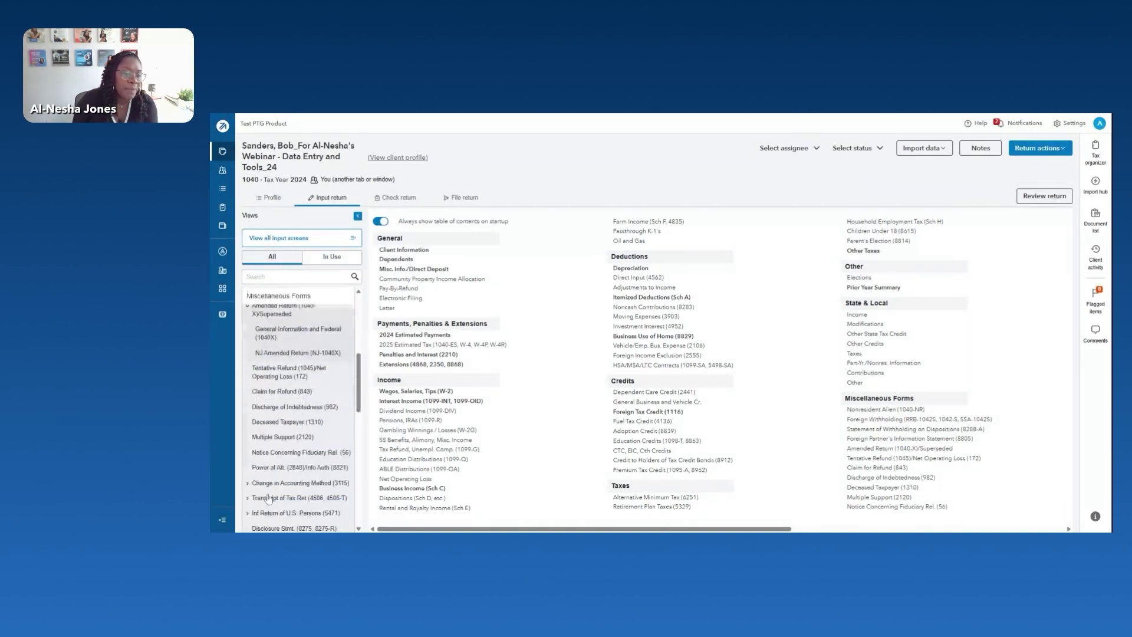
click(281, 385)
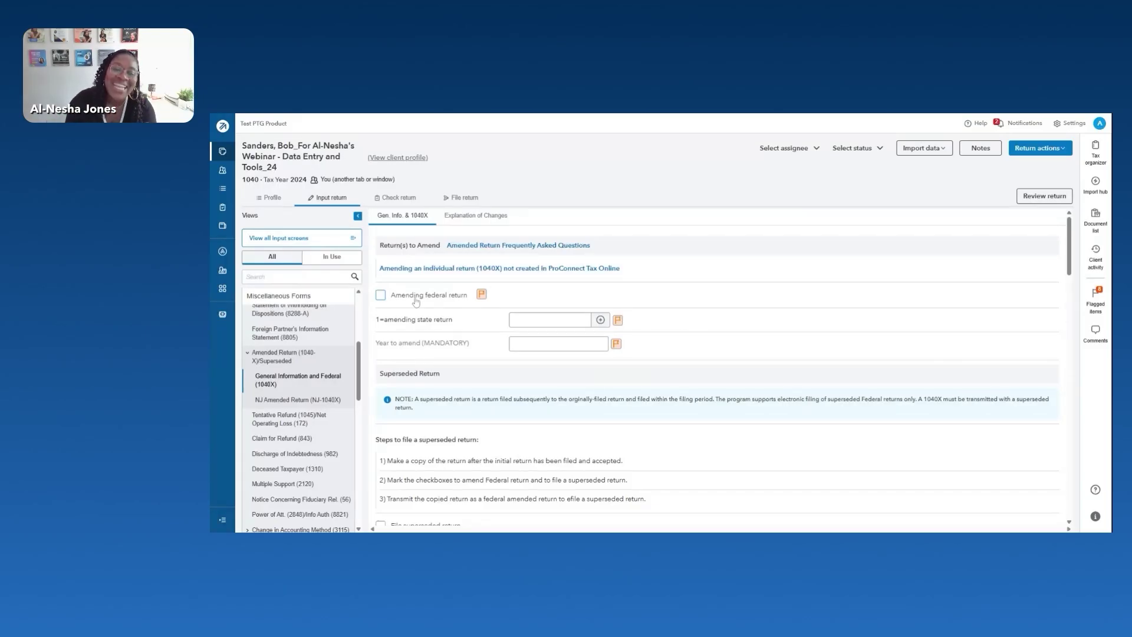
Mark the federal return as being amended, making a copy for the records and transferring current data to the As Originally Reported column.
click(381, 295)
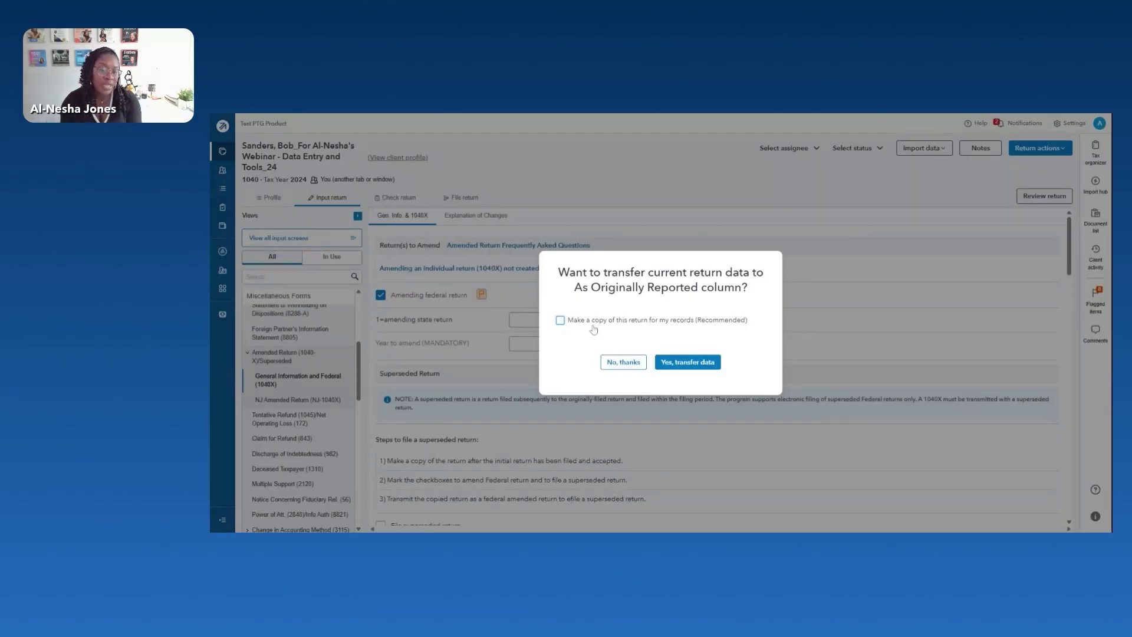
click(560, 320)
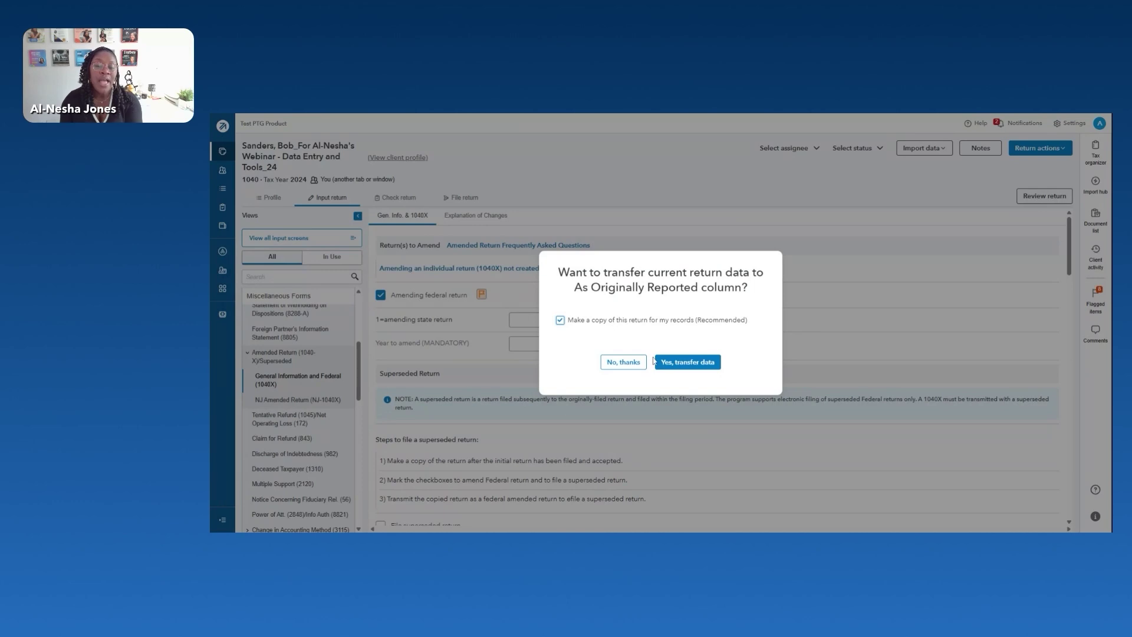
click(678, 364)
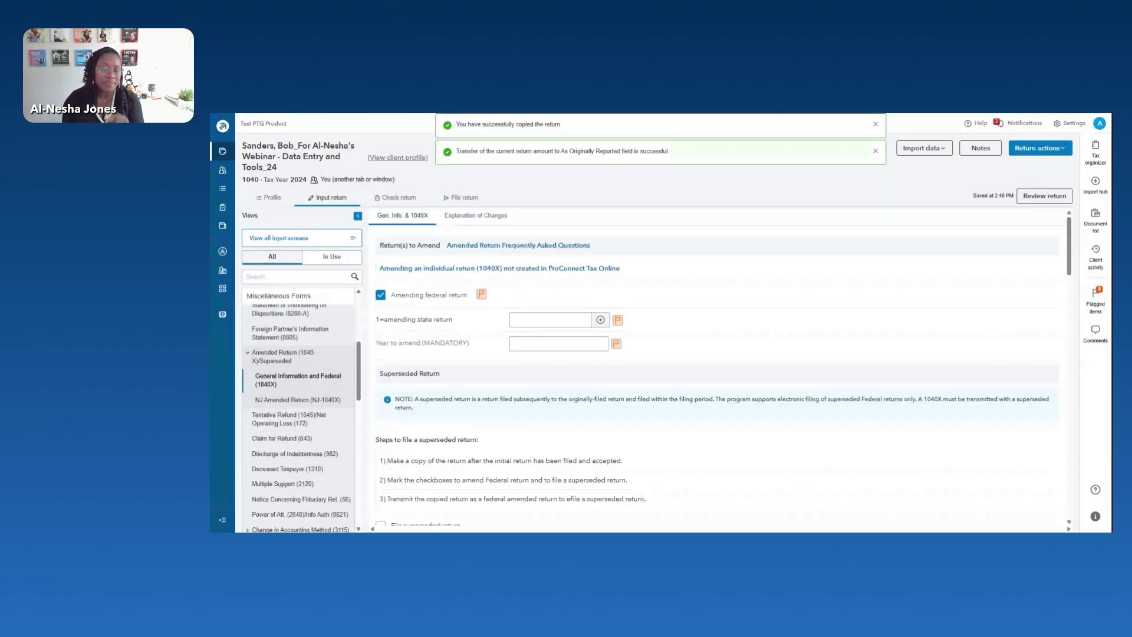
Resolve the flag on the federal amendment option, set amending state return to 1, and enter 2024 as the year to amend.
click(481, 294)
click(587, 320)
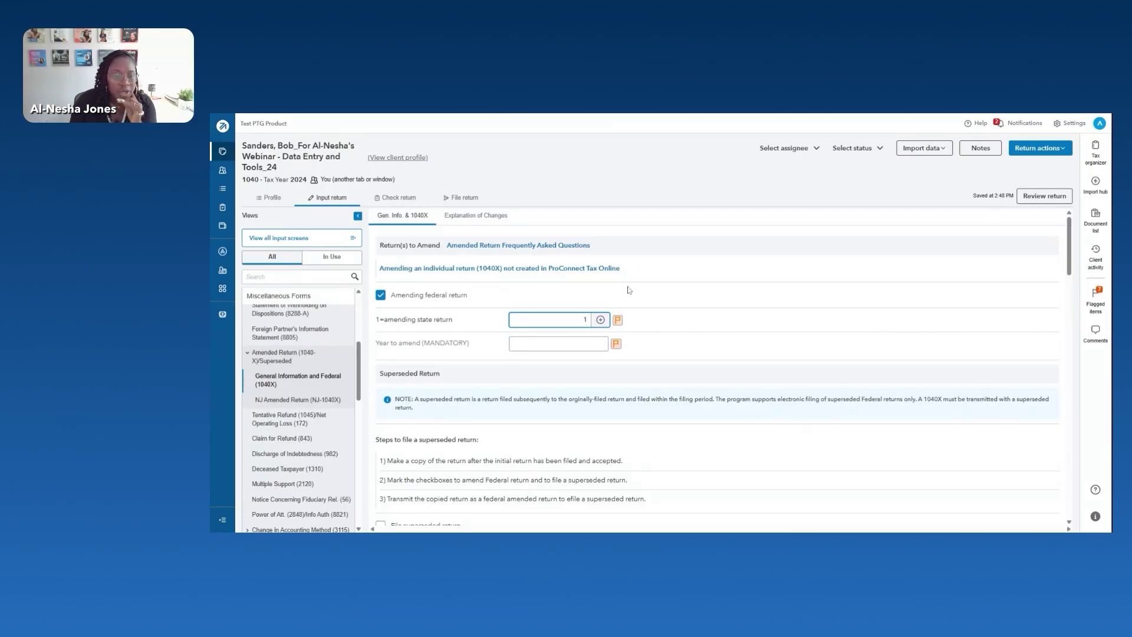
click(604, 343)
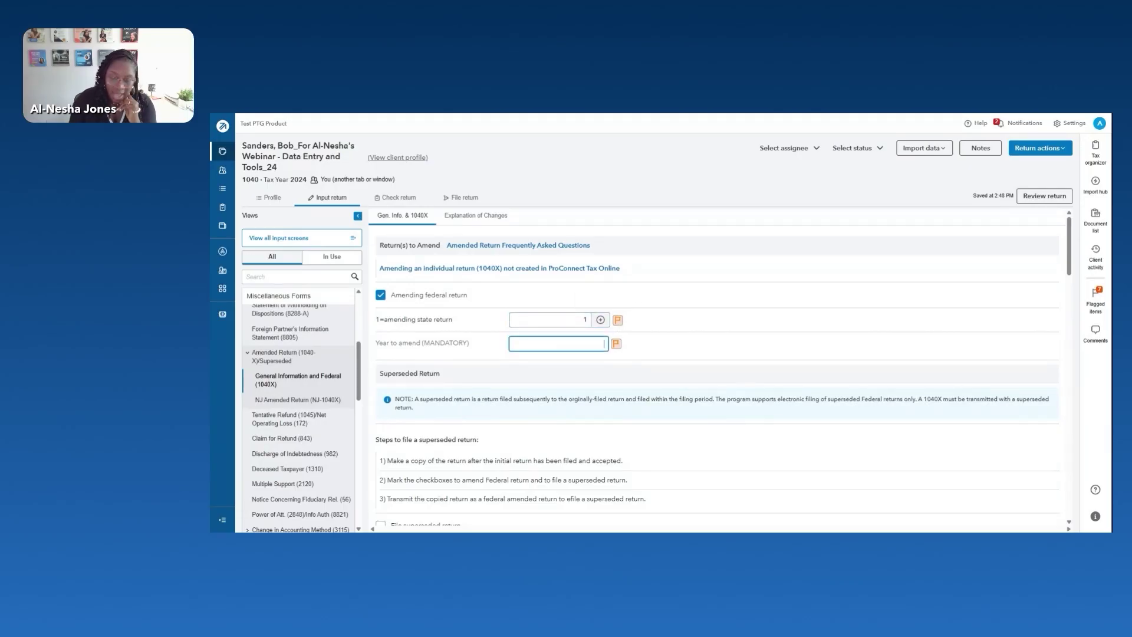
text(2024)
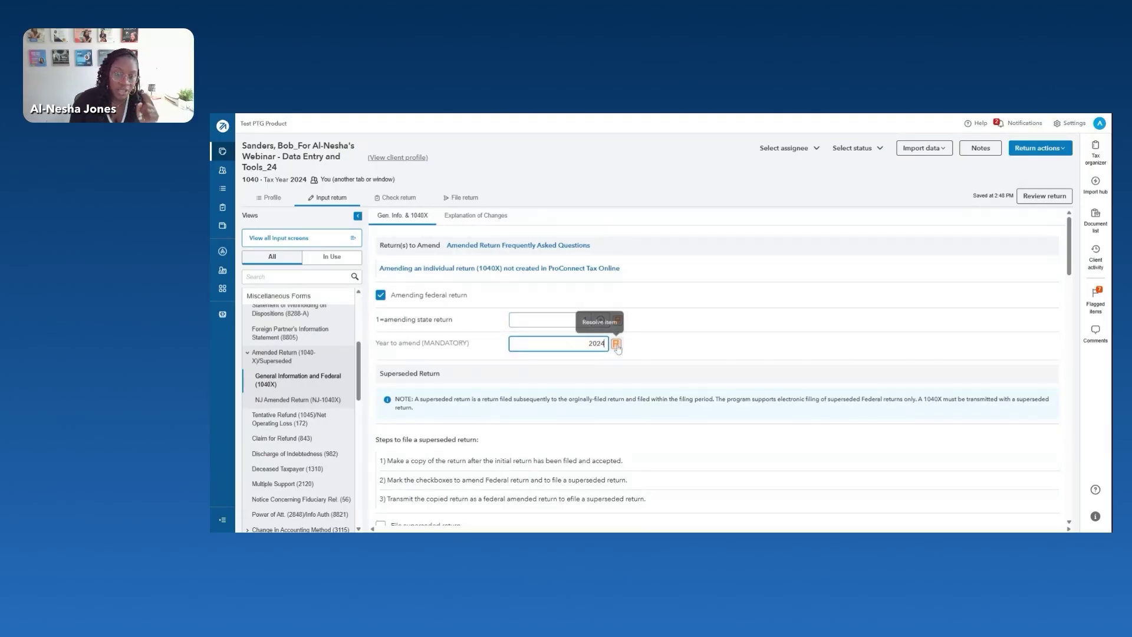
Resolve the flagged year-to-amend item and open the explanation of changes for the amended return.
click(616, 343)
click(617, 345)
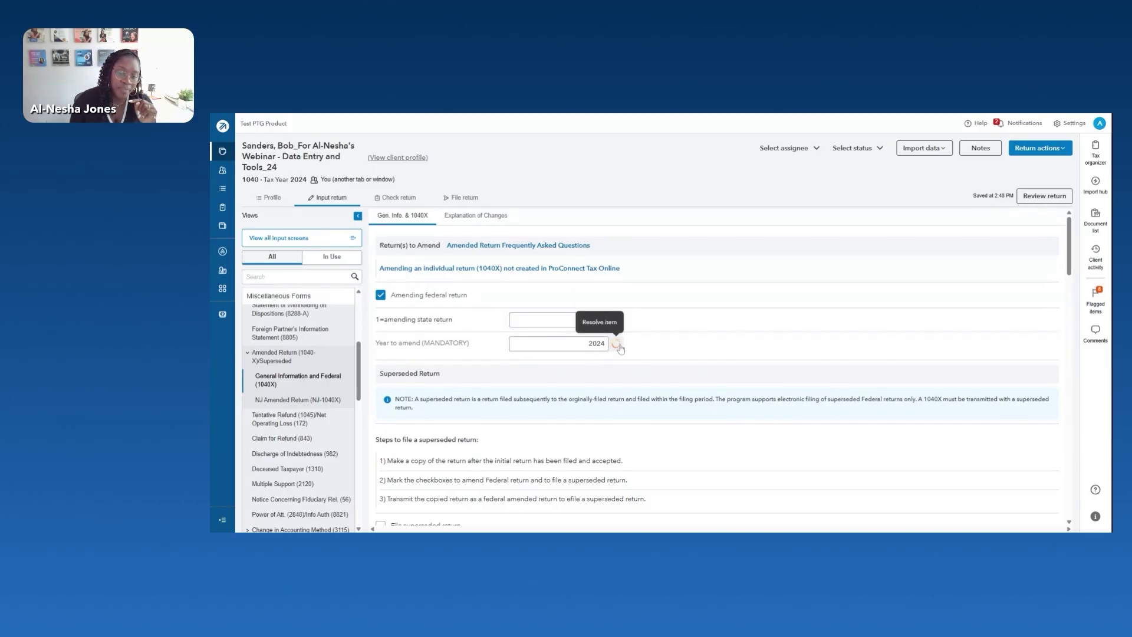
click(453, 217)
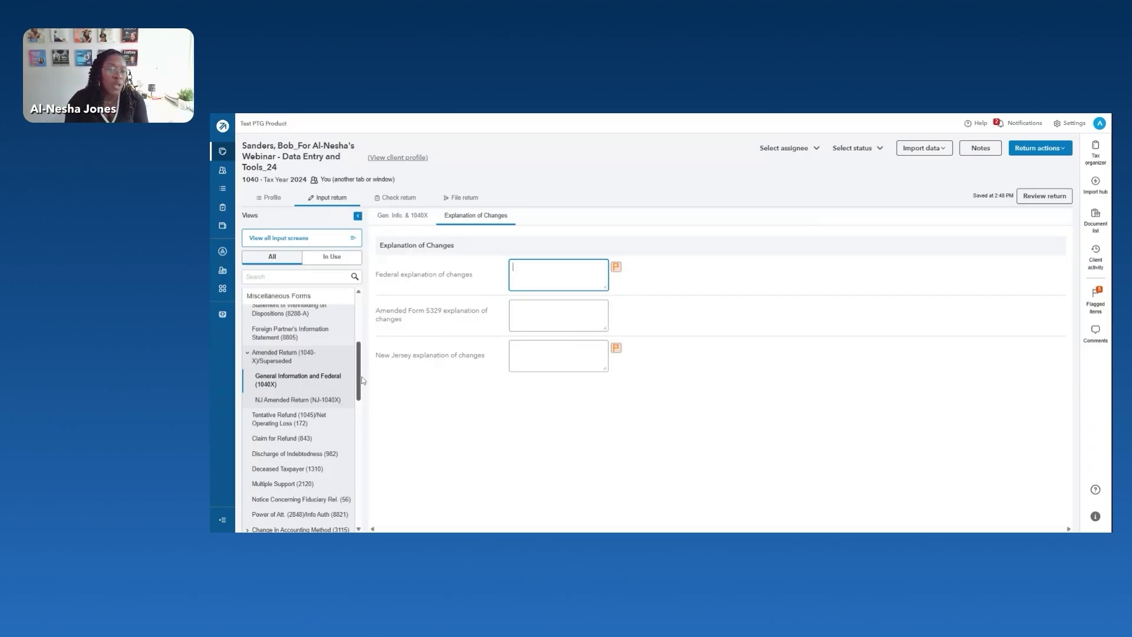
scroll(325, 366, up, 3)
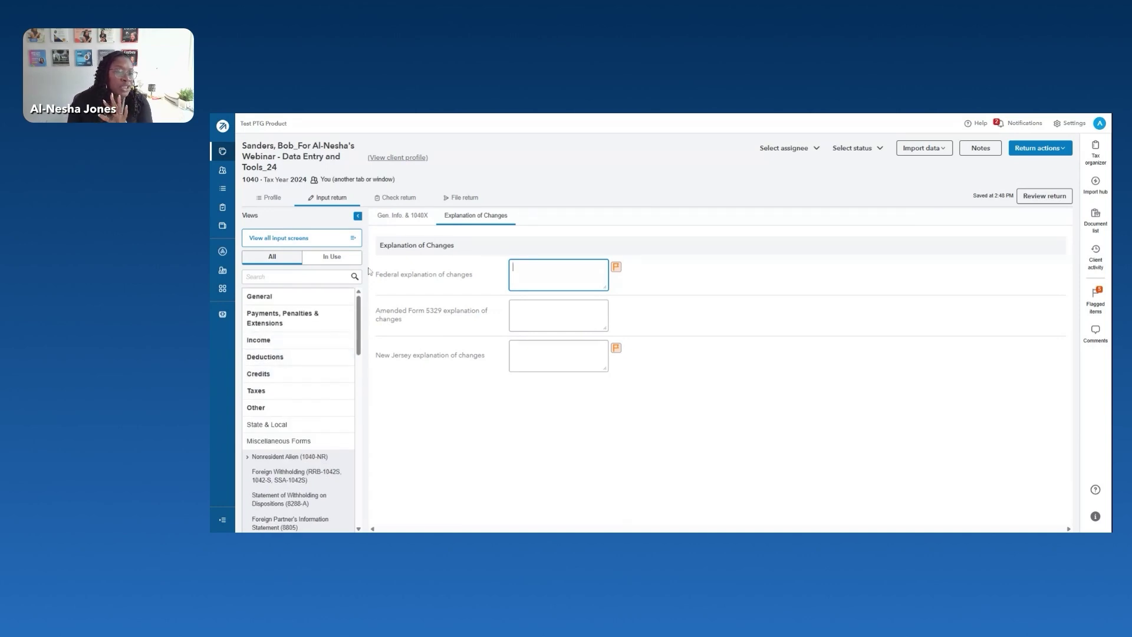
Check the US Form 1040-X, comparing the original, net change and correct amounts.
click(400, 198)
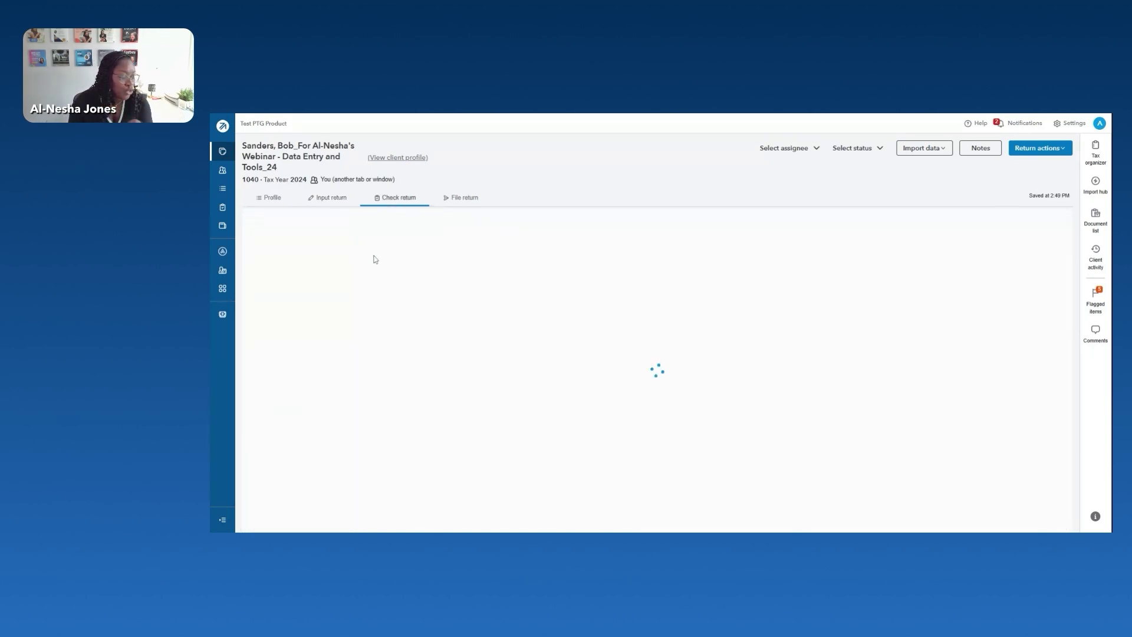
click(260, 271)
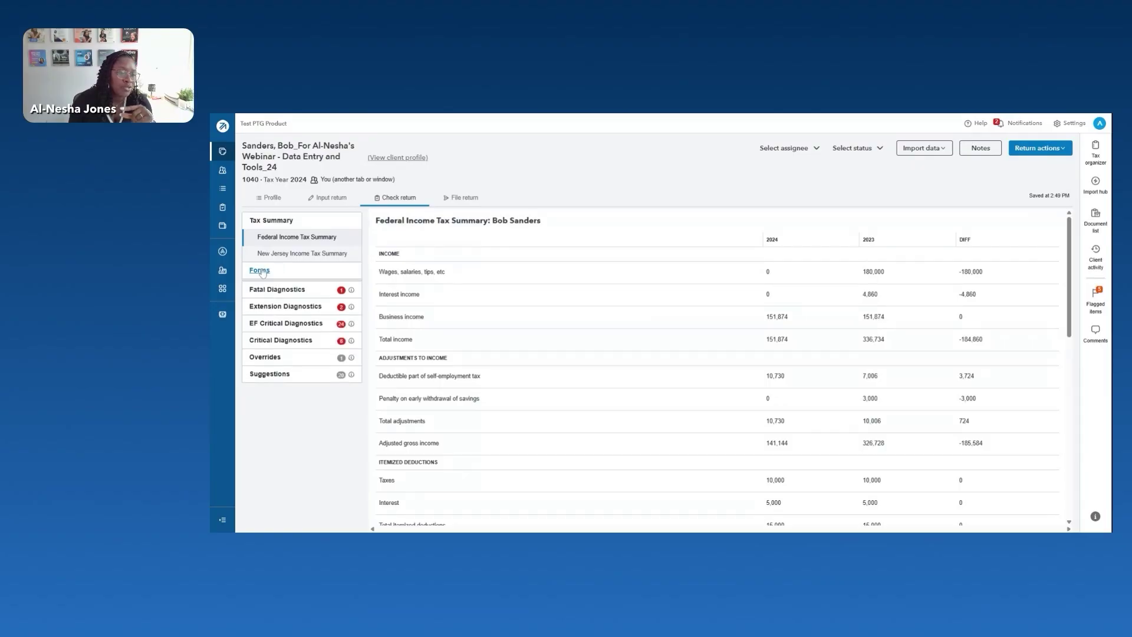
click(262, 296)
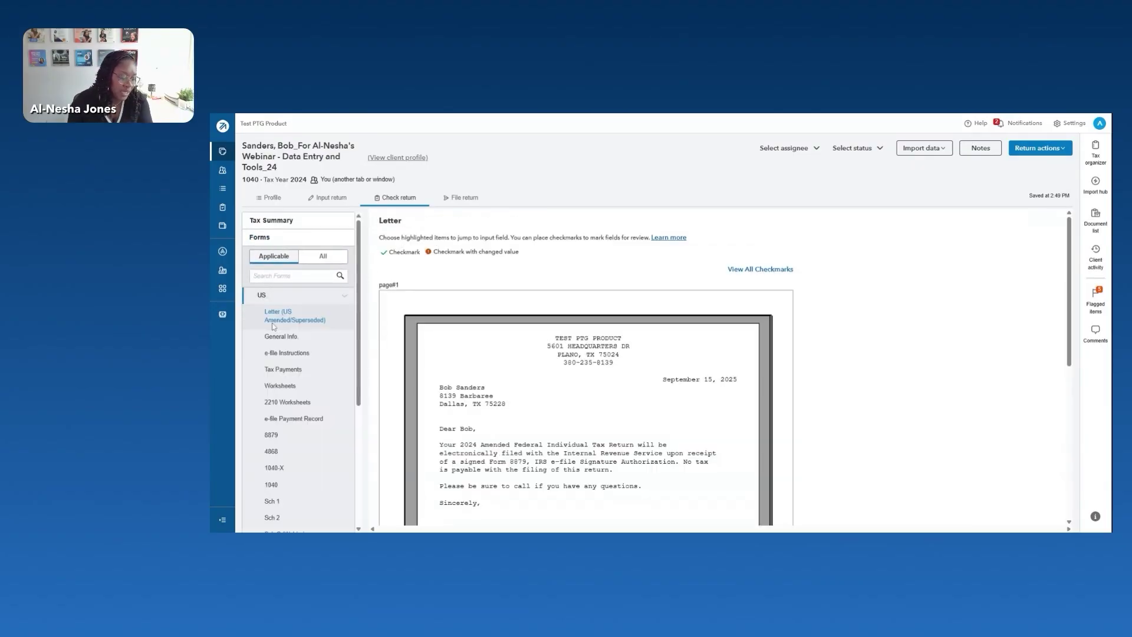
click(273, 468)
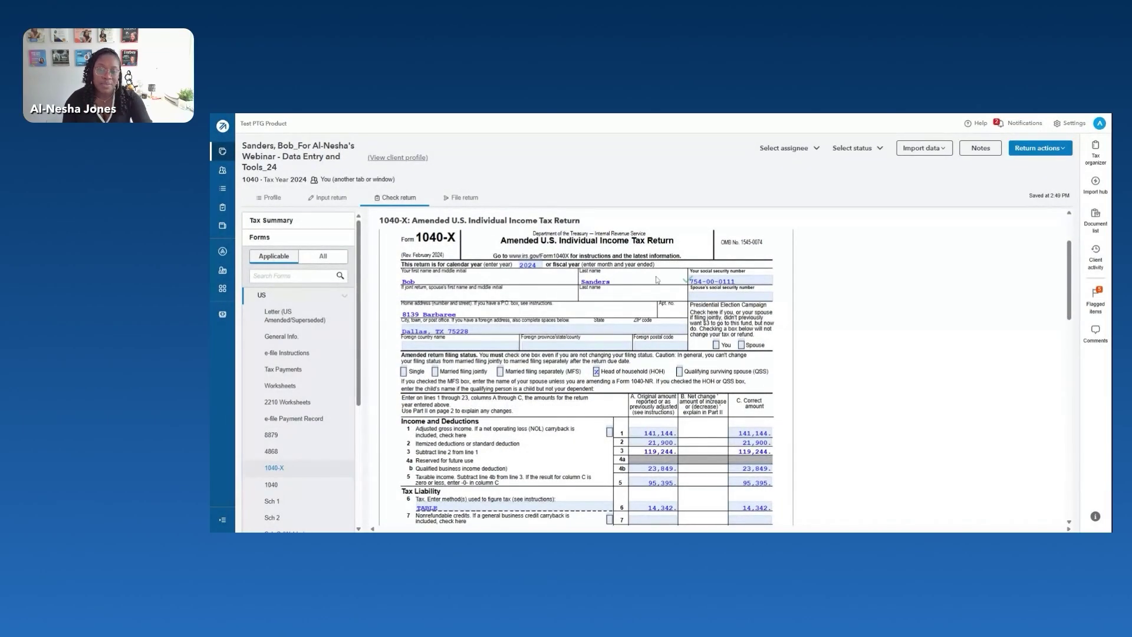
scroll(658, 280, down, 3)
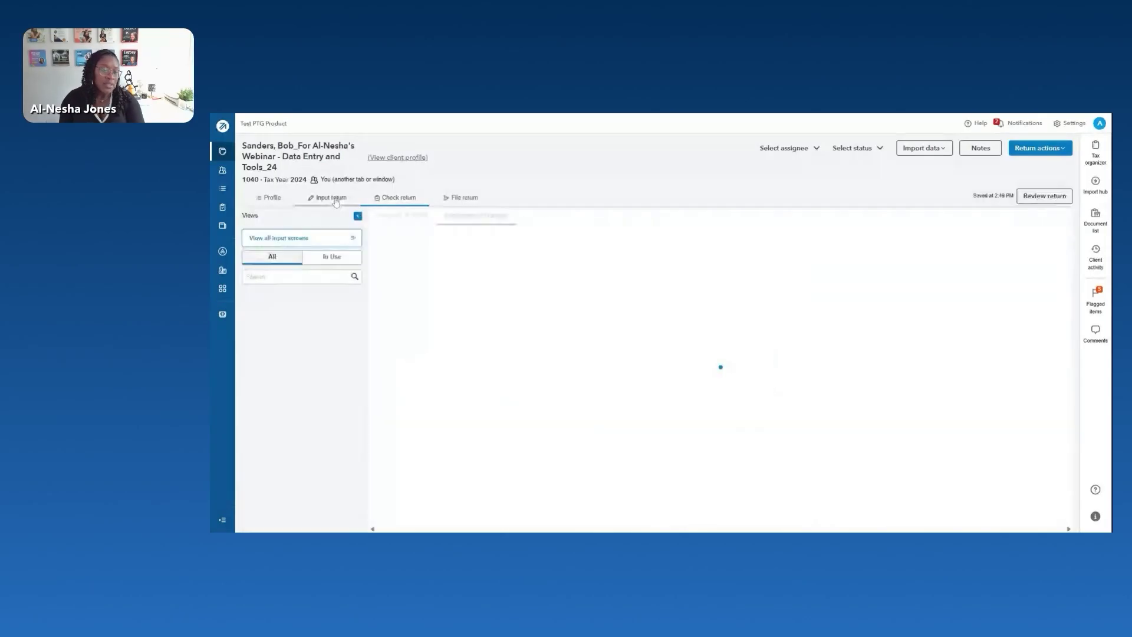
Review the originally reported amounts and correct-amount override fields in the 1040X general information input.
click(334, 198)
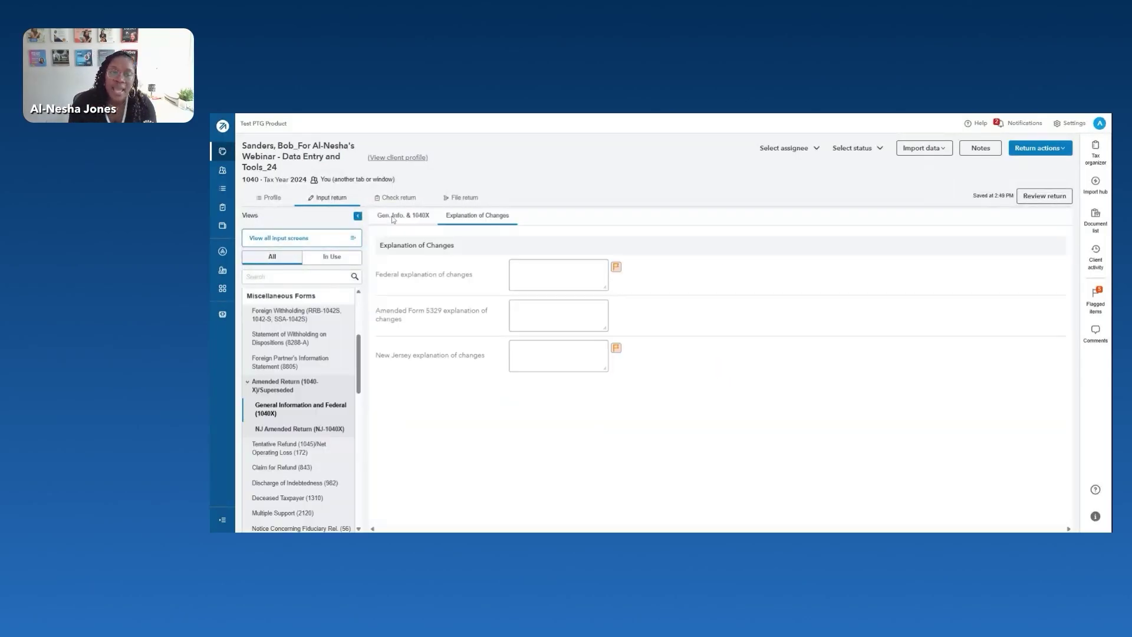
click(392, 216)
scroll(408, 244, down, 15)
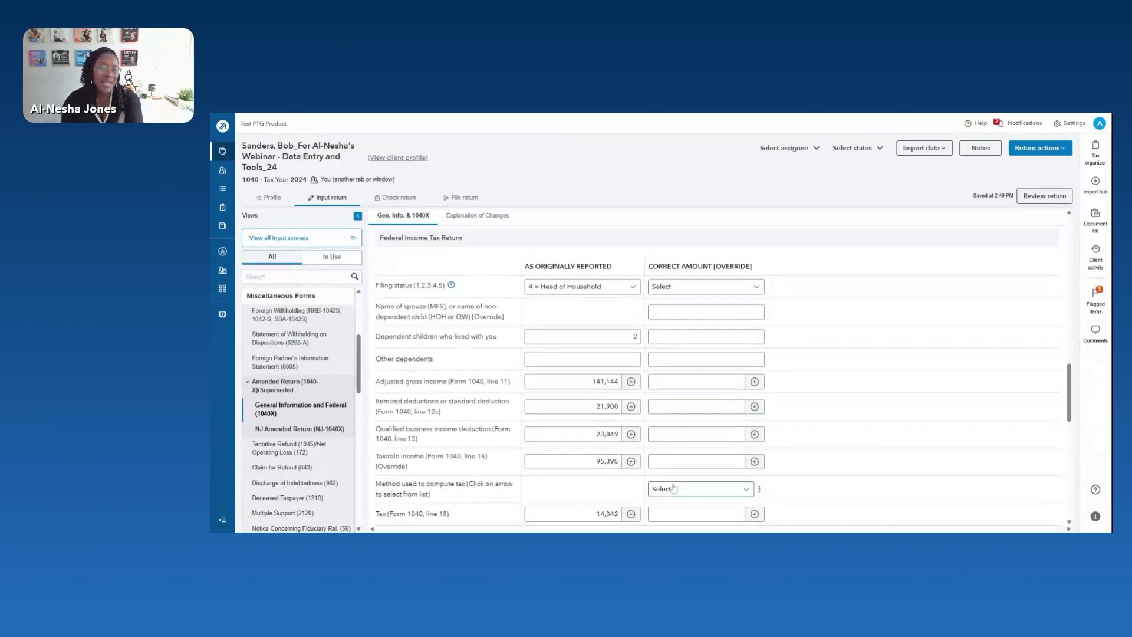
click(698, 311)
click(691, 433)
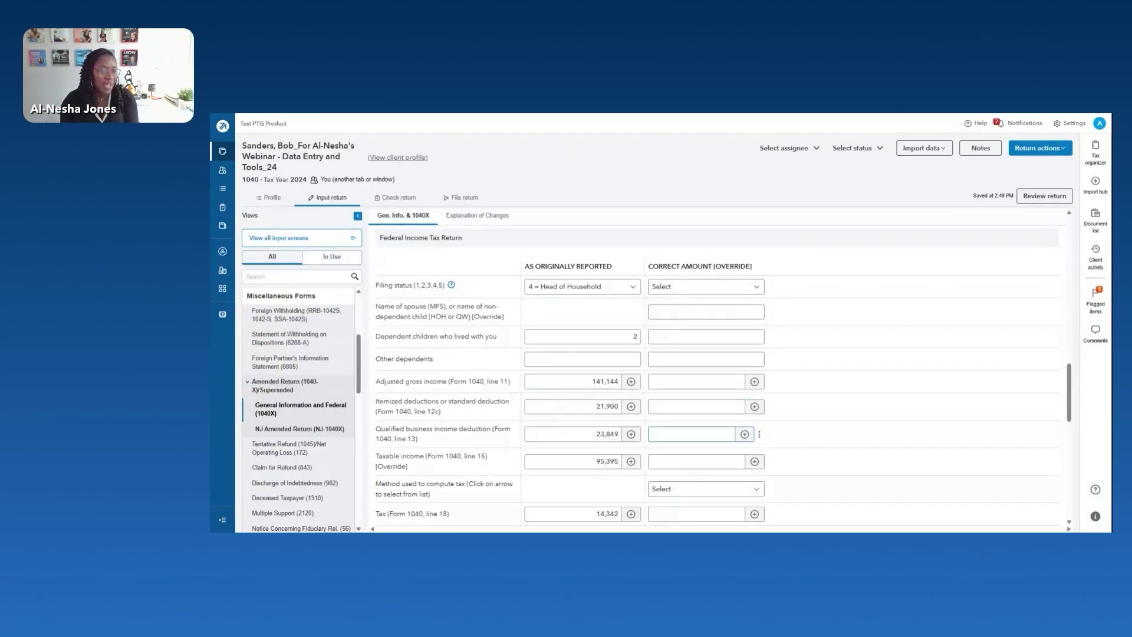
scroll(589, 366, up, 5)
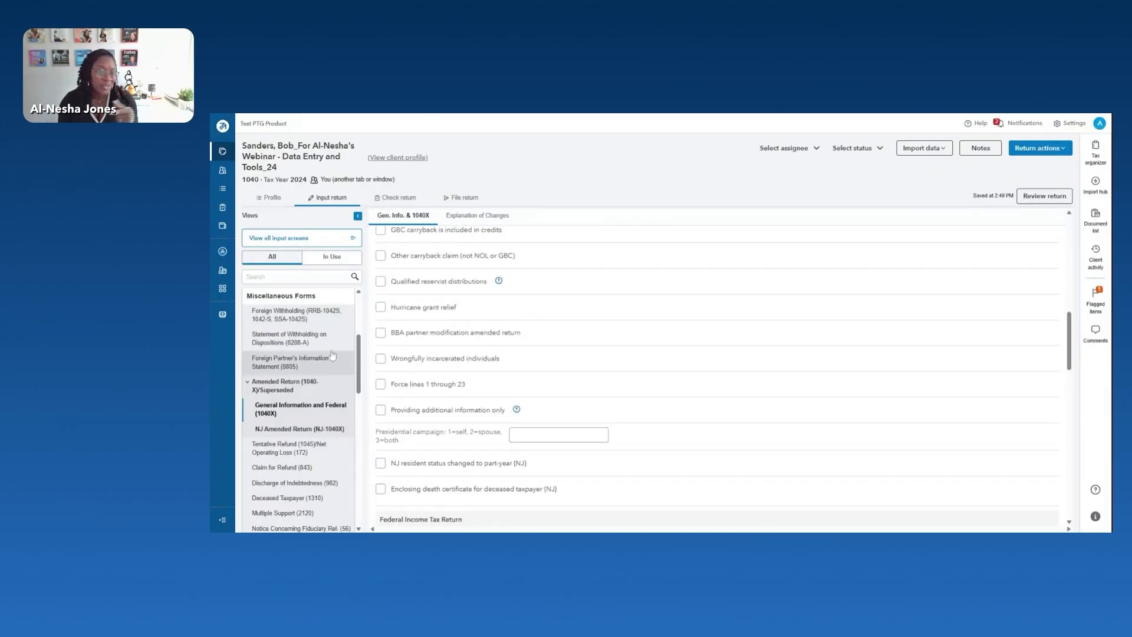
Change the filing status in the client information to 1 = Single.
scroll(274, 300, up, 3)
click(274, 300)
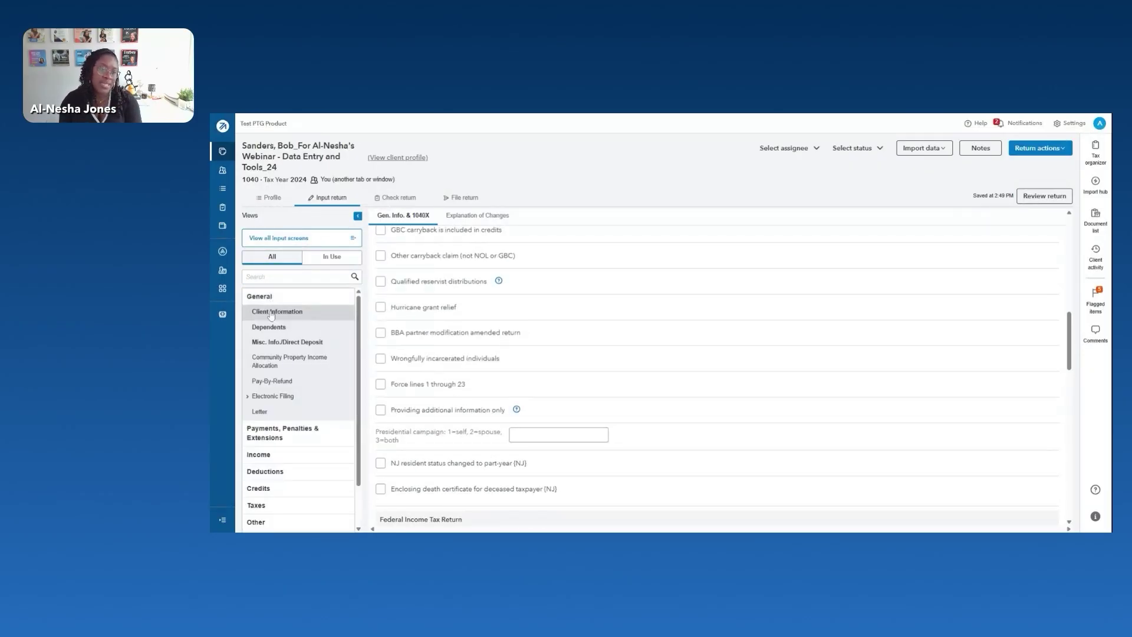
click(273, 310)
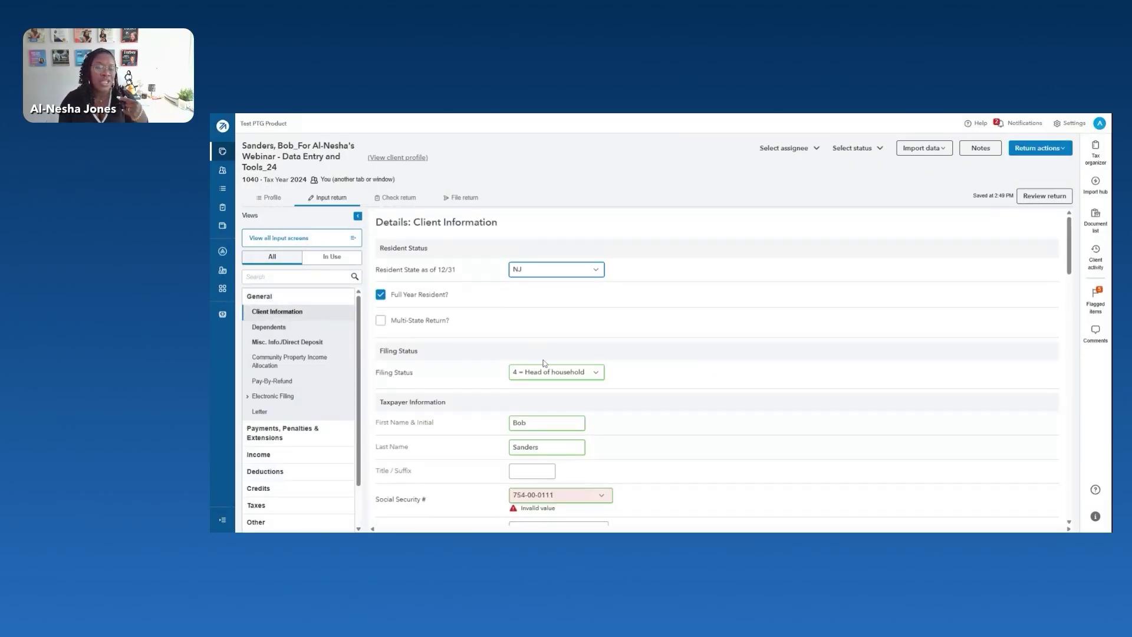
scroll(537, 348, down, 1)
click(534, 331)
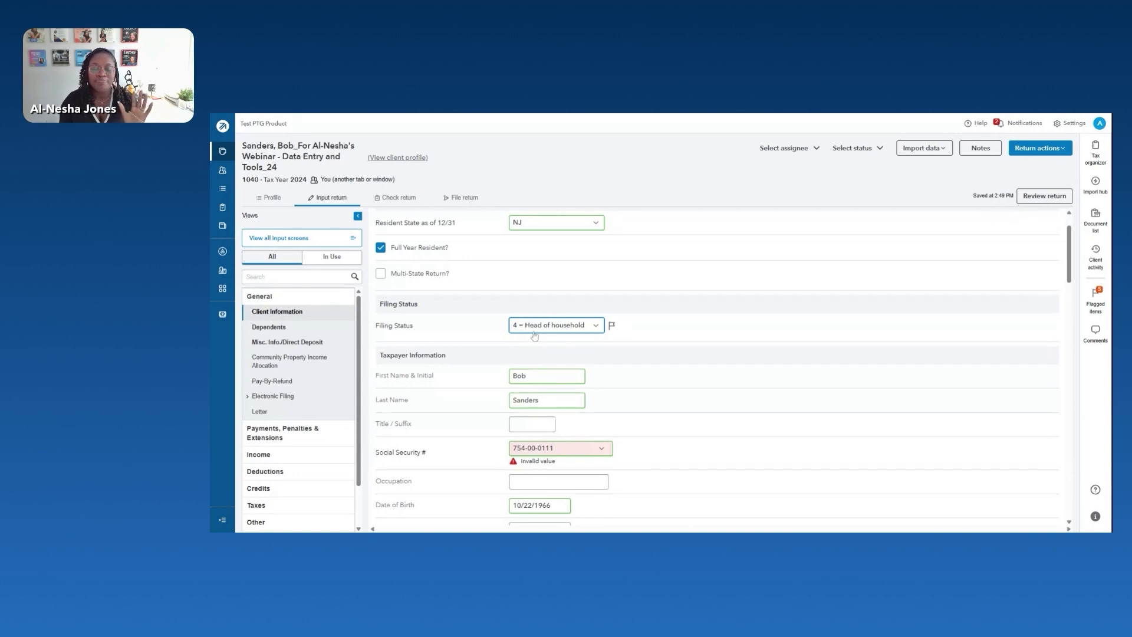
key(1)
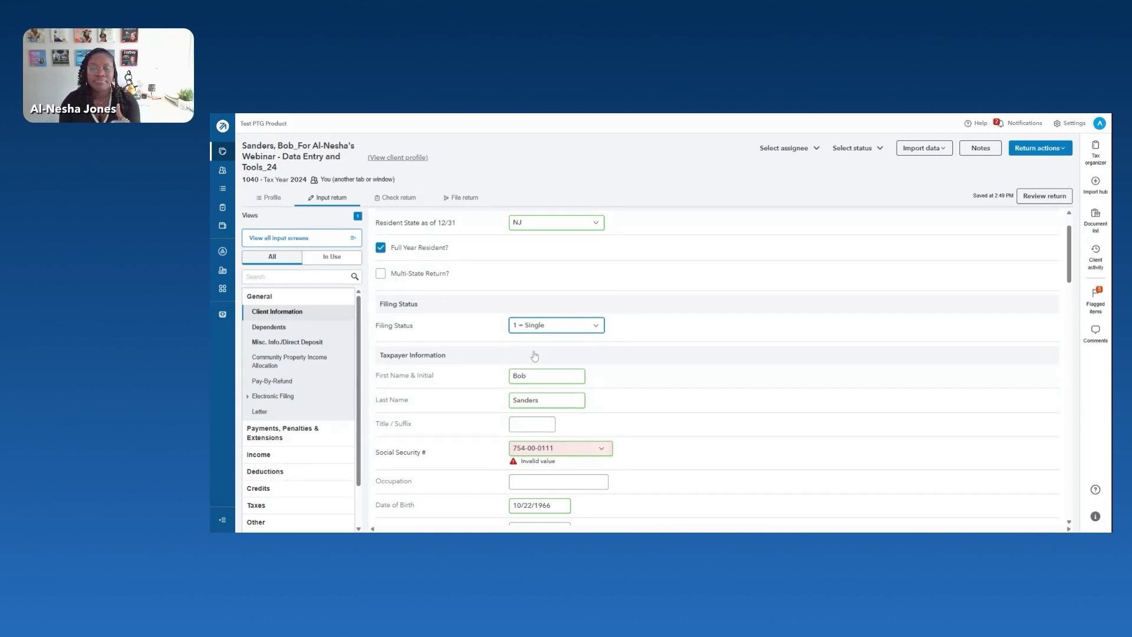
Enter a 1099-DIV dividend for taxpayer 1 with 1,000 total ordinary dividends and 1,000 qualified dividends.
click(273, 457)
click(271, 397)
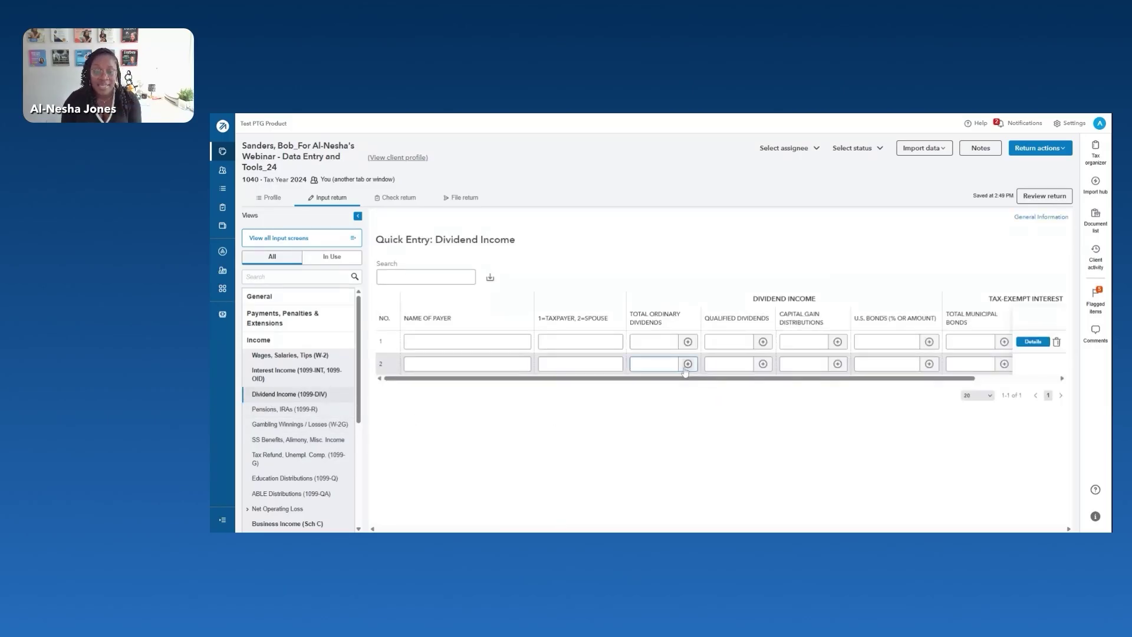
click(608, 347)
text(1)
key(Tab)
text(1)
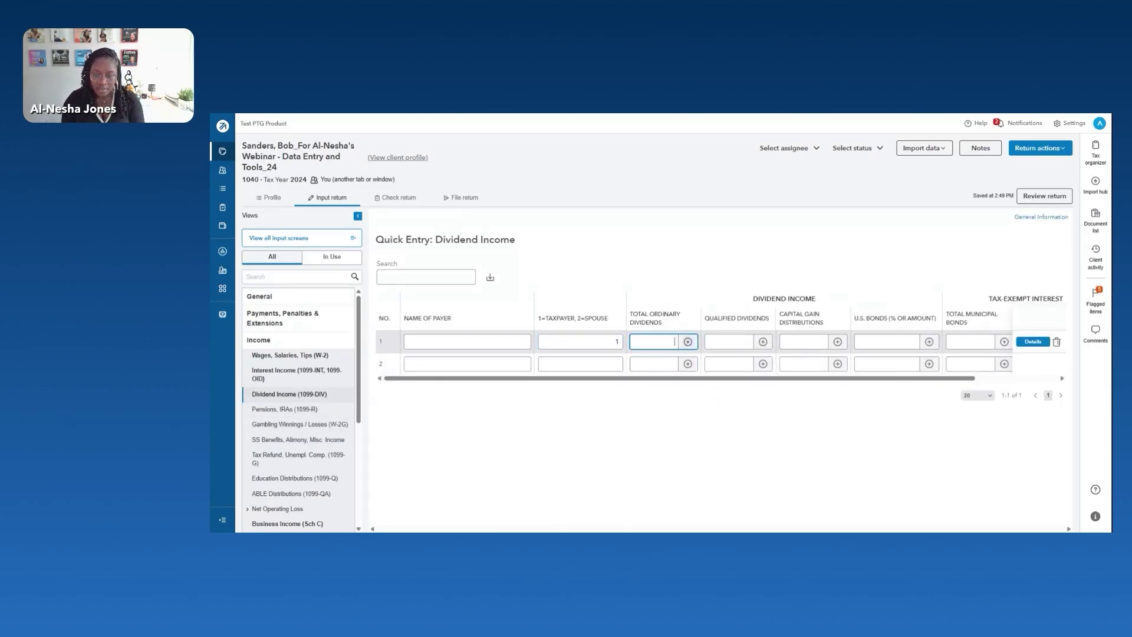
text(000)
key(Tab)
text(1000)
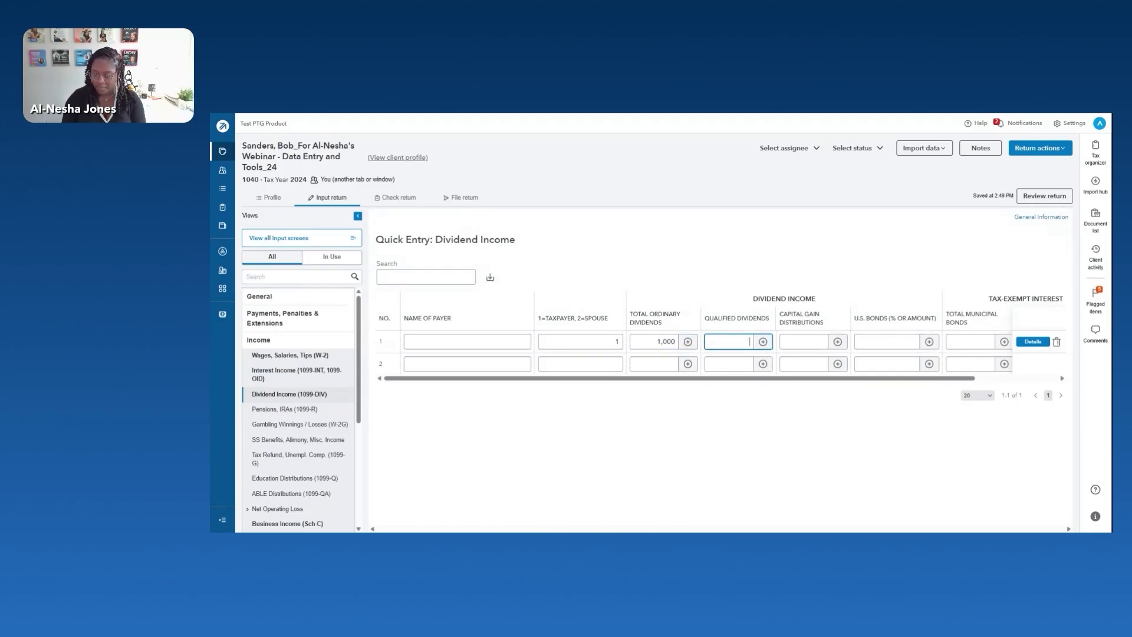
click(694, 410)
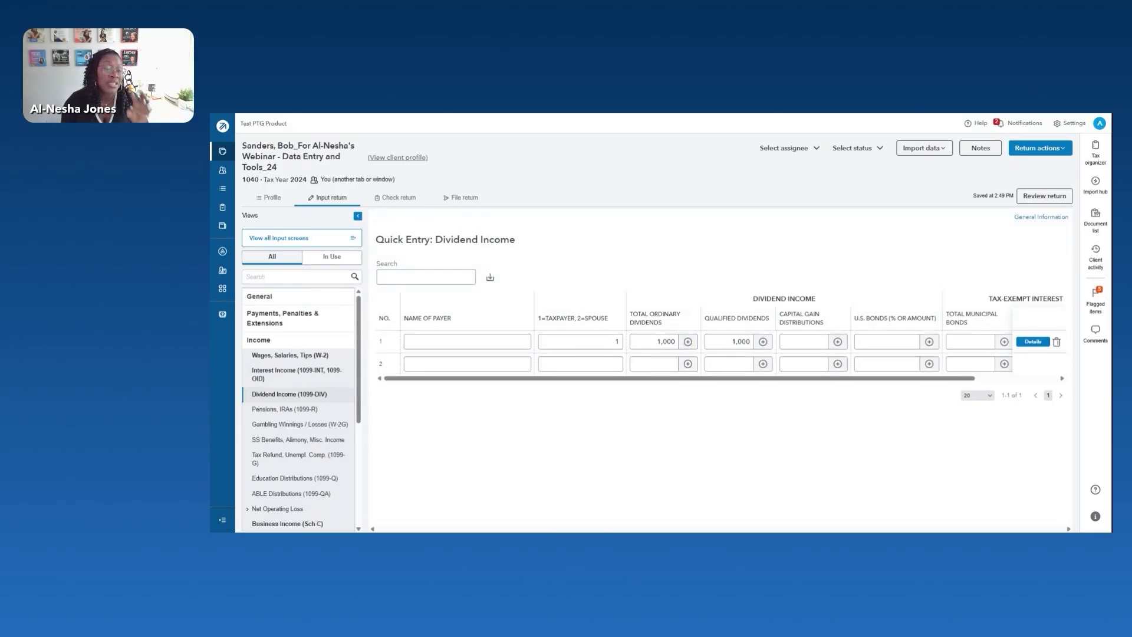
Examine the updated US Form 1040-X for the filing status, the changes in income and tax, and the dependents.
click(392, 200)
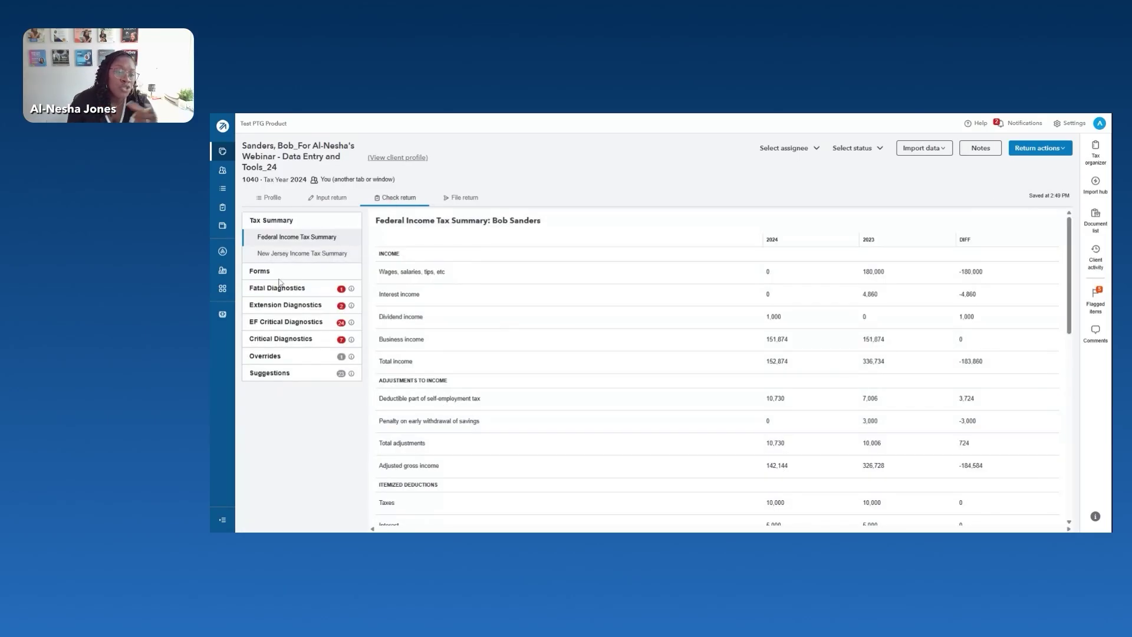
click(265, 271)
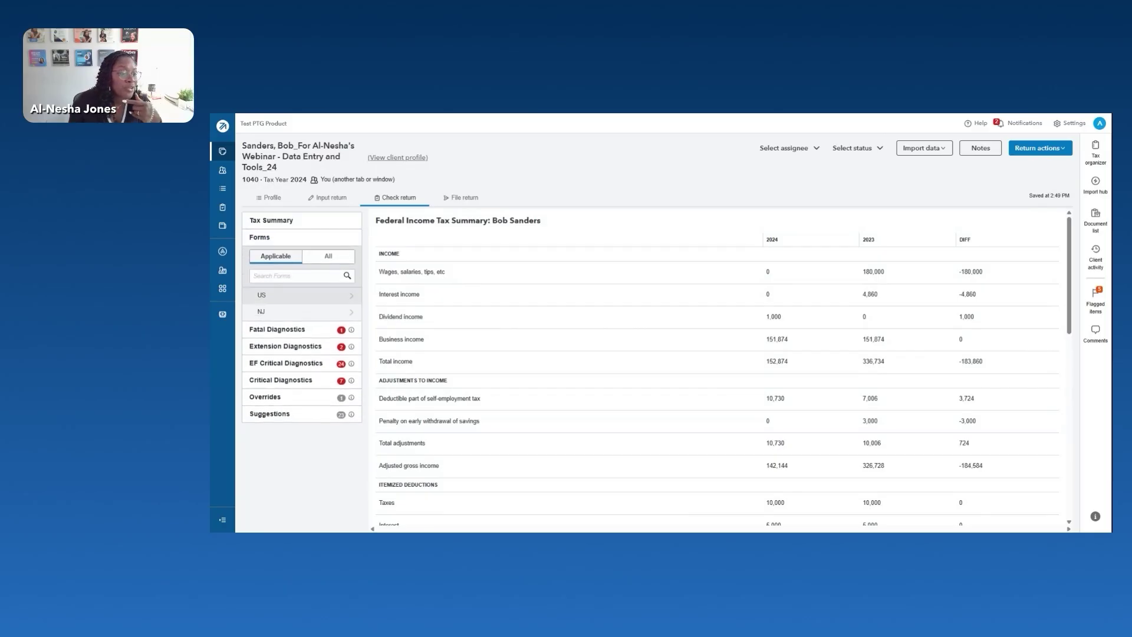
click(273, 295)
click(266, 472)
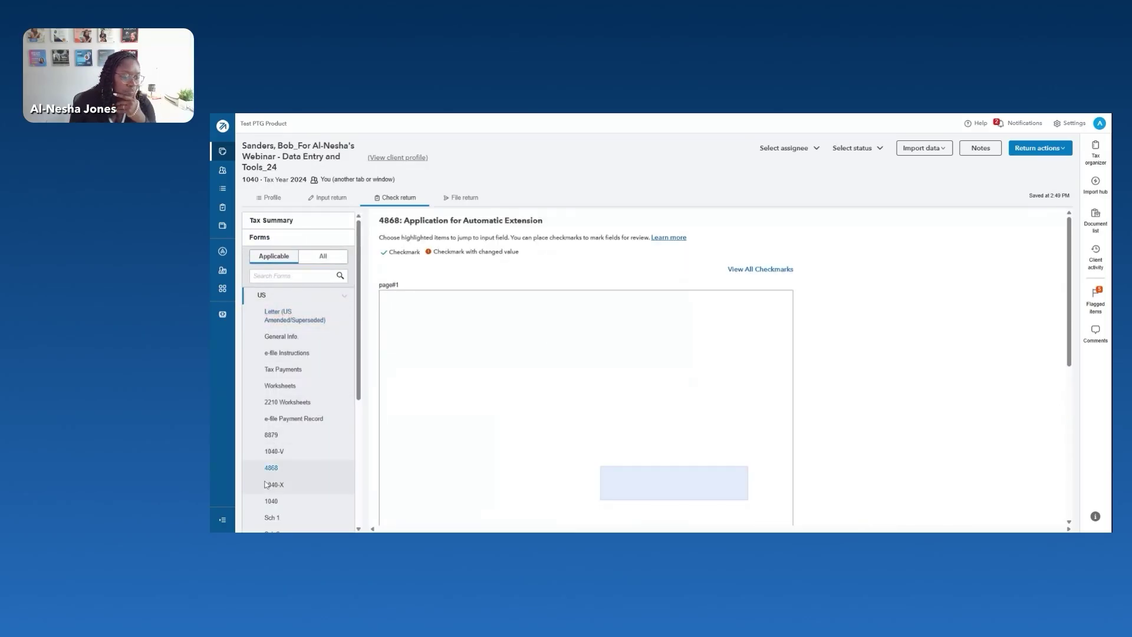
click(273, 484)
scroll(425, 428, down, 3)
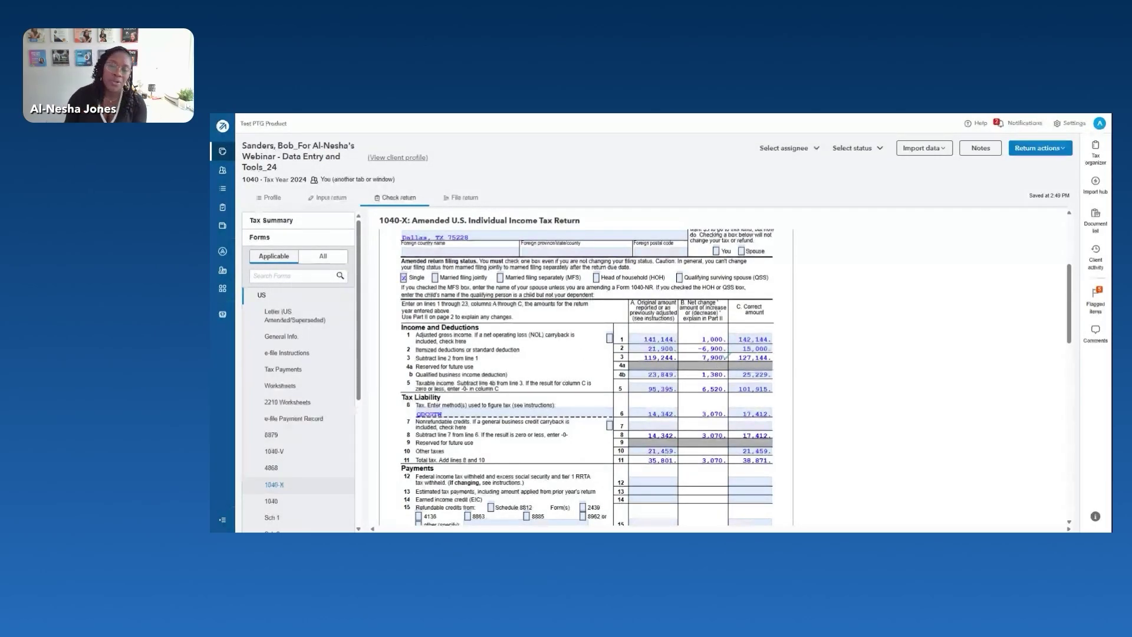
click(723, 337)
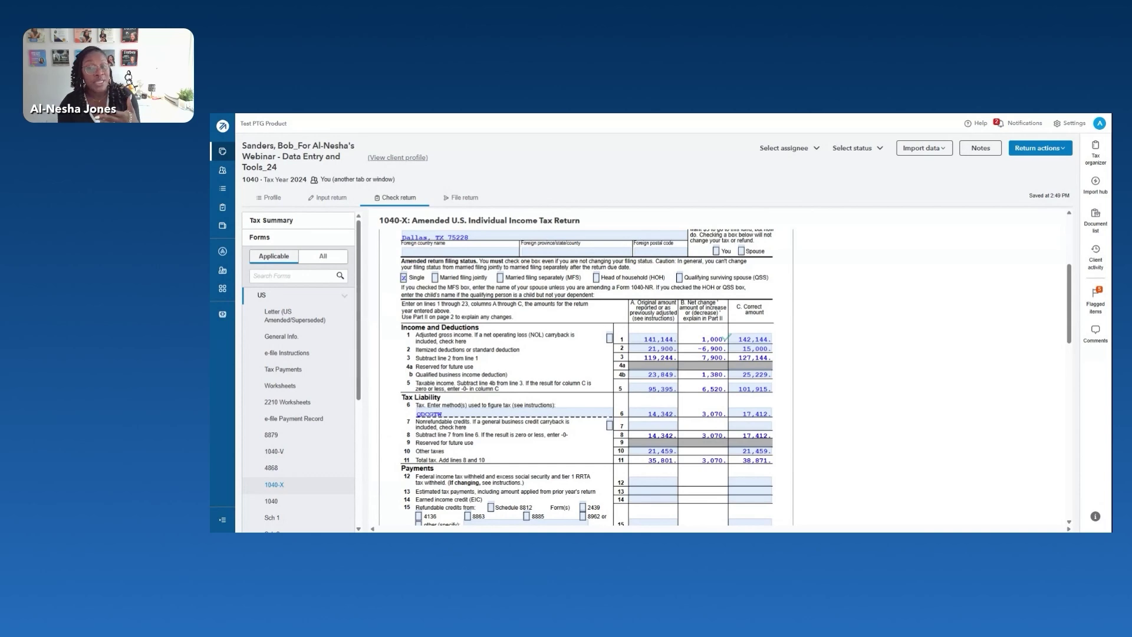
scroll(587, 377, up, 3)
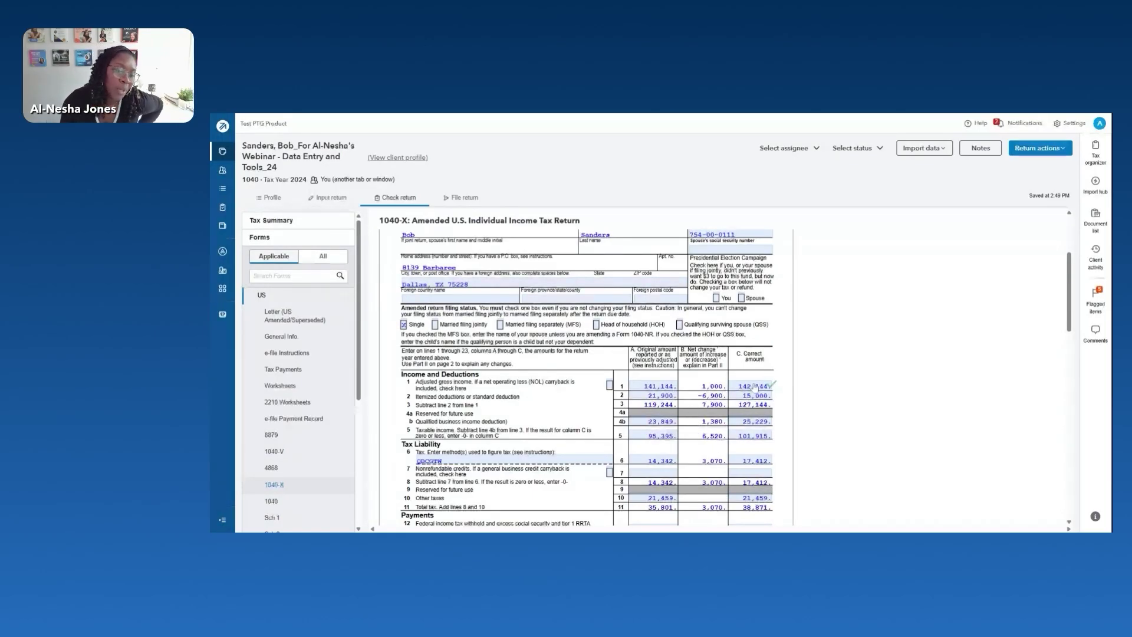
scroll(754, 387, down, 3)
scroll(724, 389, down, 3)
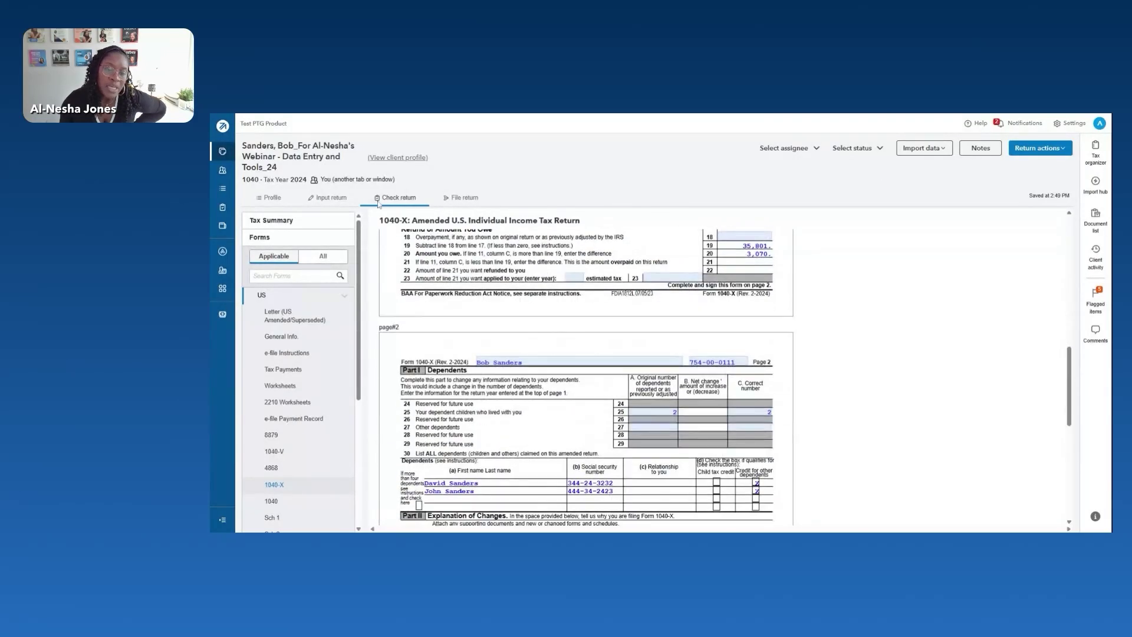
Delete the first dividend entry from the return's dividend income input.
click(319, 199)
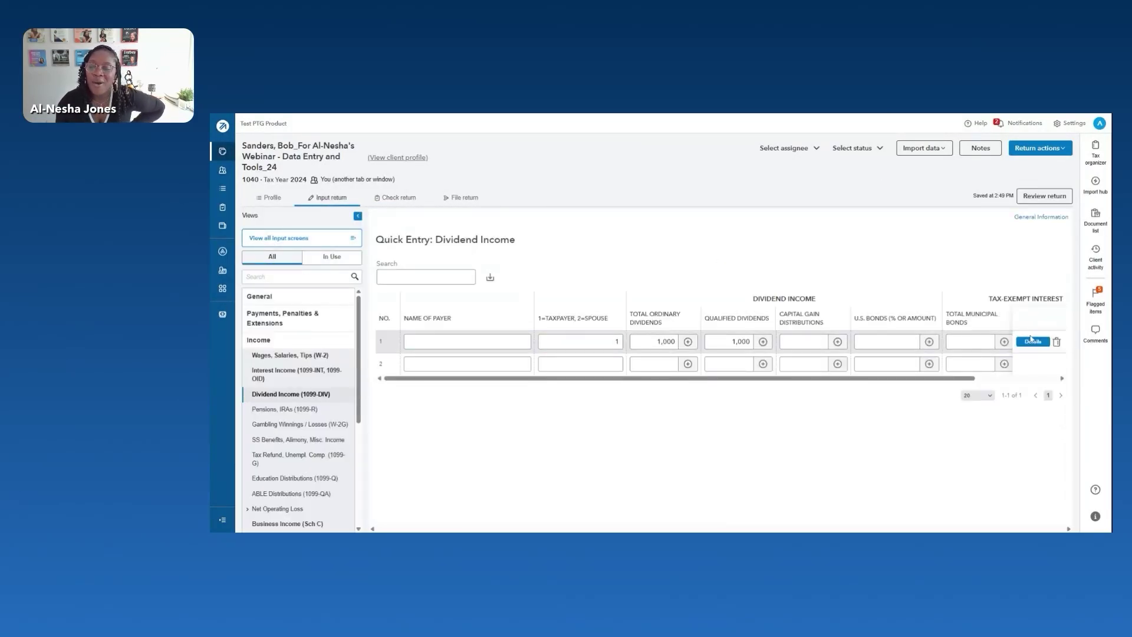
click(1056, 341)
click(679, 237)
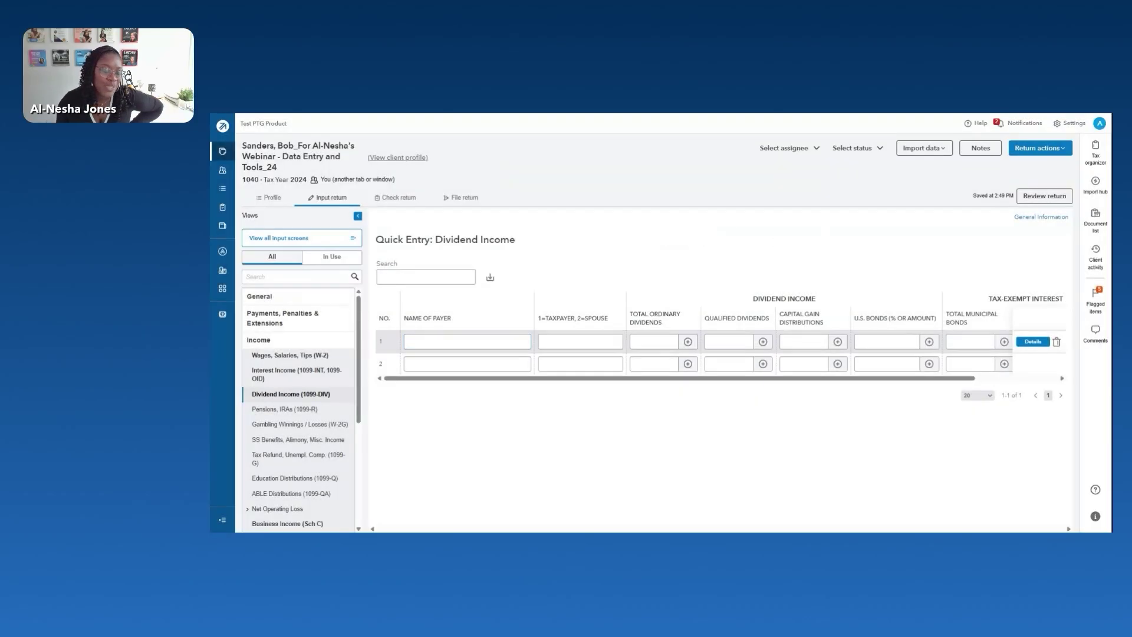
Set the filing status in the client information back to 4 = Head of household.
click(259, 296)
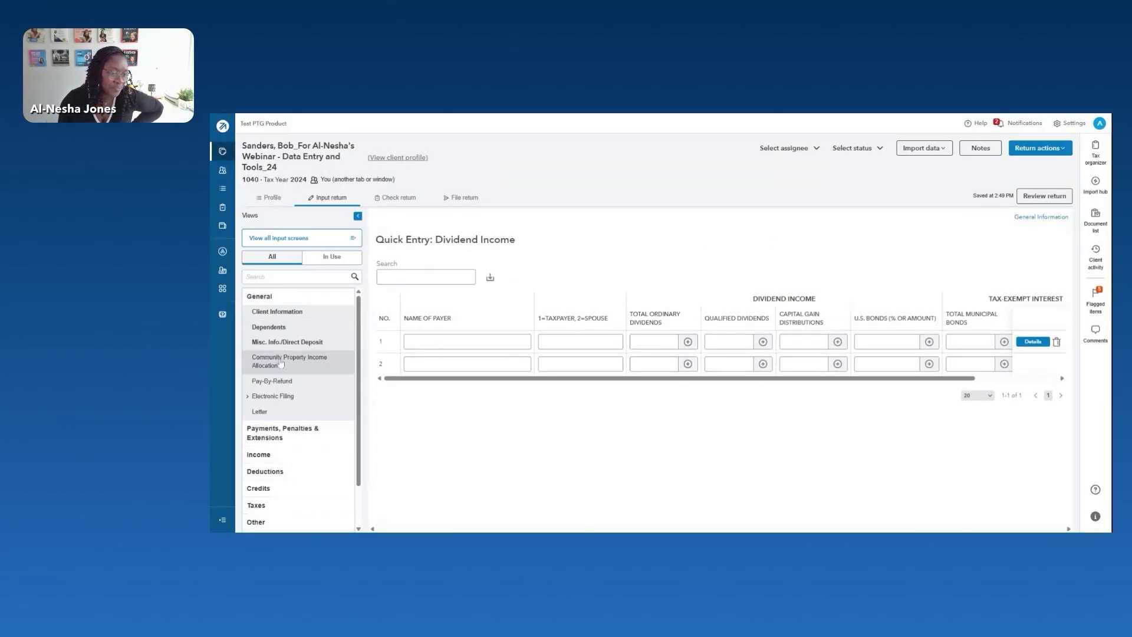
click(282, 312)
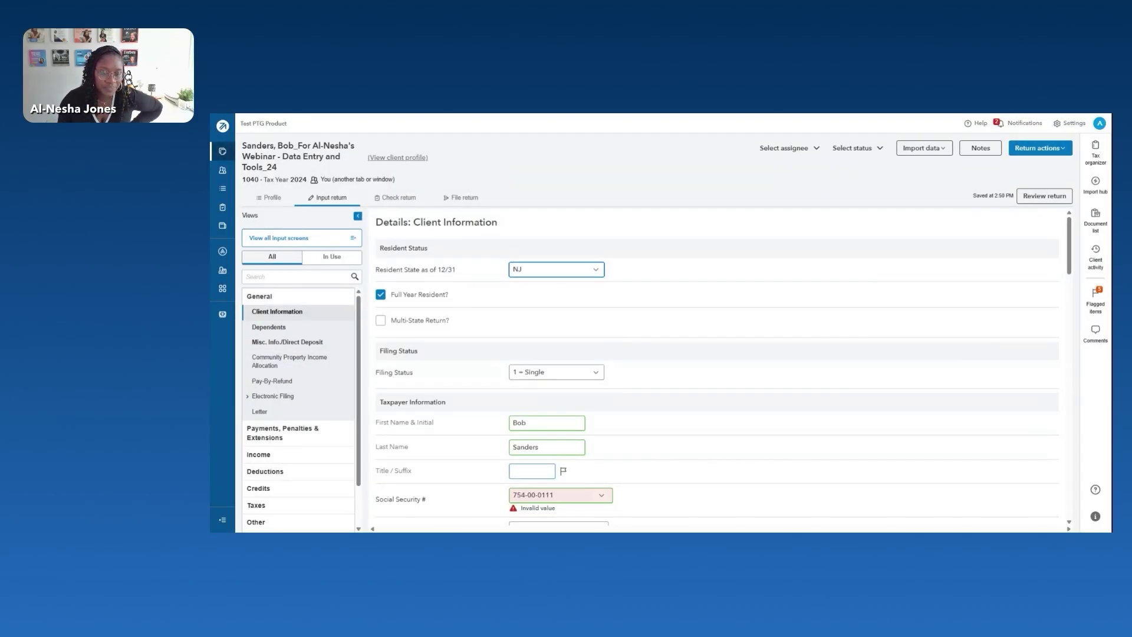
click(537, 372)
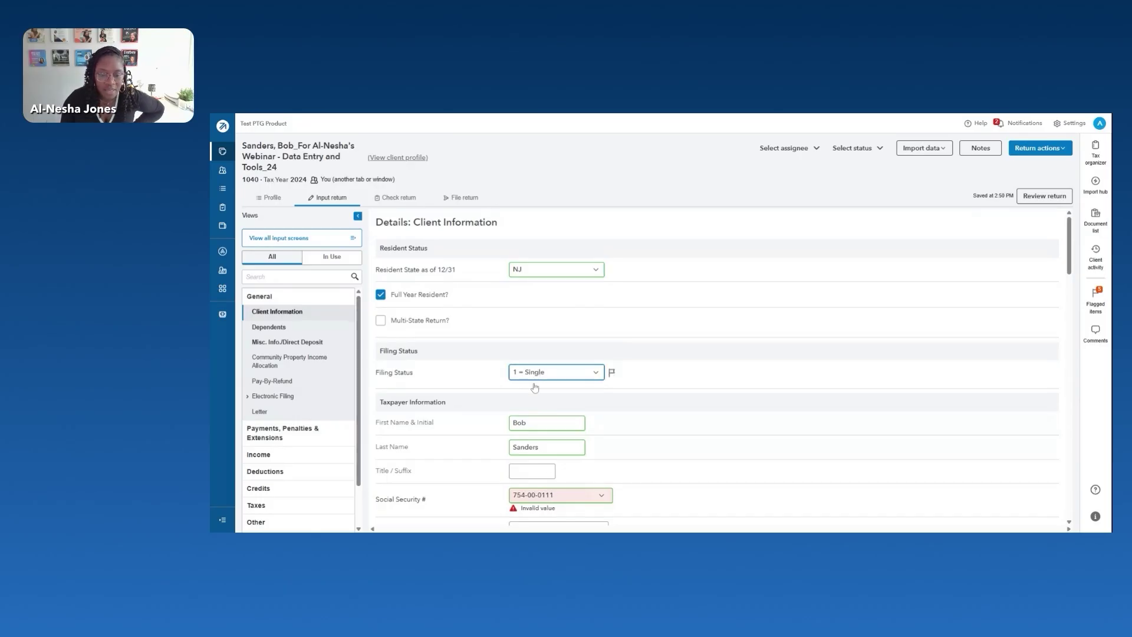
key(4)
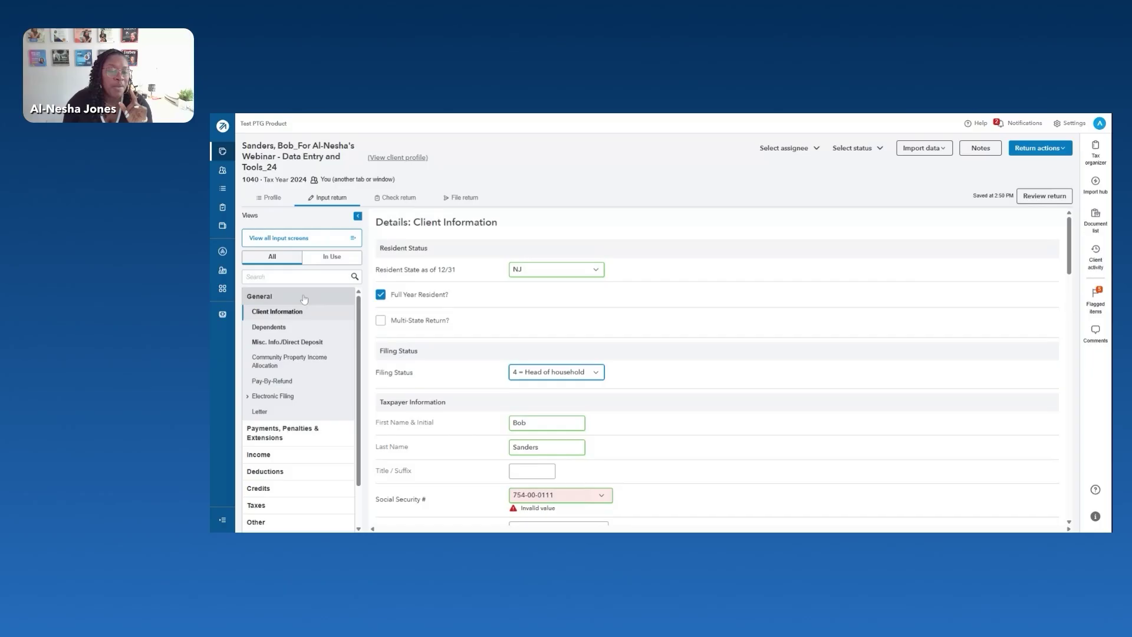
scroll(319, 401, down, 2)
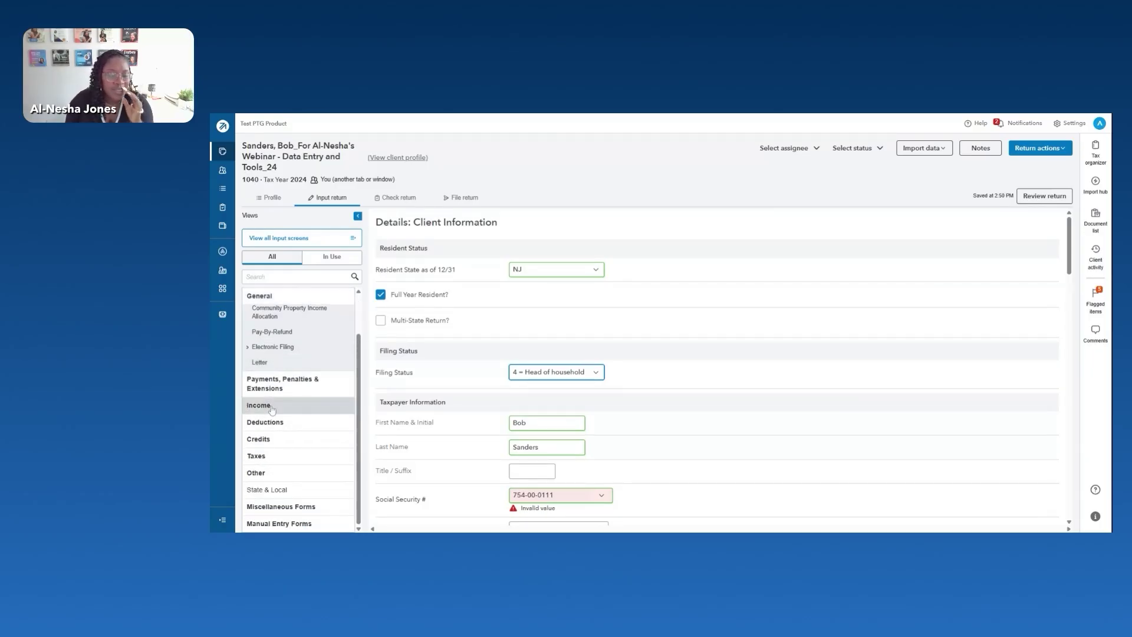
scroll(345, 329, up, 2)
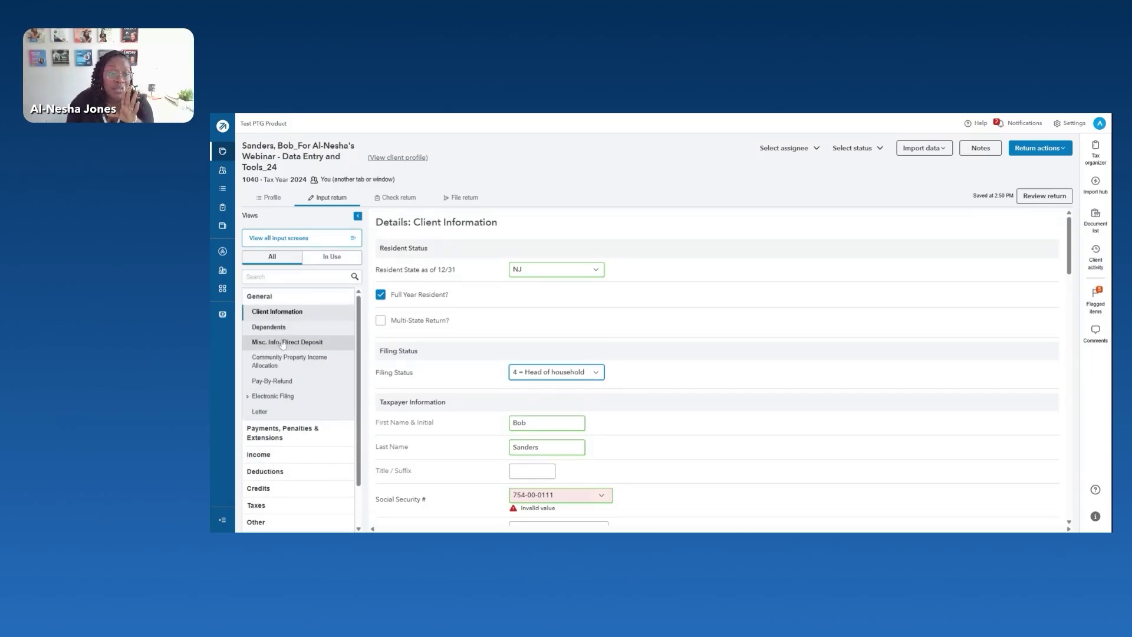
Turn on direct deposit of the federal refund in the direct deposit and electronic payment input and look through its bank account settings.
click(282, 343)
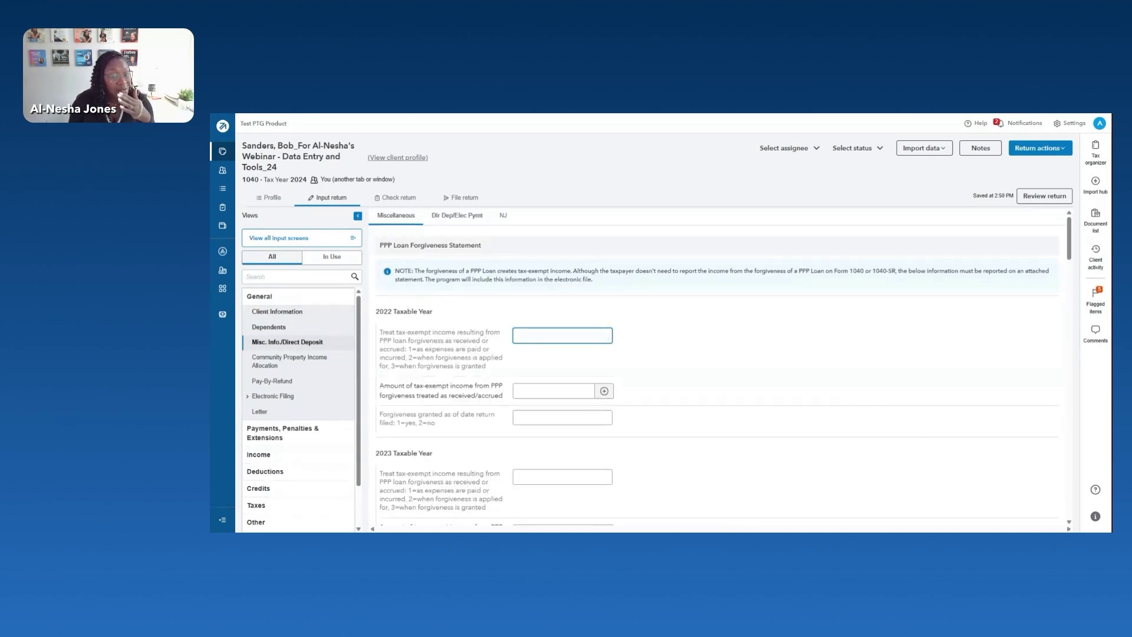
click(457, 216)
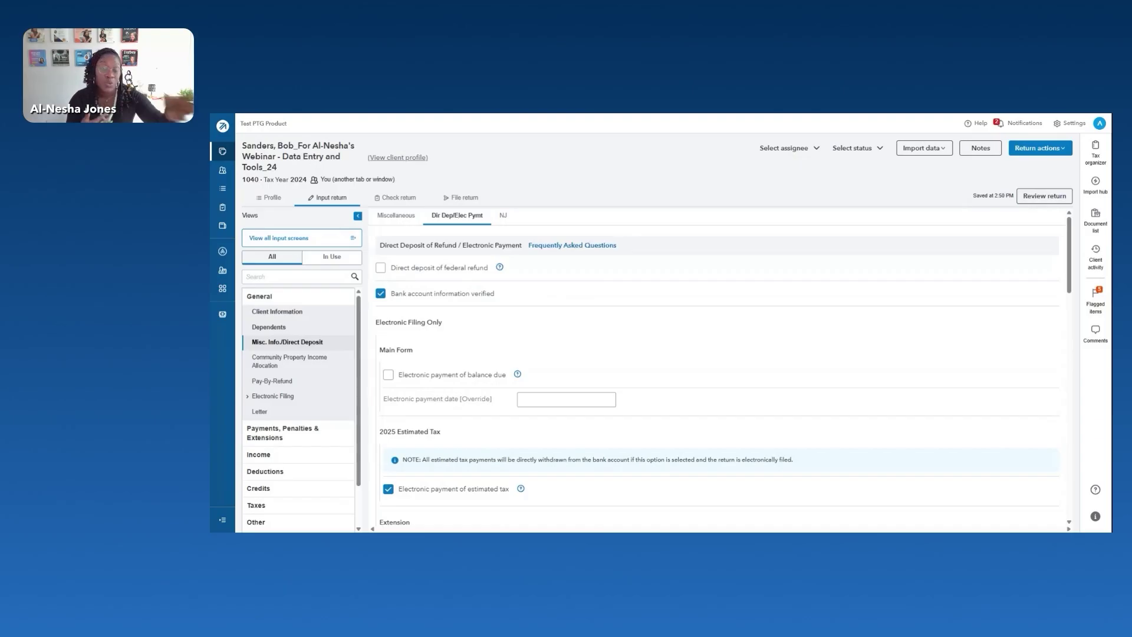
click(380, 269)
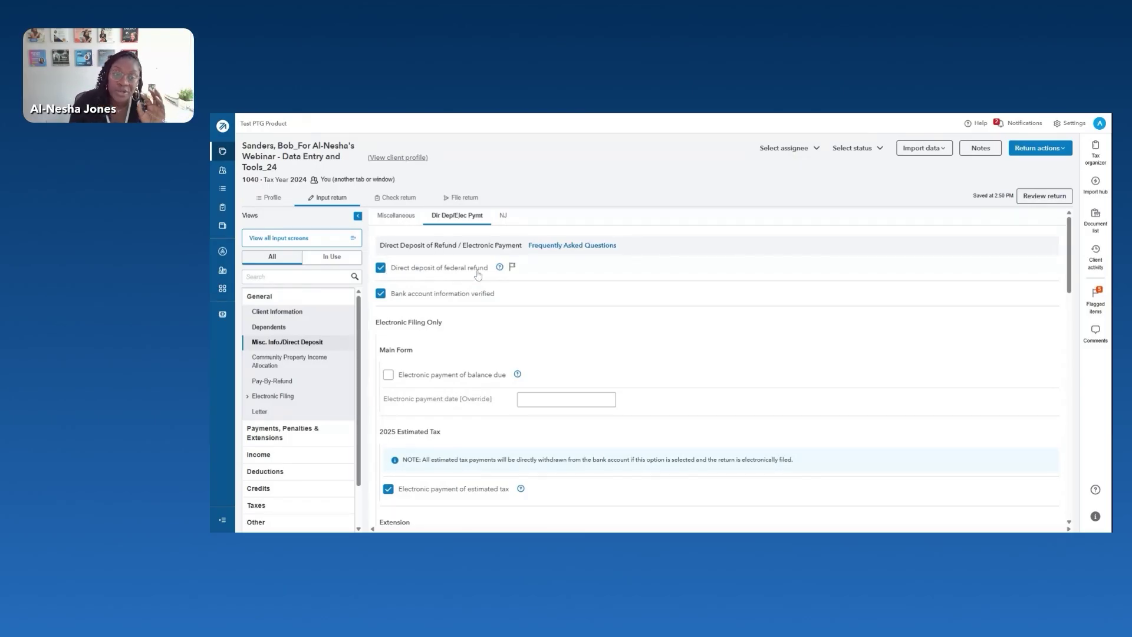
scroll(476, 274, down, 10)
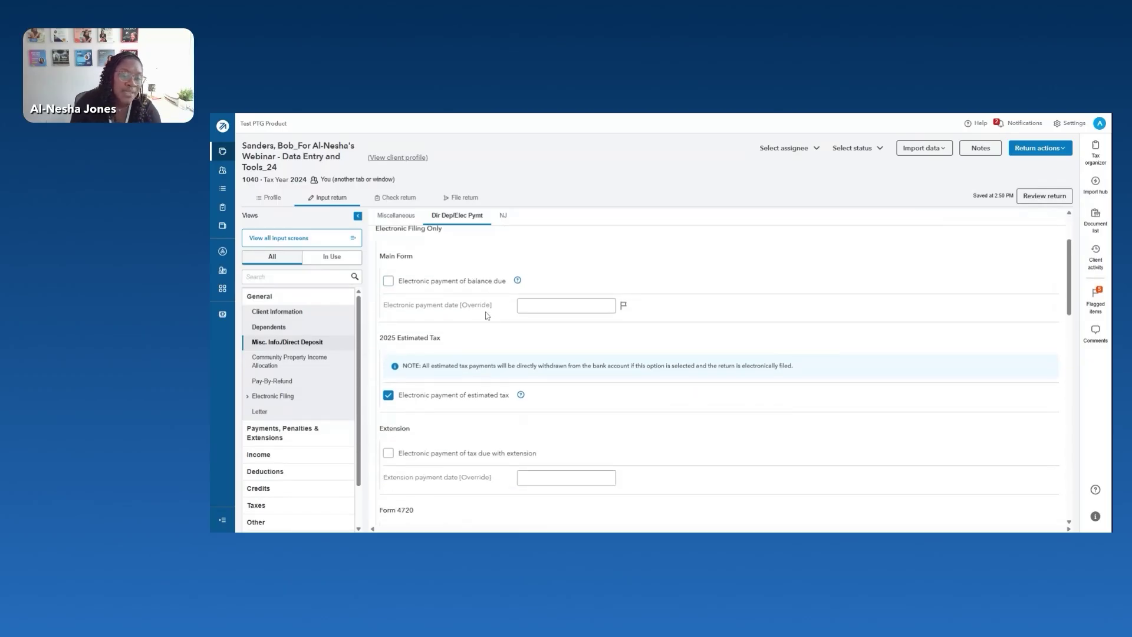
scroll(559, 295, down, 3)
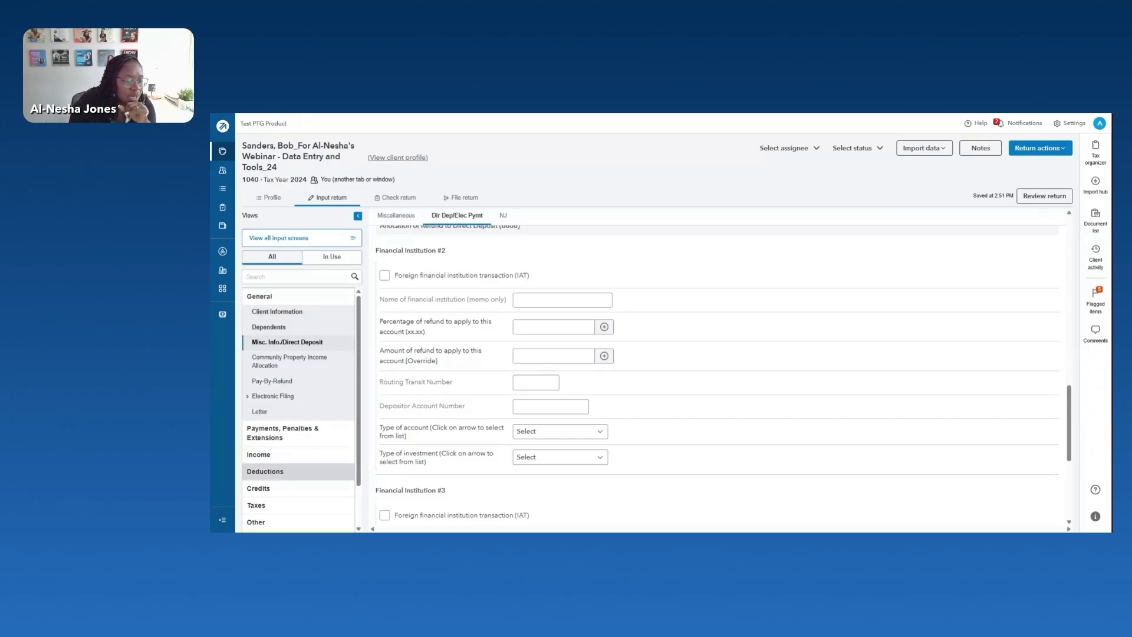
Add a depreciation asset described as Welder Tool, assigned to form 2 = Schedule C and the Welder activity.
click(263, 471)
click(287, 378)
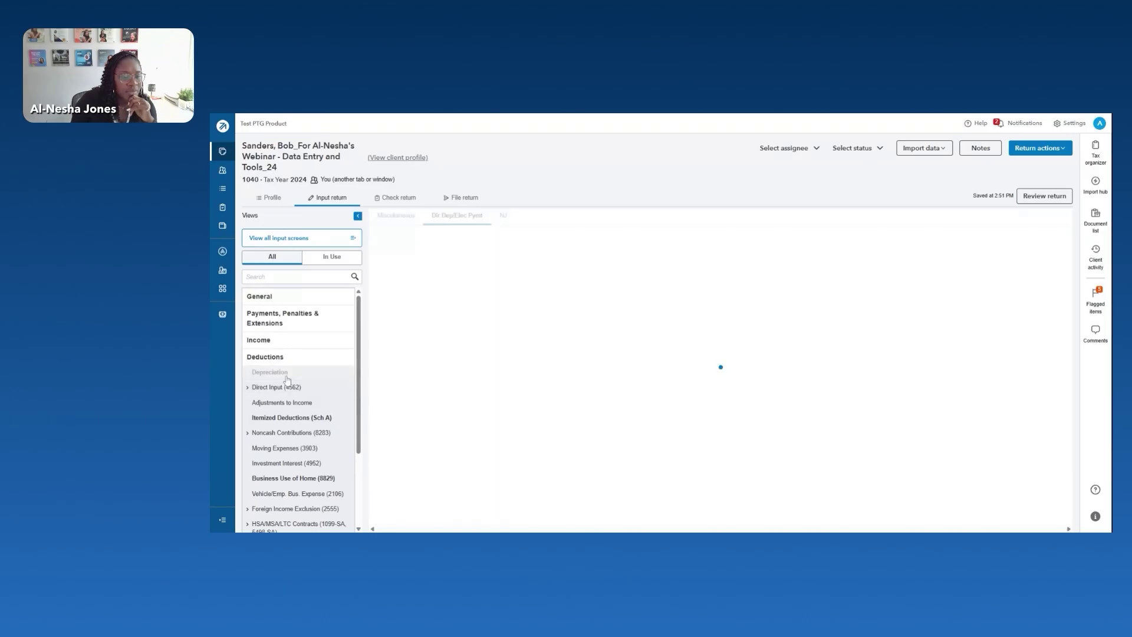
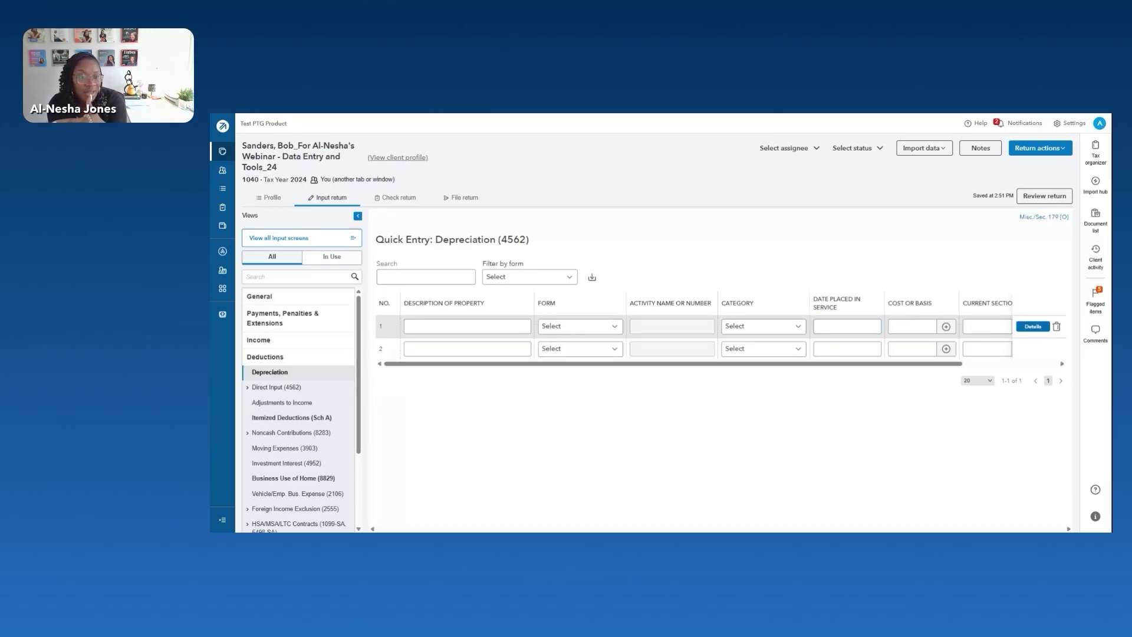
click(467, 326)
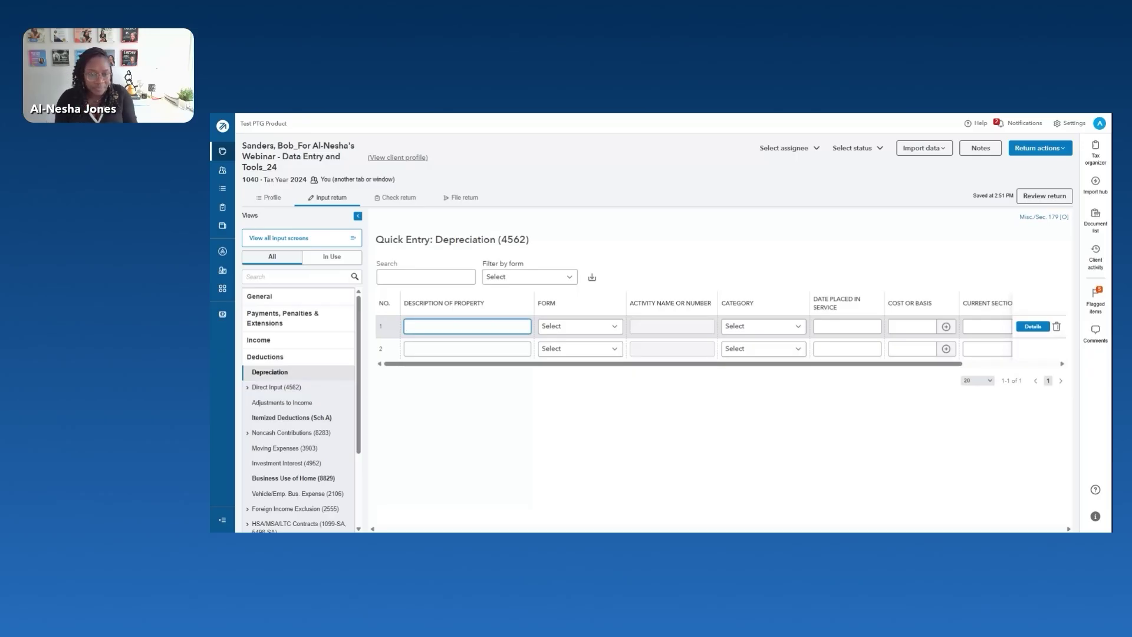
text(We)
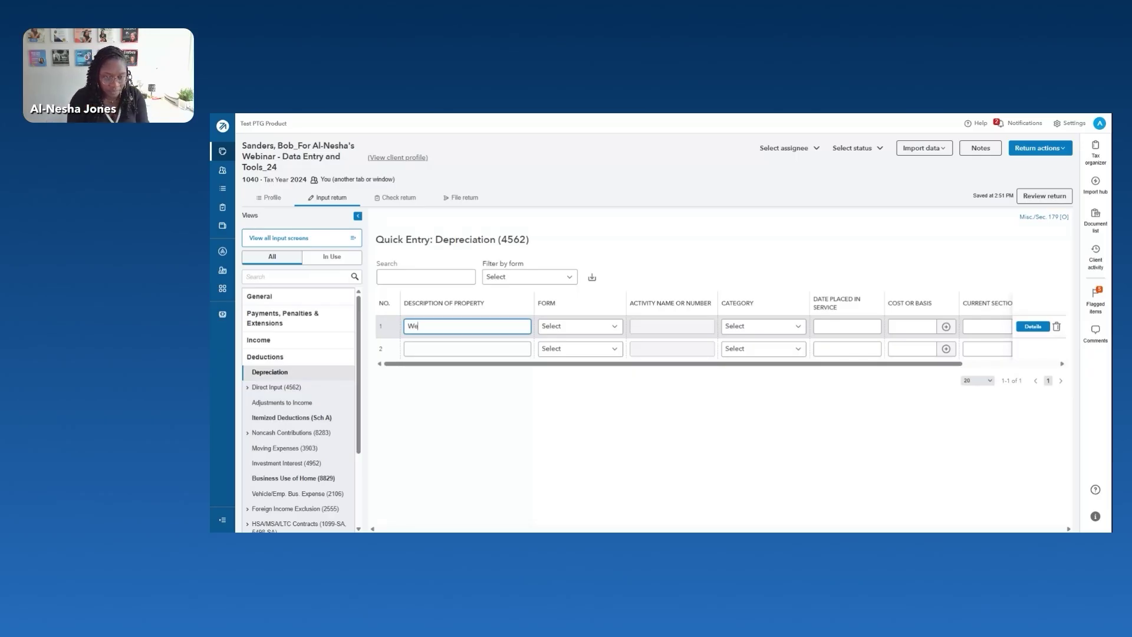
text(lder Tool)
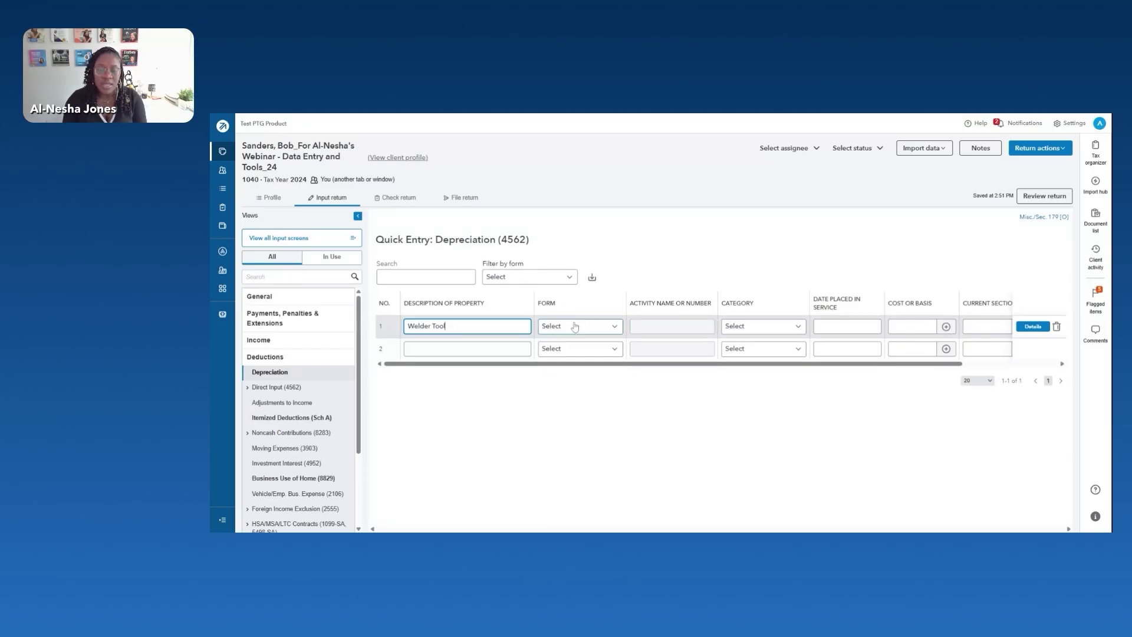
key(Tab)
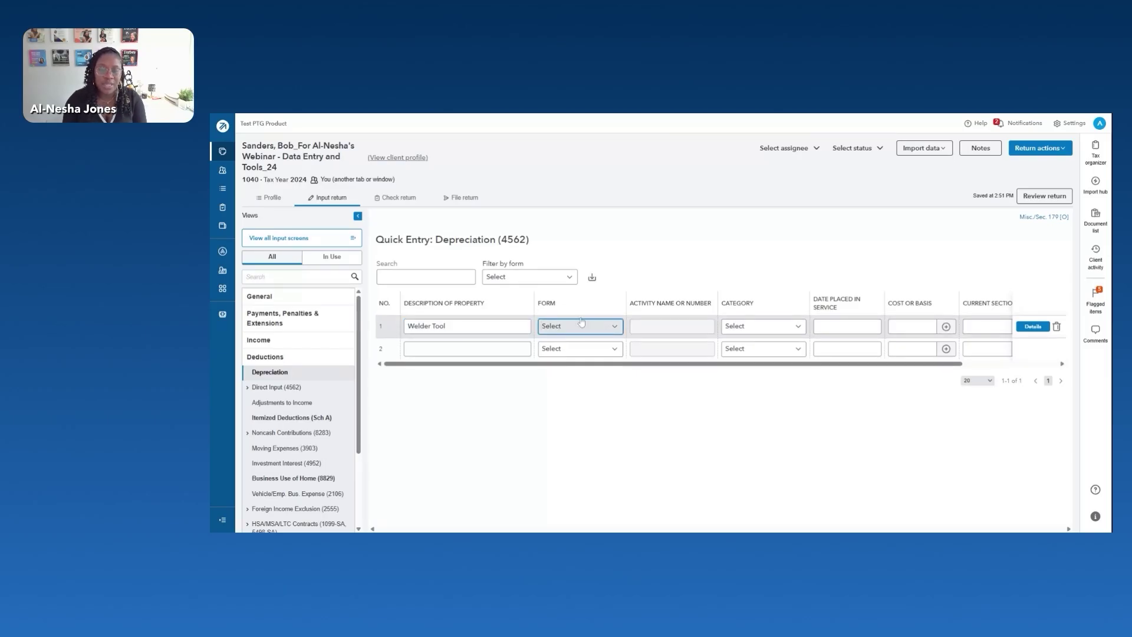
key(2)
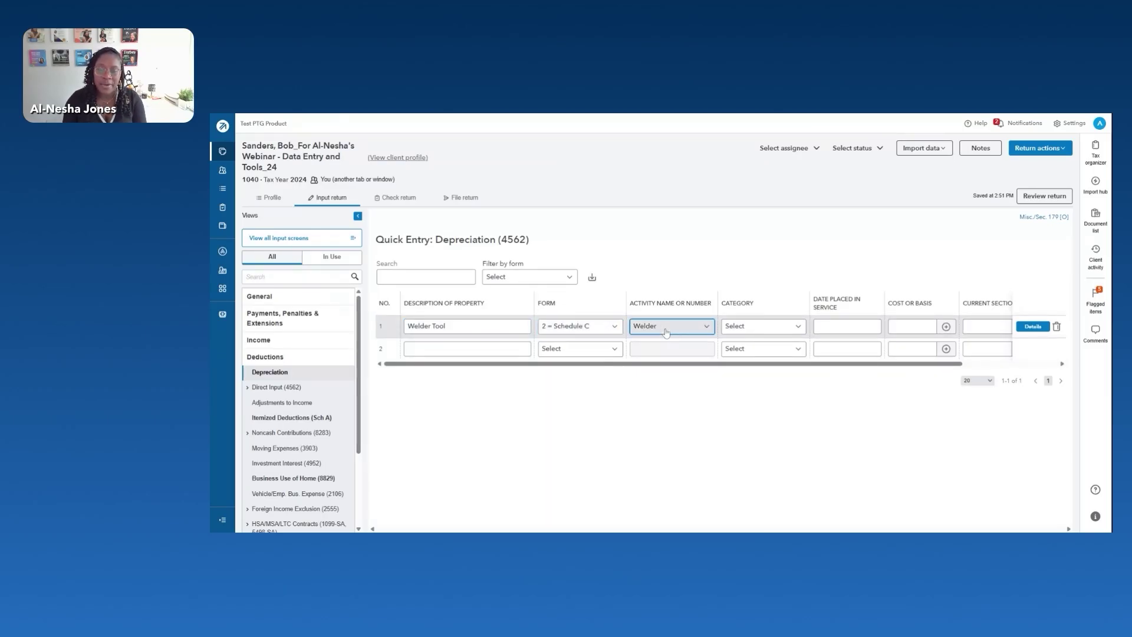
key(Tab)
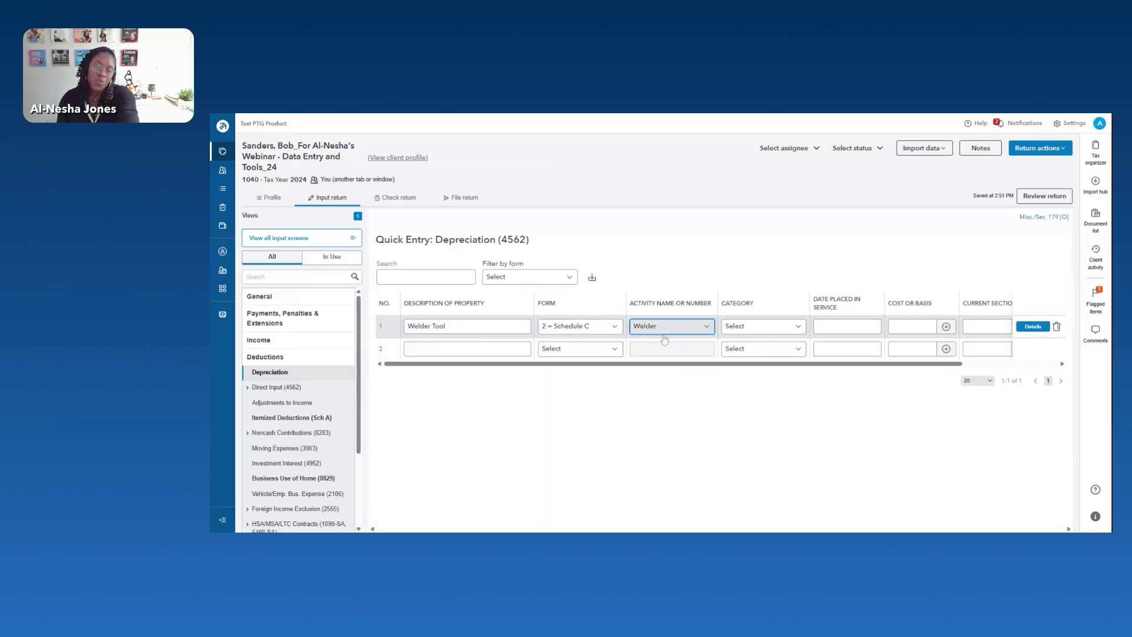
Set the Welder Tool's category to 3 = Machinery and Equipment, its date placed in service to 06/01/2024 and its cost to 7,000.
click(760, 331)
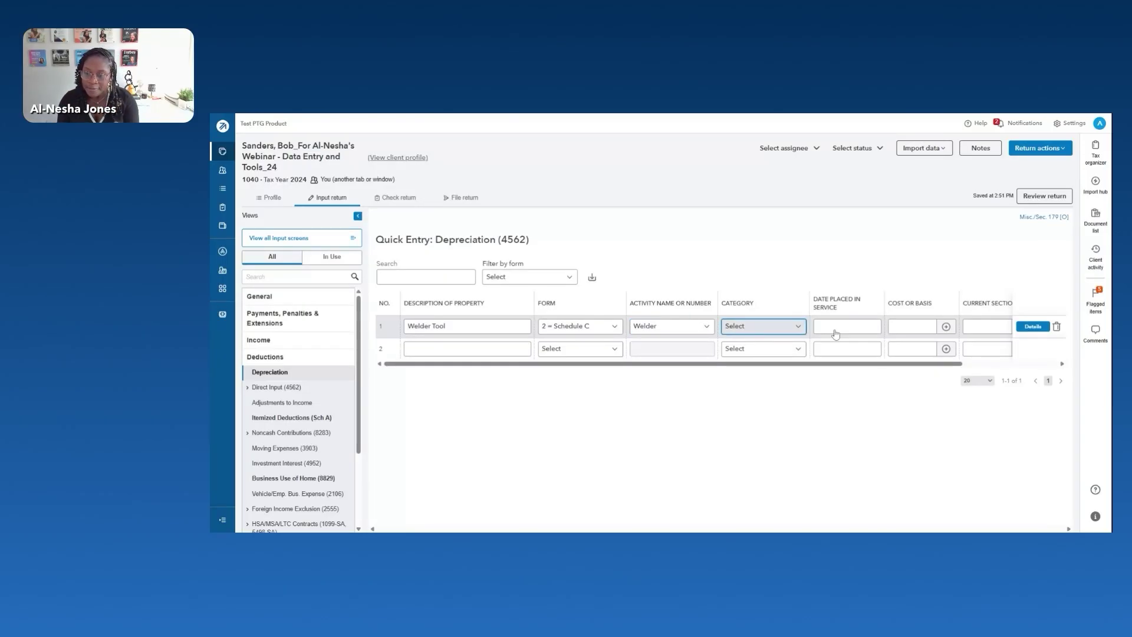
key(3)
key(Tab)
text(06/01/2024)
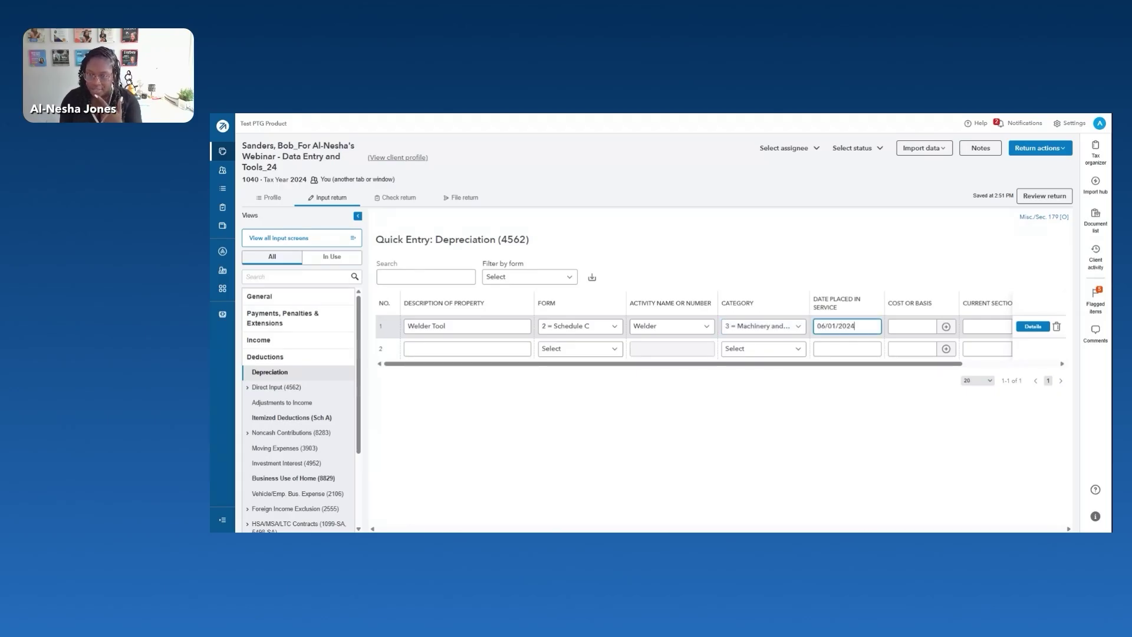
click(859, 379)
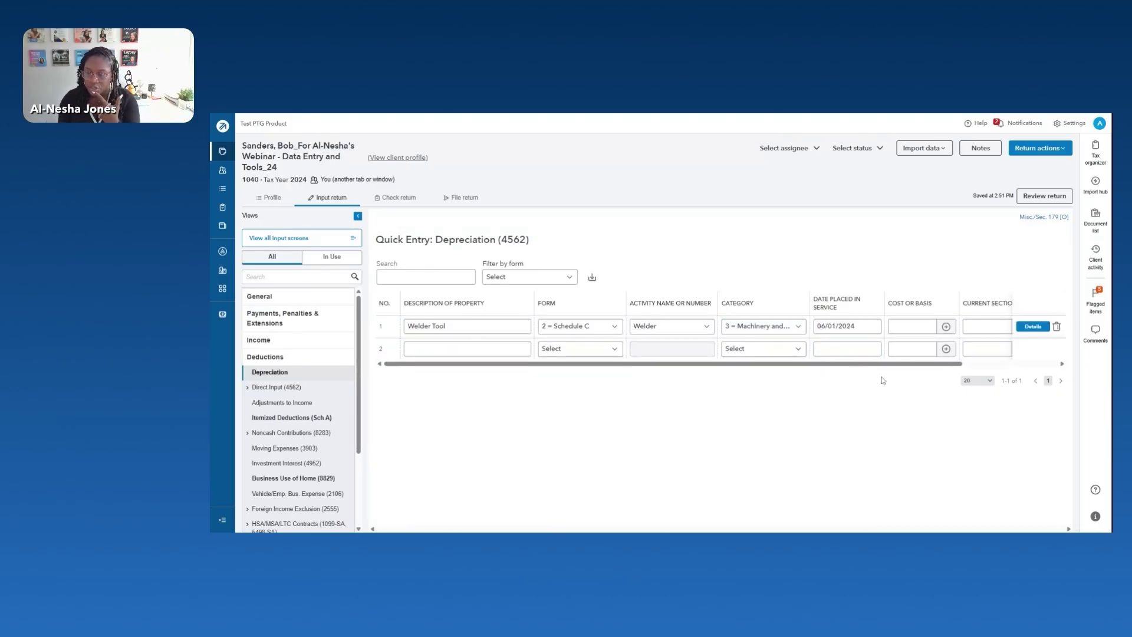
click(932, 325)
text(7000)
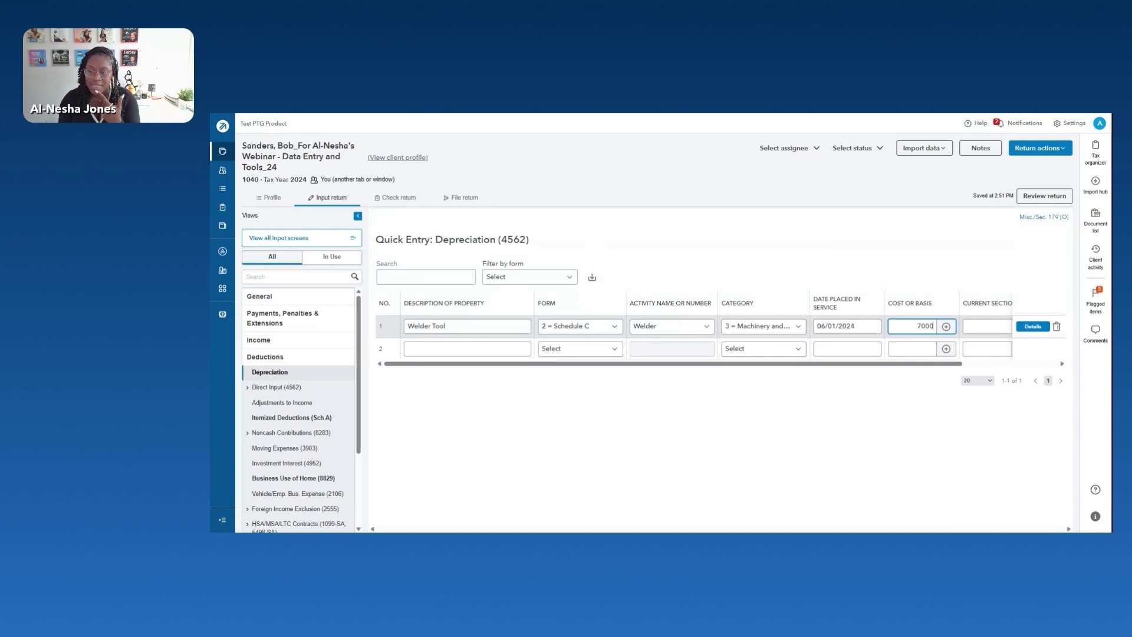
Set the Welder Tool's depreciation method to 53 = MACRS 5-year % for office equipment, rental furniture and fixtures.
scroll(889, 369, right, 3)
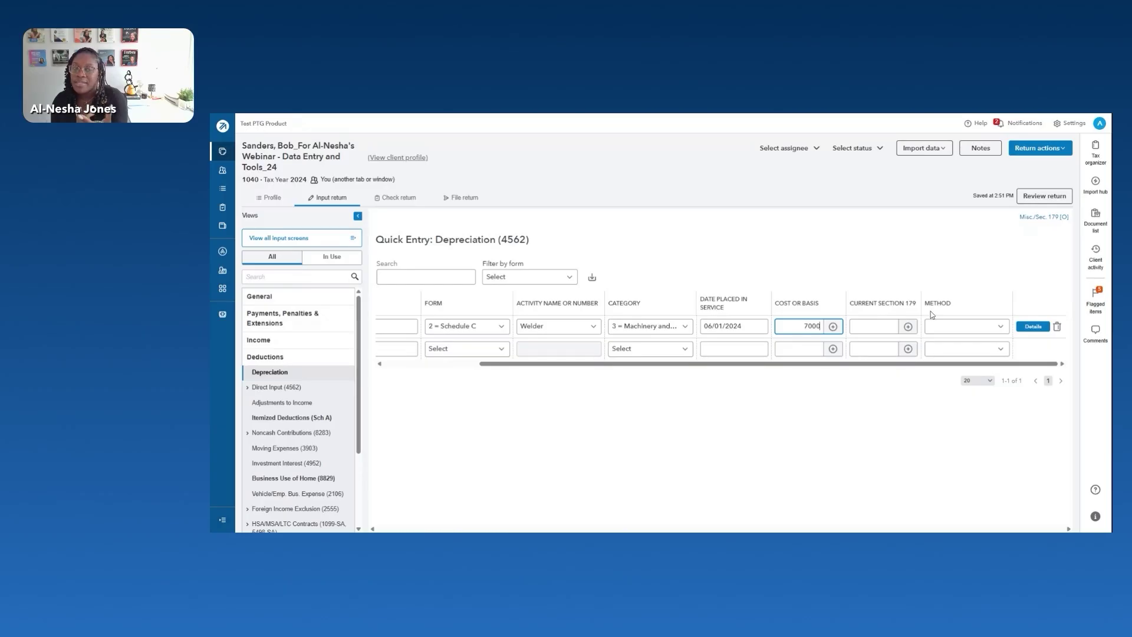
click(998, 330)
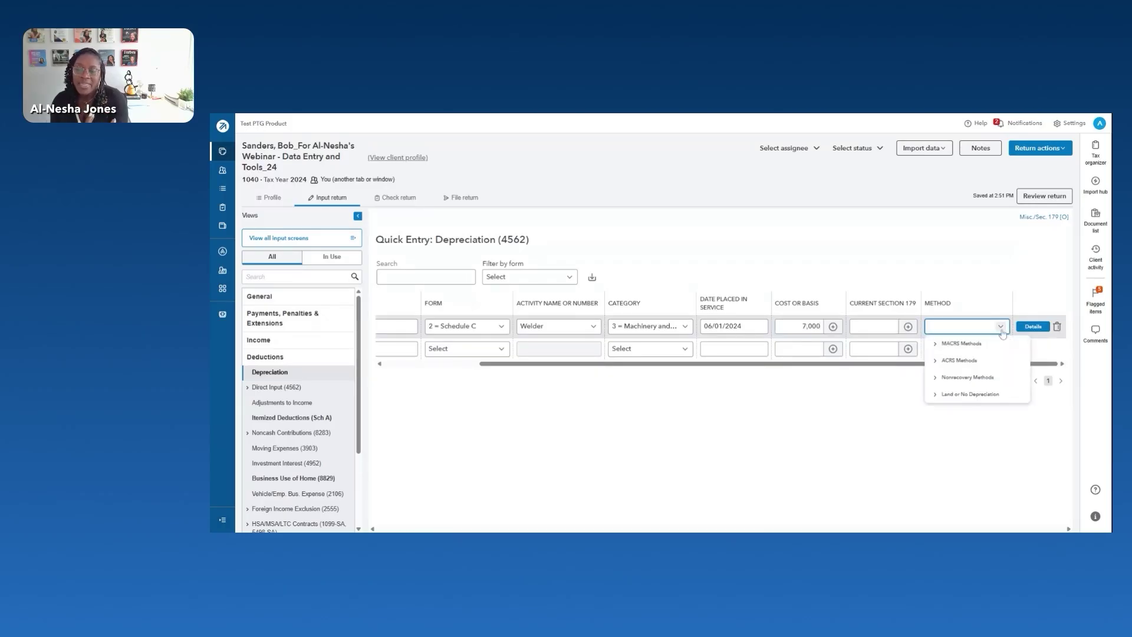
click(961, 343)
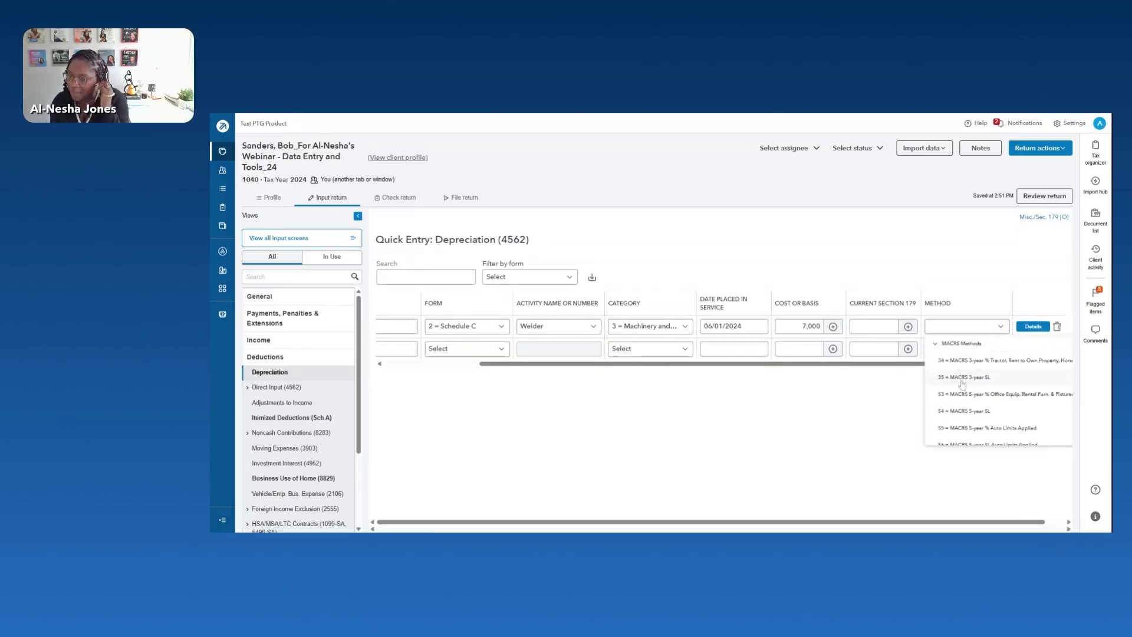
click(967, 394)
Examine the Welder Tool's detailed input for the listed property, disposition, asset information and regular depreciation fields.
click(1033, 326)
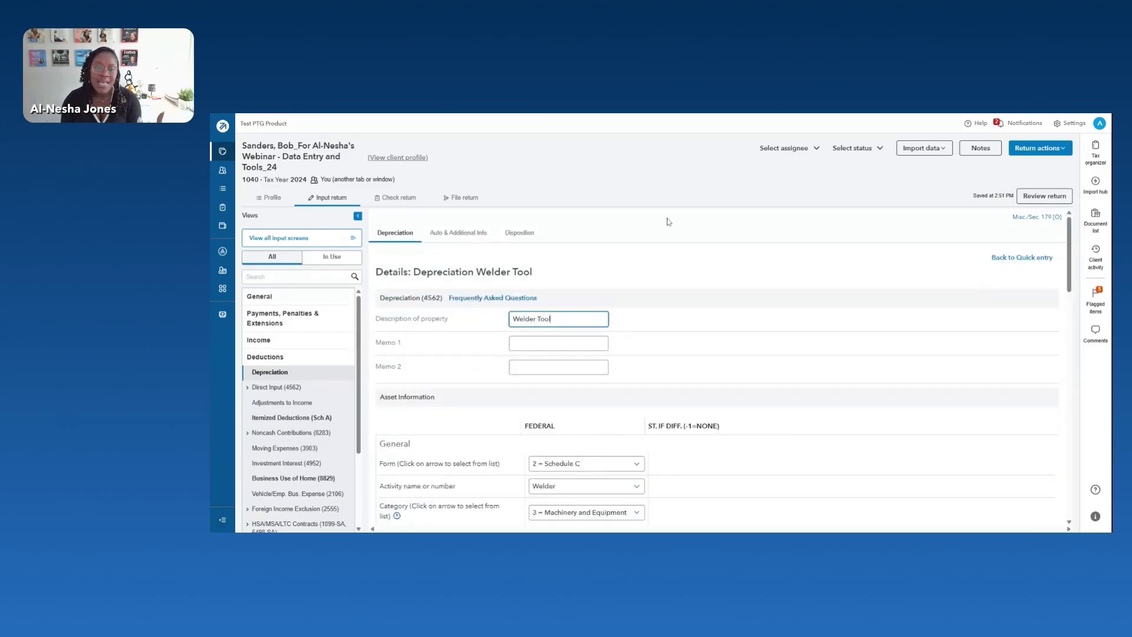
click(473, 236)
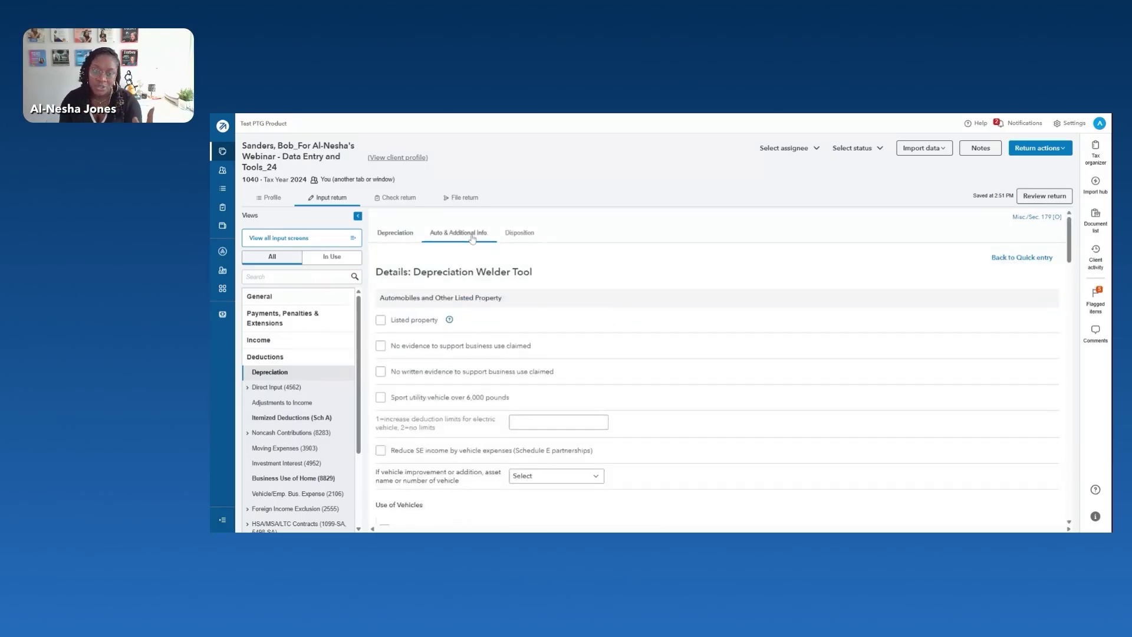
click(529, 235)
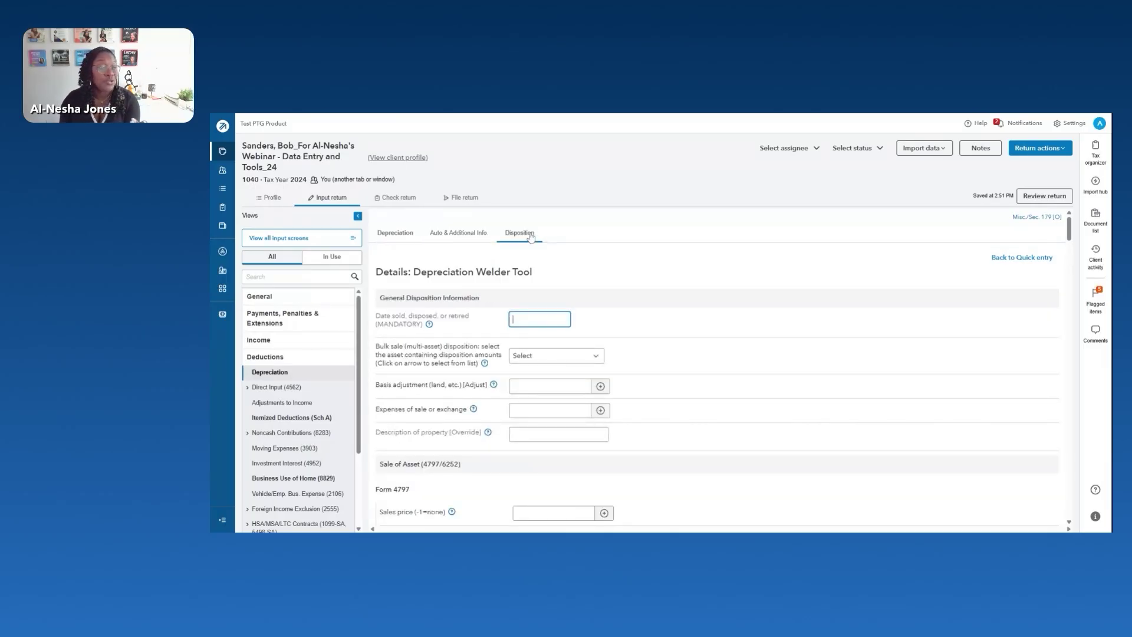
click(402, 235)
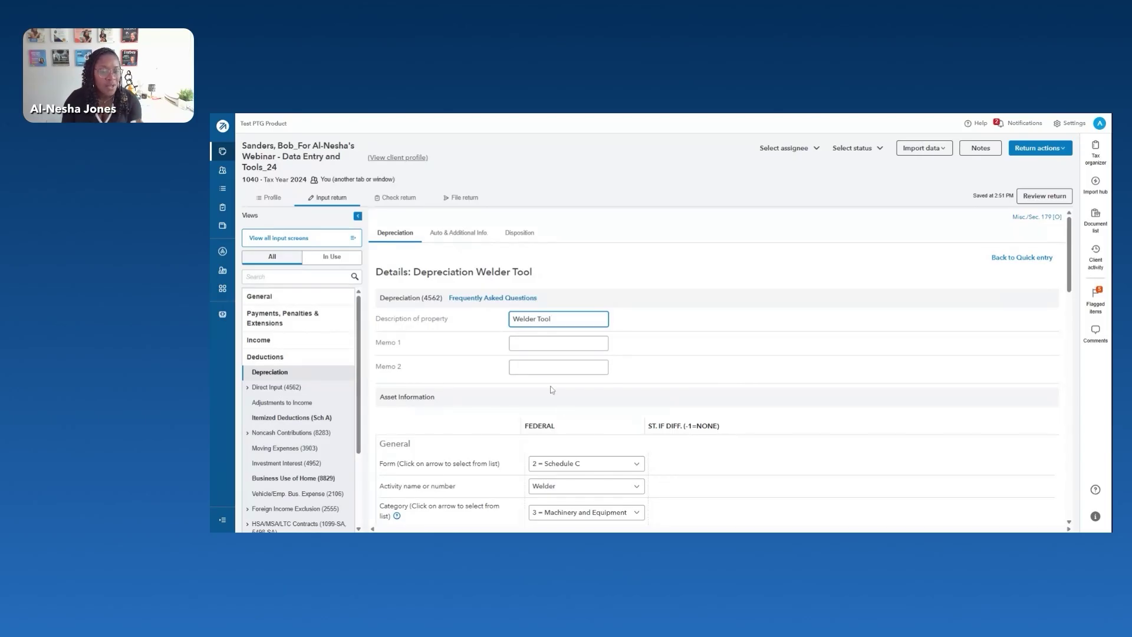
scroll(552, 390, down, 3)
click(553, 397)
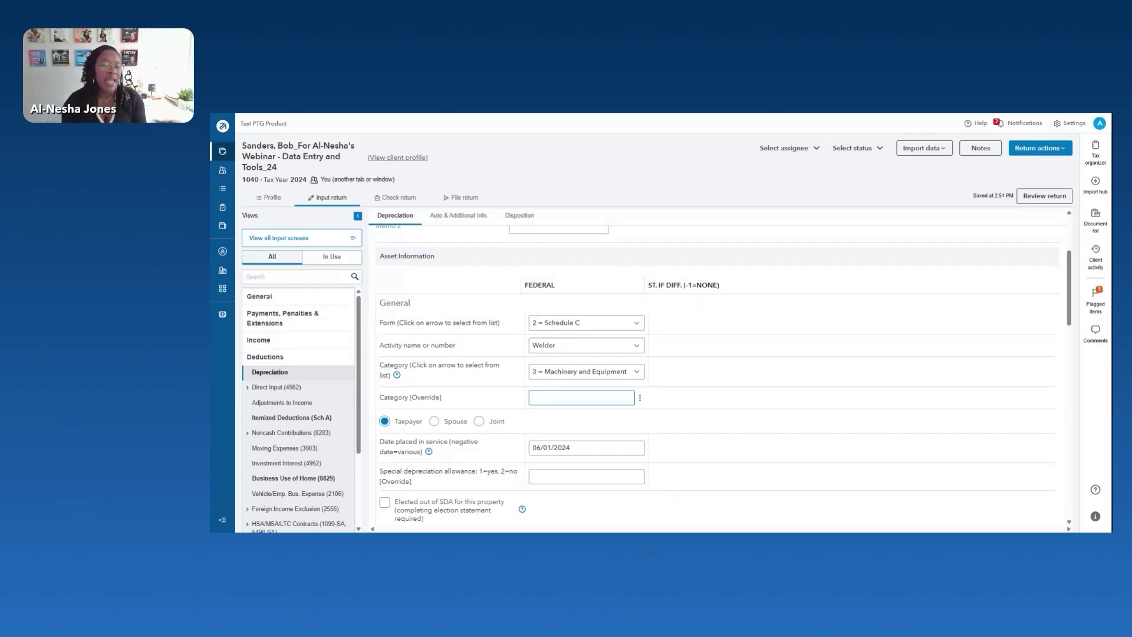
click(496, 400)
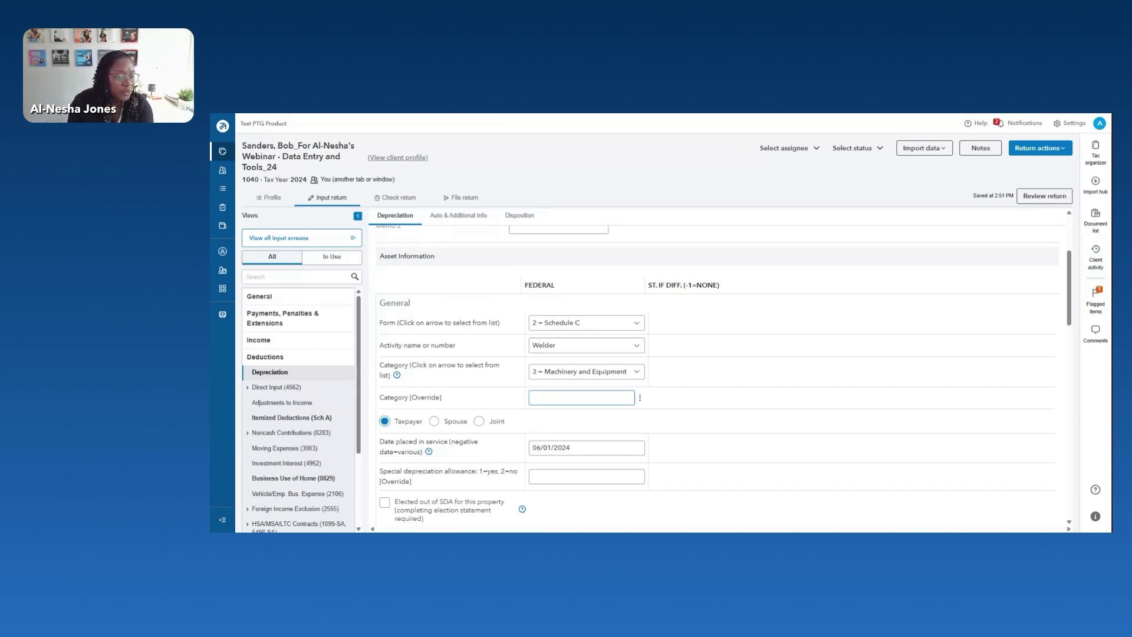
scroll(441, 416, down, 3)
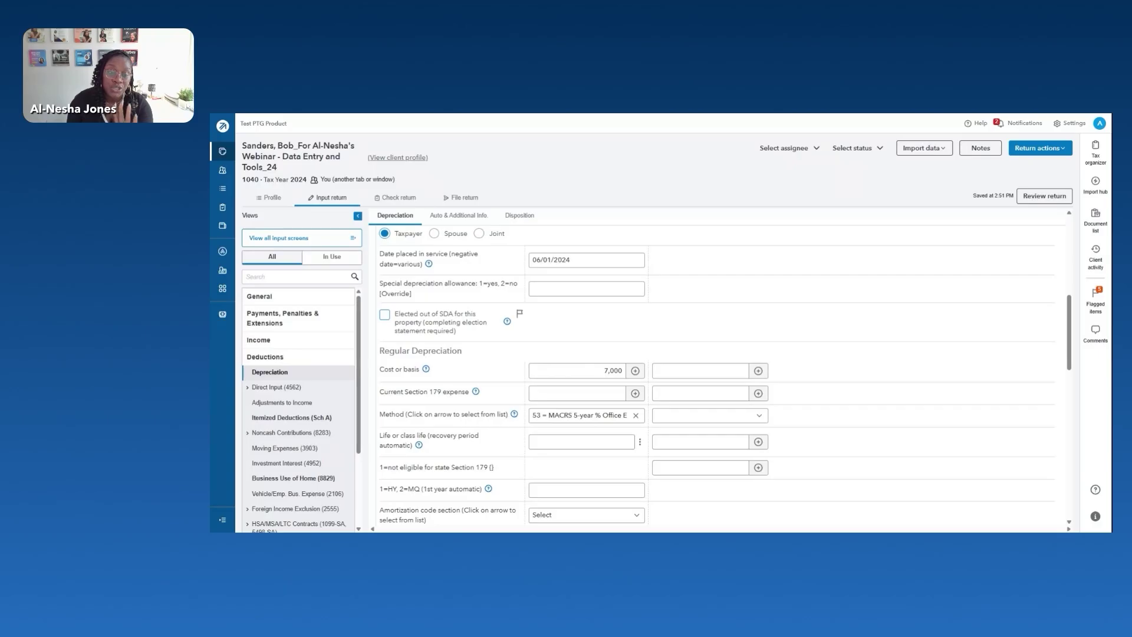
Check the return's current-year regular summary depreciation schedule for the Welder Tool.
click(400, 199)
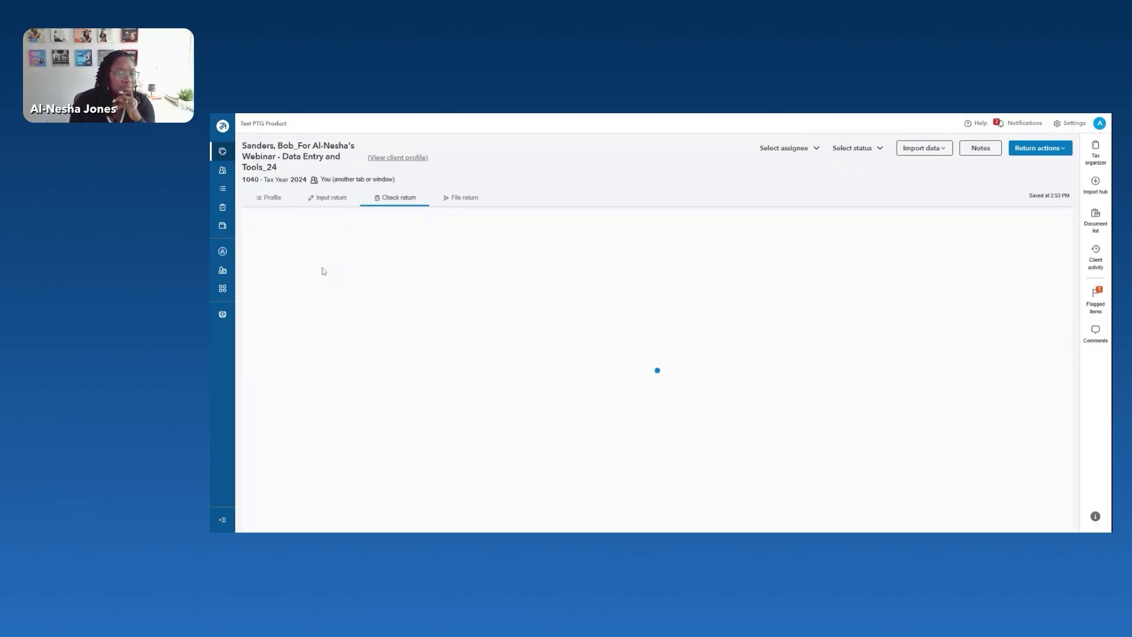
click(260, 272)
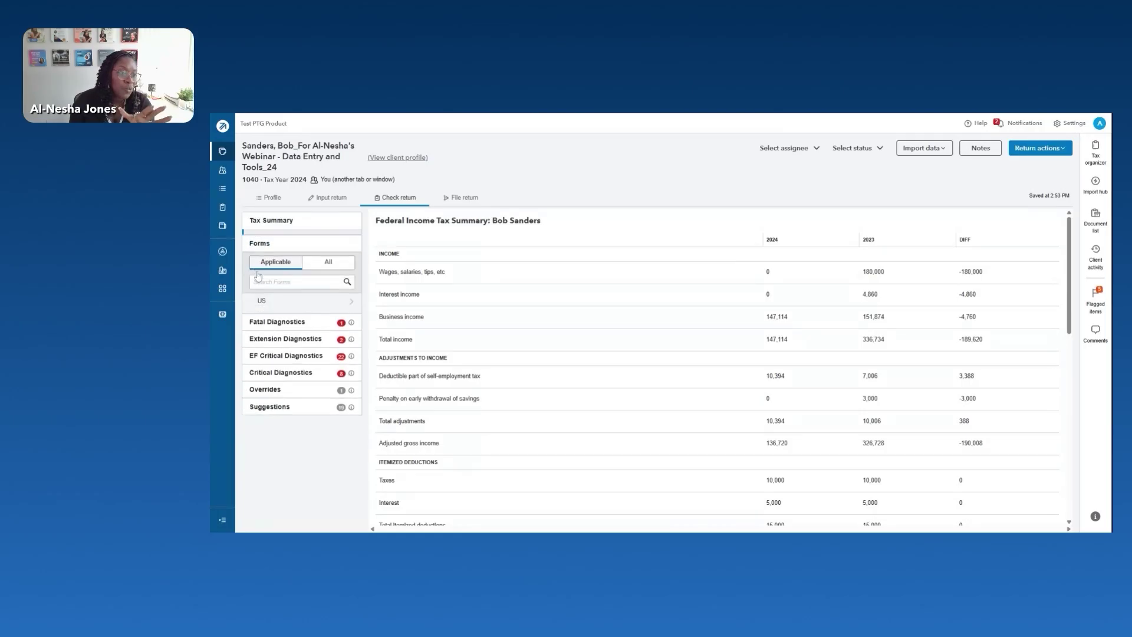
click(268, 295)
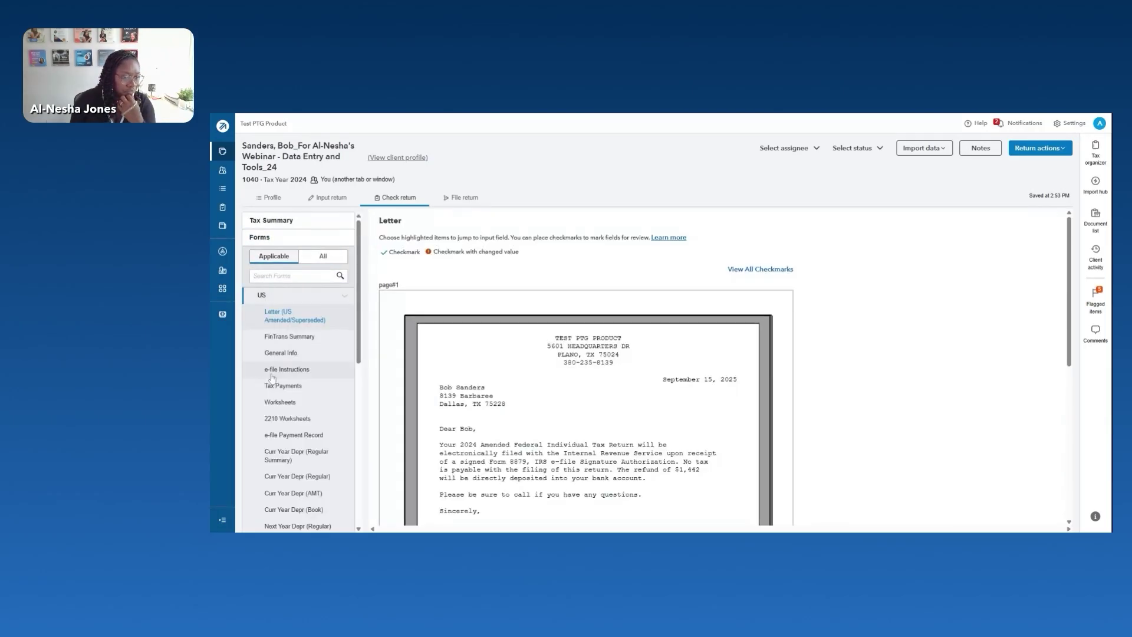
scroll(272, 382, down, 1)
scroll(272, 382, down, 1)
click(269, 367)
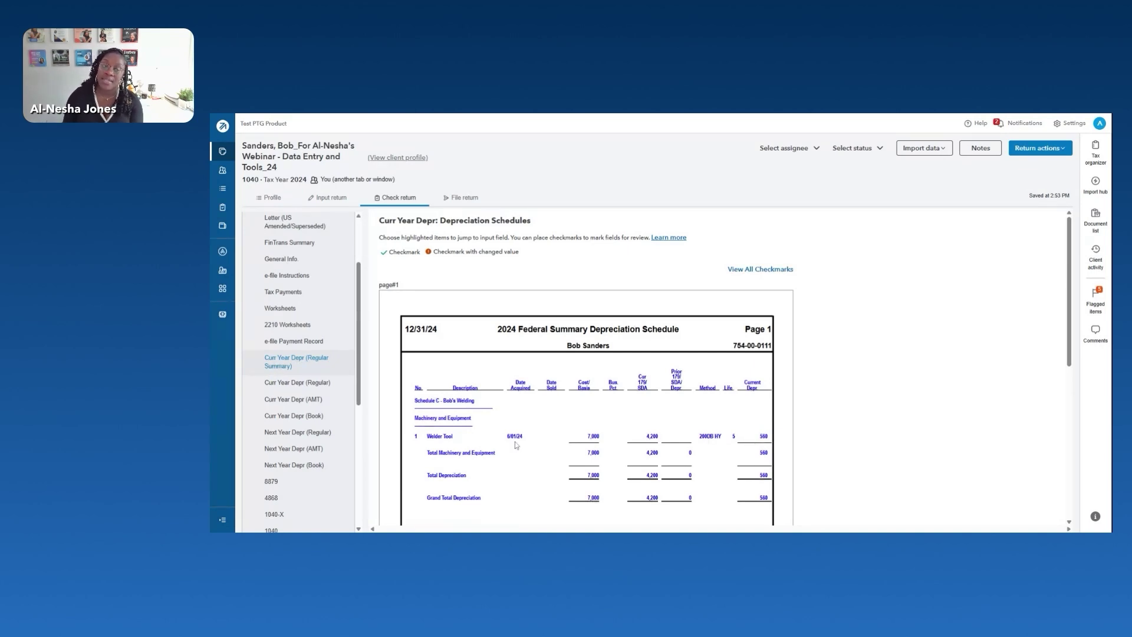
Check the depreciation and section 179 expense deduction on line 13 of the Welder business's Schedule C.
scroll(270, 433, down, 3)
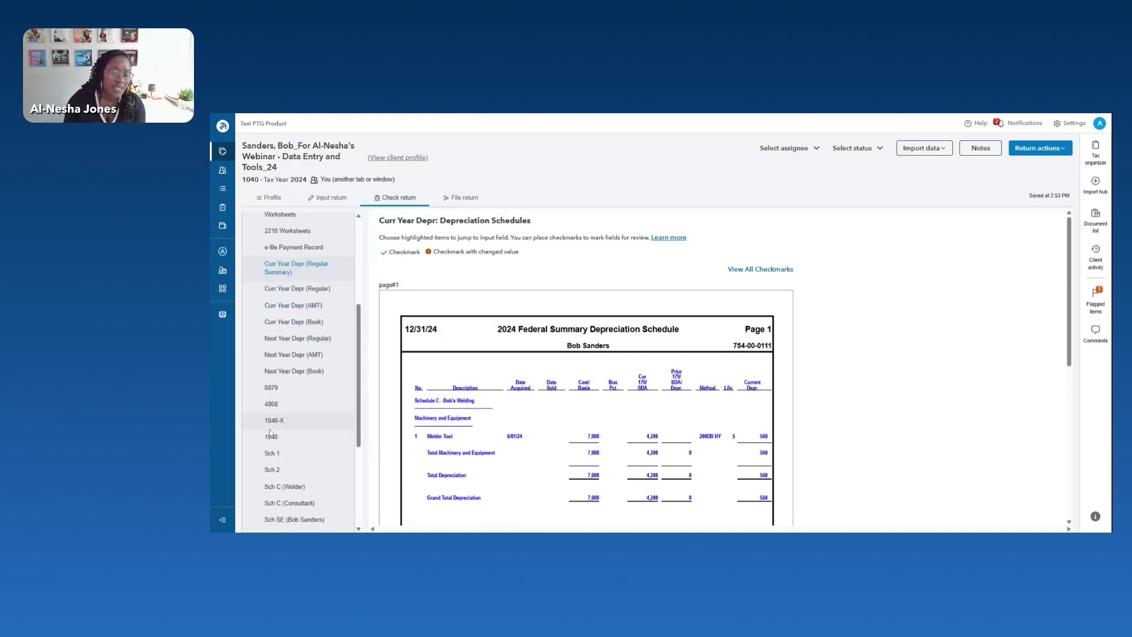
click(283, 488)
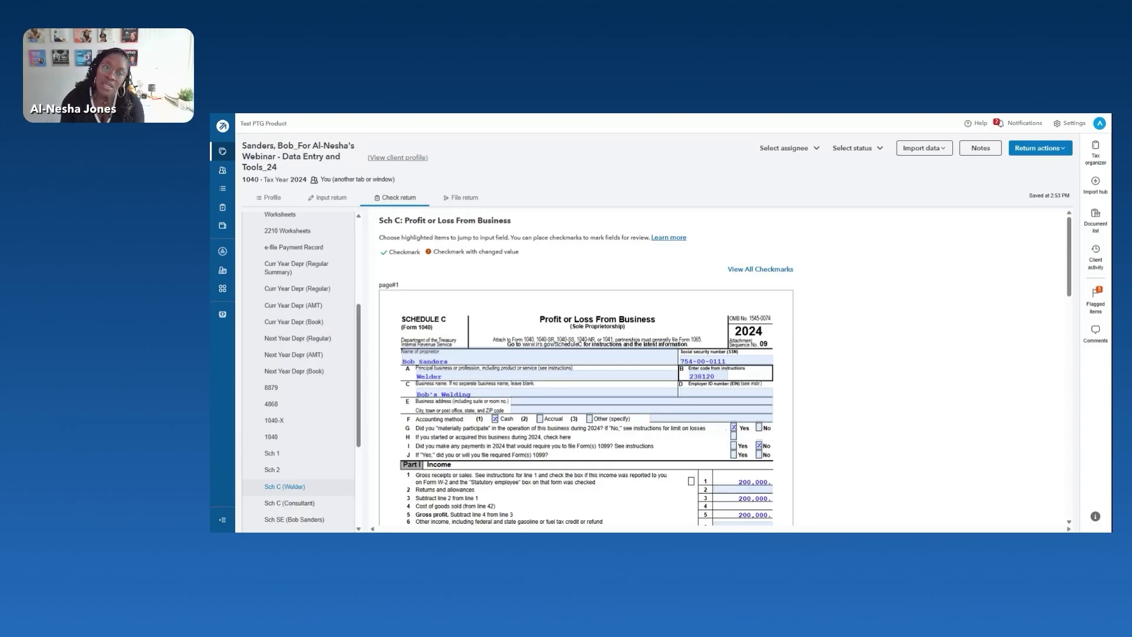
scroll(515, 273, down, 4)
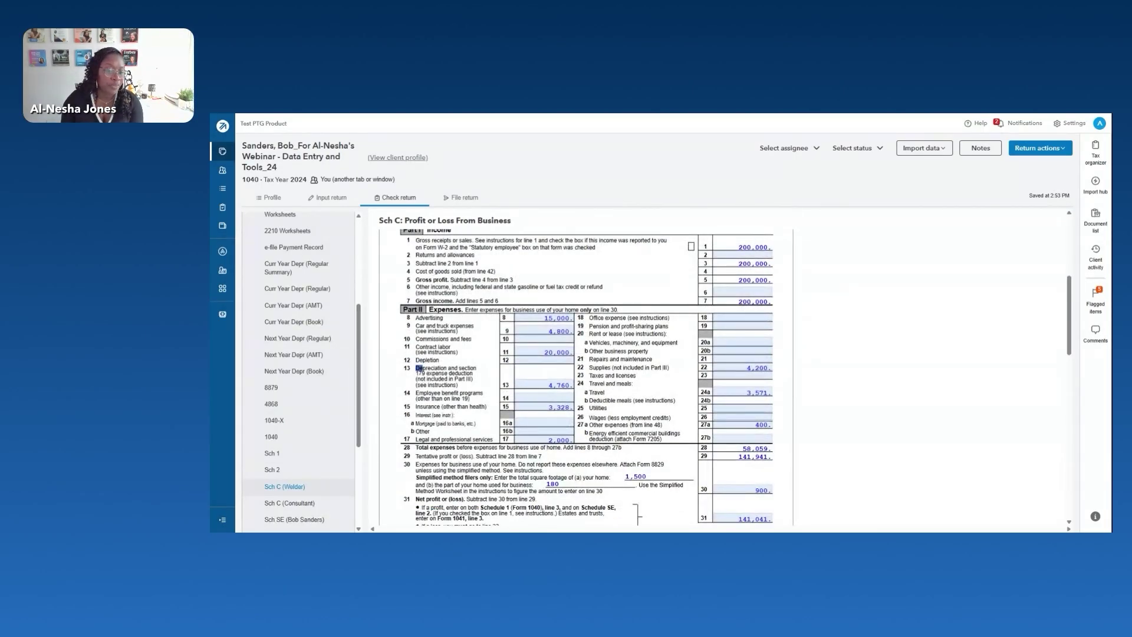
drag(416, 367, 486, 374)
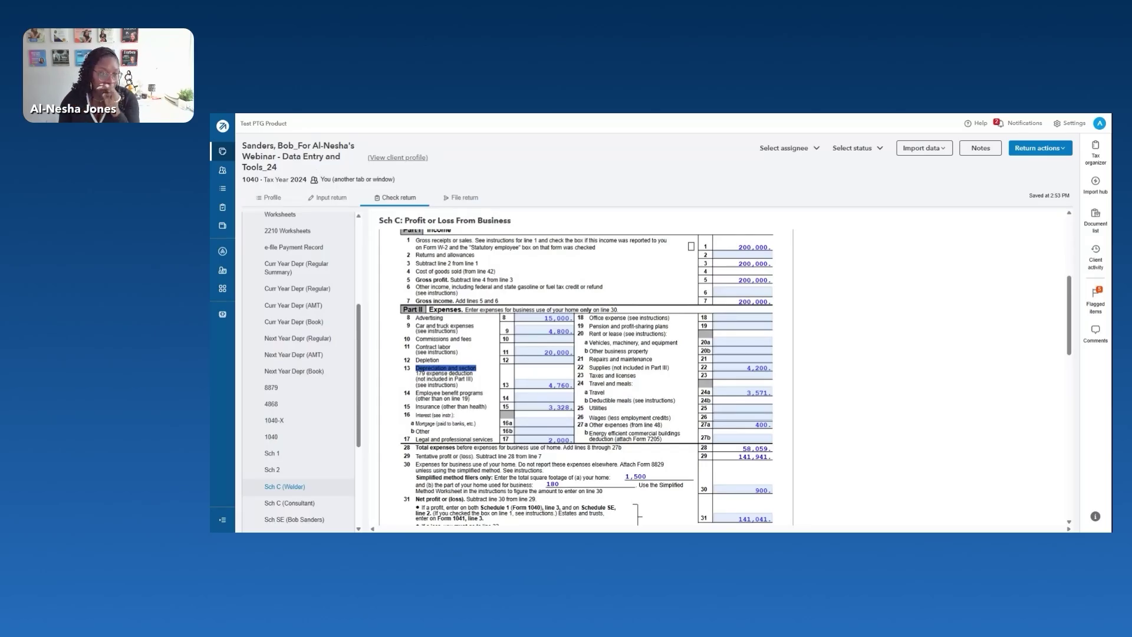
Set the Welder Tool's current Section 179 expense to 7,000 in its detailed depreciation input.
click(332, 198)
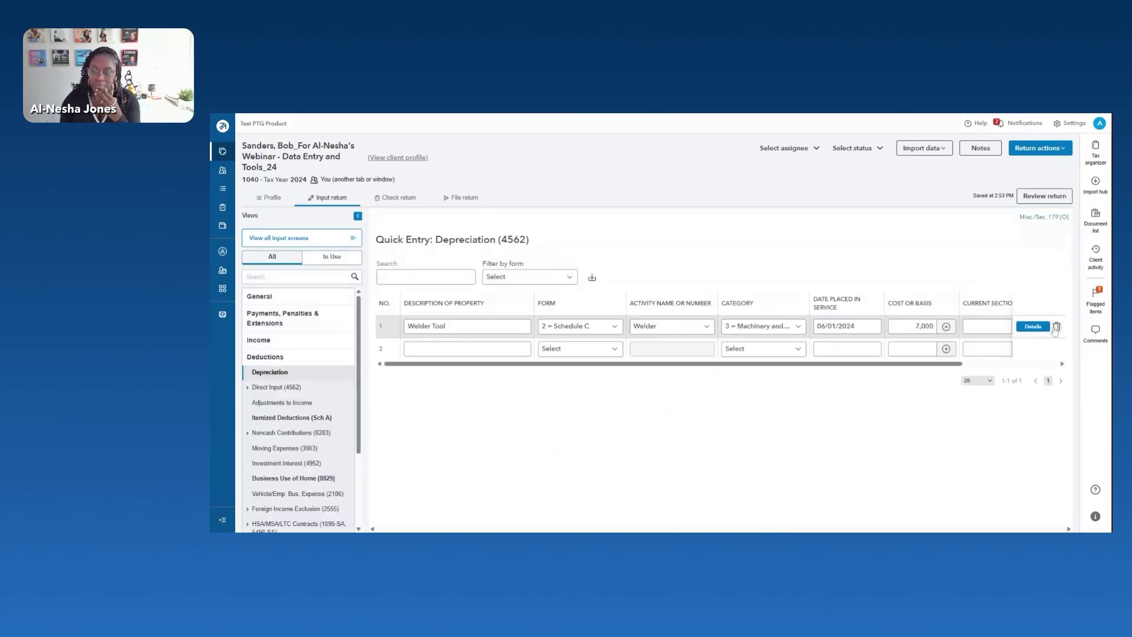
click(1033, 327)
scroll(1044, 331, down, 8)
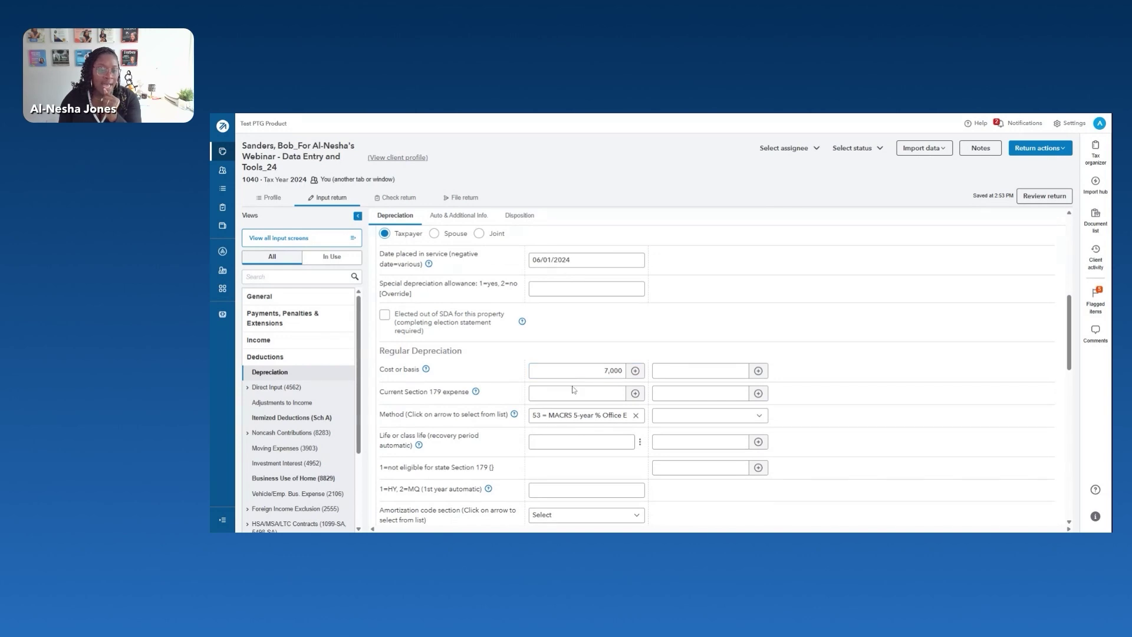
click(573, 390)
text(7)
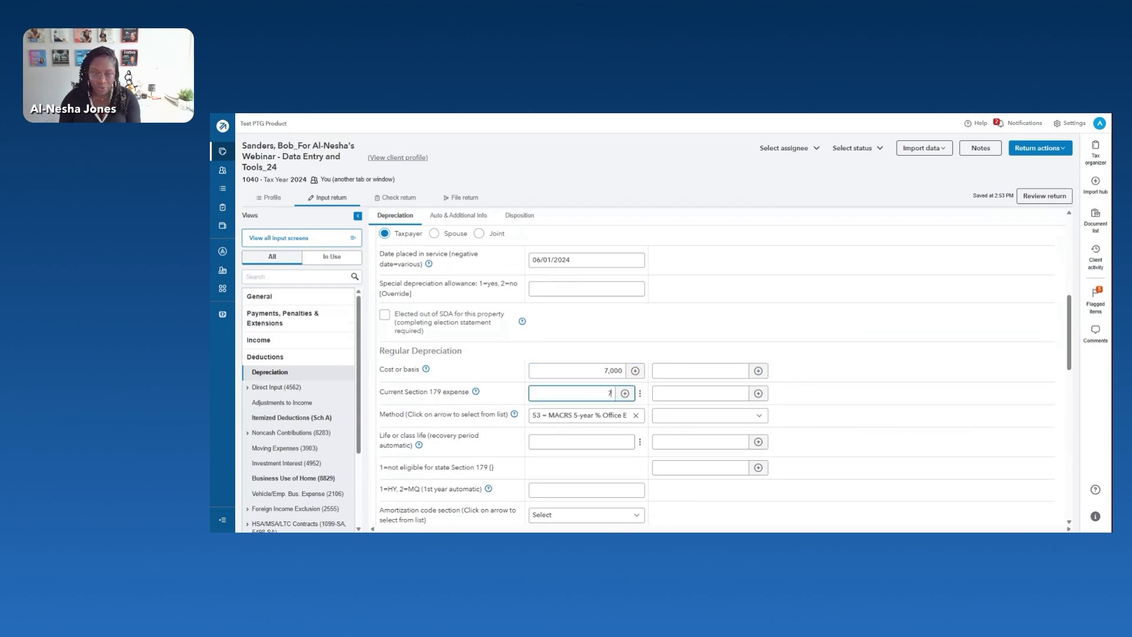
text(,000)
Read the help article on current Section 179 expense, including its passage on requesting excessive section 179.
click(476, 392)
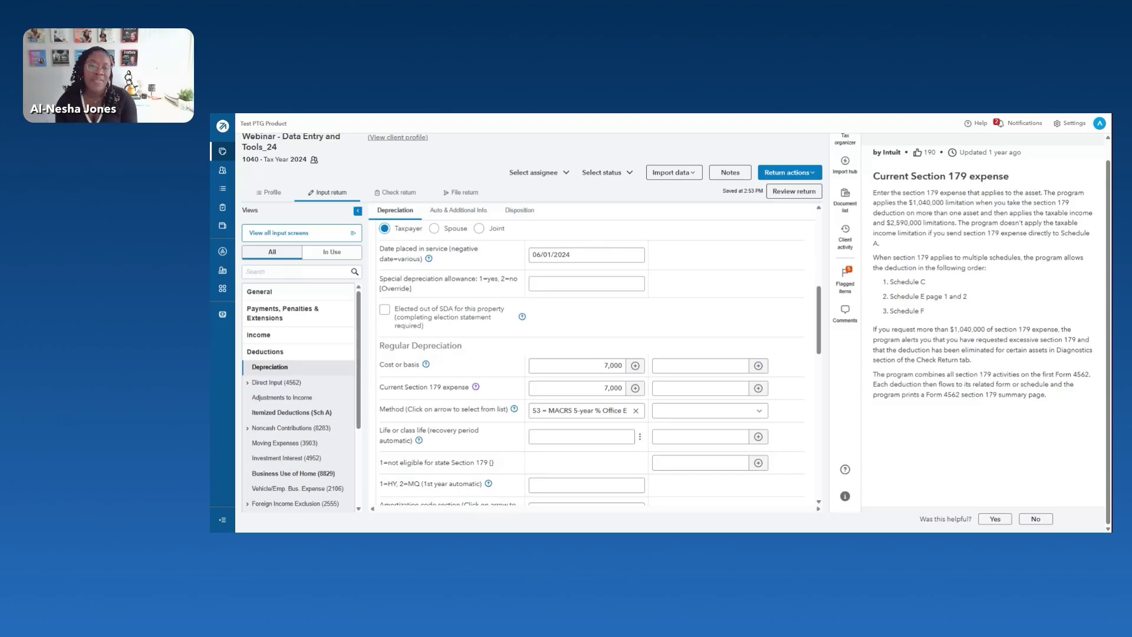
click(387, 196)
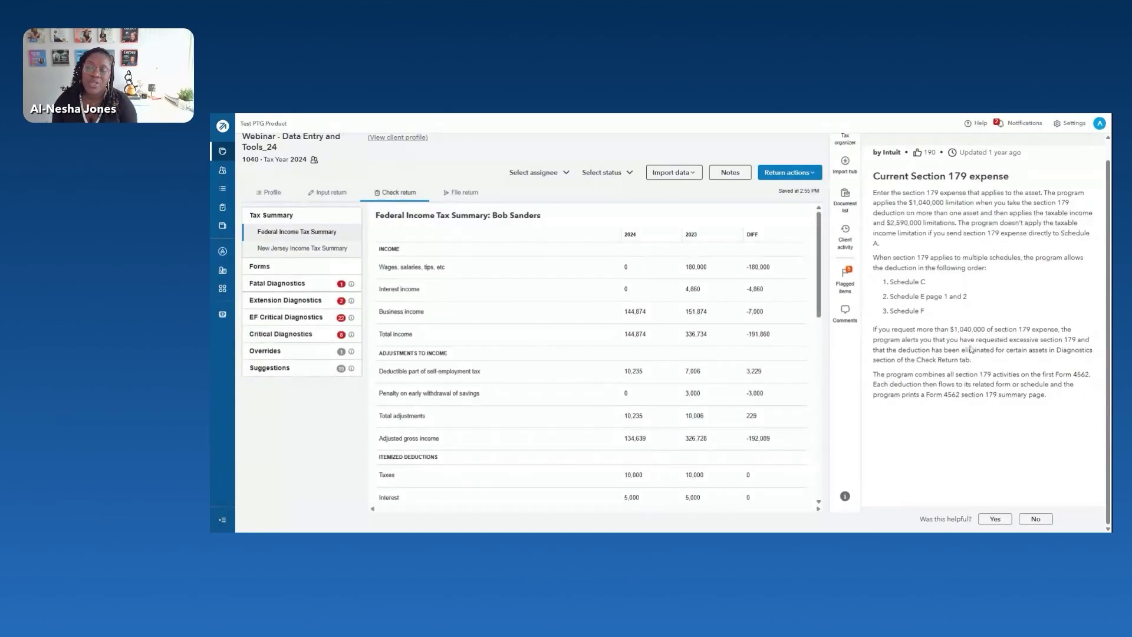
drag(954, 340, 1047, 339)
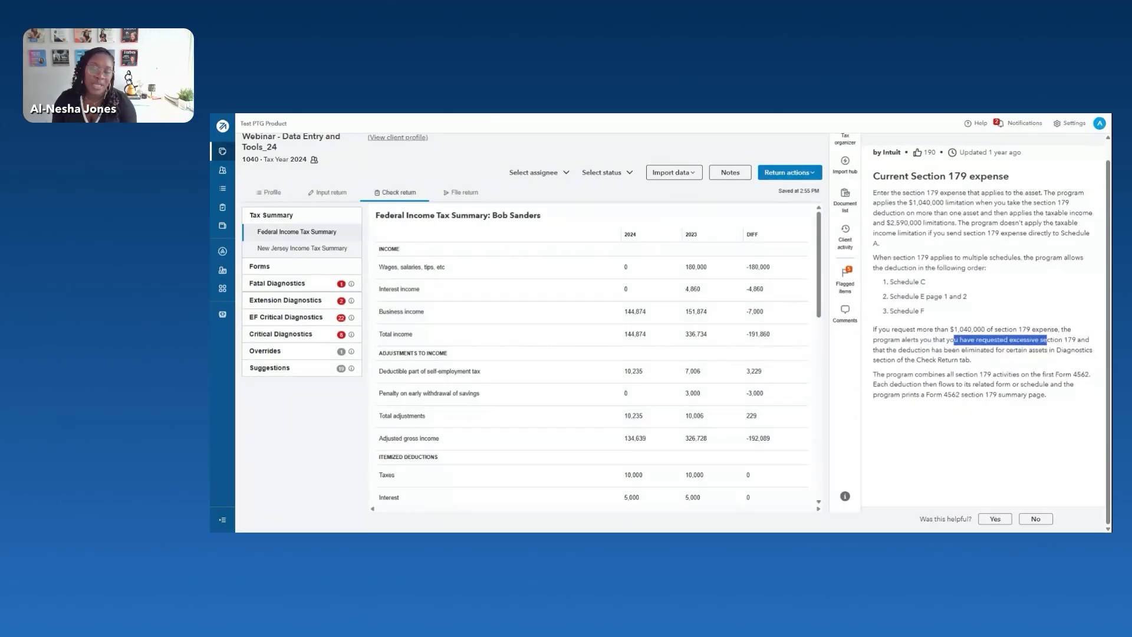
click(1049, 340)
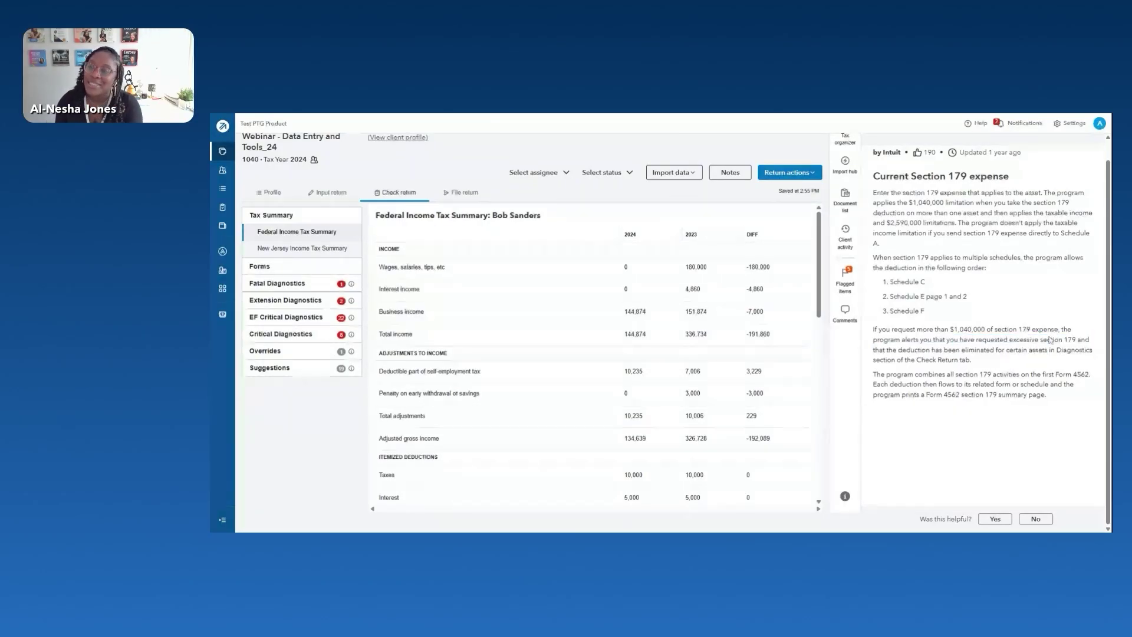
Check the Welder Tool's Section 179 amount on the current-year regular summary depreciation schedule.
click(267, 266)
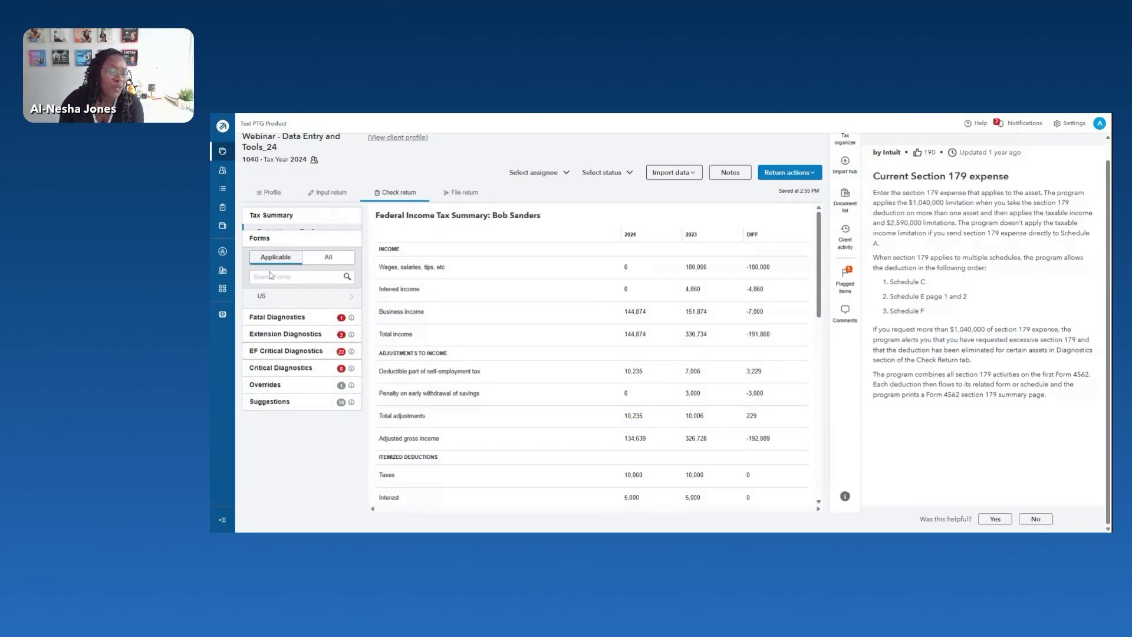
click(283, 295)
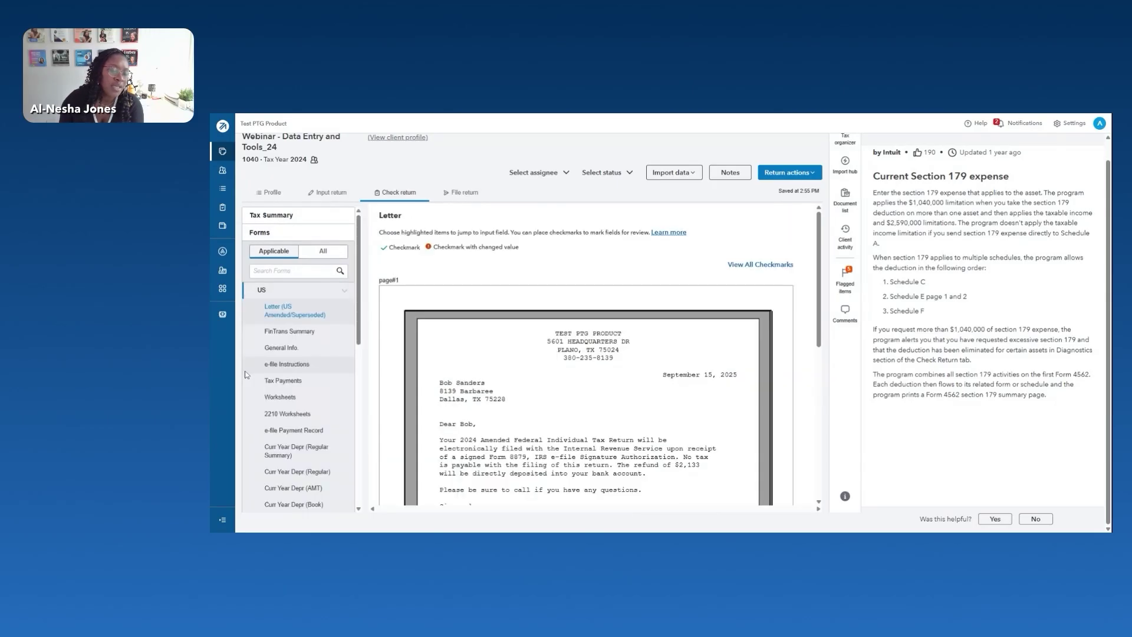
scroll(306, 401, down, 1)
click(308, 404)
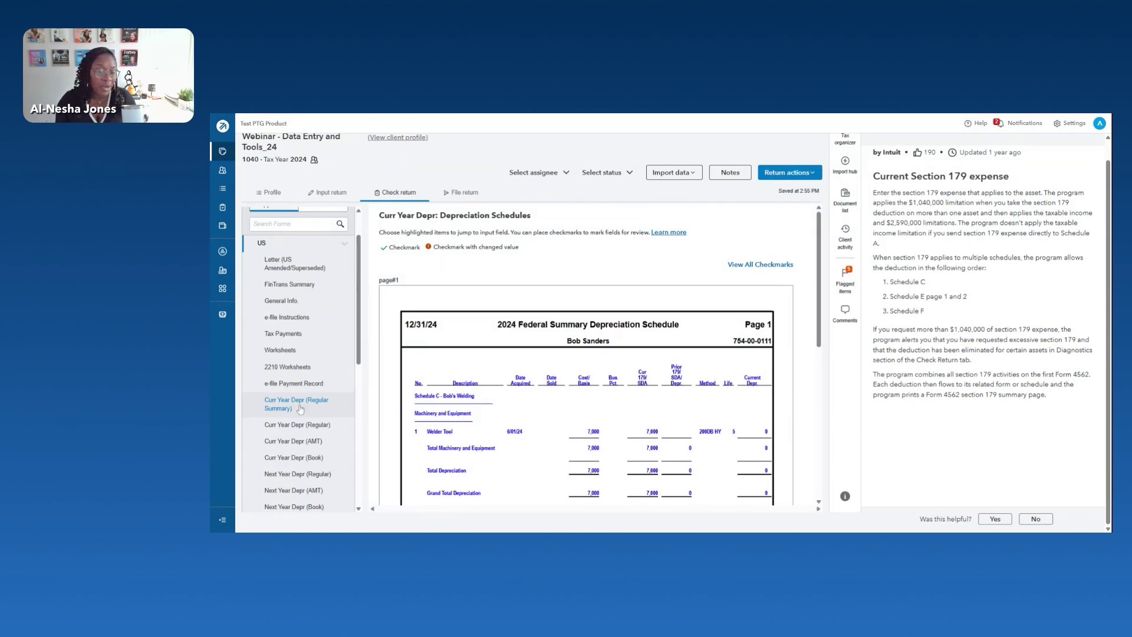
Check the next-year regular and book depreciation schedules for the Welder Tool.
scroll(300, 413, down, 1)
click(290, 428)
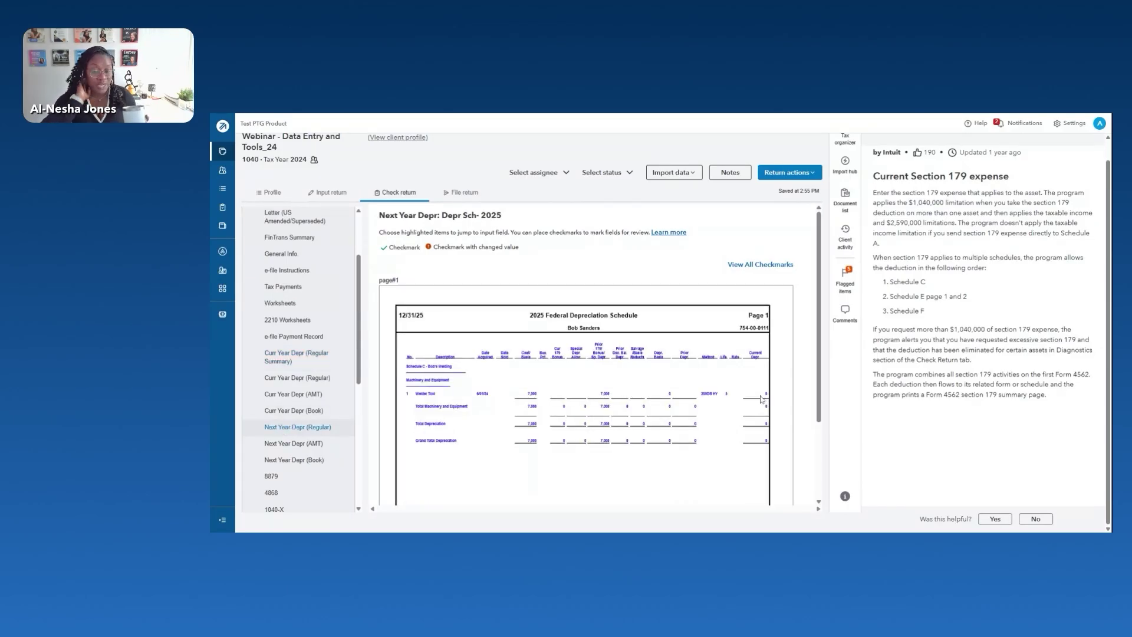
click(295, 460)
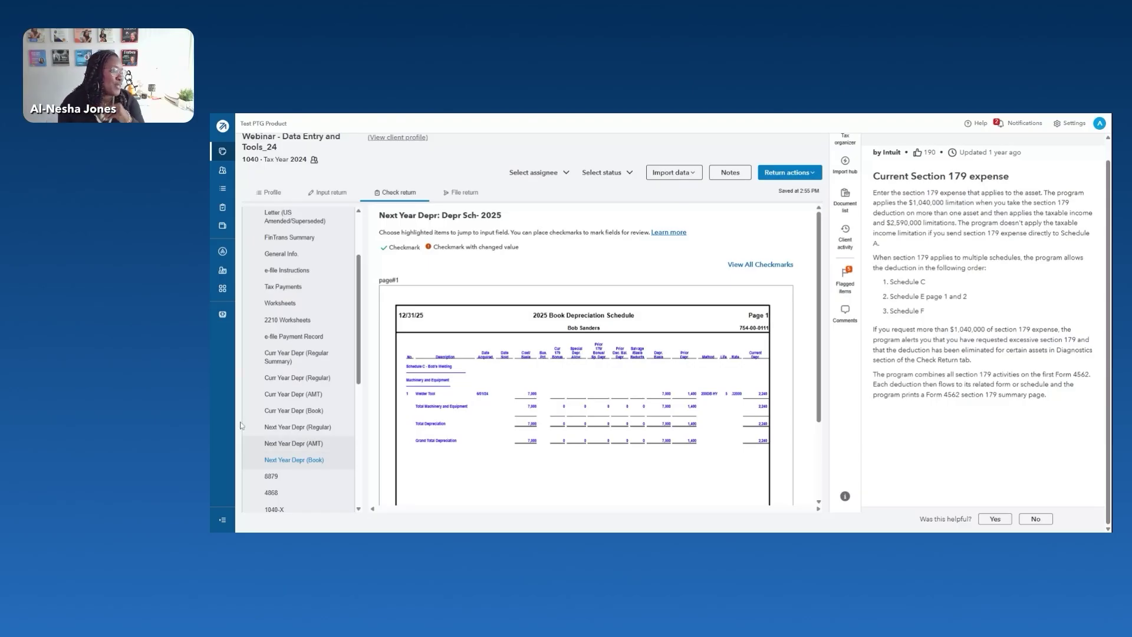
Clear the current Section 179 expense from the Welder Tool's regular depreciation details.
click(333, 192)
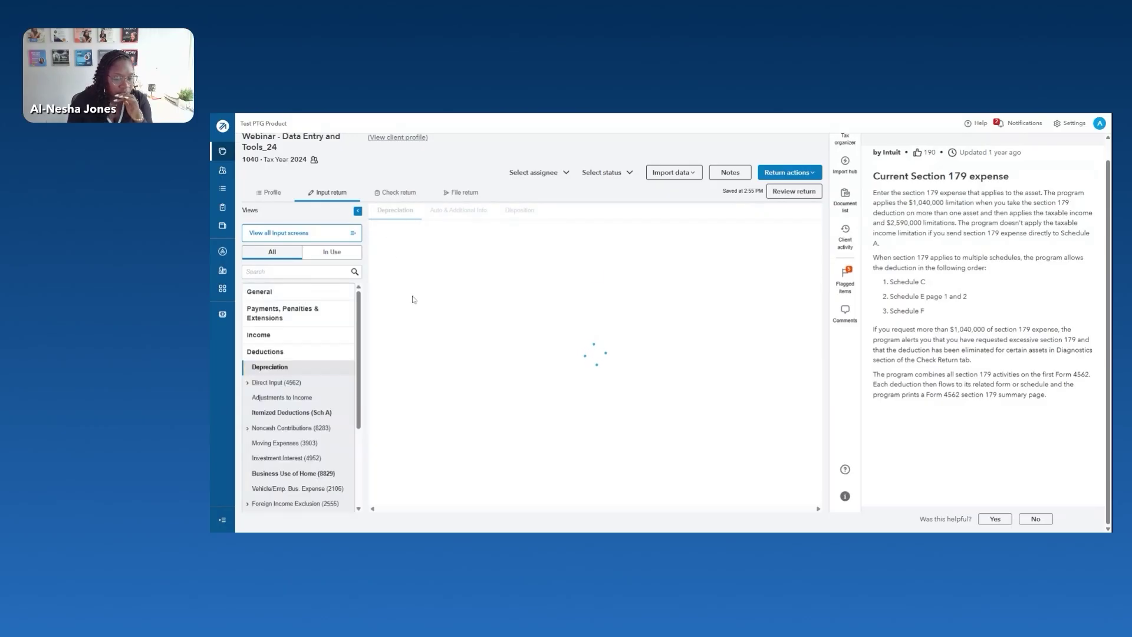
click(782, 321)
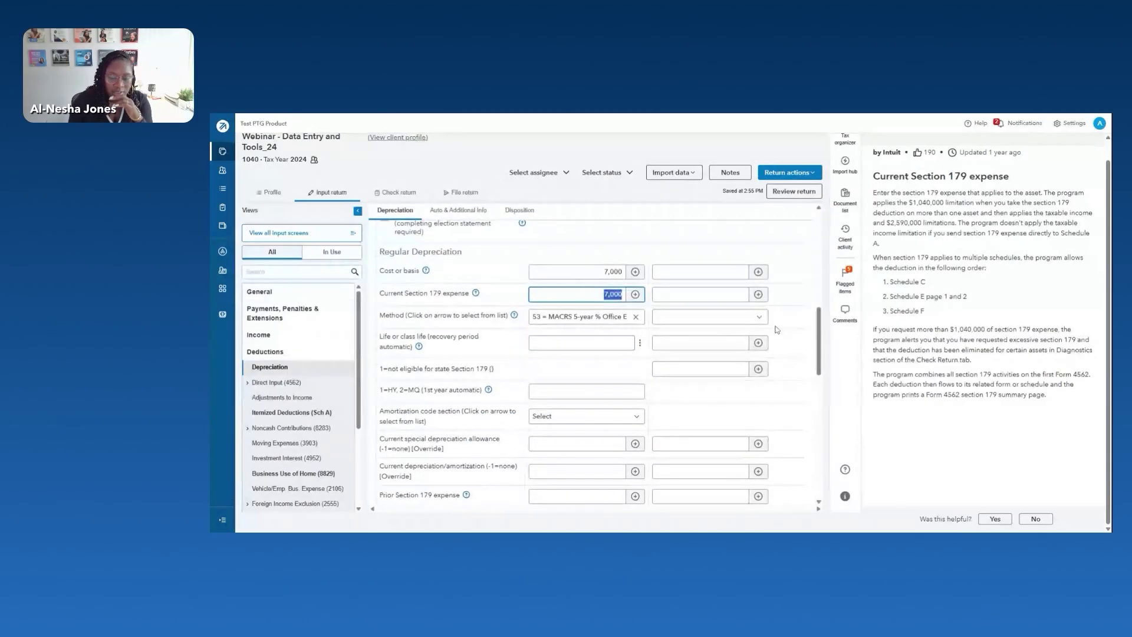
click(721, 258)
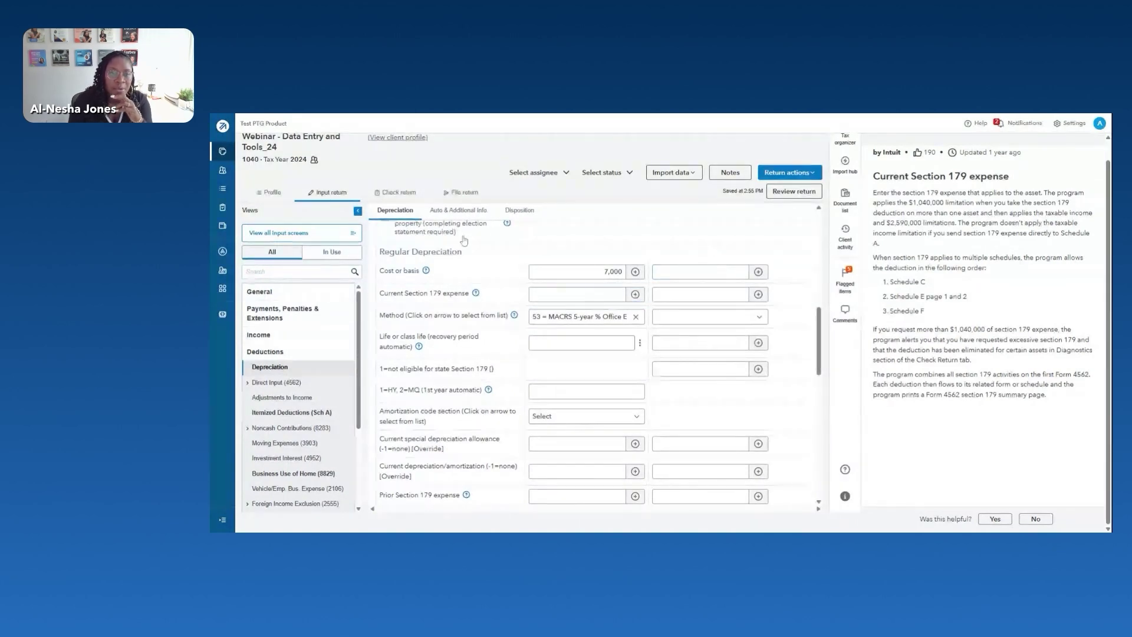
Examine the Welder Tool's disposition input, including the date sold, Form 4797 and Form 6252 fields.
click(512, 214)
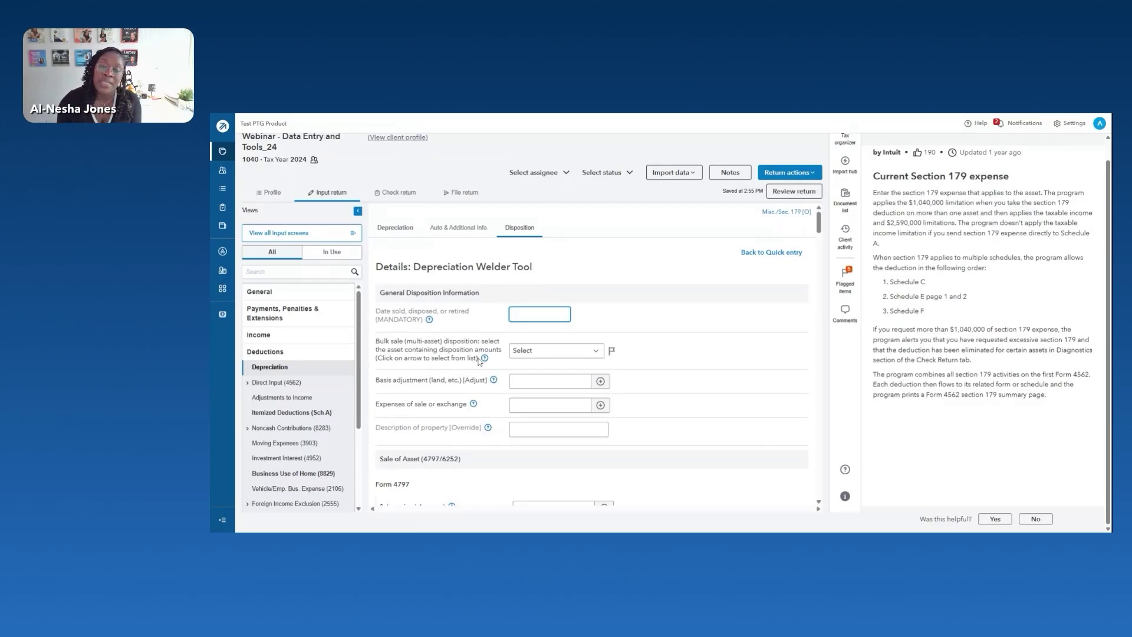
scroll(476, 360, down, 5)
scroll(476, 358, up, 3)
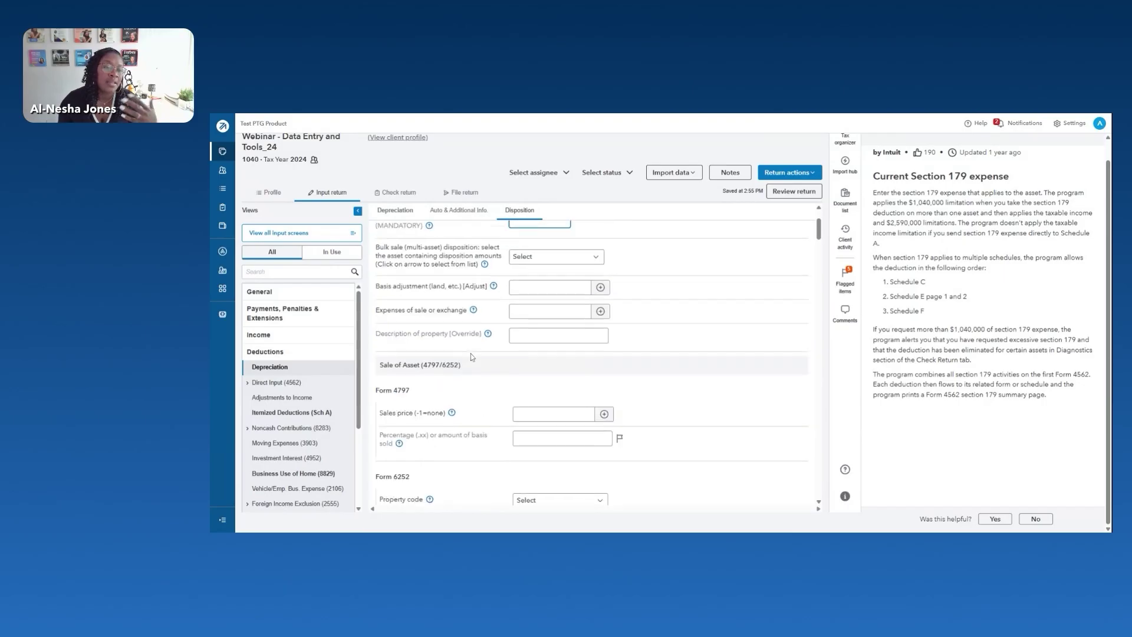
scroll(471, 356, down, 3)
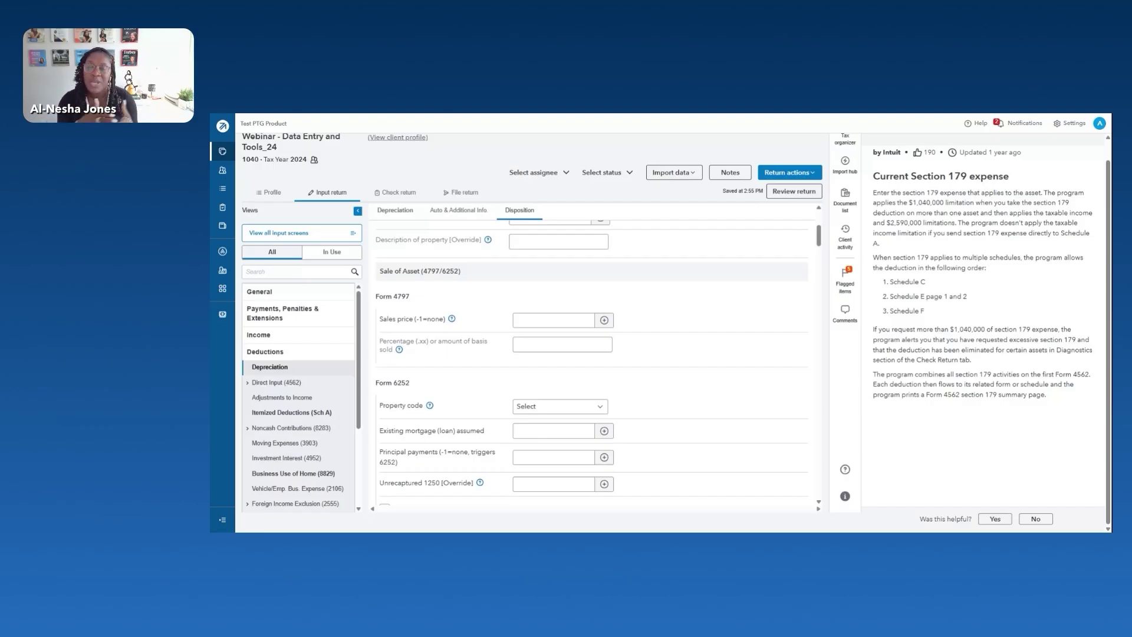
scroll(589, 353, up, 5)
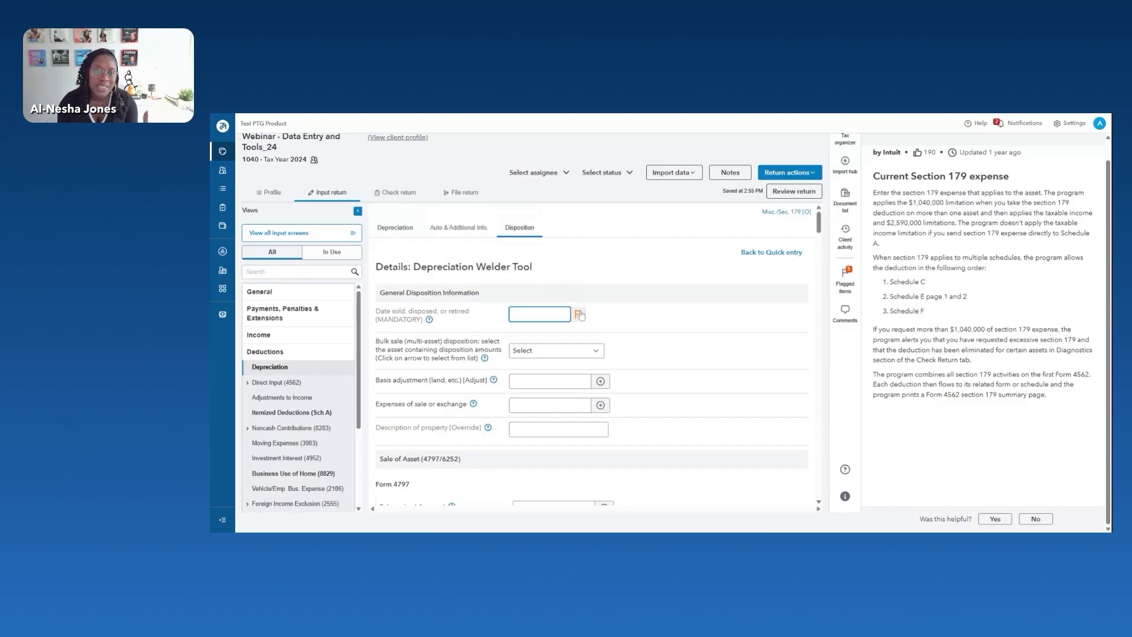
Return to the depreciation quick entry list and review the Welder Tool's category, service date, cost and Section 179 columns.
click(411, 231)
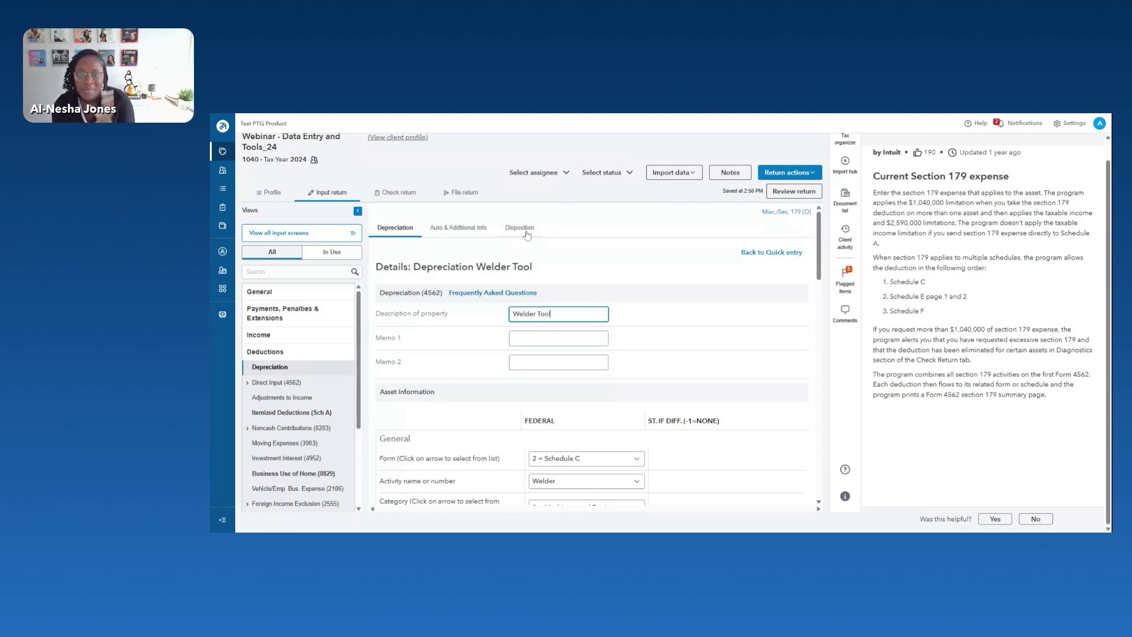
click(771, 252)
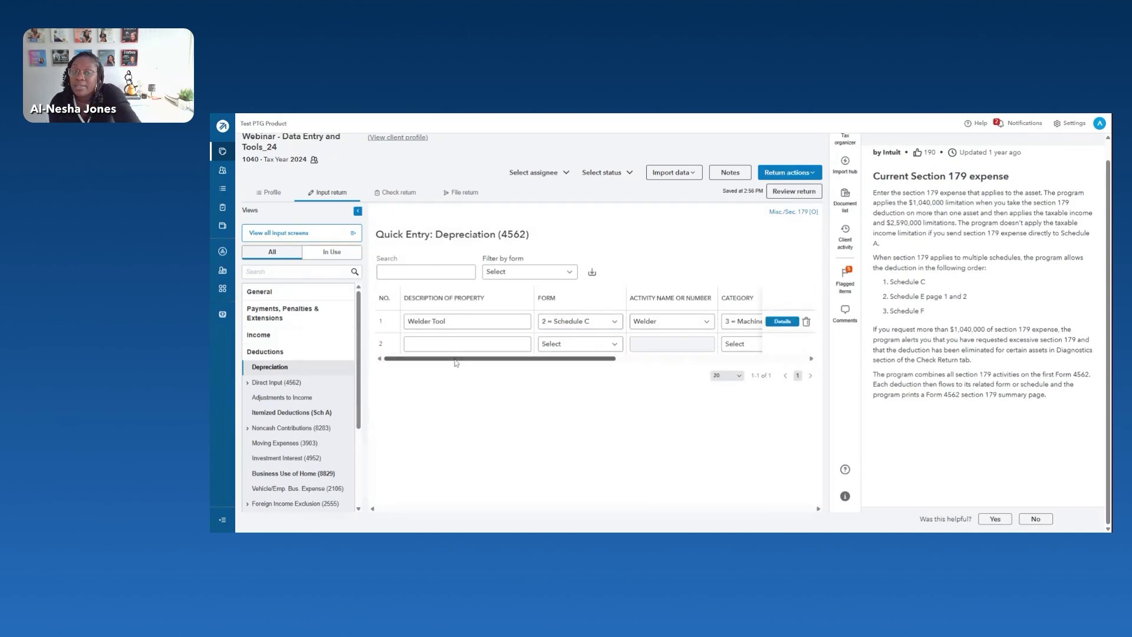
drag(454, 358, 612, 359)
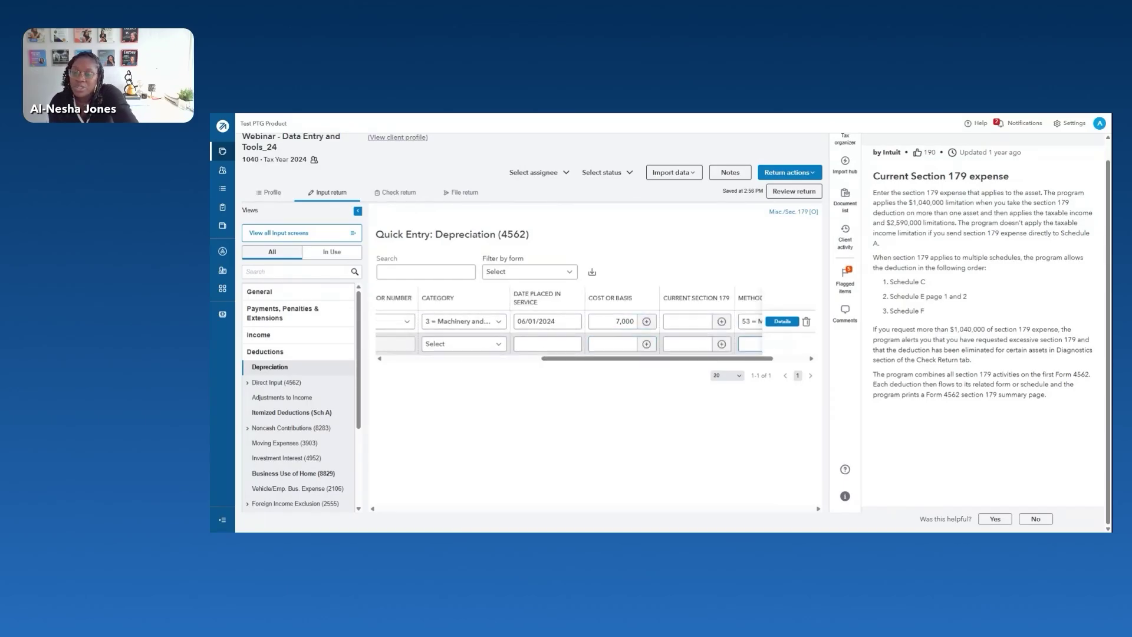
Examine the Form 4562 Section 179 deduction overrides and miscellaneous overrides, and return to the asset list.
click(792, 212)
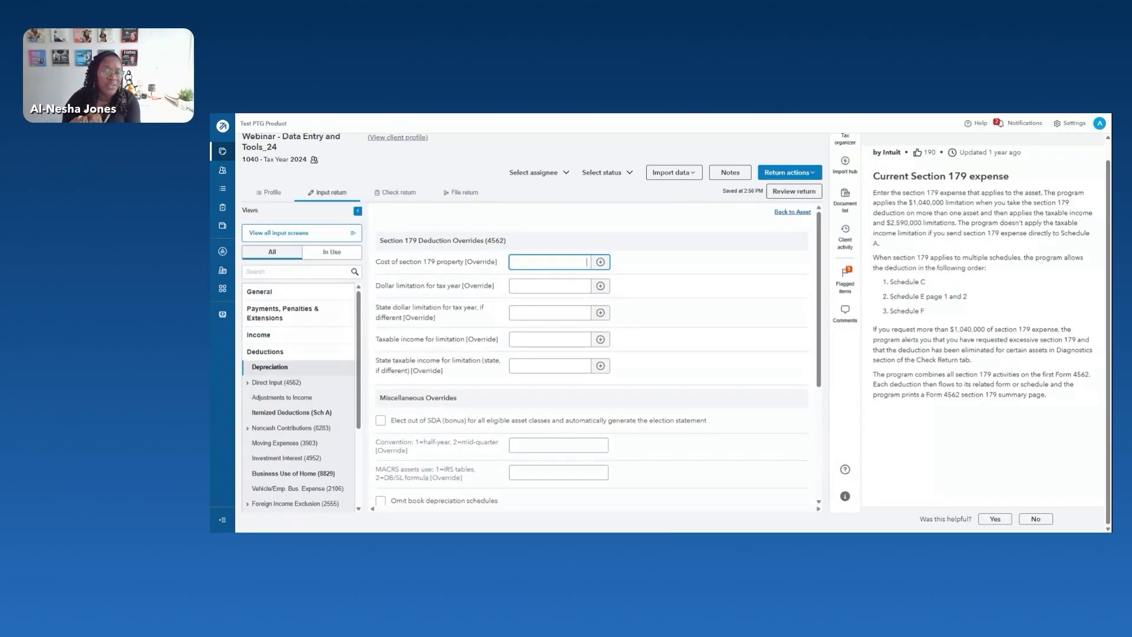
scroll(635, 259, down, 3)
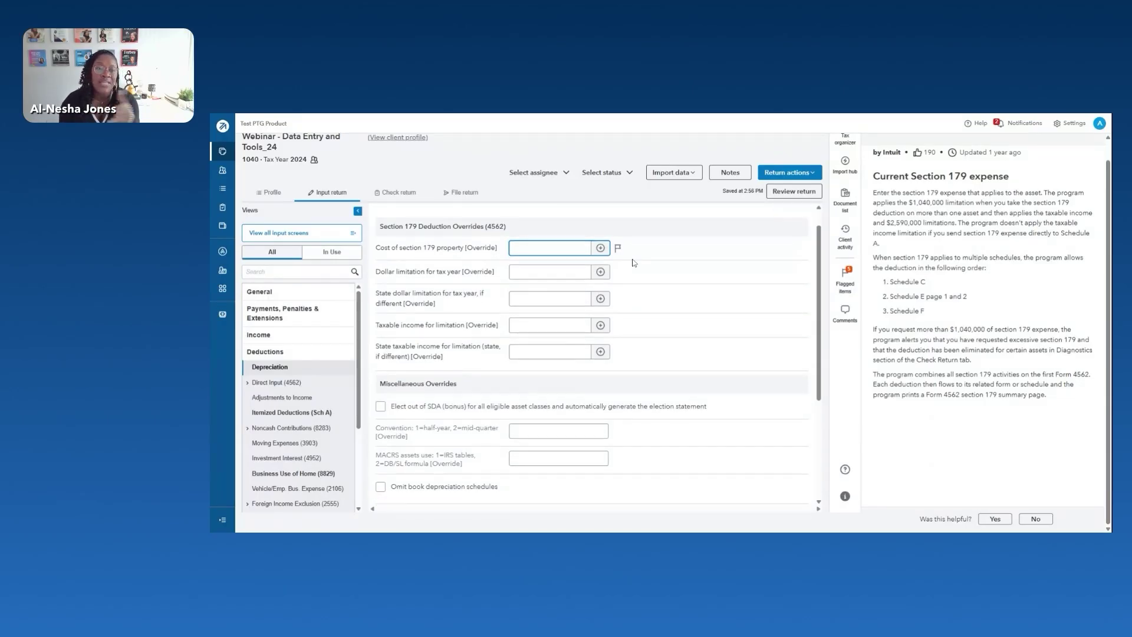
scroll(632, 266, up, 3)
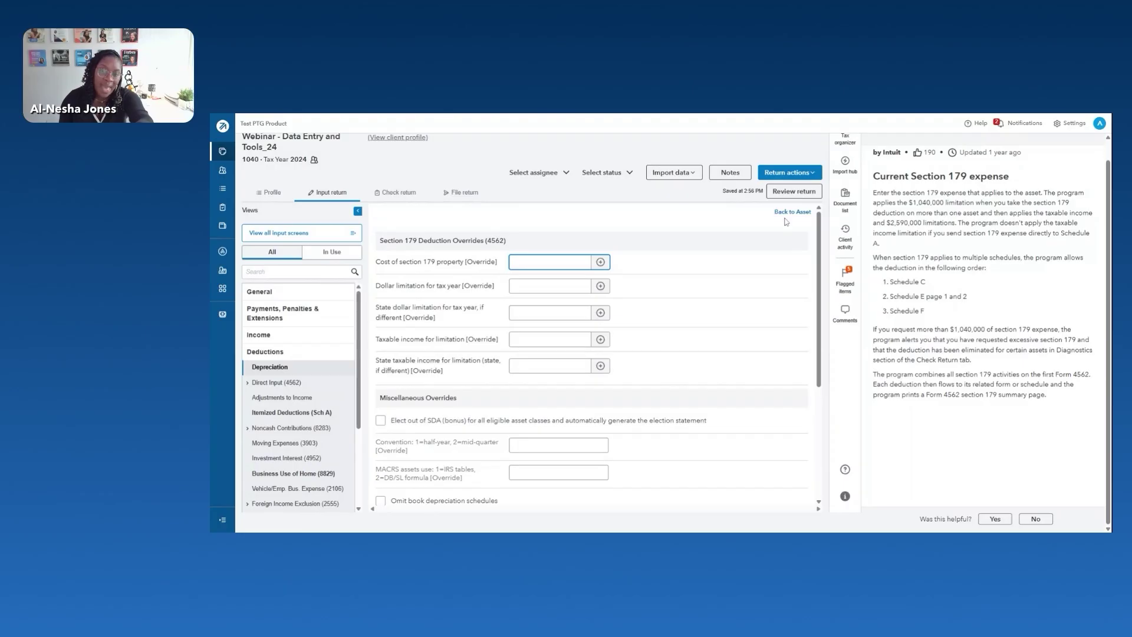
click(785, 214)
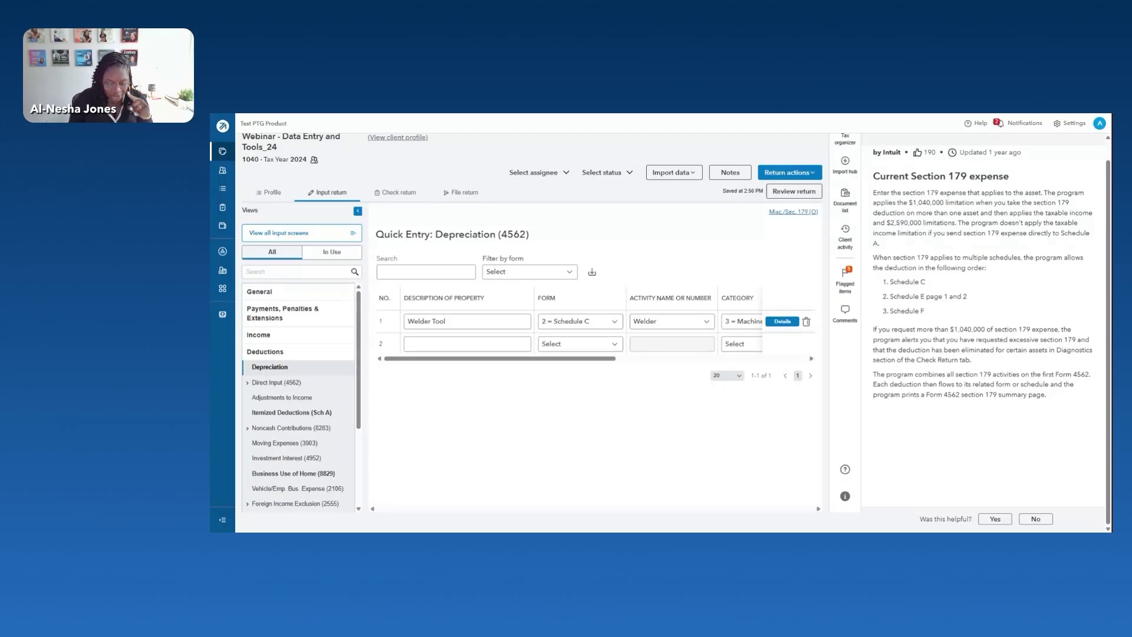
Open the quick entry for Schedule D/4797 dispositions under income and close the Section 179 help article.
click(421, 343)
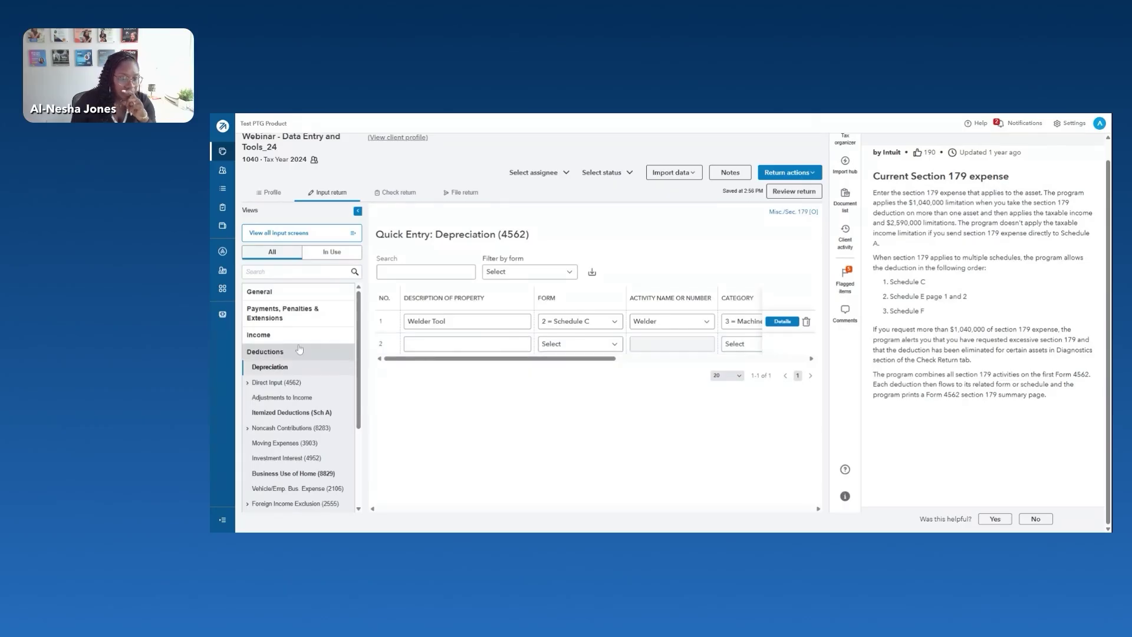
scroll(284, 370, down, 3)
scroll(277, 354, up, 3)
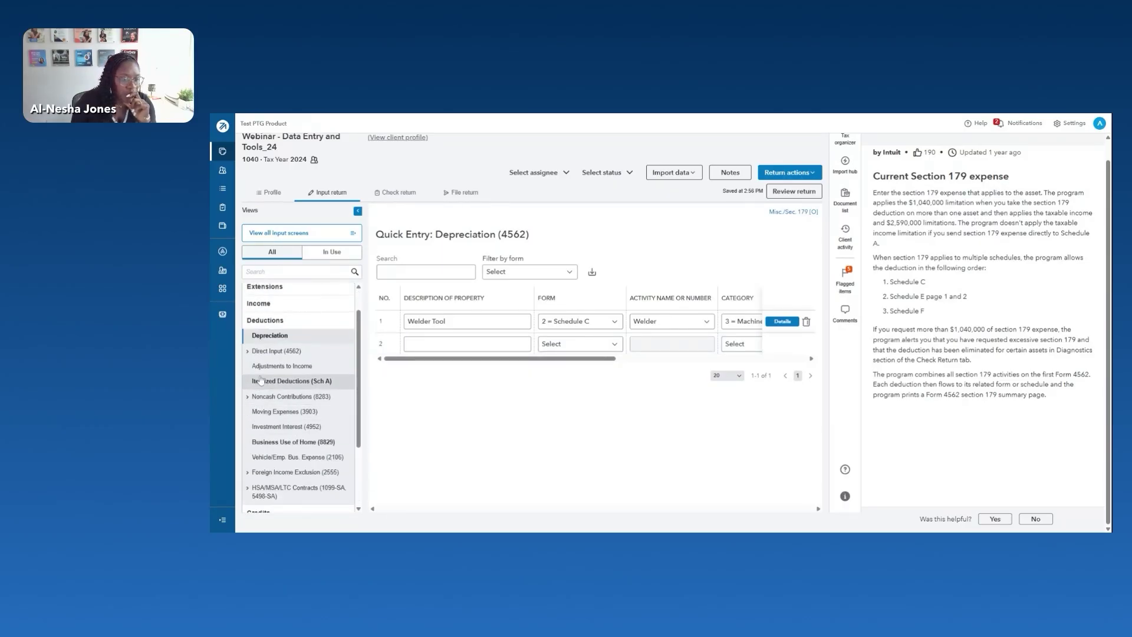
click(269, 305)
scroll(270, 460, down, 1)
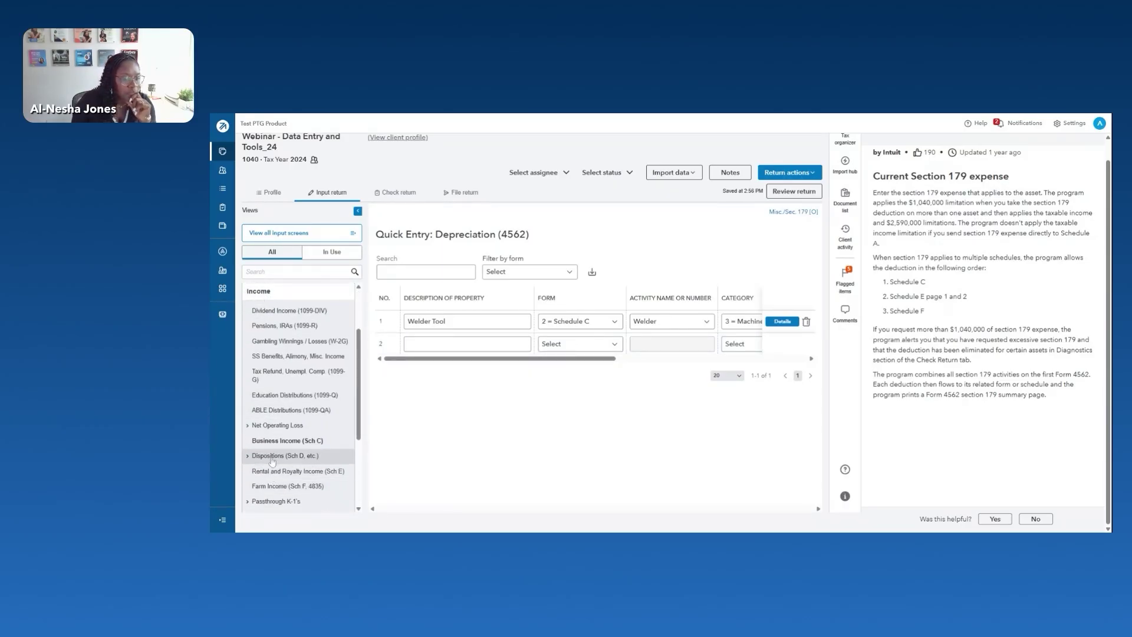
click(269, 456)
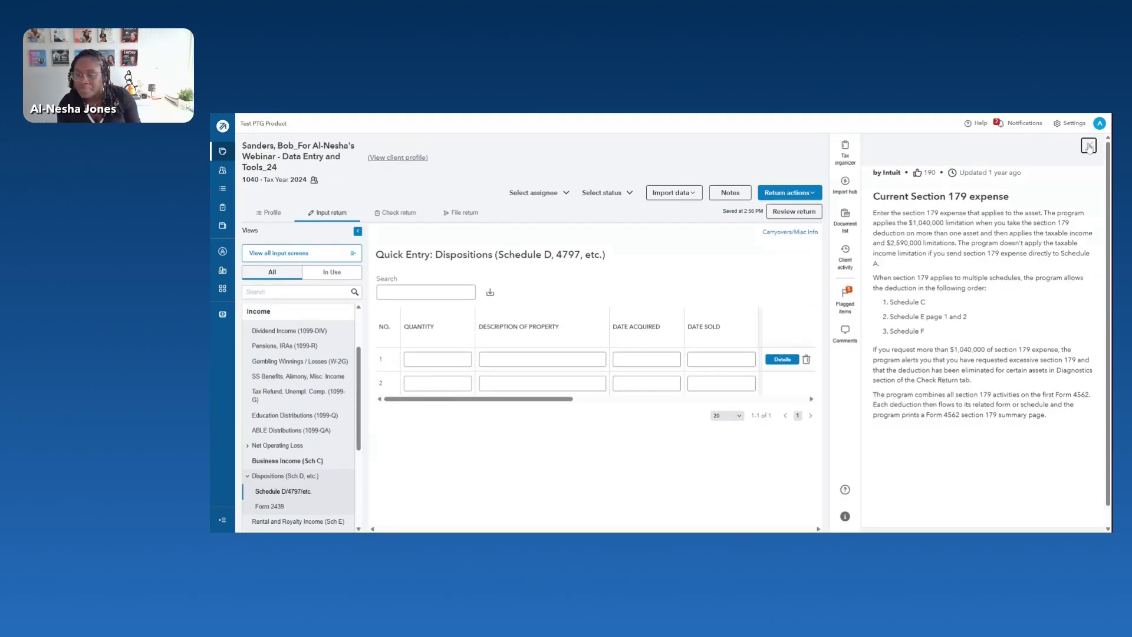
click(1087, 146)
Start the first disposition entry with quantity 10 and the property description INTUIT.
click(439, 343)
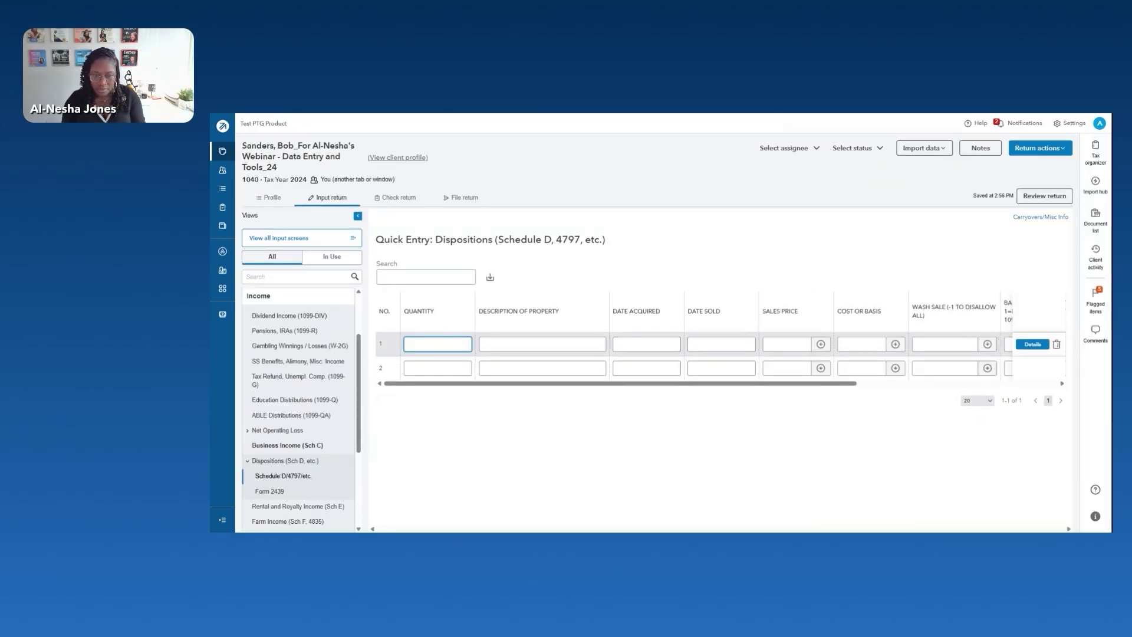
text(10)
key(Tab)
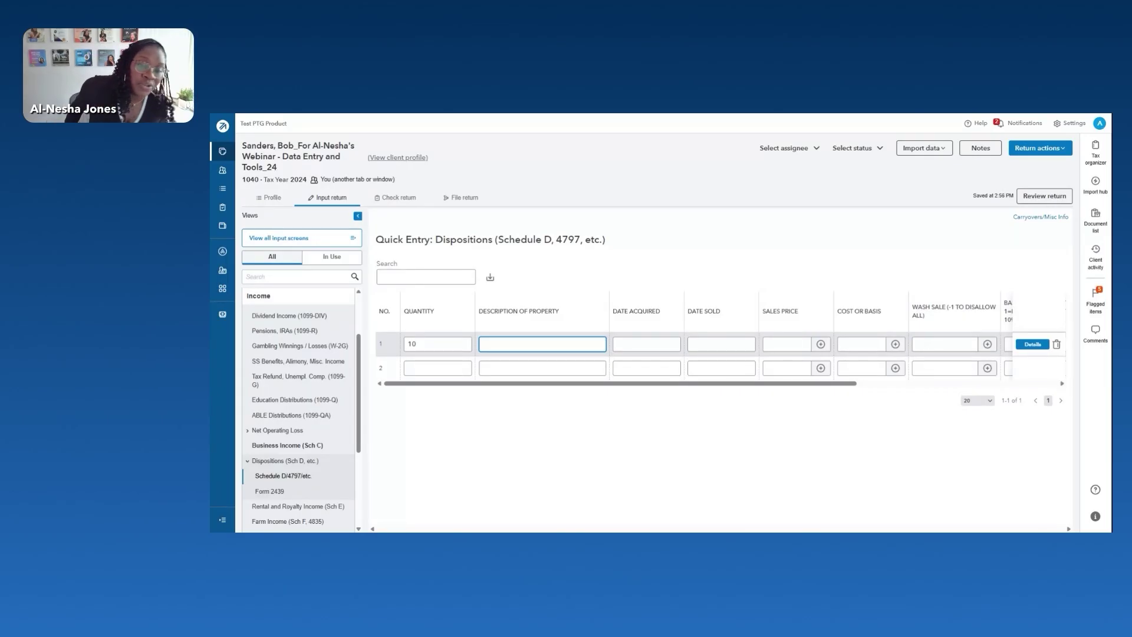
text(INTUIT)
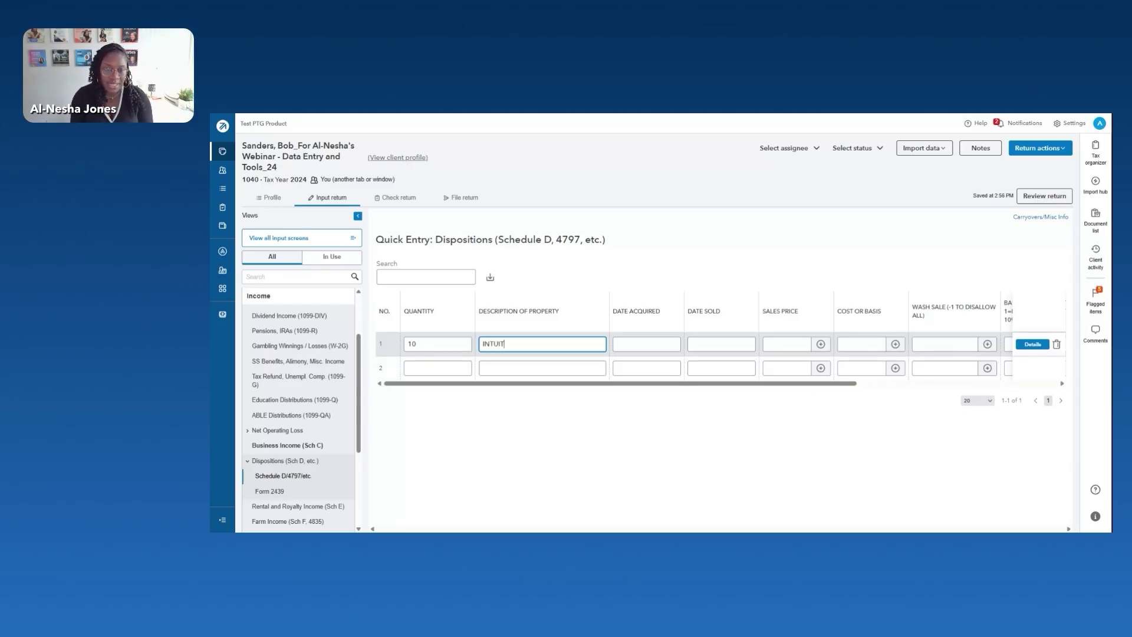
key(Tab)
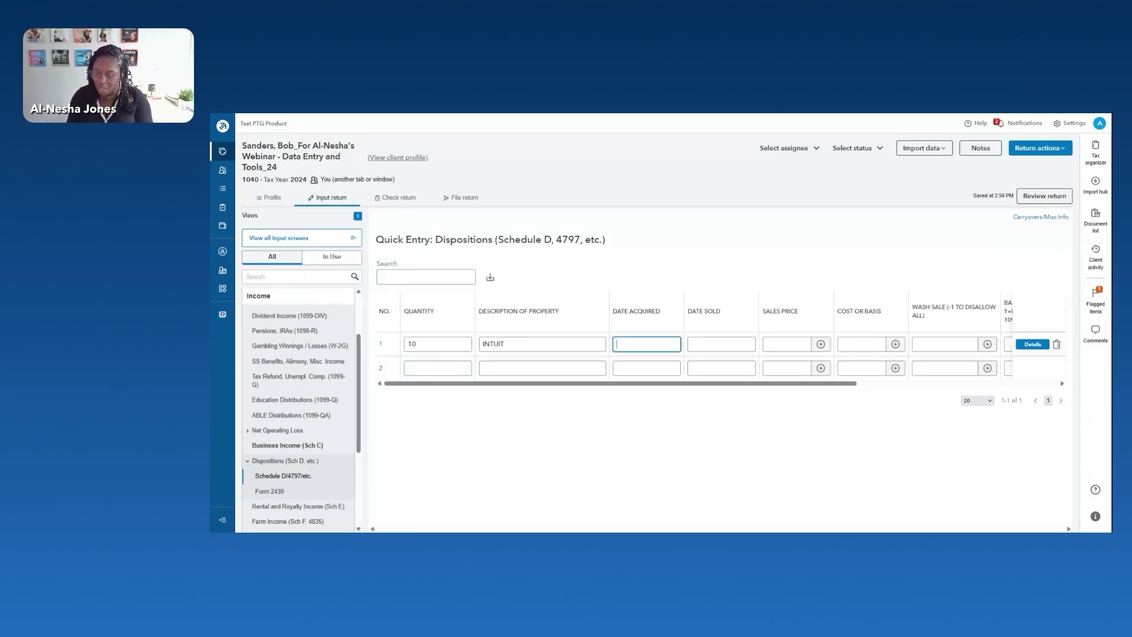
Set the INTUIT disposition's date acquired to -01/01/2024 and its date sold to -12/01/2024.
text(01/01/2024)
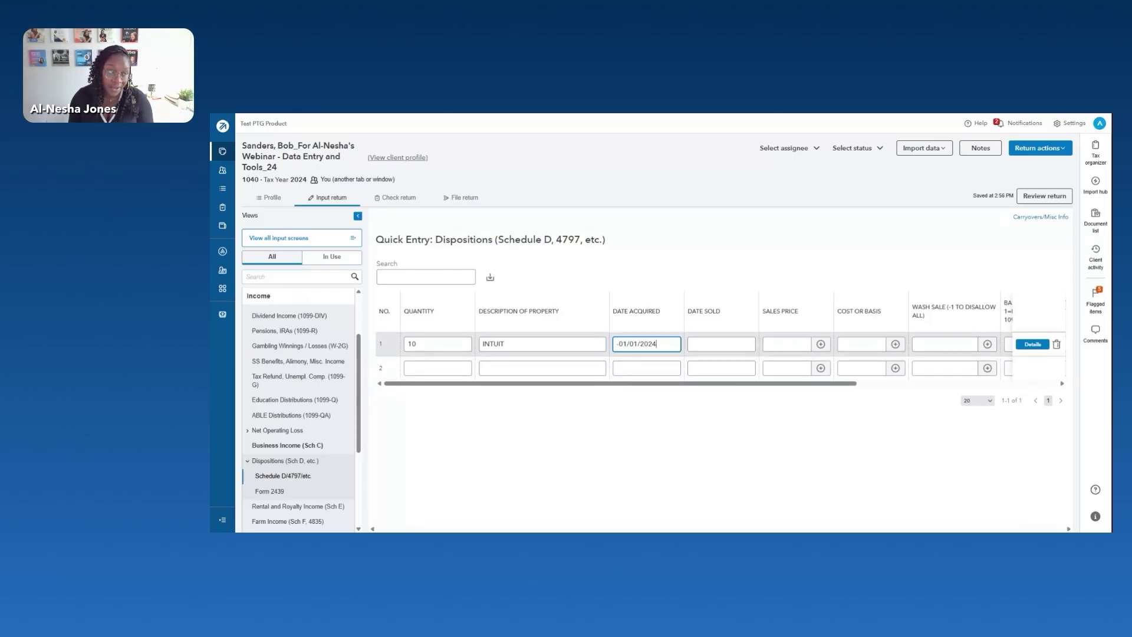
click(720, 343)
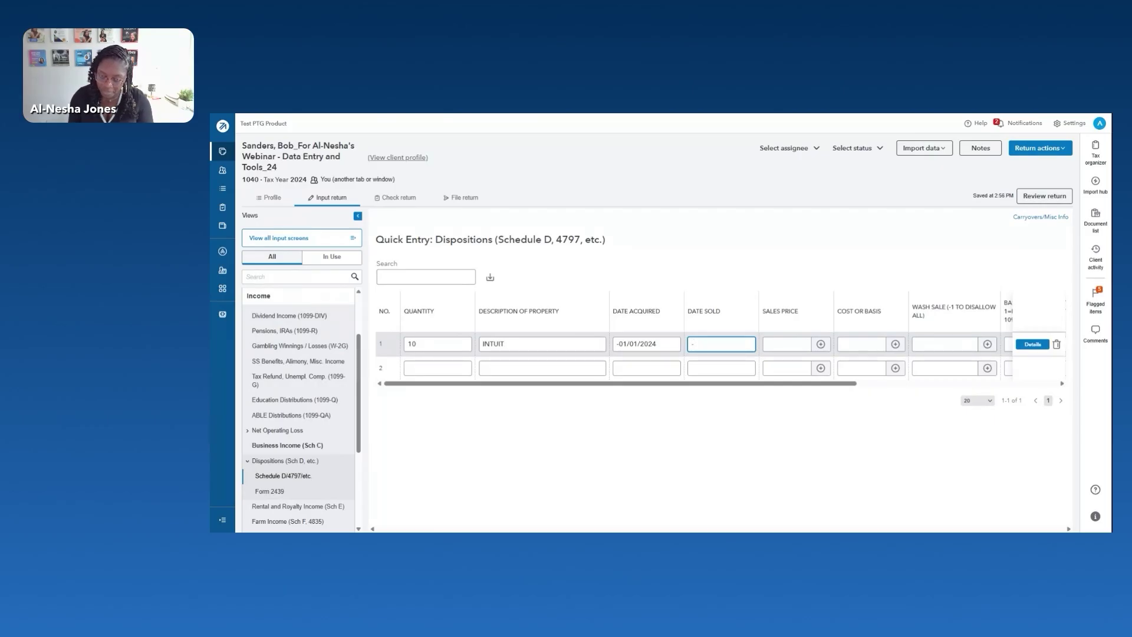
text(12/01/2025)
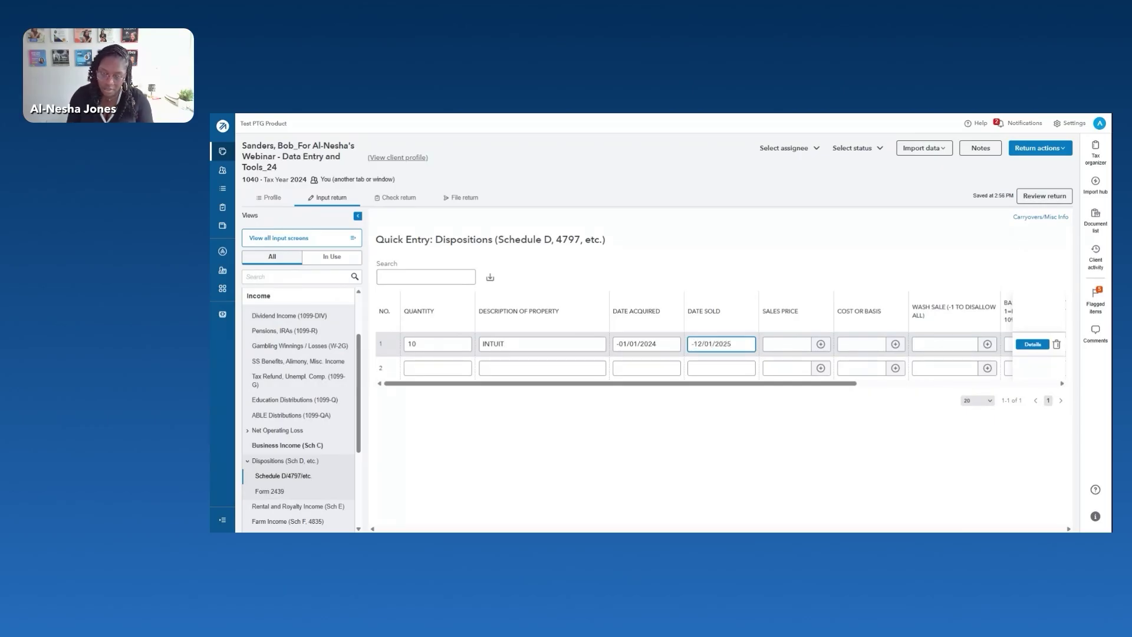
key(BackSpace)
text(4)
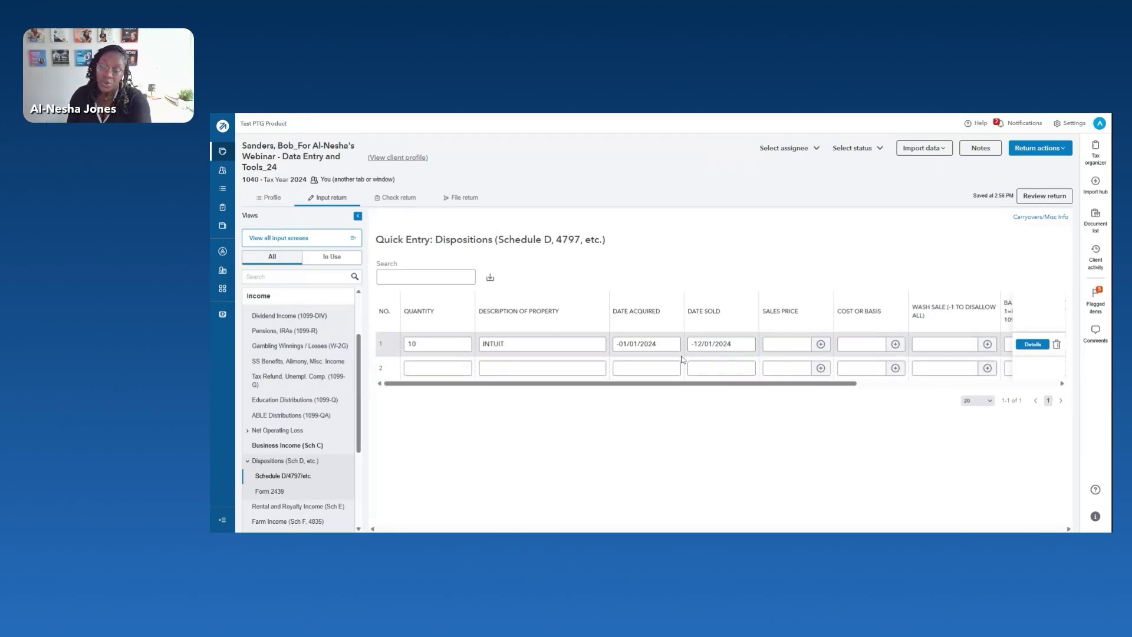
Enter a sales price of 10,000 and a cost or basis of 6,000 for the INTUIT disposition.
key(Tab)
text(10000)
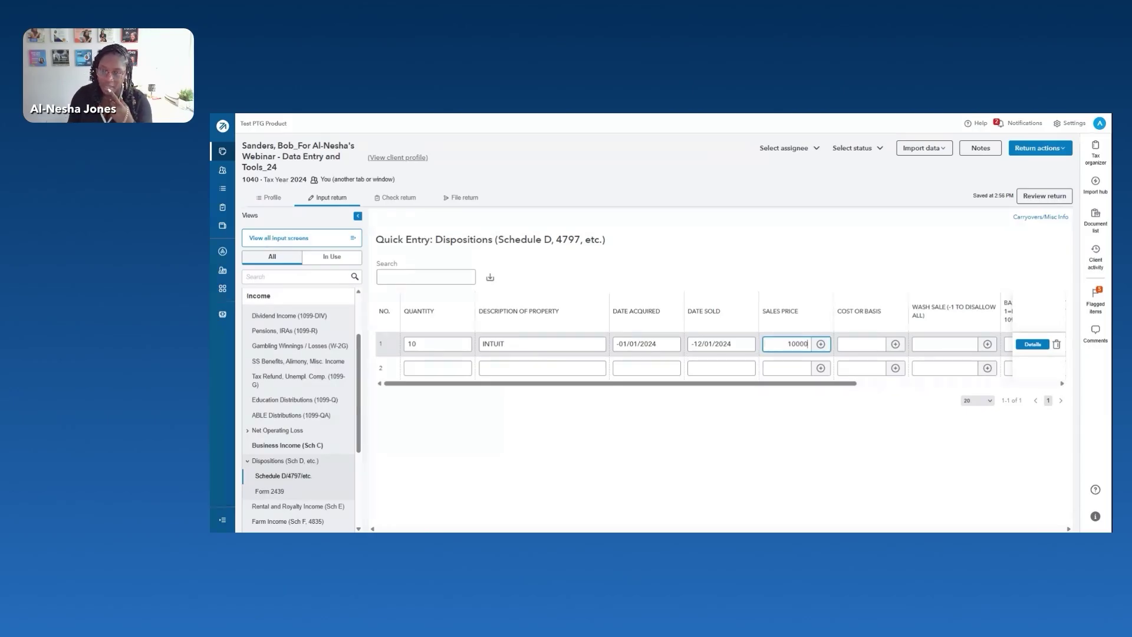
key(Tab)
text(600)
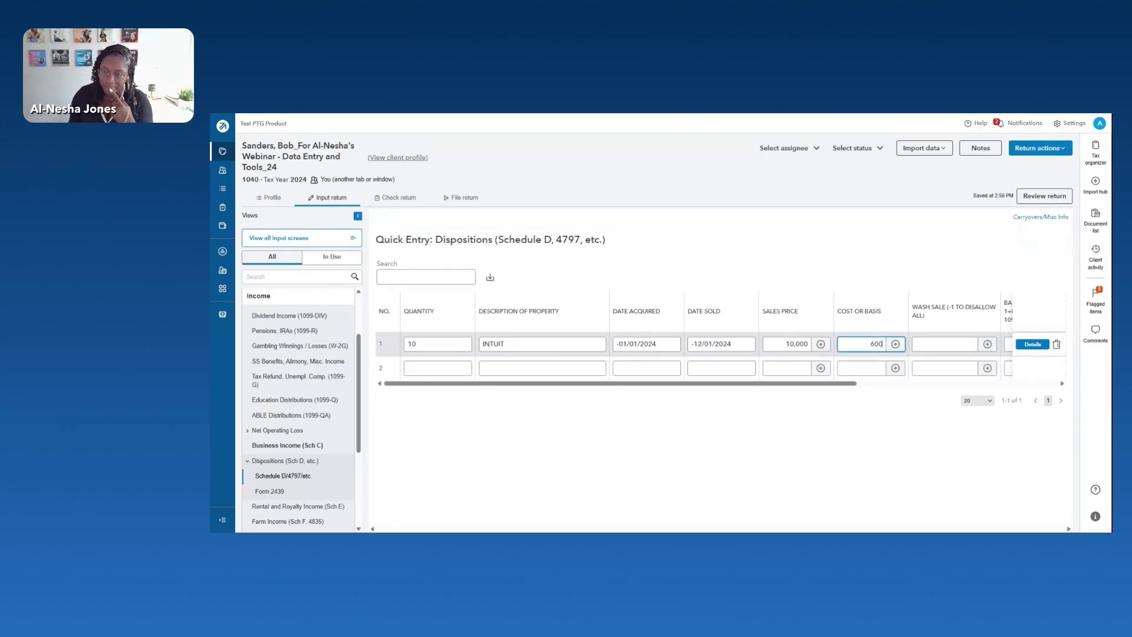
click(788, 412)
Mark the INTUIT disposition as a summary from an attached statement and assign it to the taxpayer with code 1.
drag(786, 384, 947, 384)
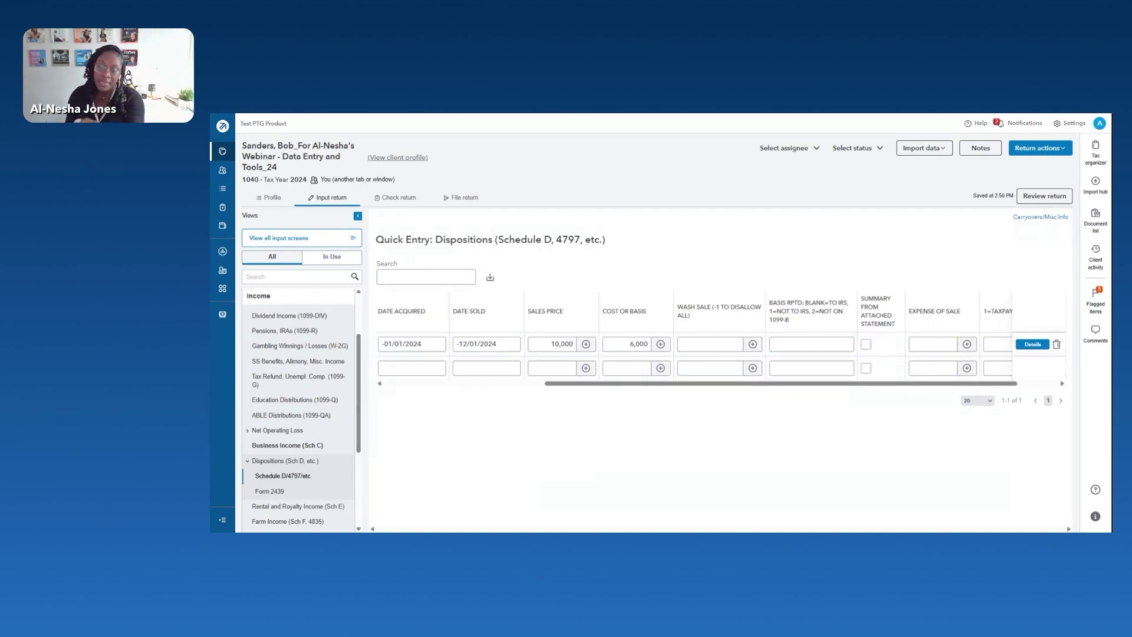
click(866, 345)
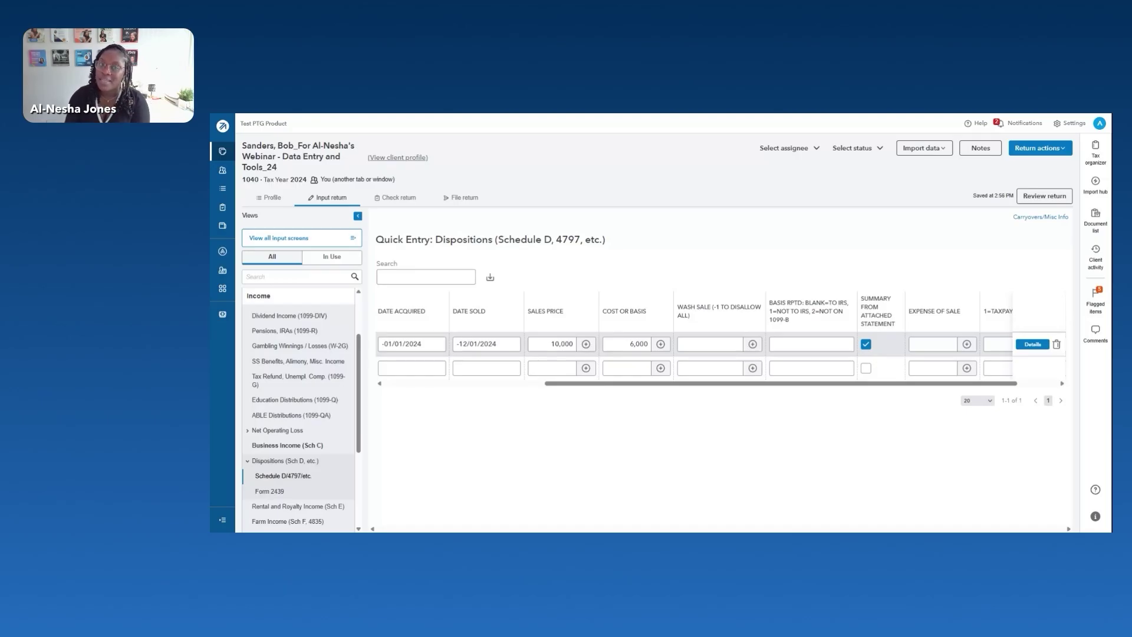
drag(858, 385, 898, 384)
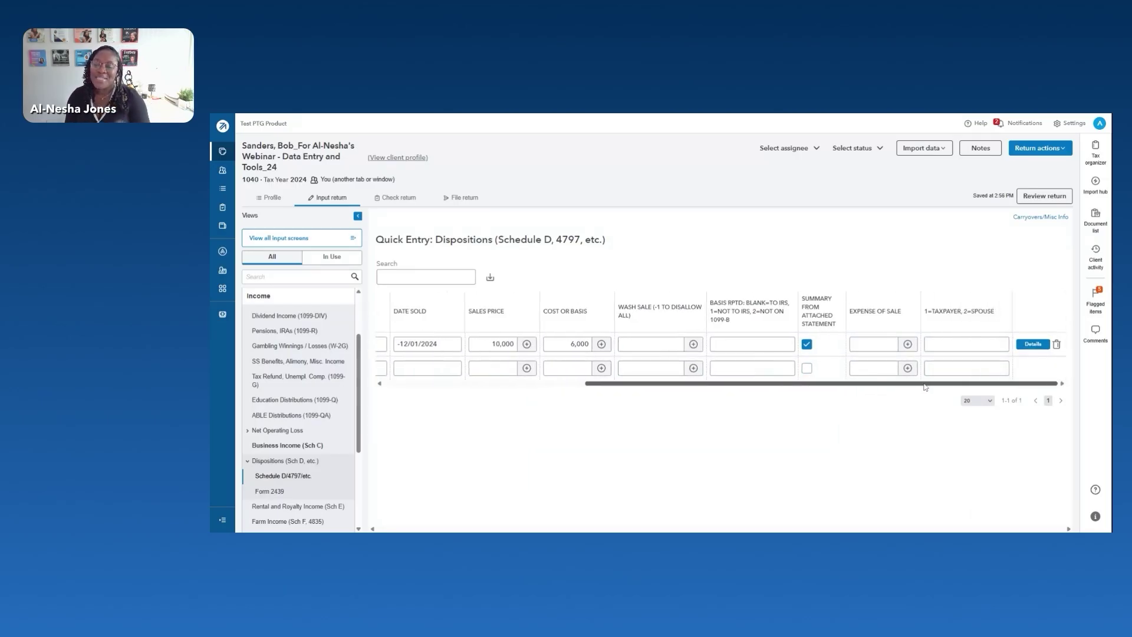
click(958, 344)
text(1)
Open the INTUIT disposition's details and set the short-term/long-term override to 1.
click(1031, 344)
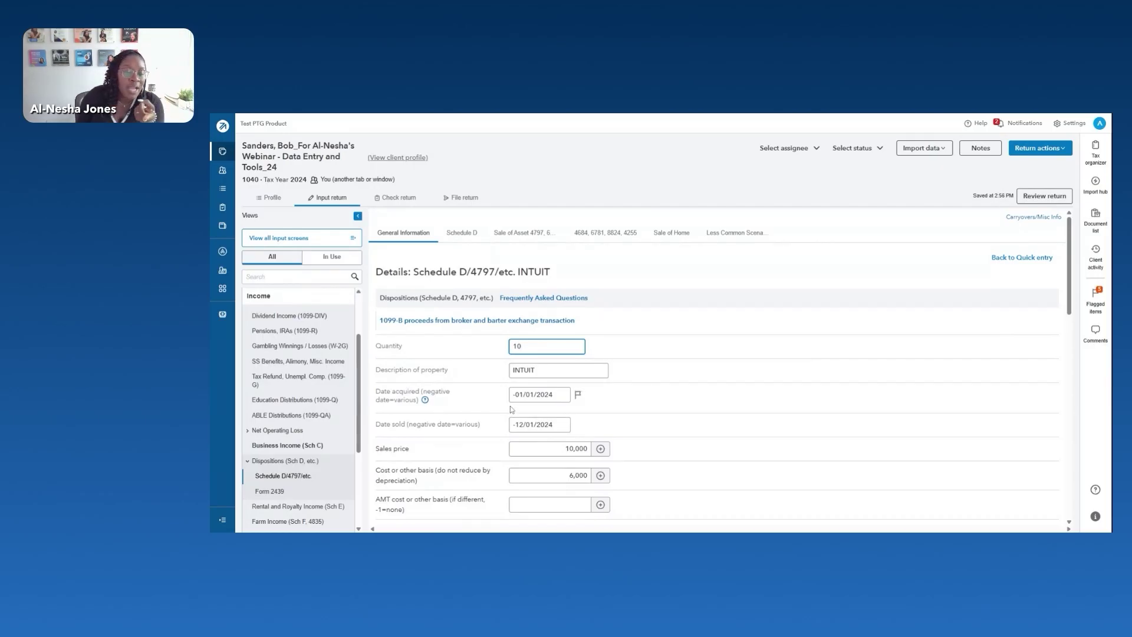
scroll(514, 398, down, 3)
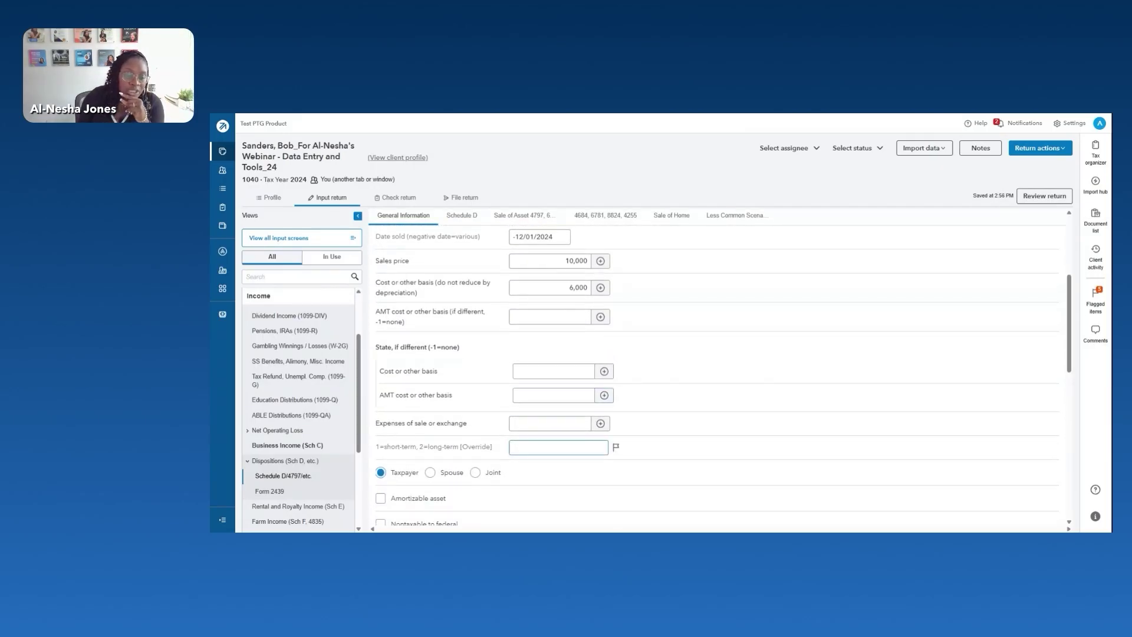
click(559, 446)
text(1)
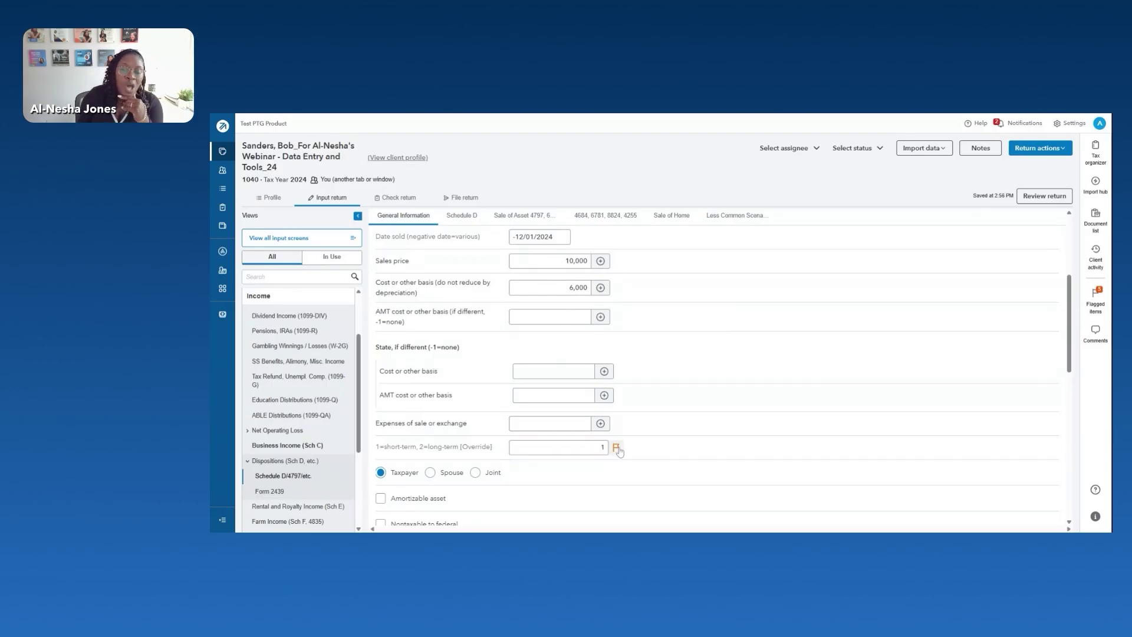
scroll(566, 378, up, 3)
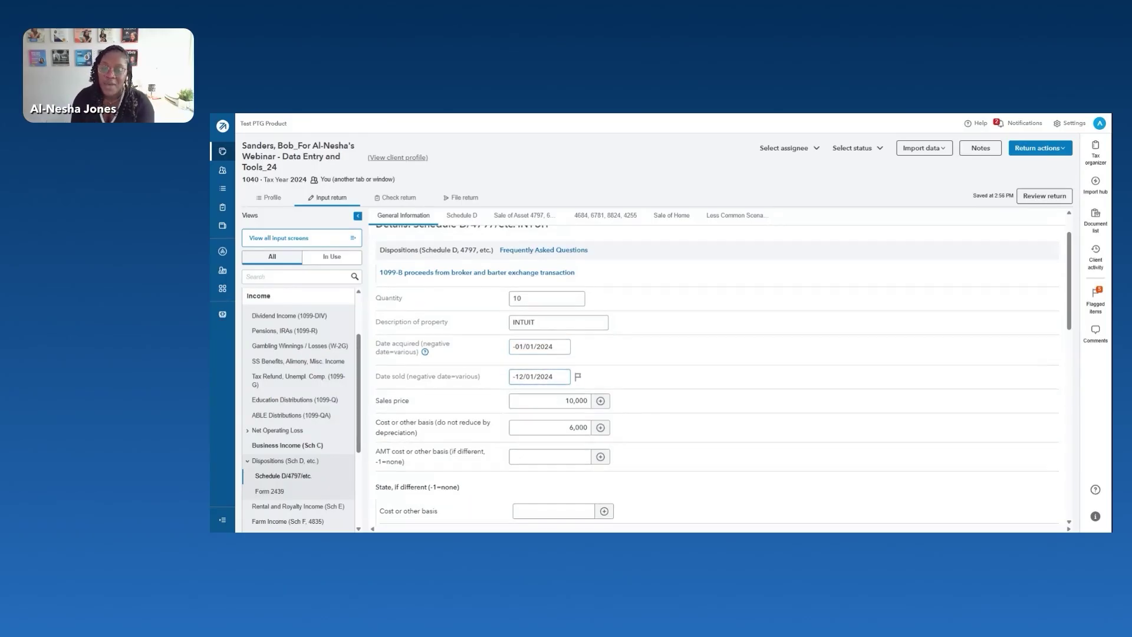
scroll(529, 374, down, 3)
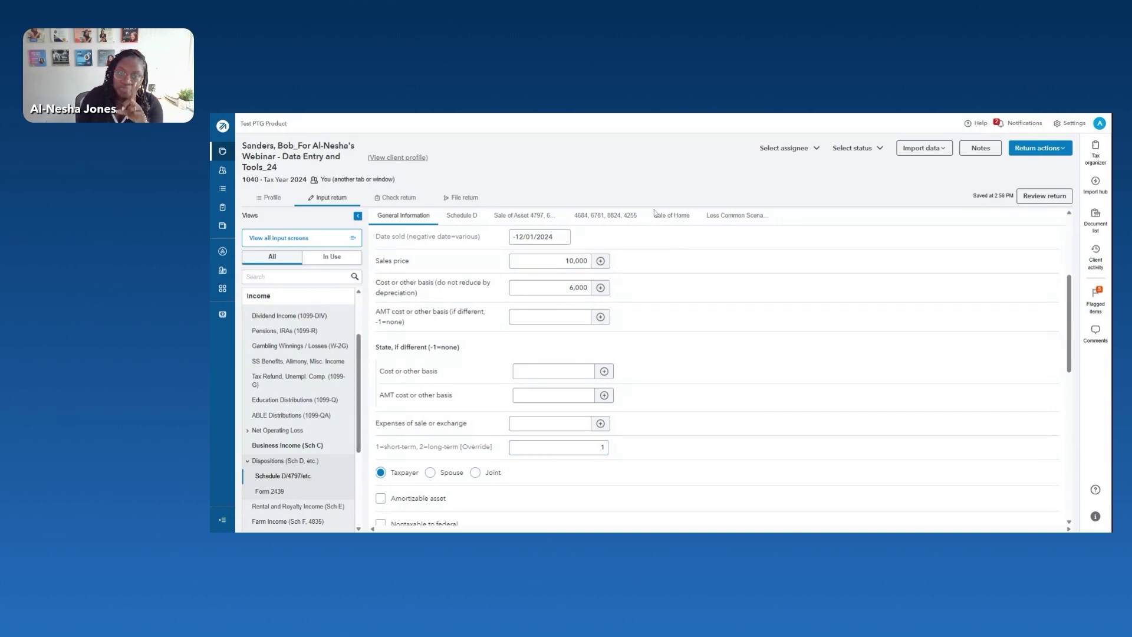
Examine the Sale of Home inputs for the disposition, then return to its general information and review the entries.
click(671, 216)
scroll(540, 291, up, 4)
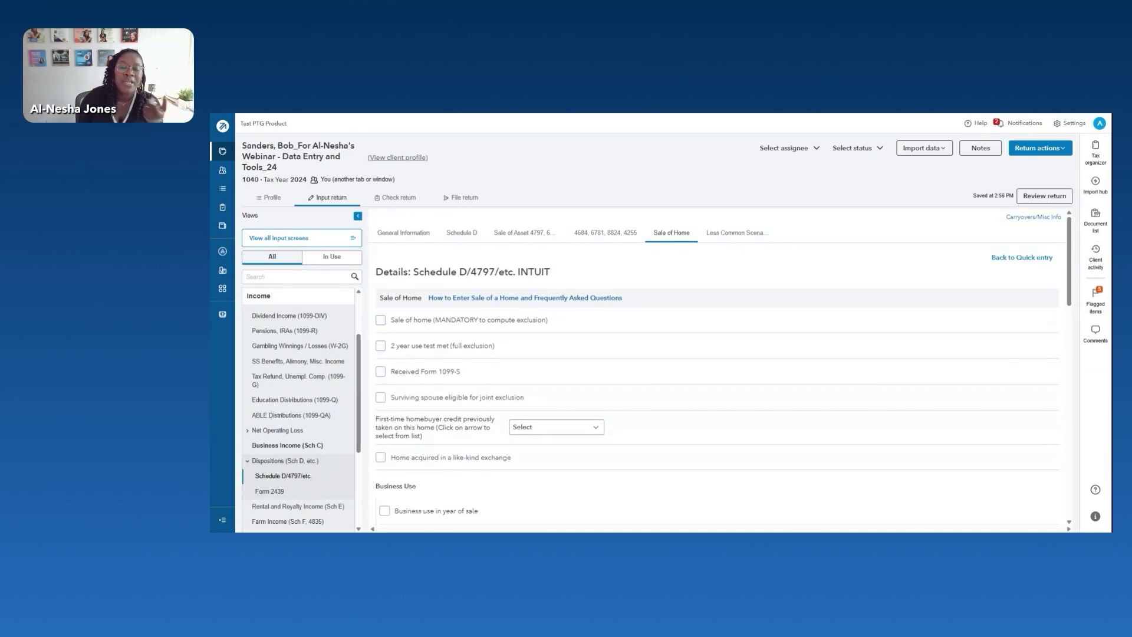
click(410, 234)
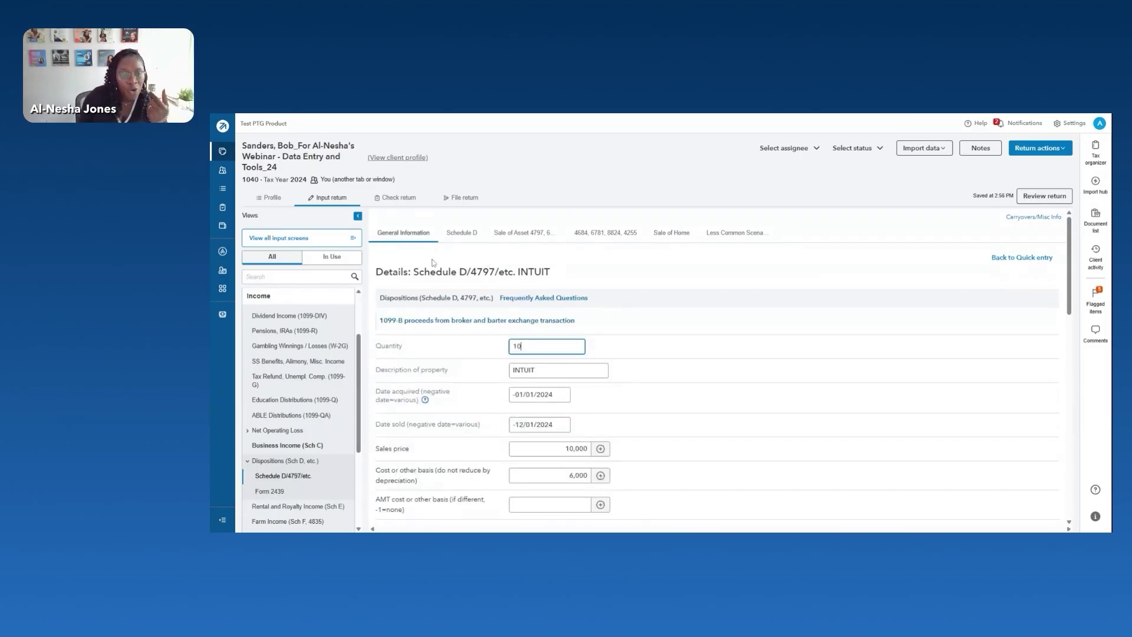
scroll(521, 346, down, 3)
scroll(521, 346, down, 5)
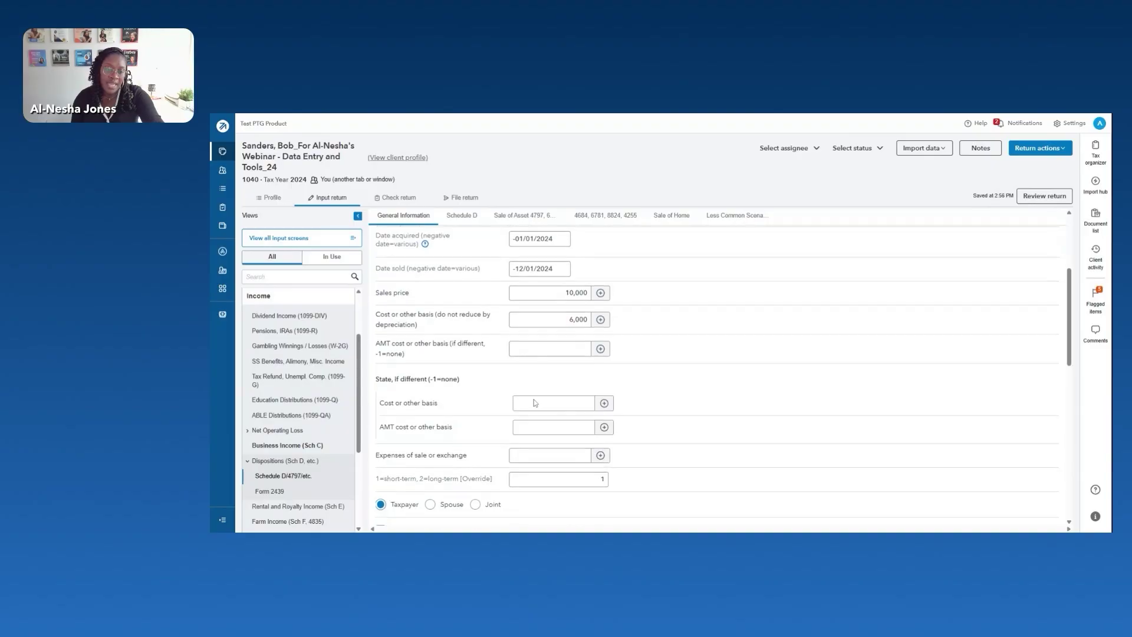
scroll(535, 399, up, 10)
In the Schedule D carryovers and miscellaneous info, set the Form 8949 print-all-assets override to 1 and return to the dispositions.
click(1040, 217)
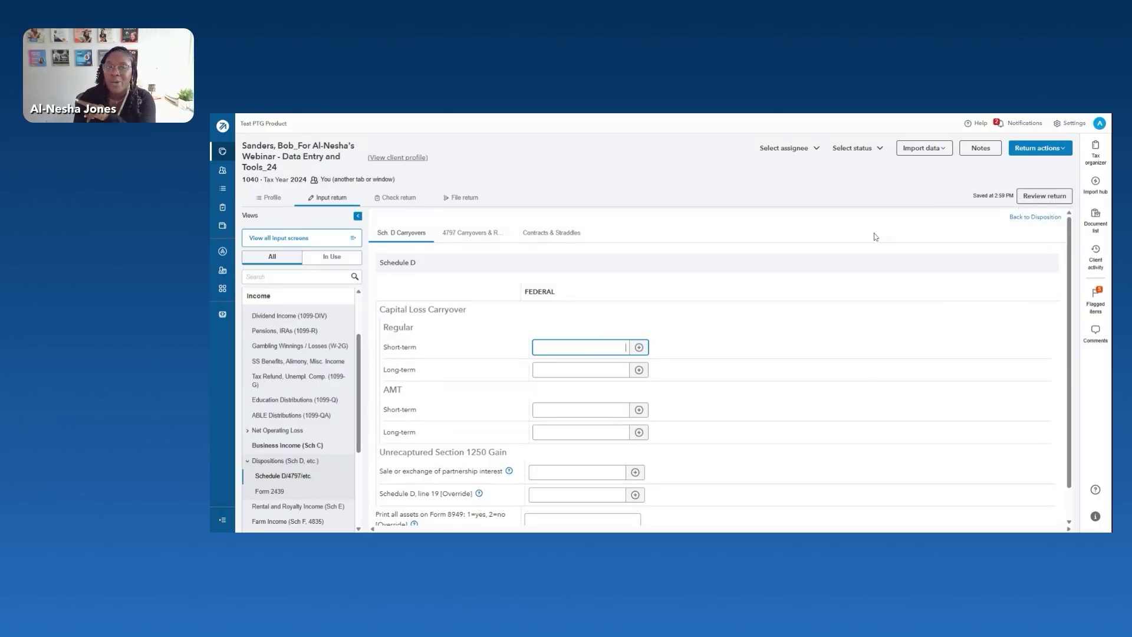
scroll(854, 251, down, 2)
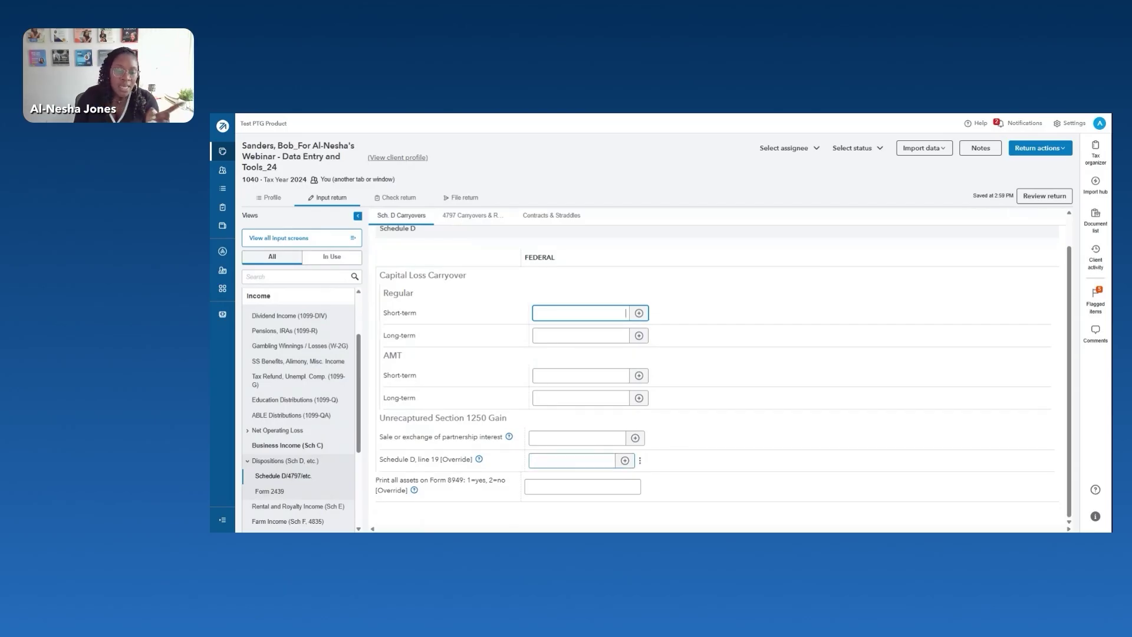
click(568, 486)
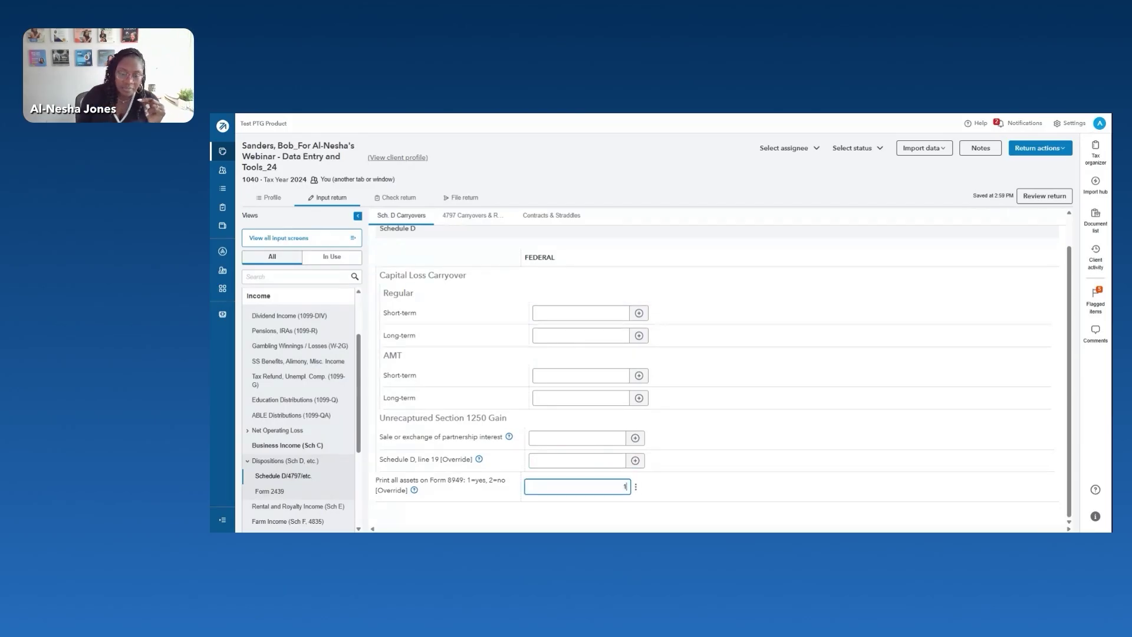
click(720, 489)
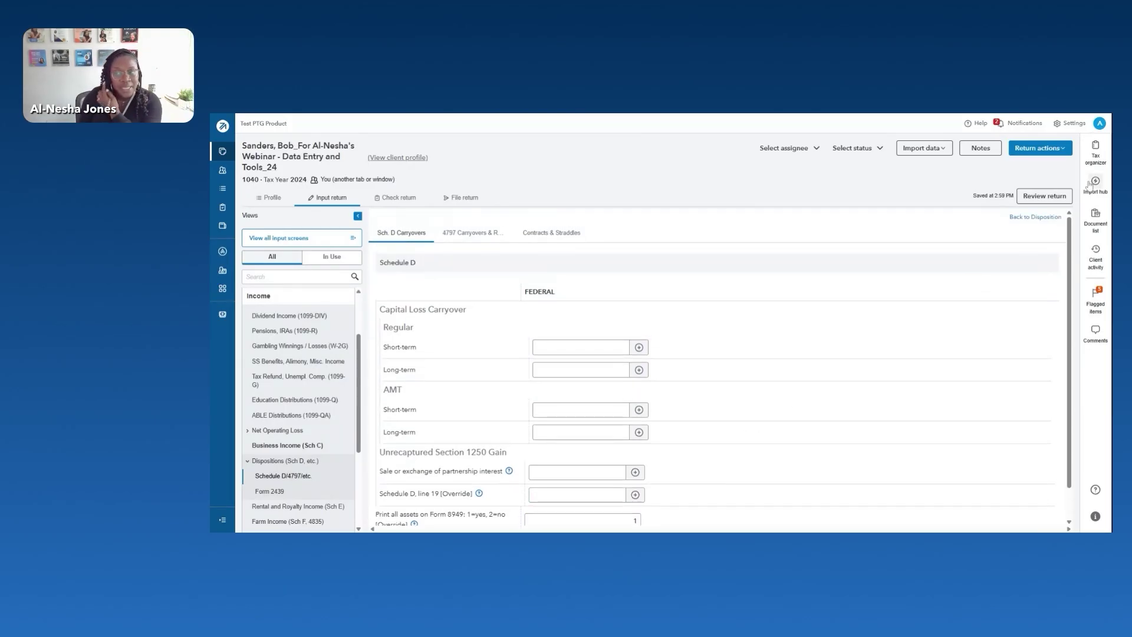
click(1047, 218)
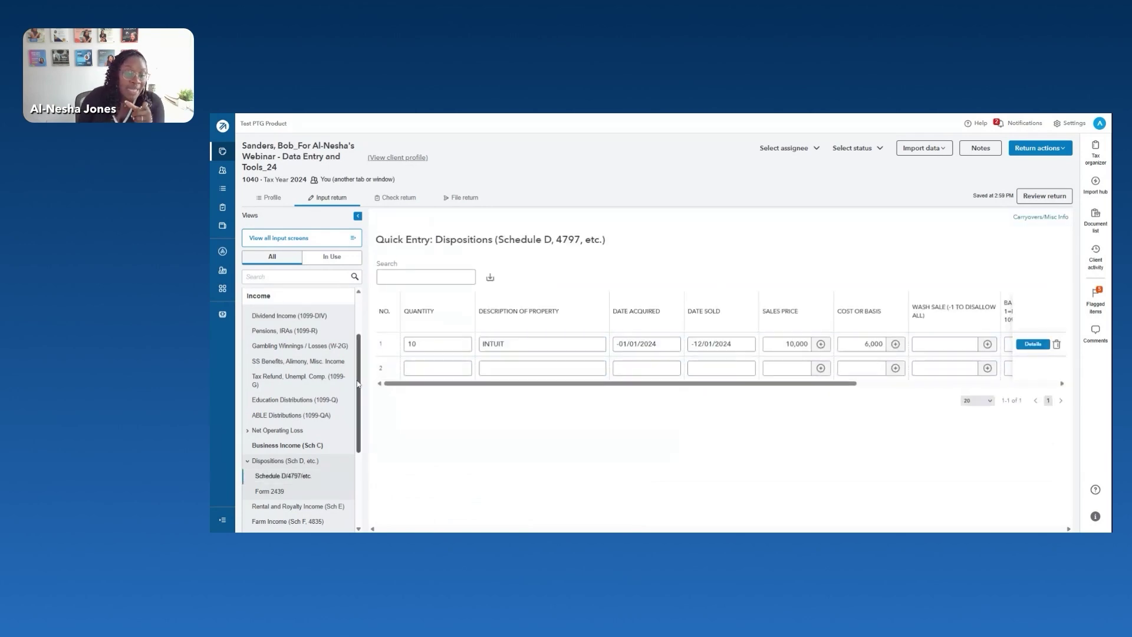
Open the e-file attachment details under general electronic filing and attach SAMPLE FILE - WEBINAR.pdf to the return.
scroll(361, 340, up, 3)
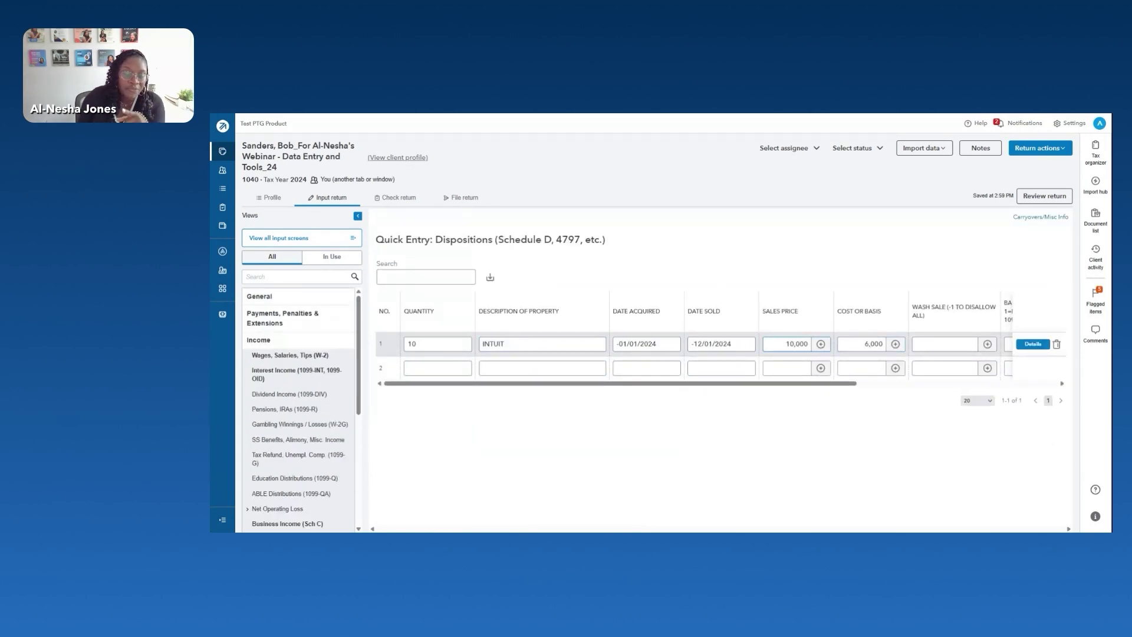
click(287, 299)
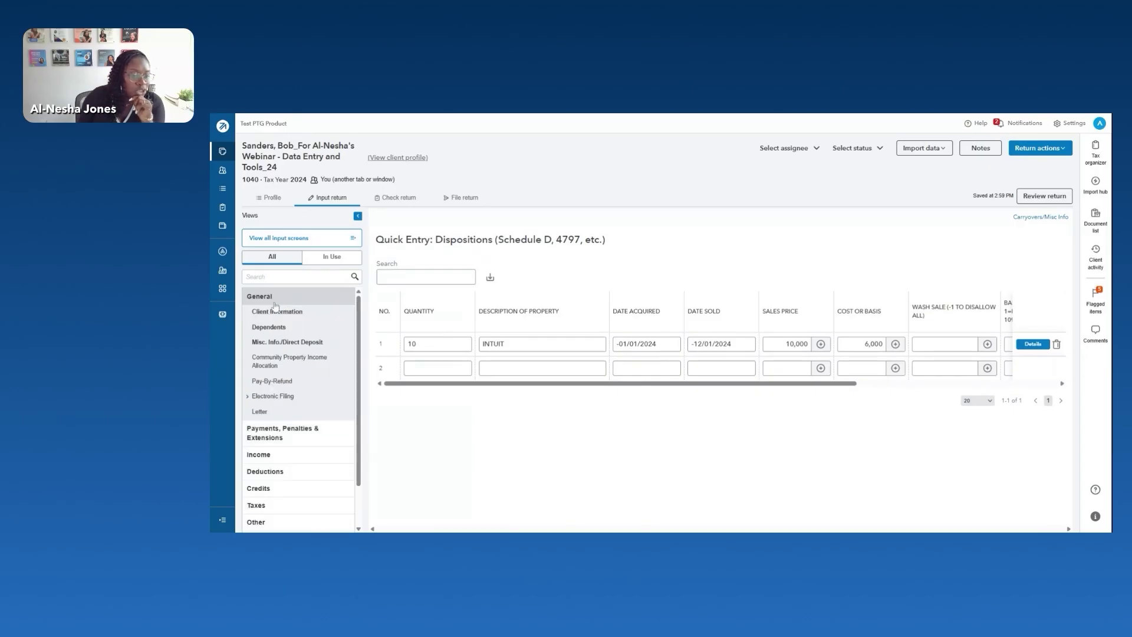
click(272, 395)
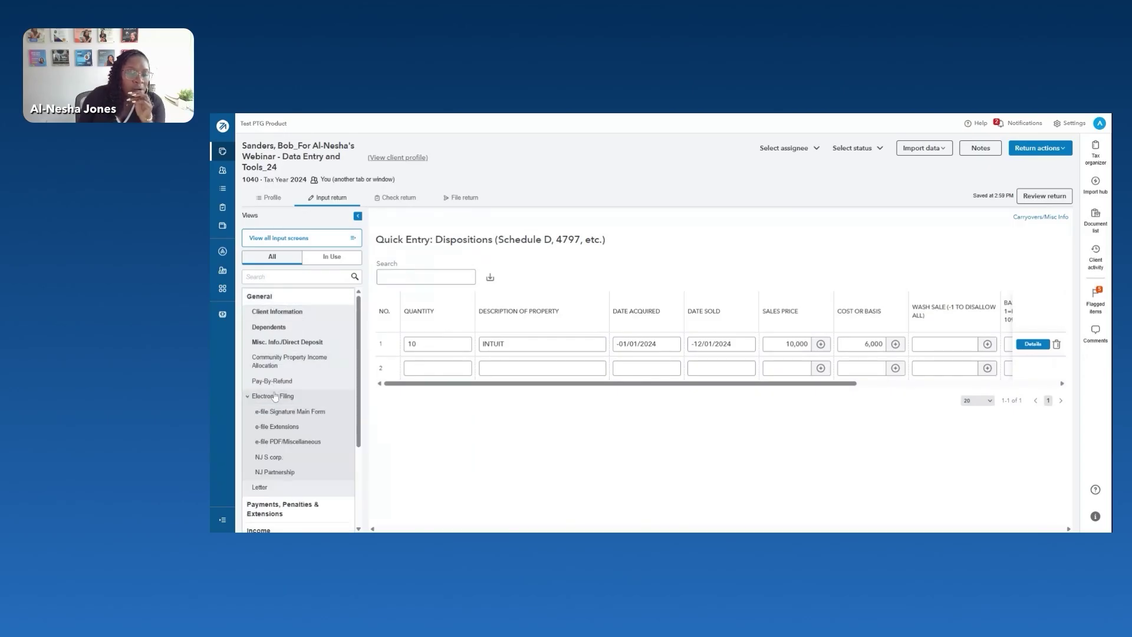
click(286, 442)
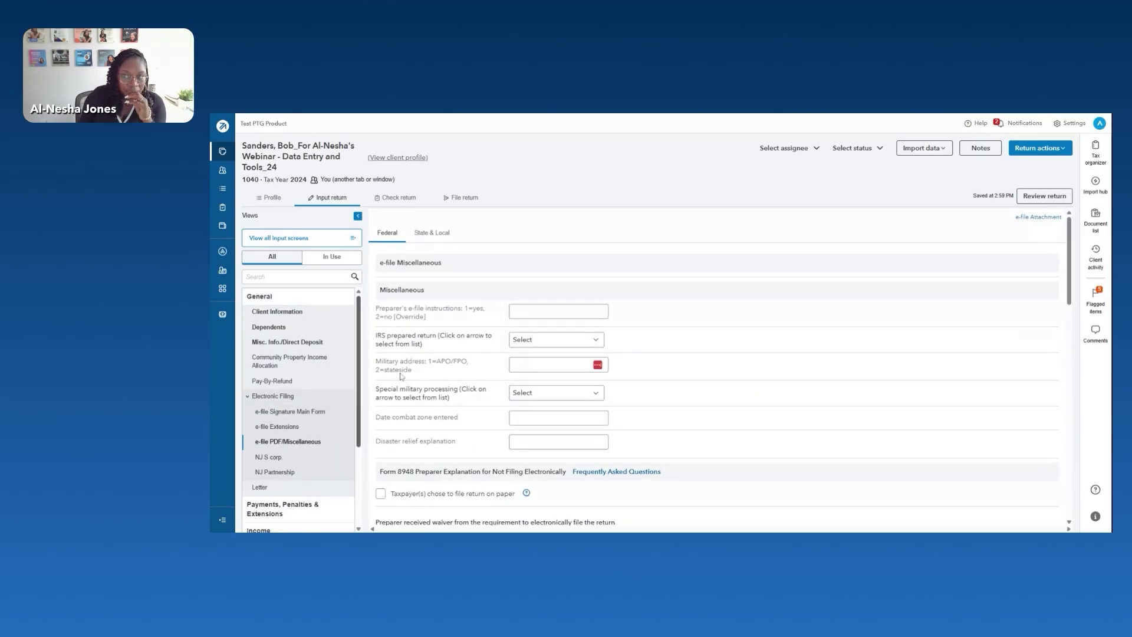
click(1031, 218)
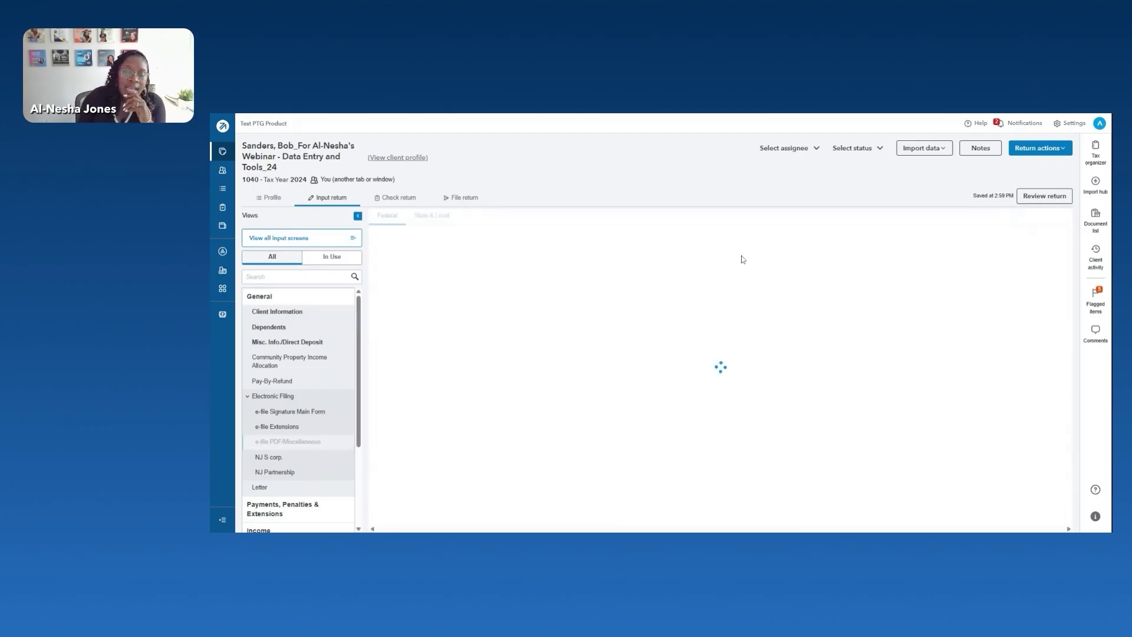
click(543, 320)
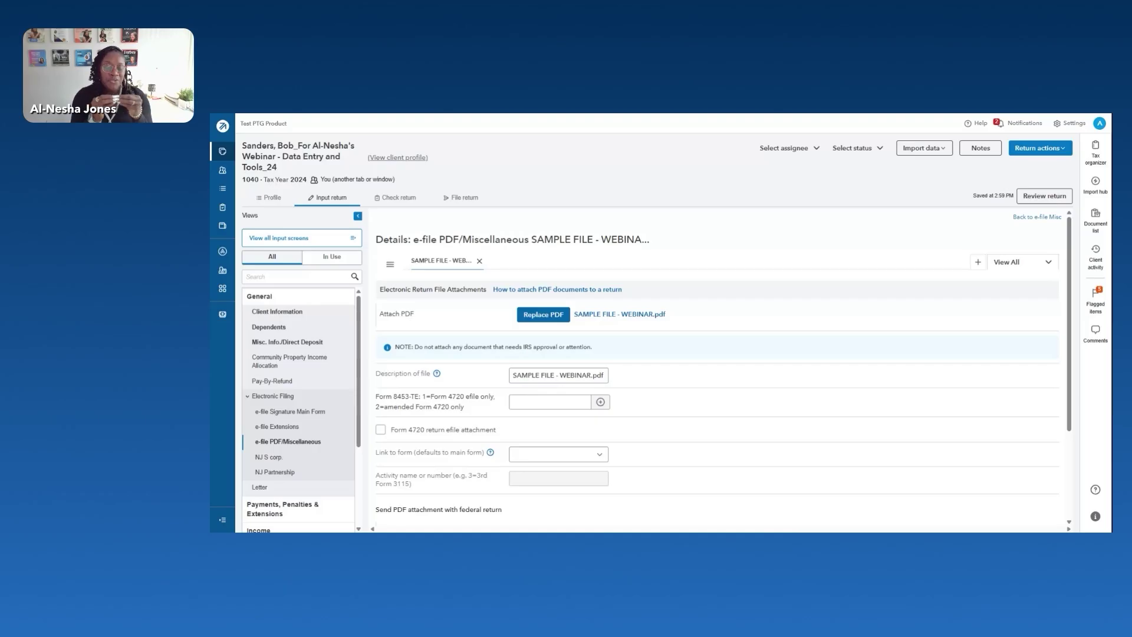
Replace the attached PDF's file description with "1099-B - Intuit sales".
triple_click(550, 375)
text(1099-b)
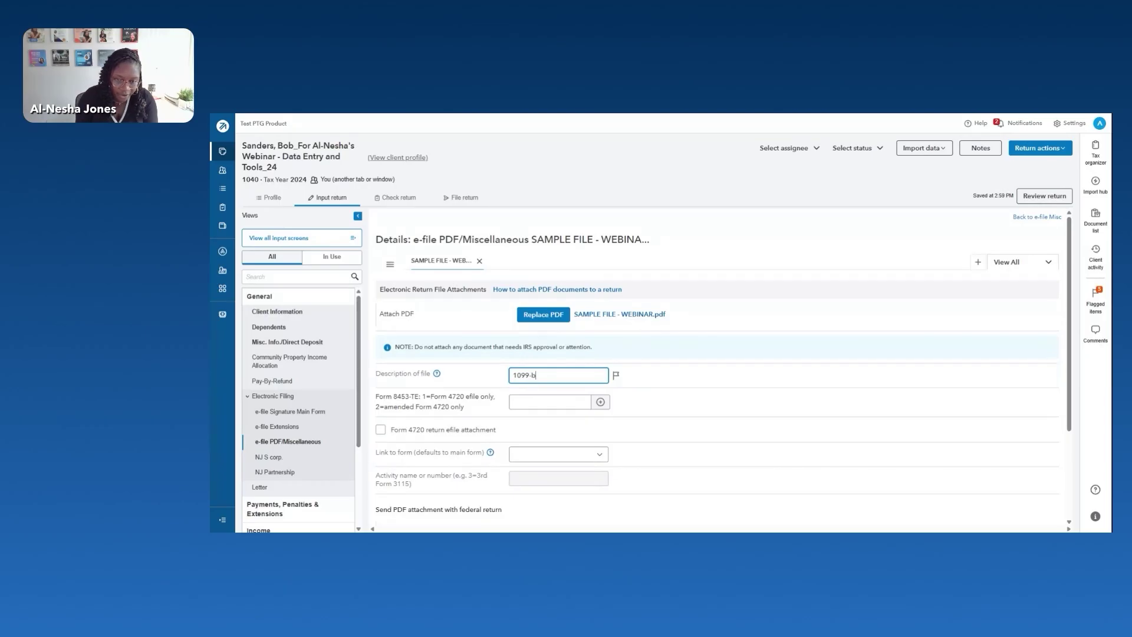
text( -)
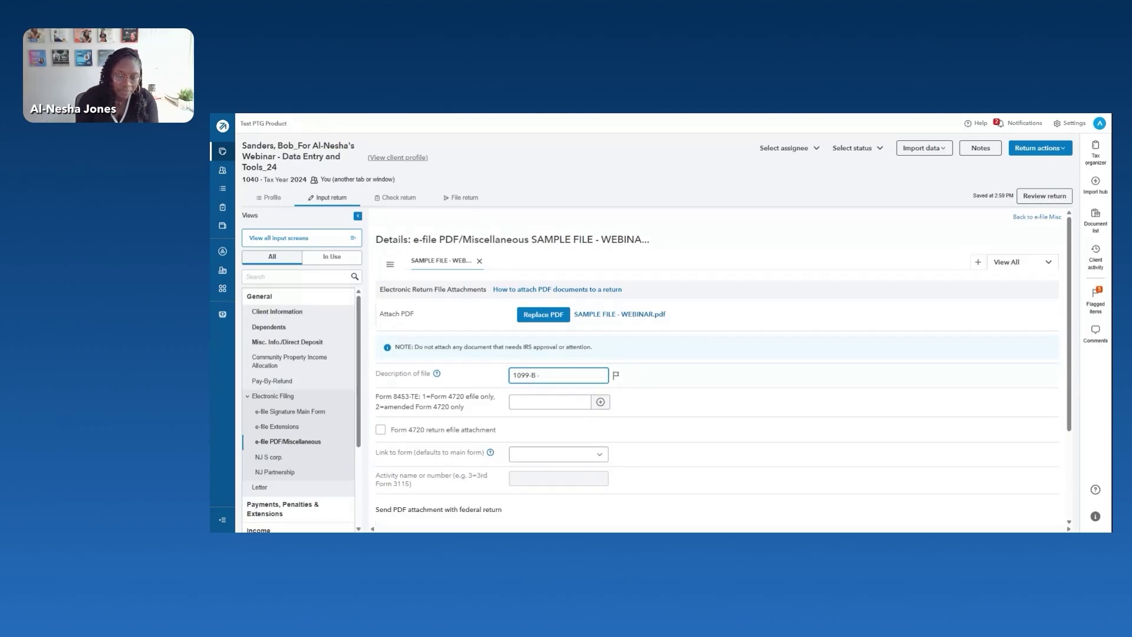
text( Intuit sales)
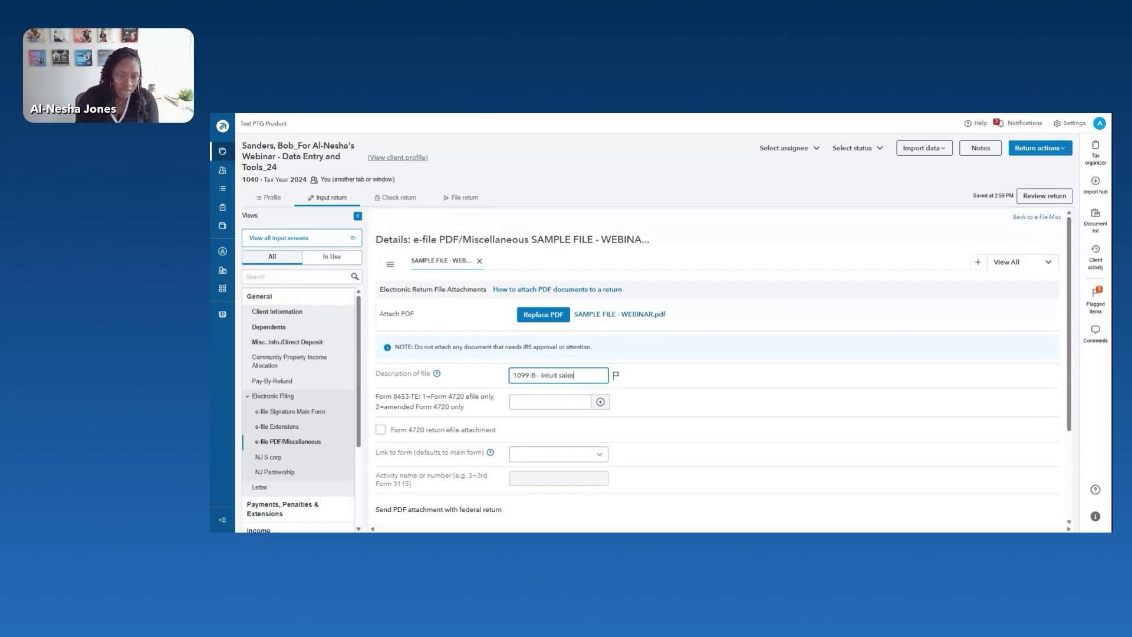
Link the attached PDF to 11 = Sch D - Other and set it to be sent with the federal return.
scroll(617, 402, down, 2)
click(600, 360)
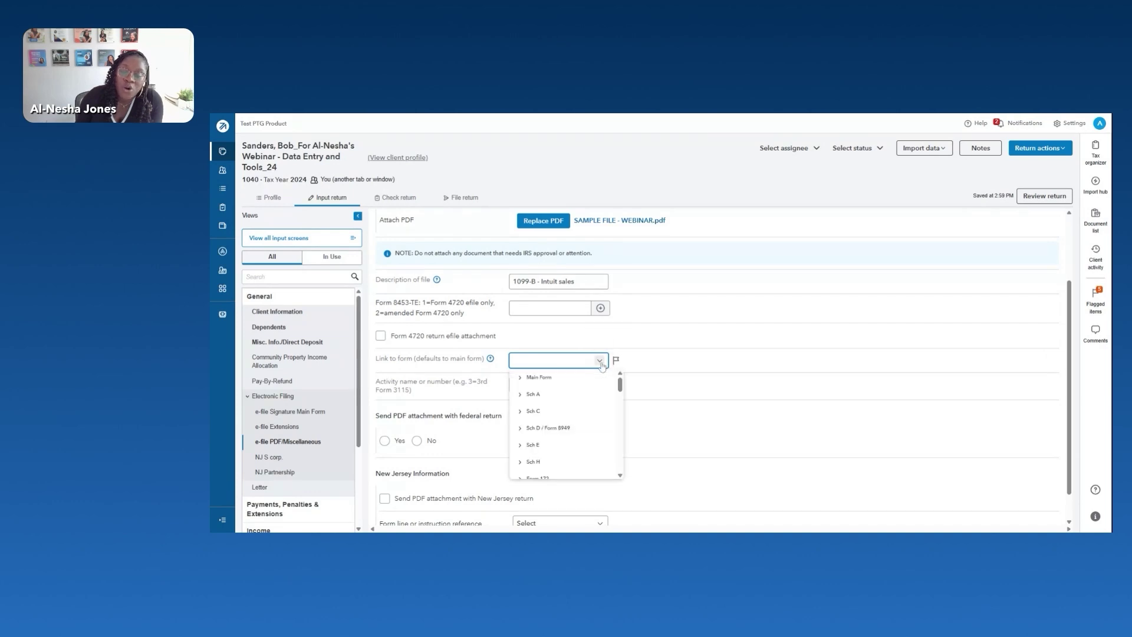
scroll(534, 430, down, 2)
click(539, 429)
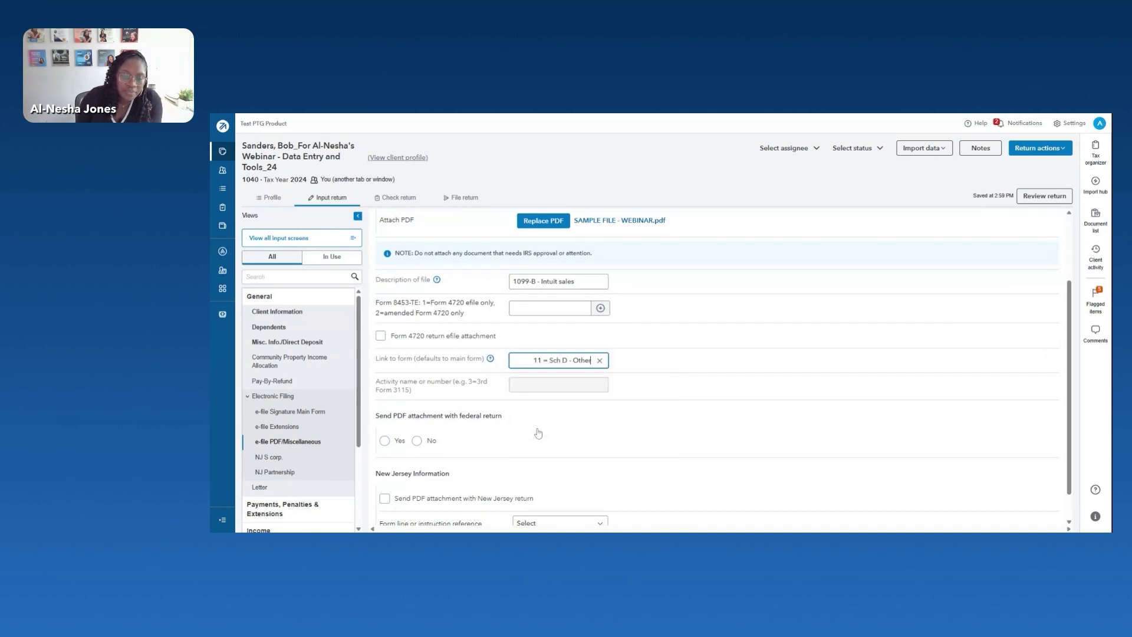
click(384, 441)
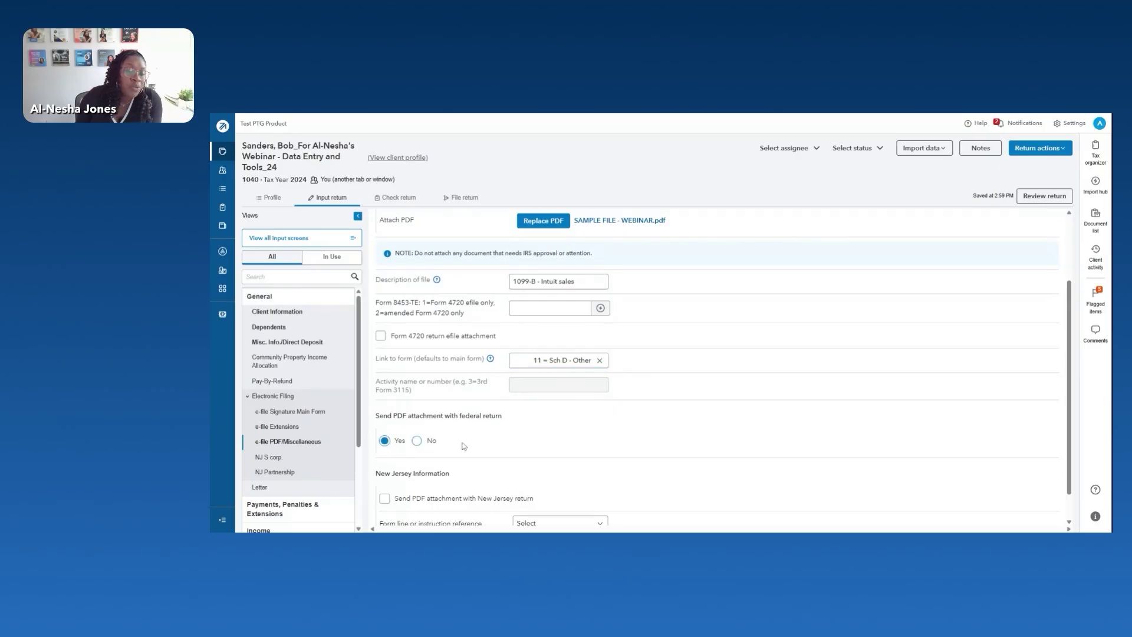
Include the PDF attachment with the New Jersey return, with 2 = Other as the form line or instruction reference.
scroll(386, 448, down, 1)
click(385, 465)
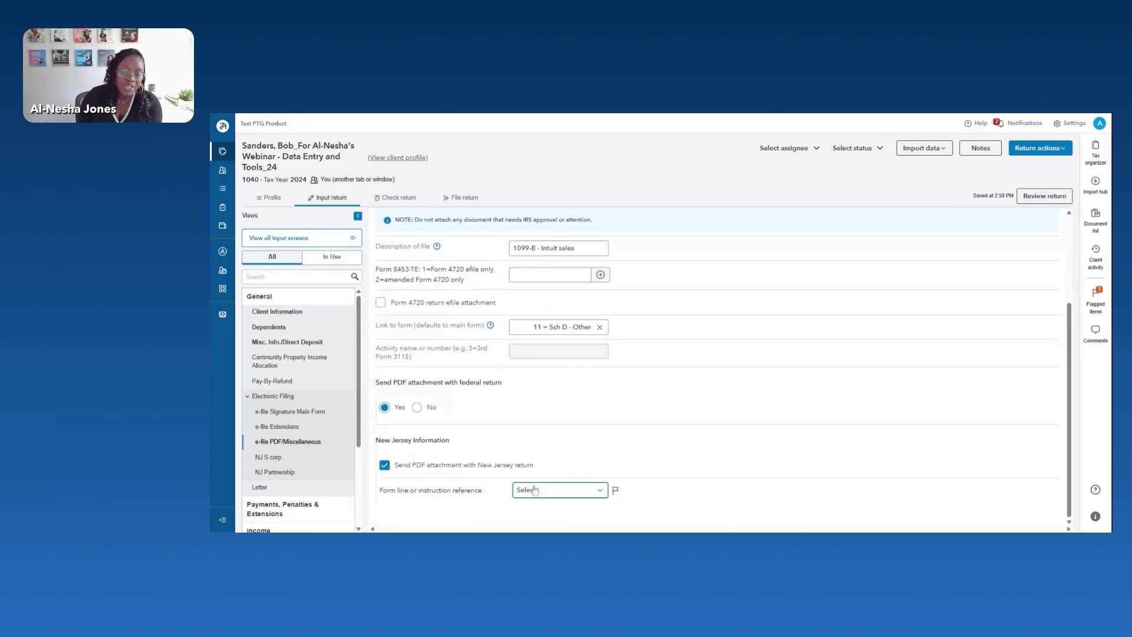
key(2)
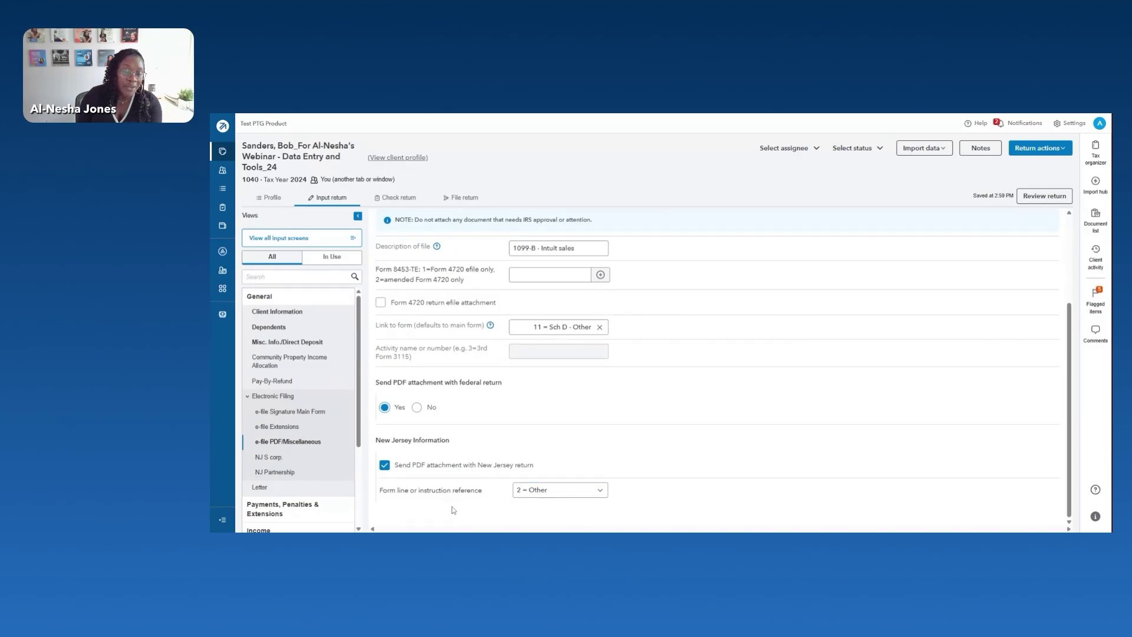
Review the list of PDF attachments included when the return is e-filed.
click(466, 197)
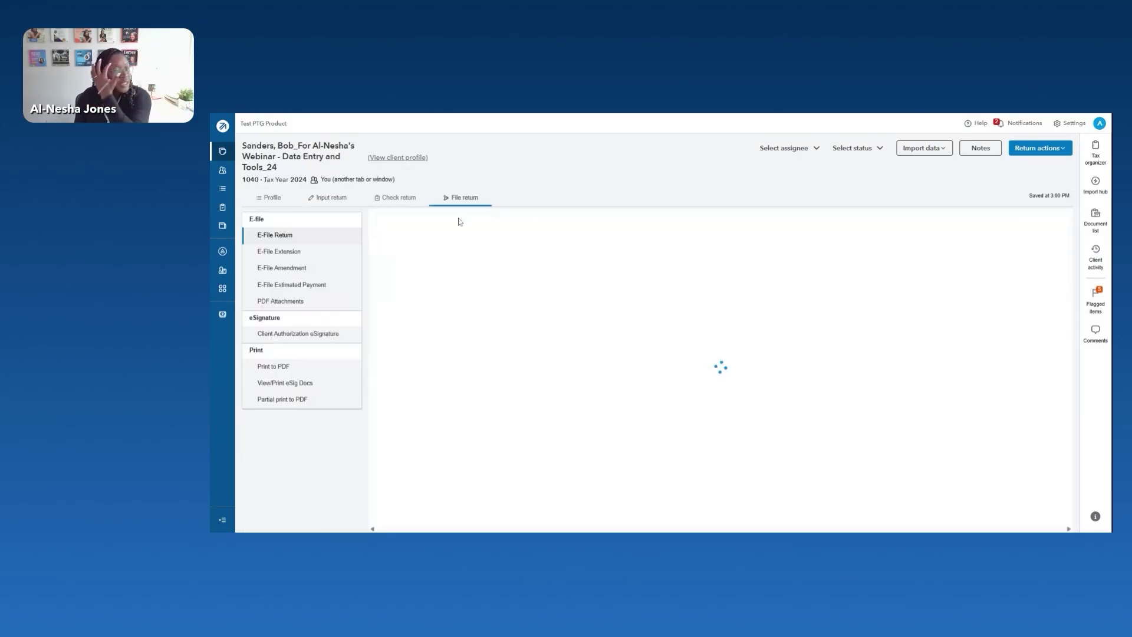
click(276, 303)
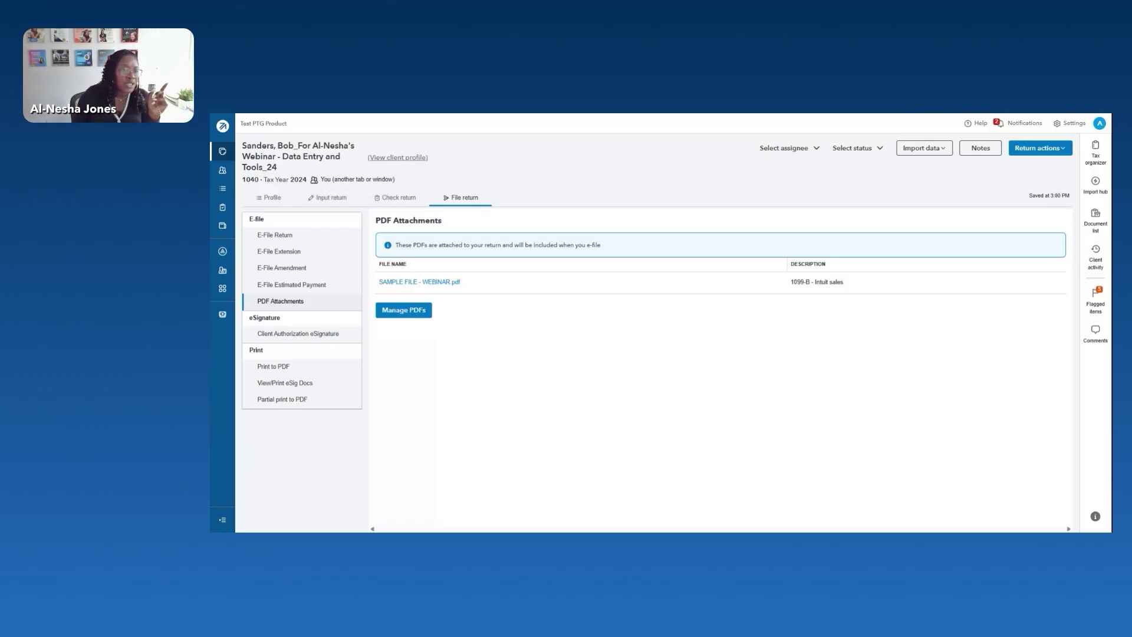
In the miscellaneous/Section 179 inputs for depreciation, set the Form 4562 options override to 2 to force the form.
click(320, 199)
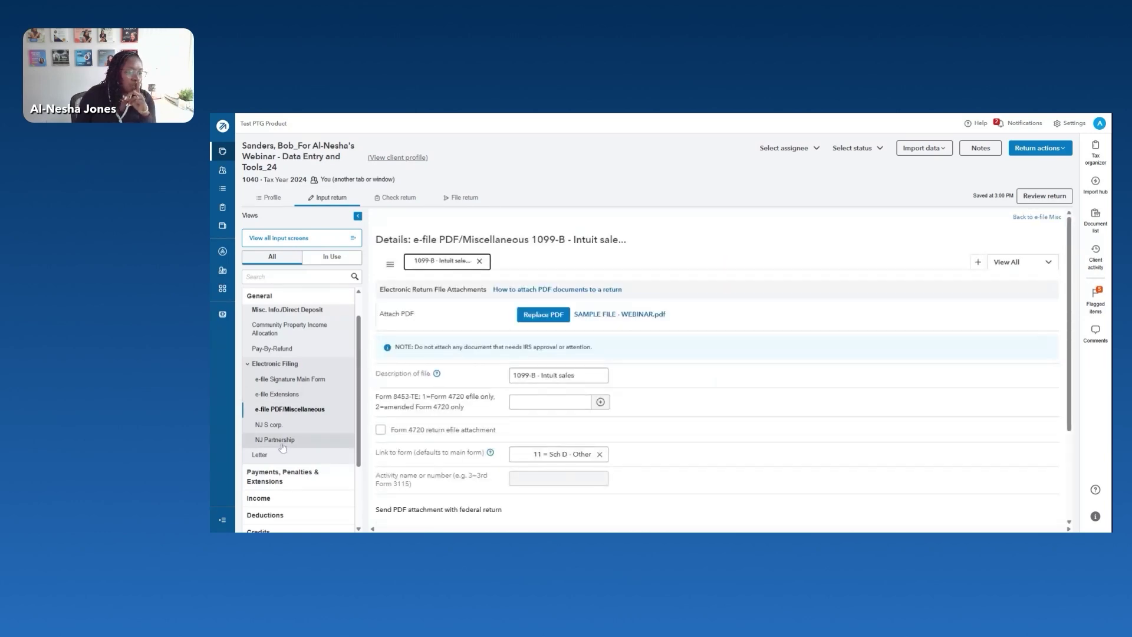
scroll(256, 463, down, 6)
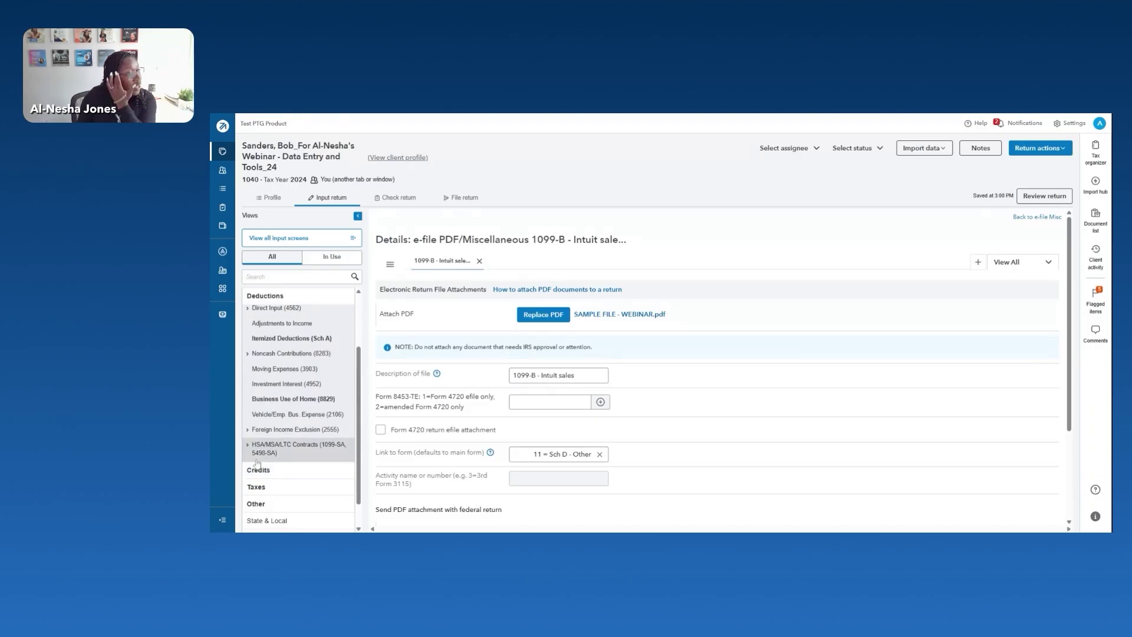
scroll(281, 378, up, 2)
click(279, 346)
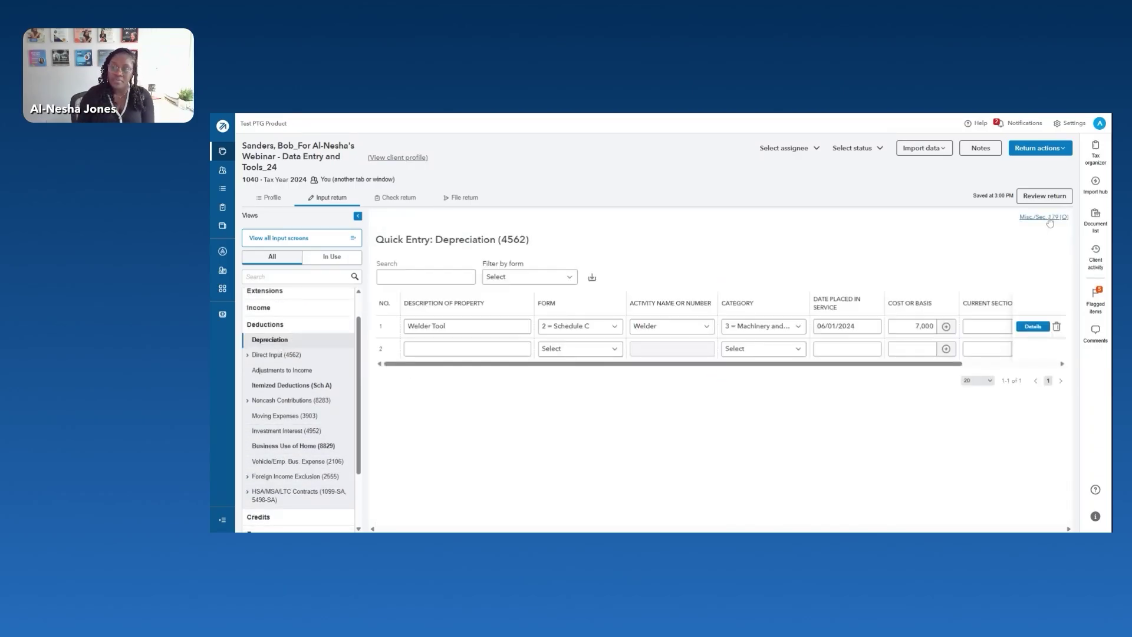
click(1048, 217)
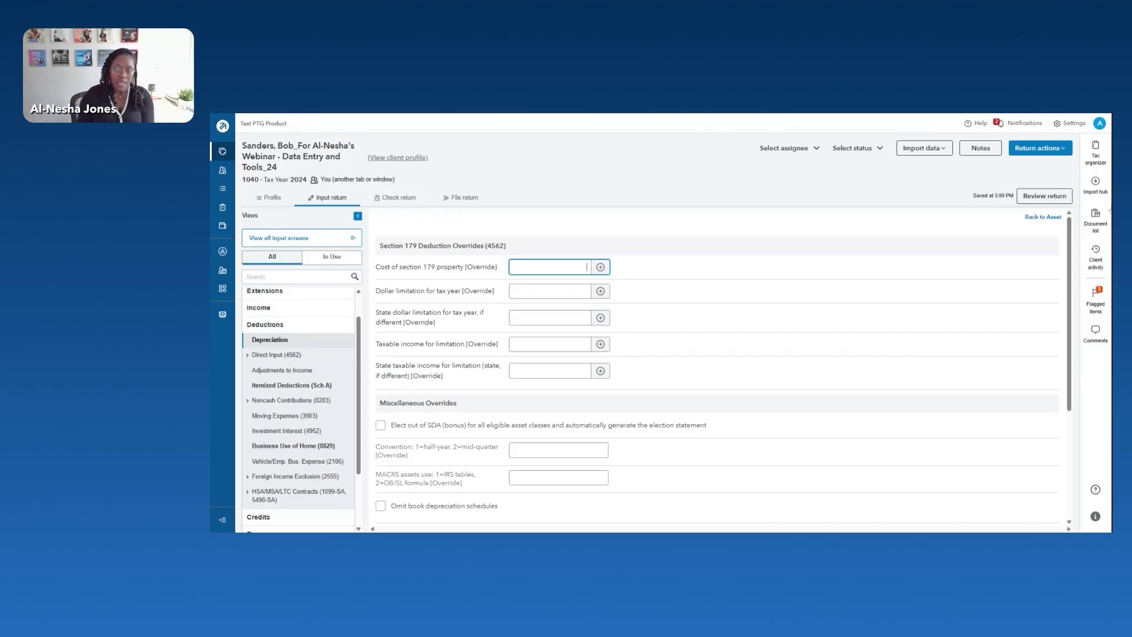
scroll(696, 330, down, 3)
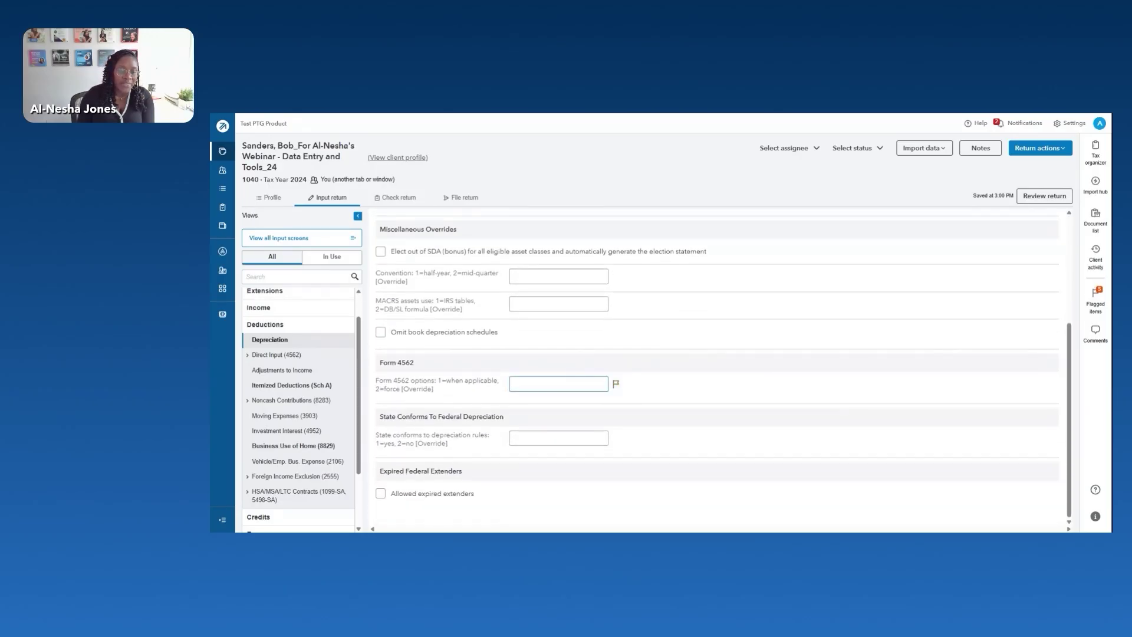
click(603, 384)
click(658, 390)
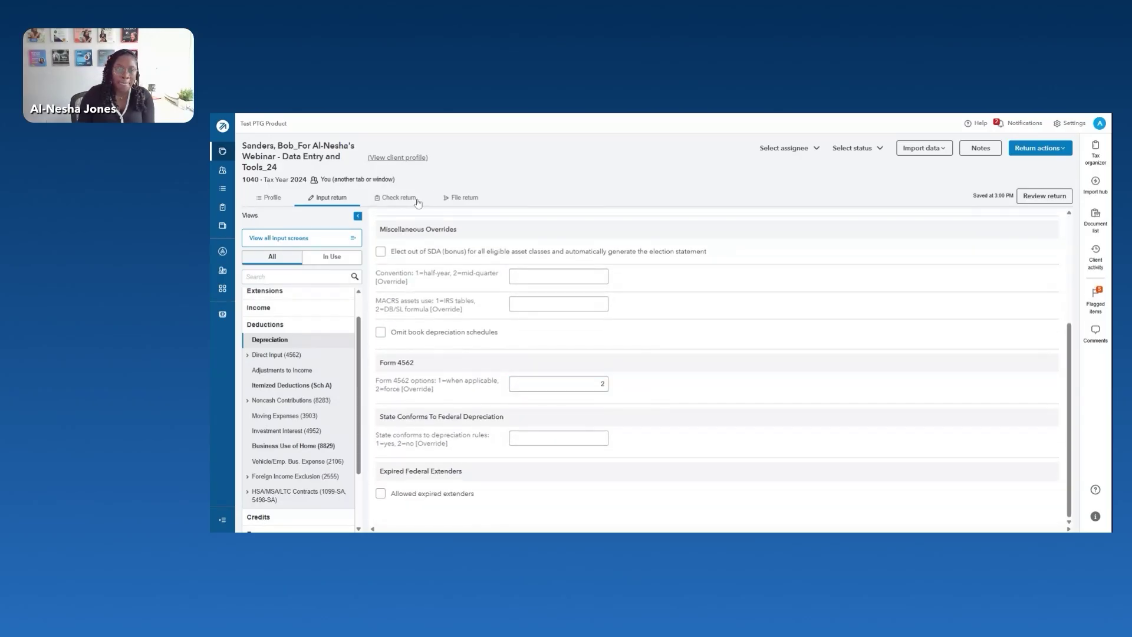
Check the generated federal Form 4562 for Schedule C, including its MACRS depreciation and summary sections.
click(385, 201)
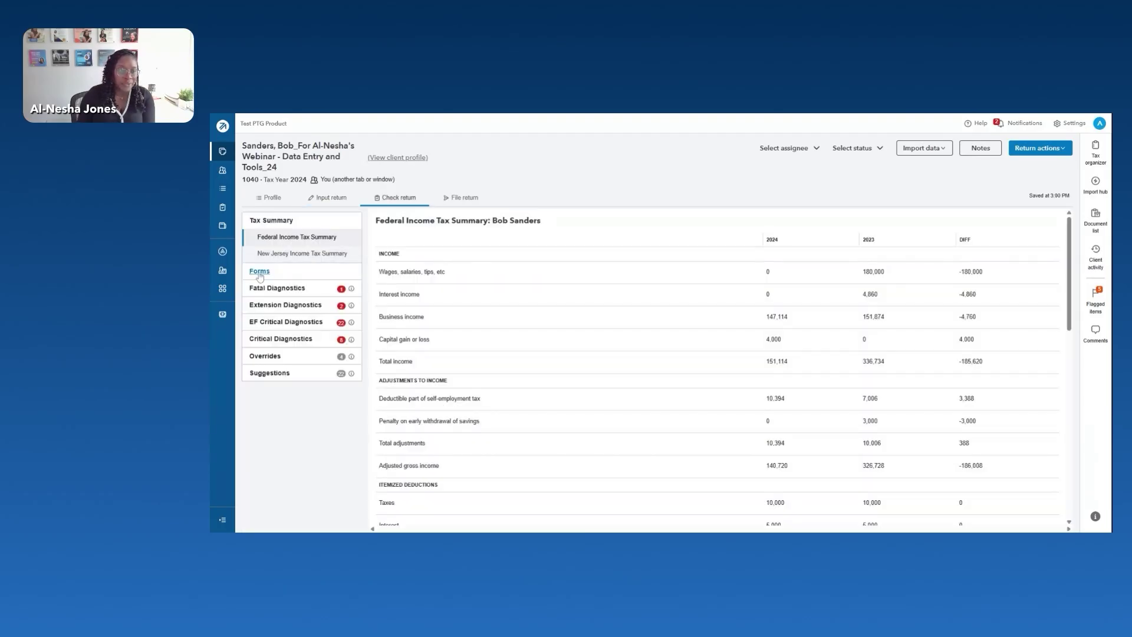
click(255, 269)
click(260, 297)
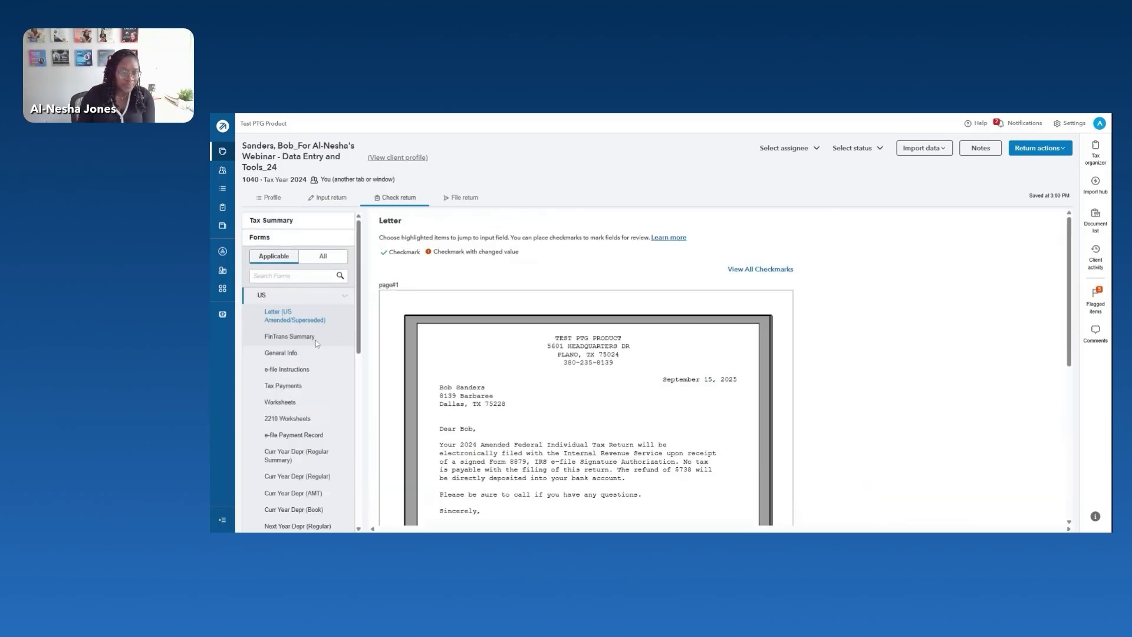
scroll(320, 345, down, 2)
scroll(320, 346, down, 5)
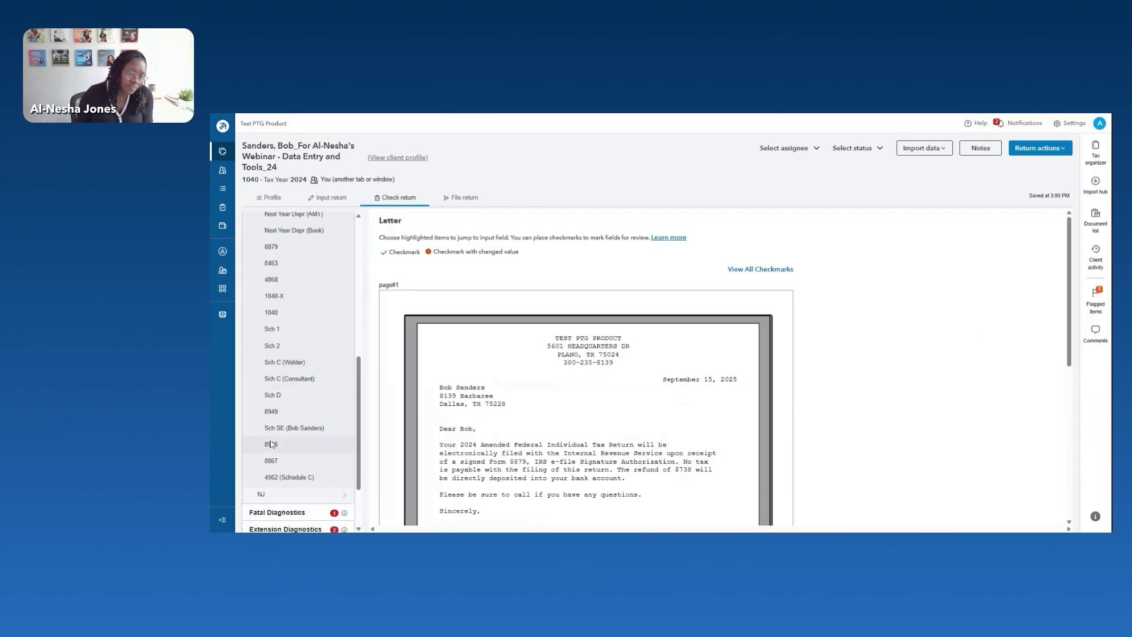
click(277, 477)
scroll(568, 376, down, 4)
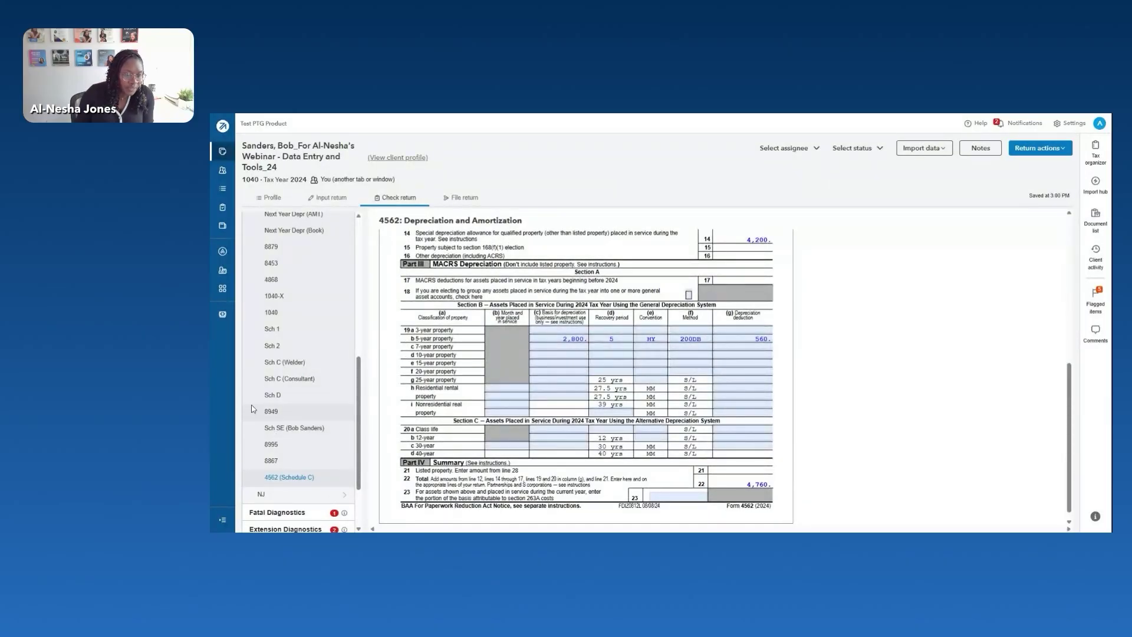
Review the generated Form 8949 and place a review checkmark on short-term box (A), basis reported to the IRS.
click(288, 411)
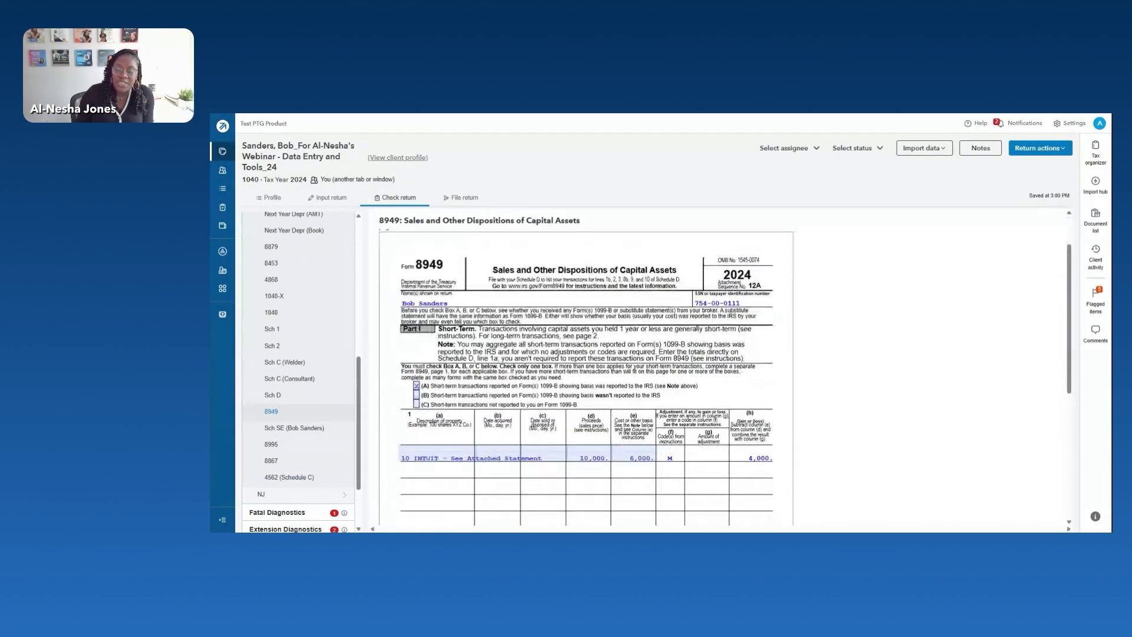
scroll(587, 377, down, 4)
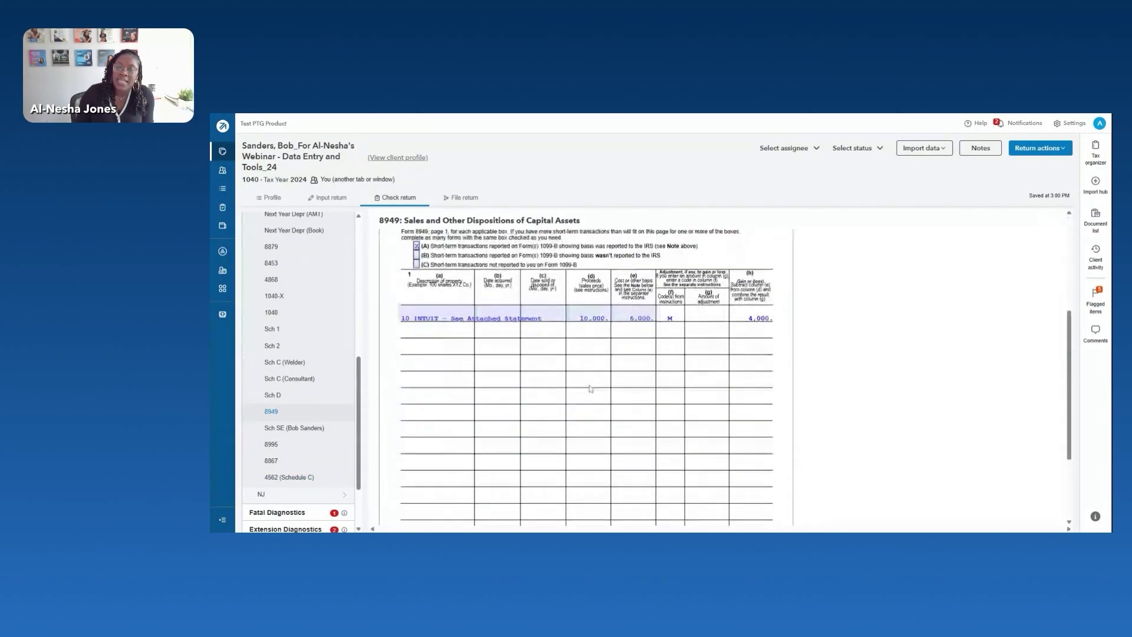
click(423, 242)
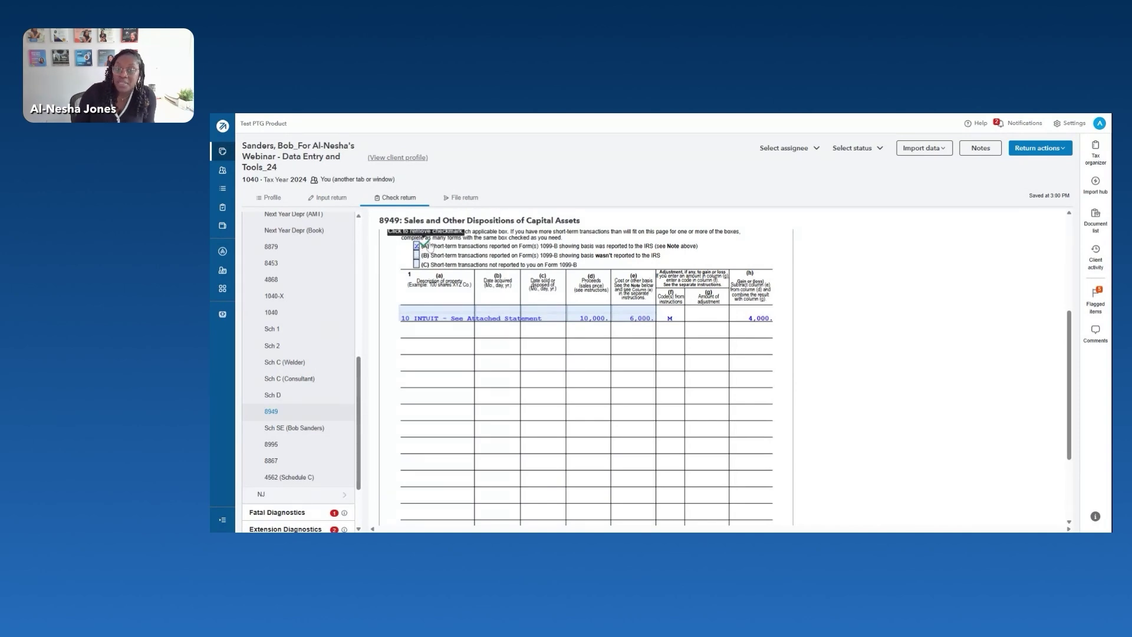
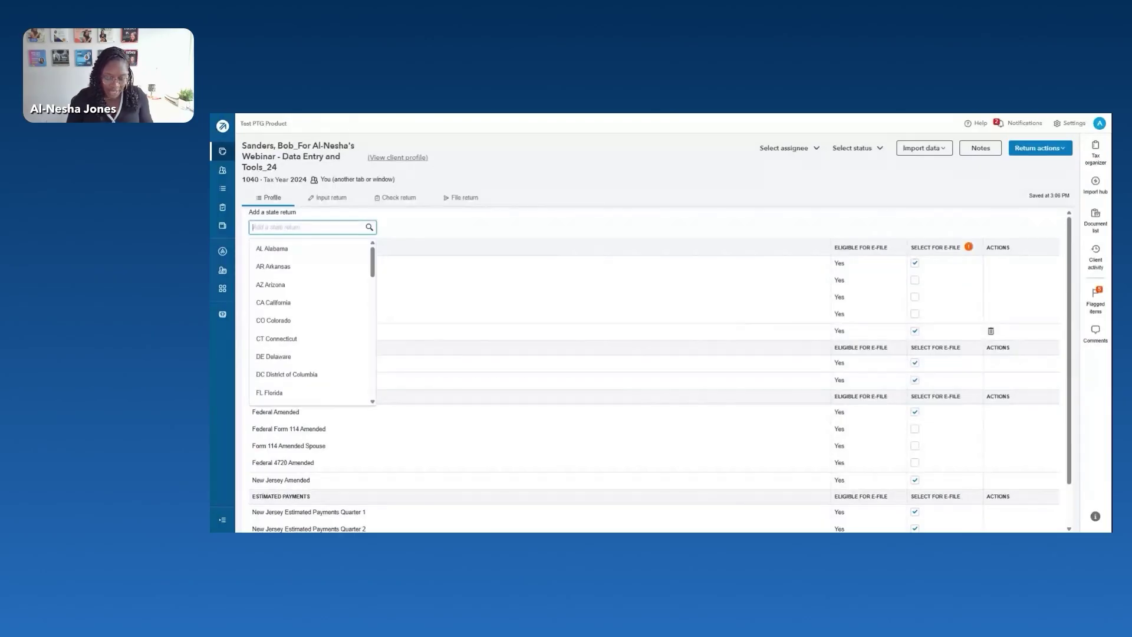
Add a New York state return to the client's return profile.
text(ny)
click(323, 253)
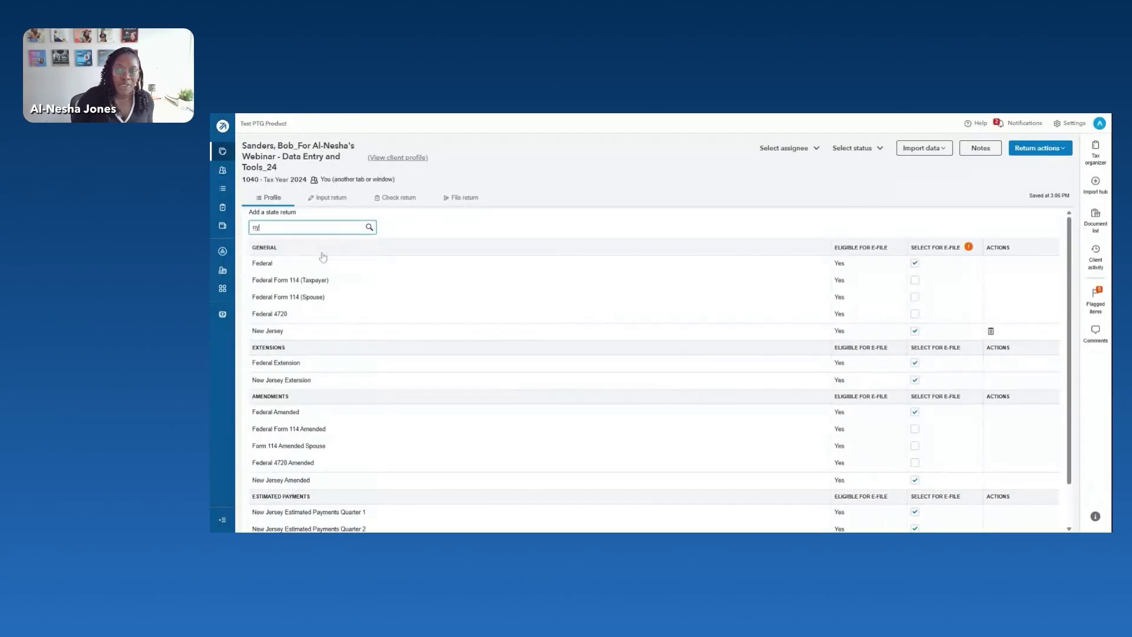
Open the Disney W-2 in the wage income inputs and enter the employer identification number.
click(330, 199)
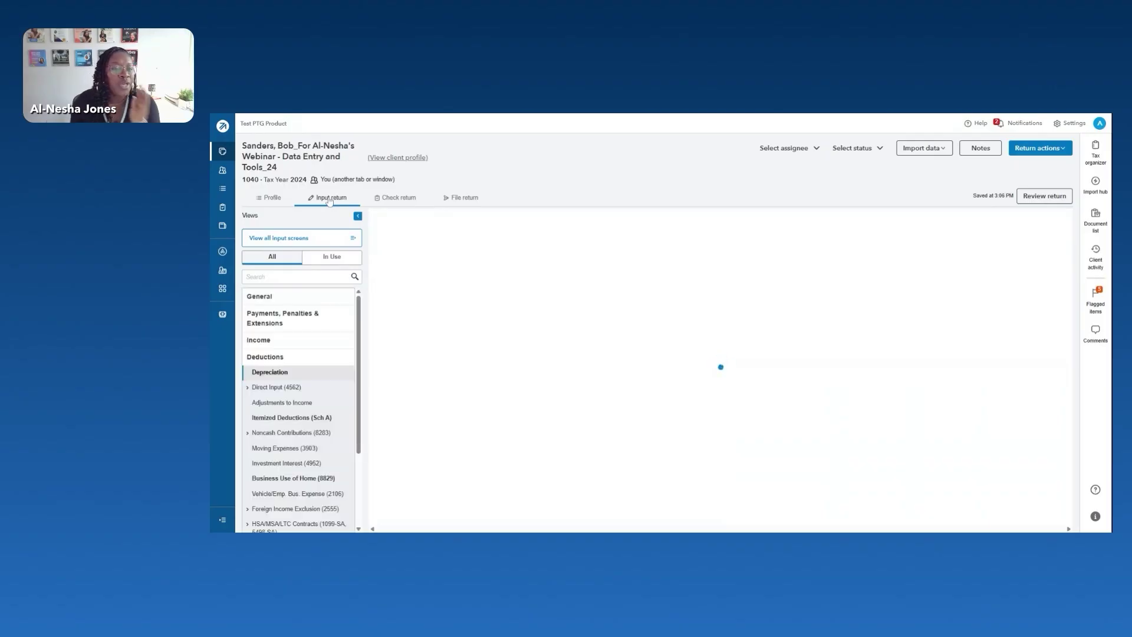
click(273, 340)
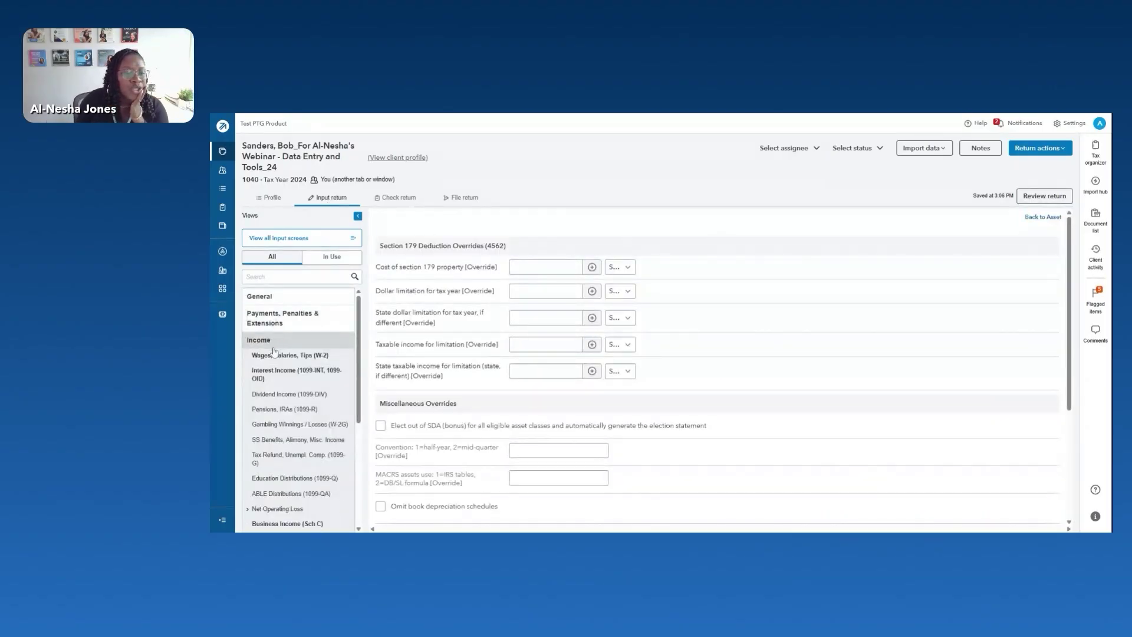
click(274, 355)
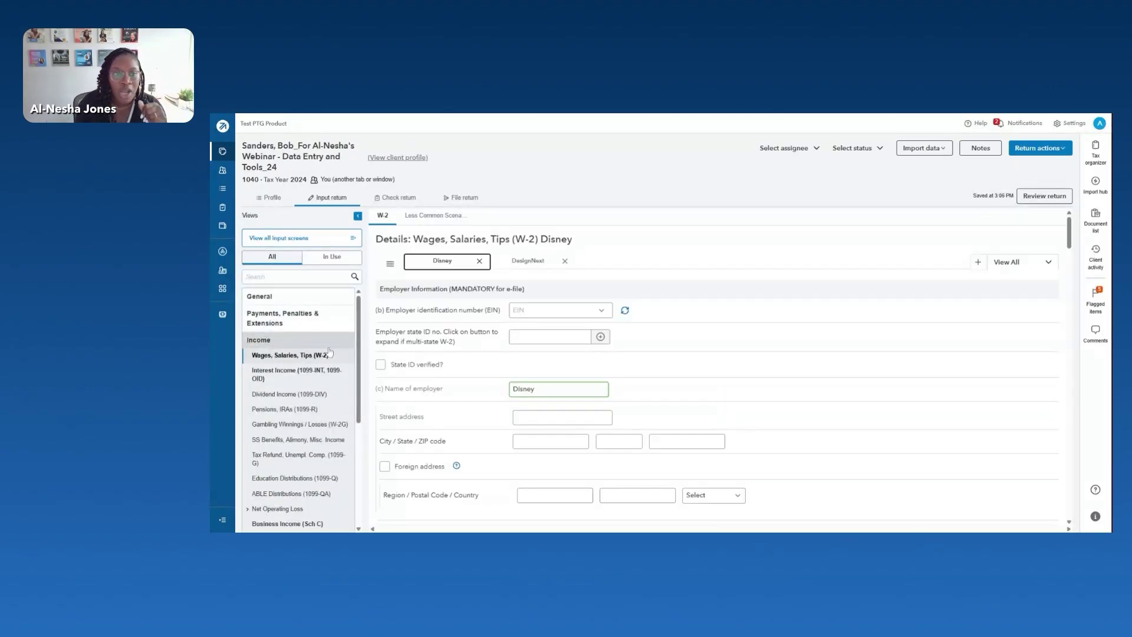
click(601, 316)
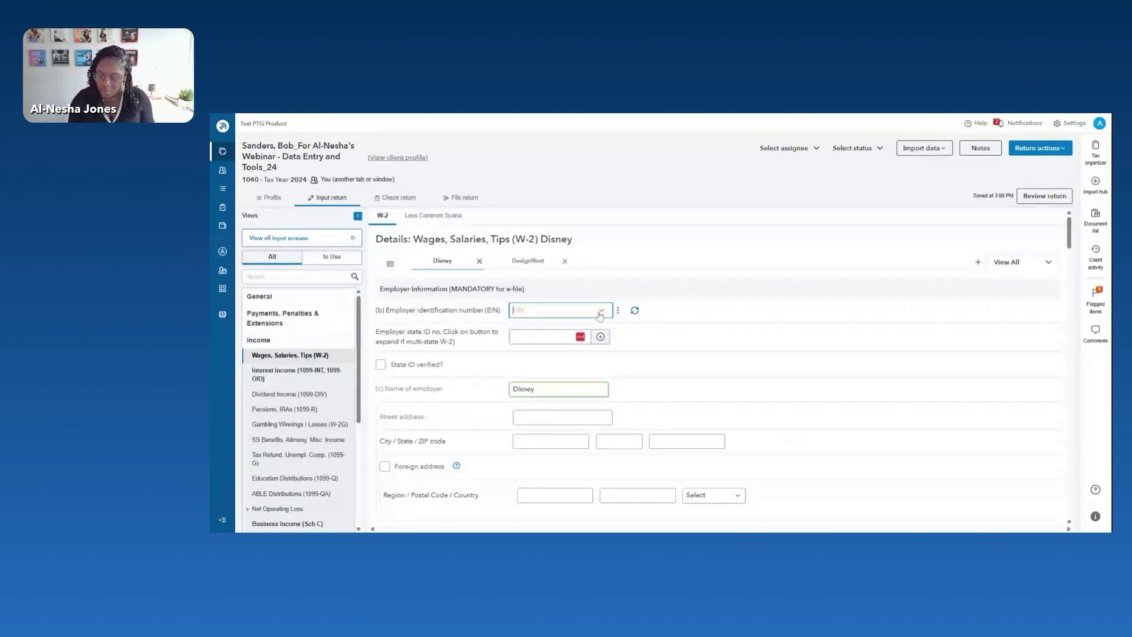
text(12-3456789)
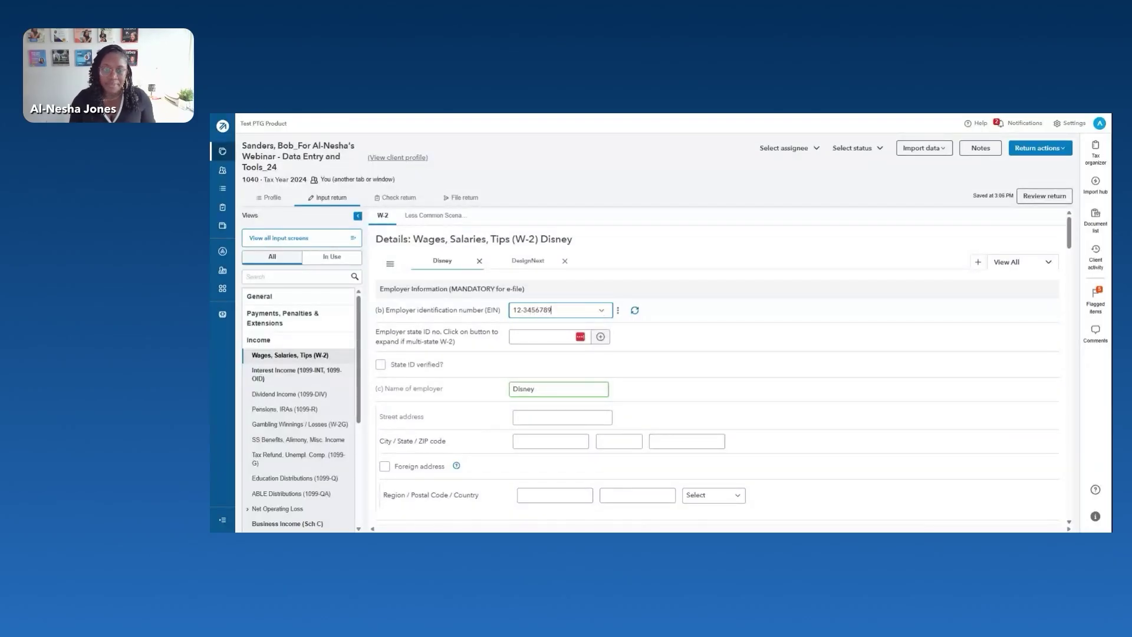
key(Tab)
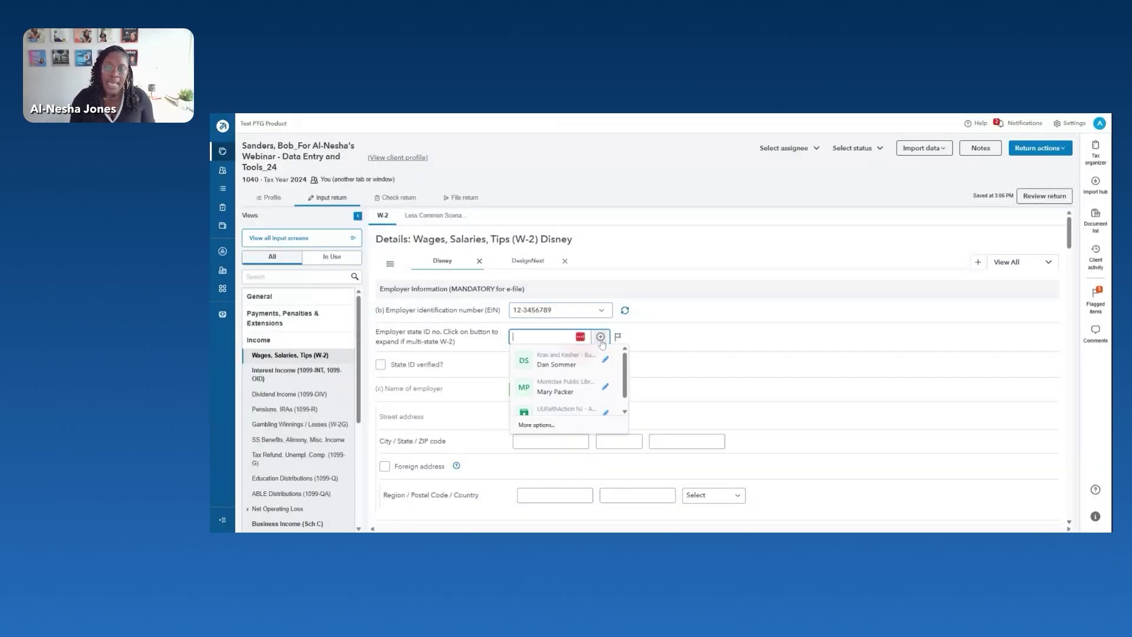
Expand the employer state ID for a multi-state W-2 and enter NJ with its state employer ID number.
click(600, 336)
click(552, 252)
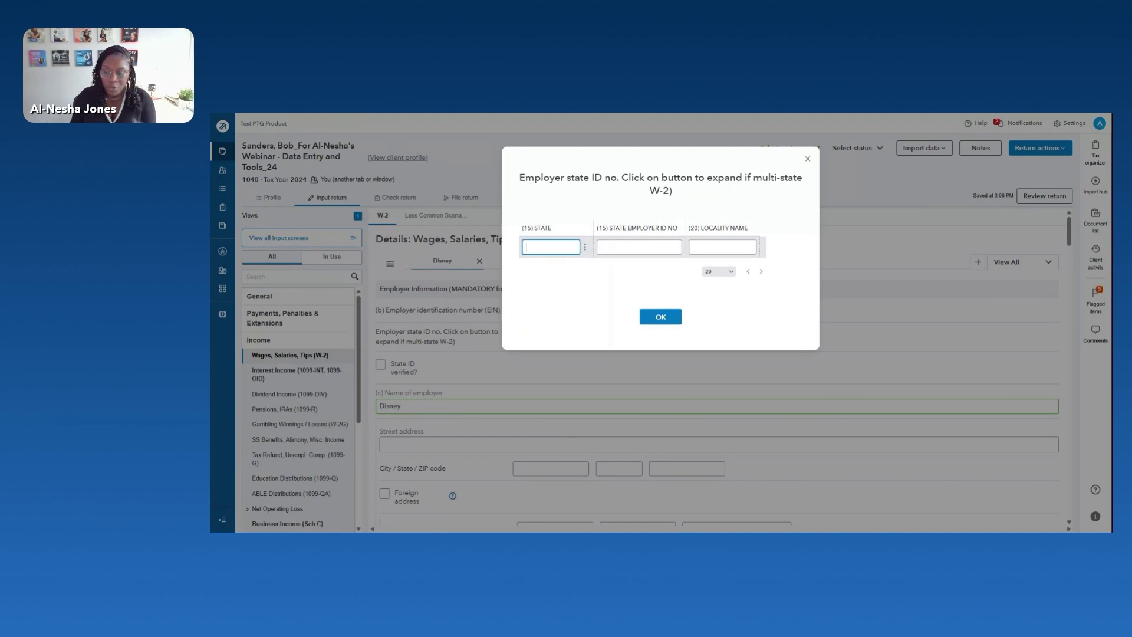
text(NJ)
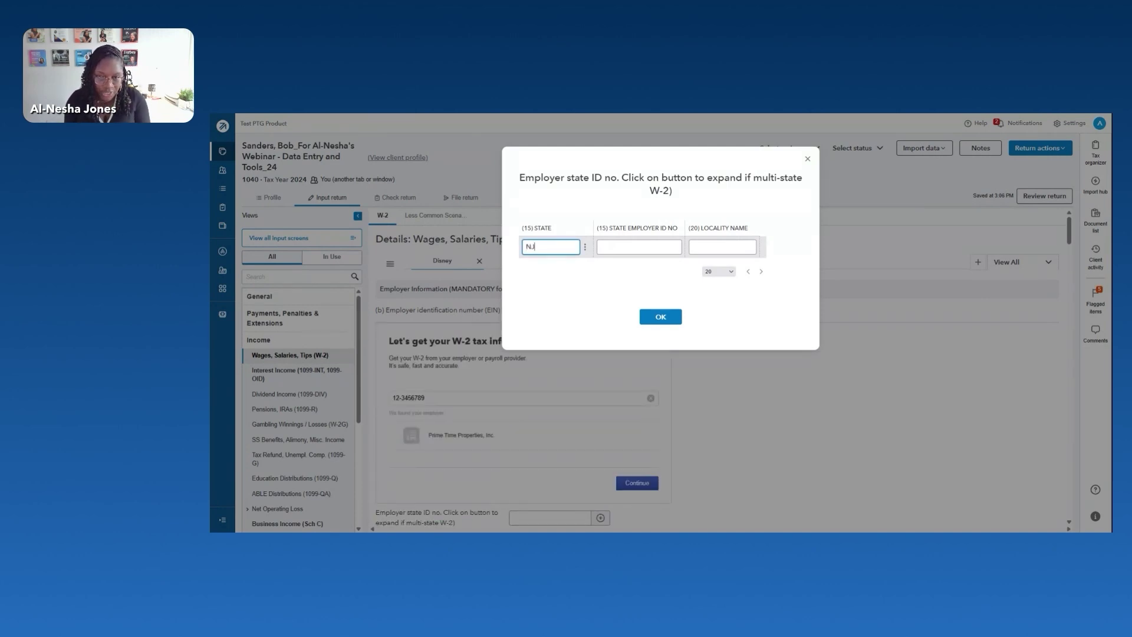
click(639, 246)
text(123456789)
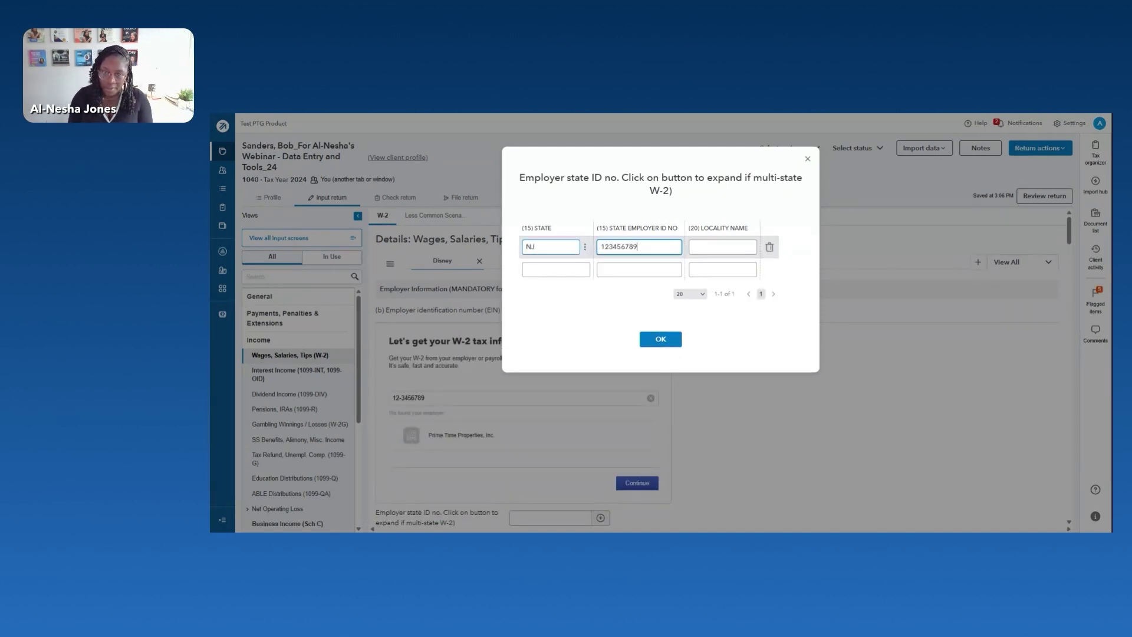
text(000)
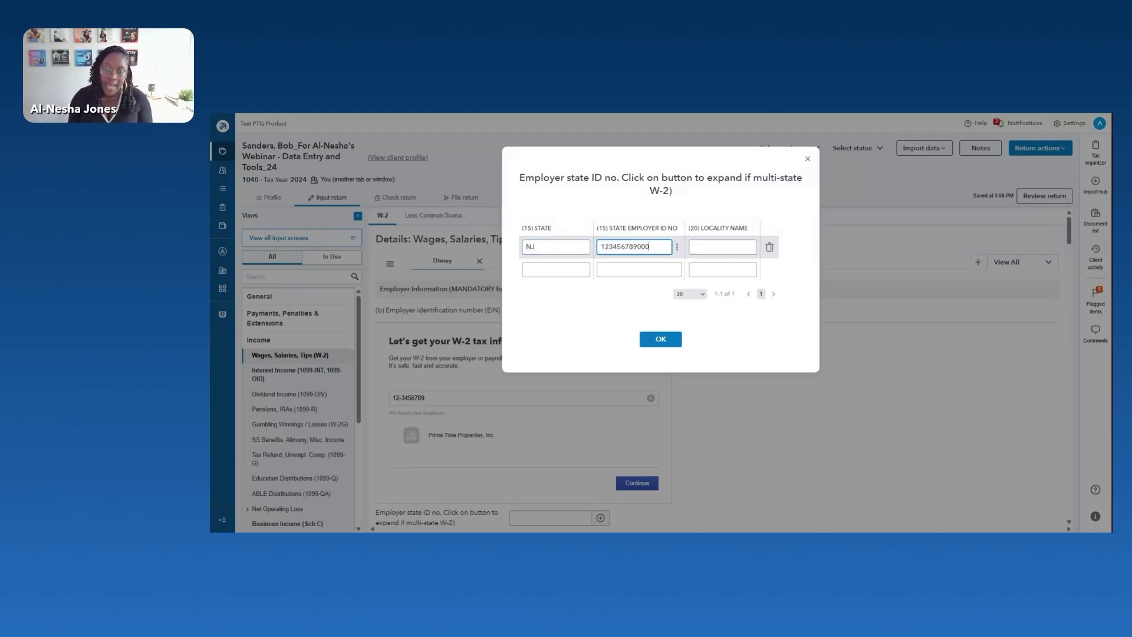
Add a second state line for NY with its state employer ID number and confirm the employer state IDs.
click(551, 269)
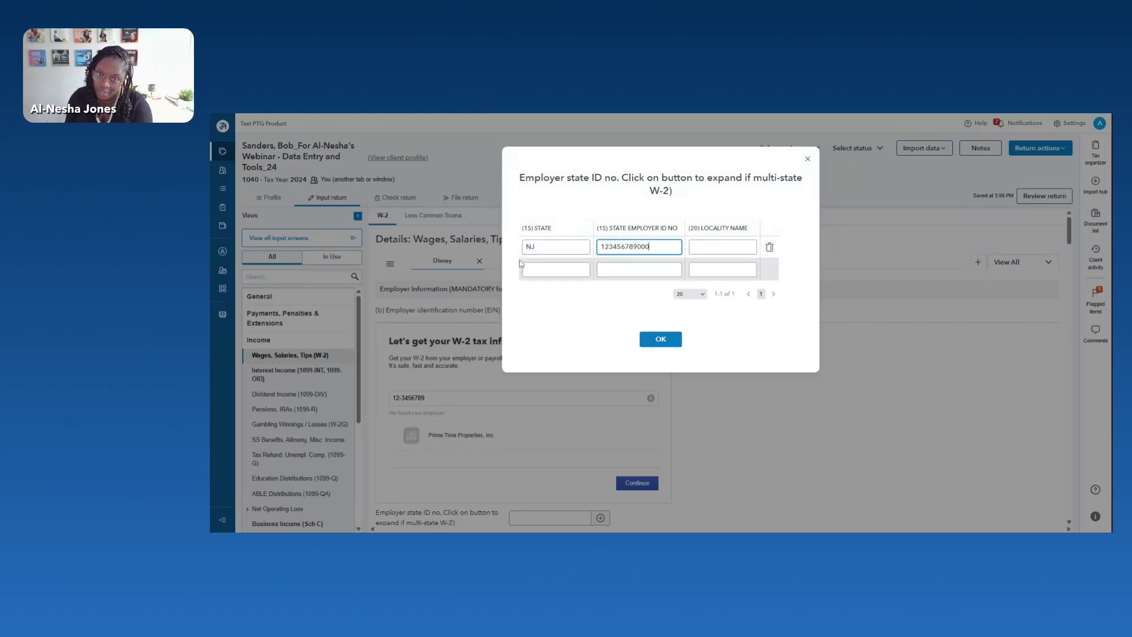
text(NY)
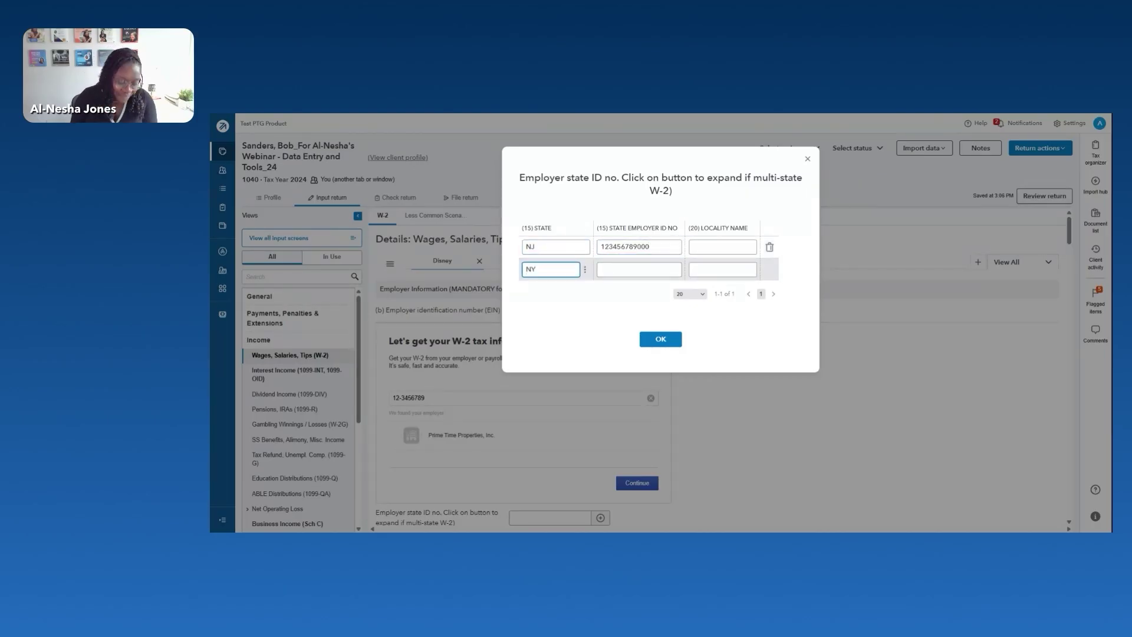
click(639, 269)
text(1234)
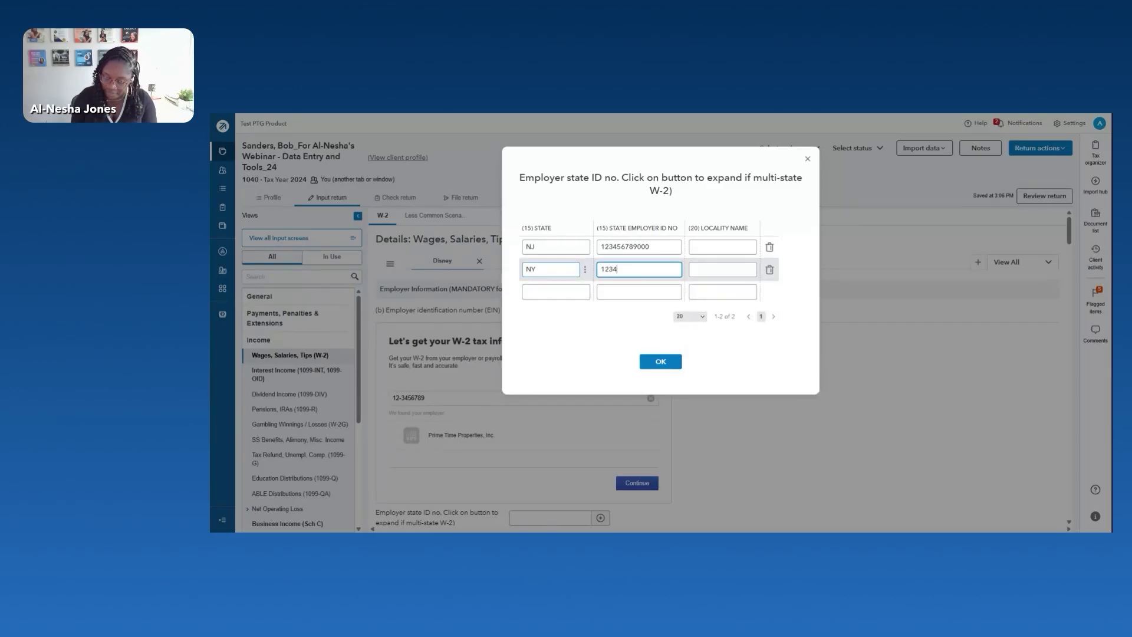
text(56789 5)
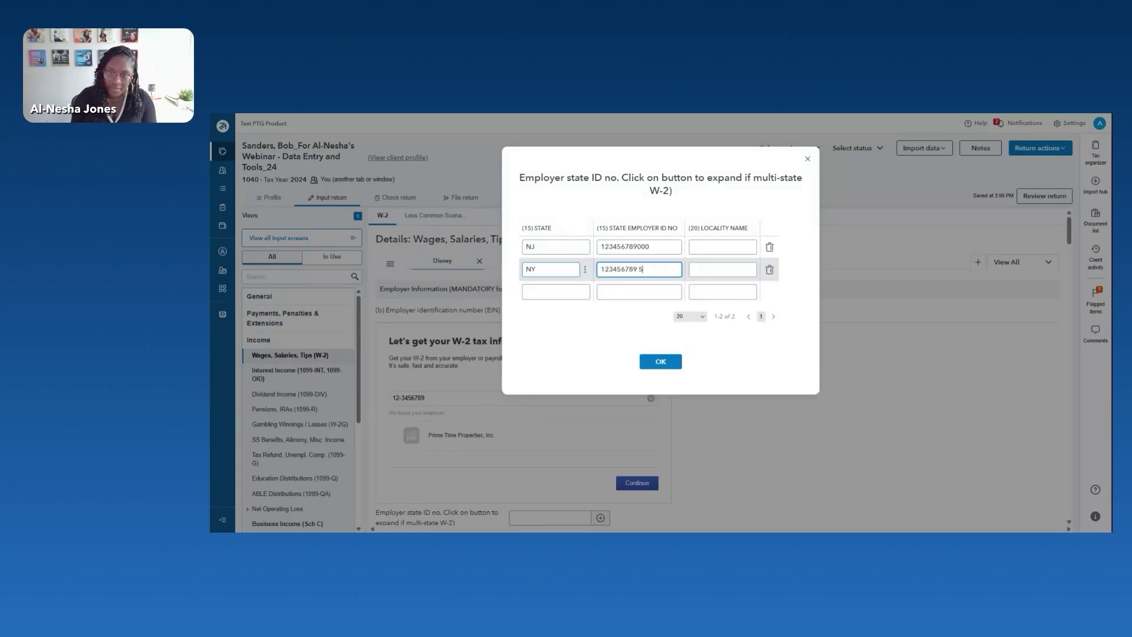
click(659, 362)
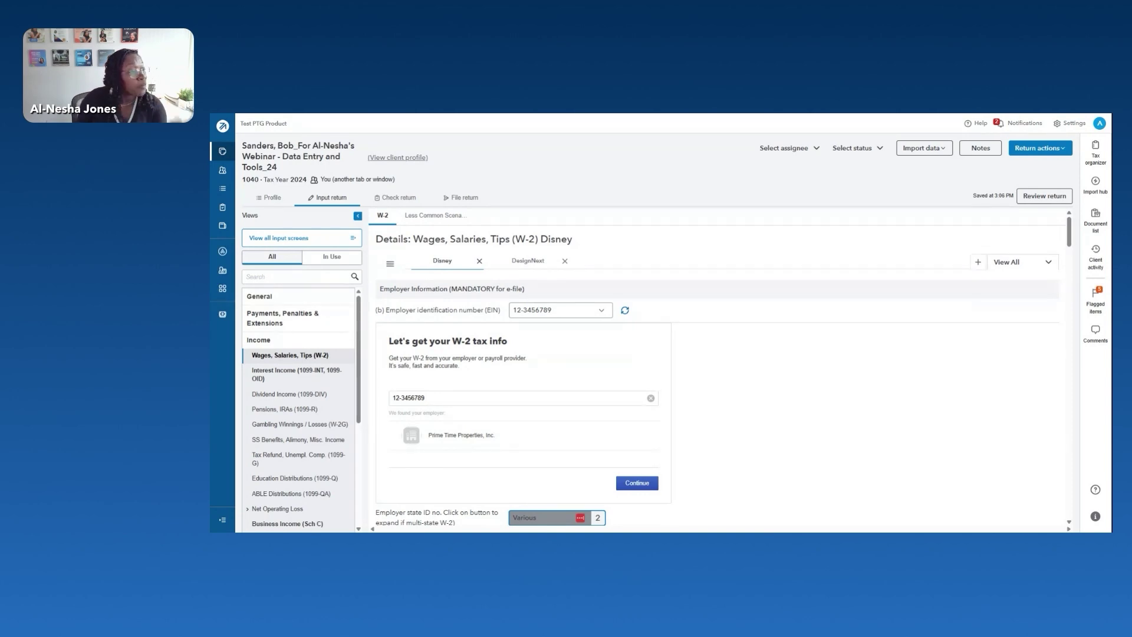
View the W-2 import sign-in for Prime Time Properties, Inc. and return to the employer match without signing in.
click(635, 484)
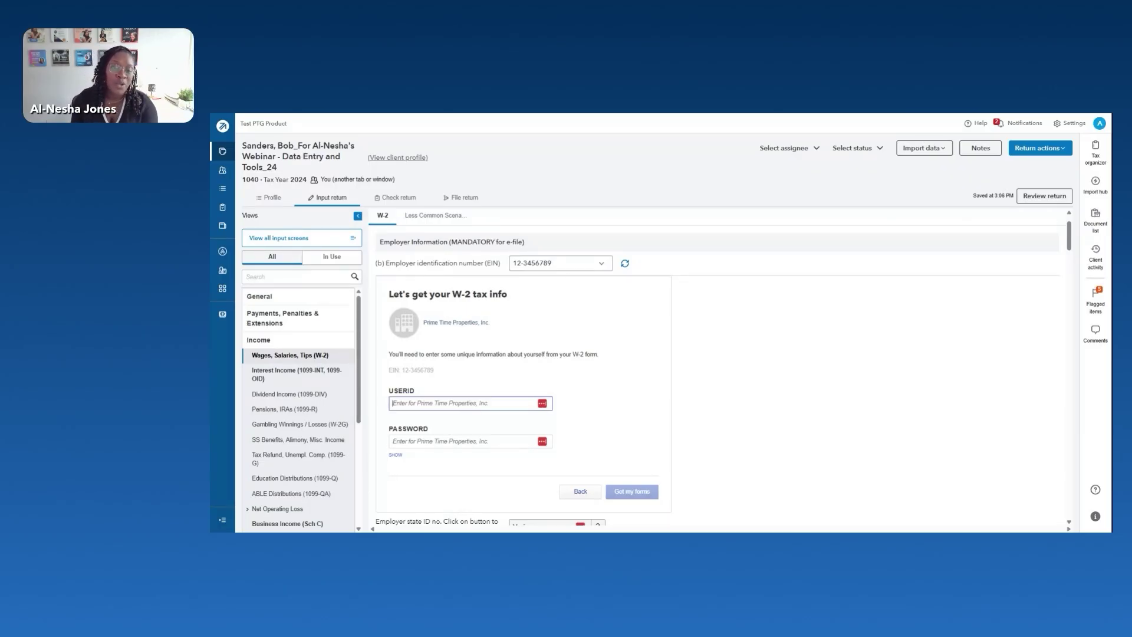
click(581, 500)
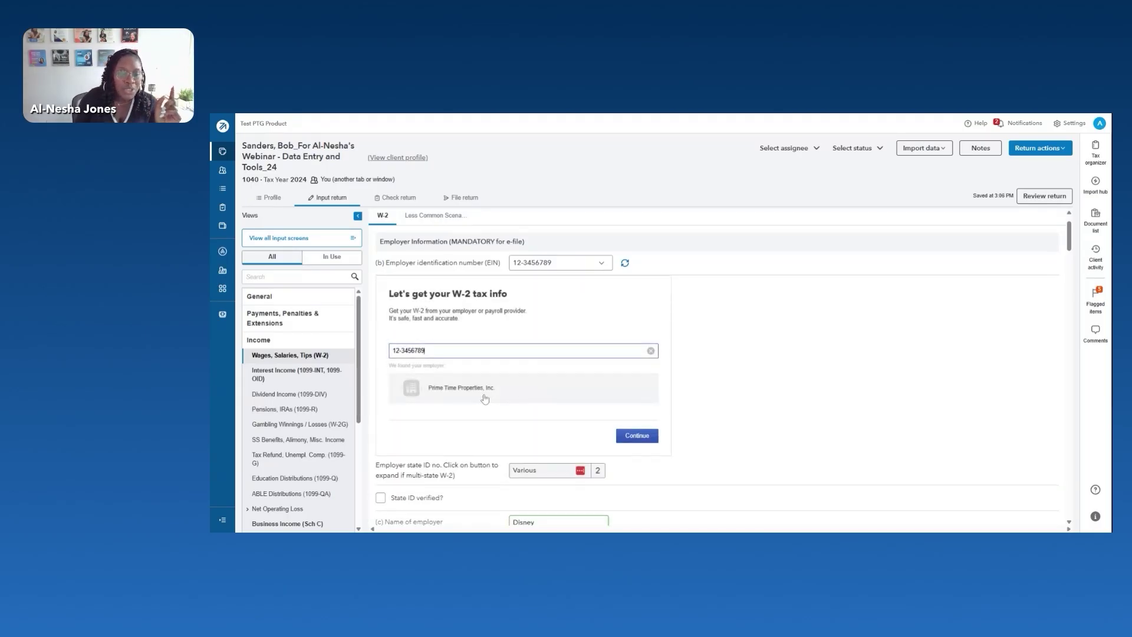
Expand box 1 wages for multi-state entry and enter a line of 10,000 for NJ with a blank description.
scroll(486, 398, down, 2)
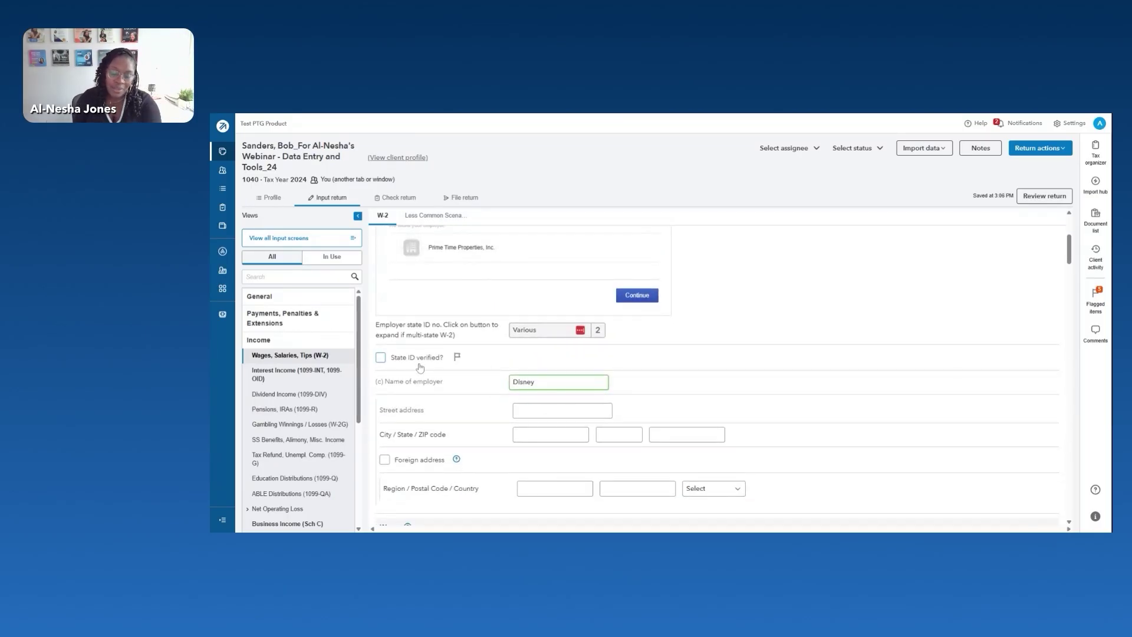
scroll(428, 368, down, 2)
scroll(431, 373, down, 3)
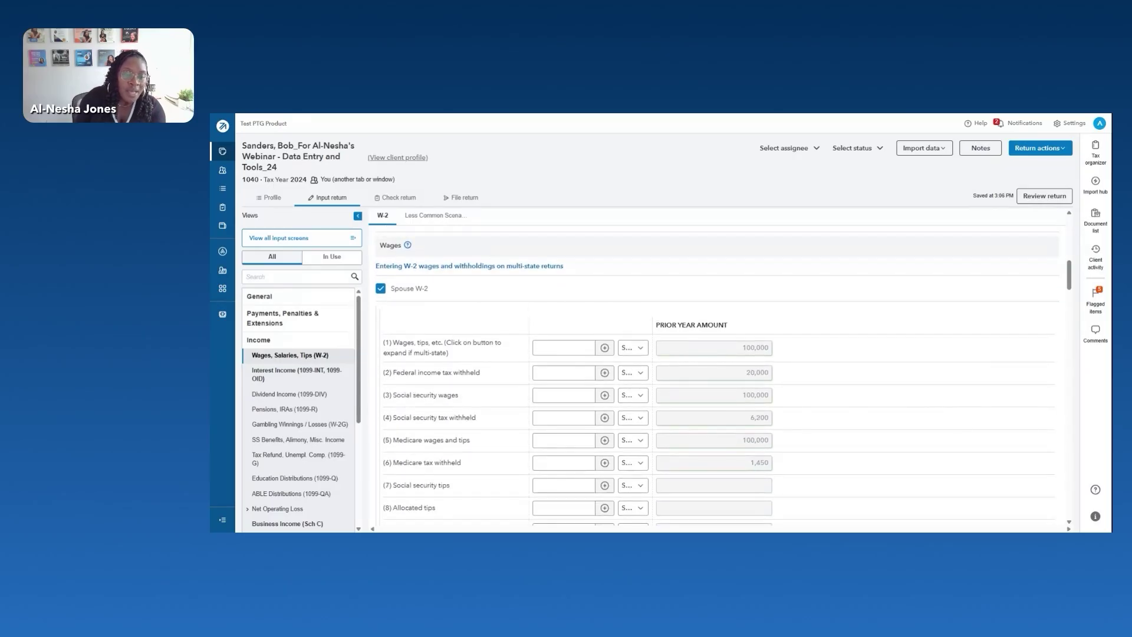
click(600, 350)
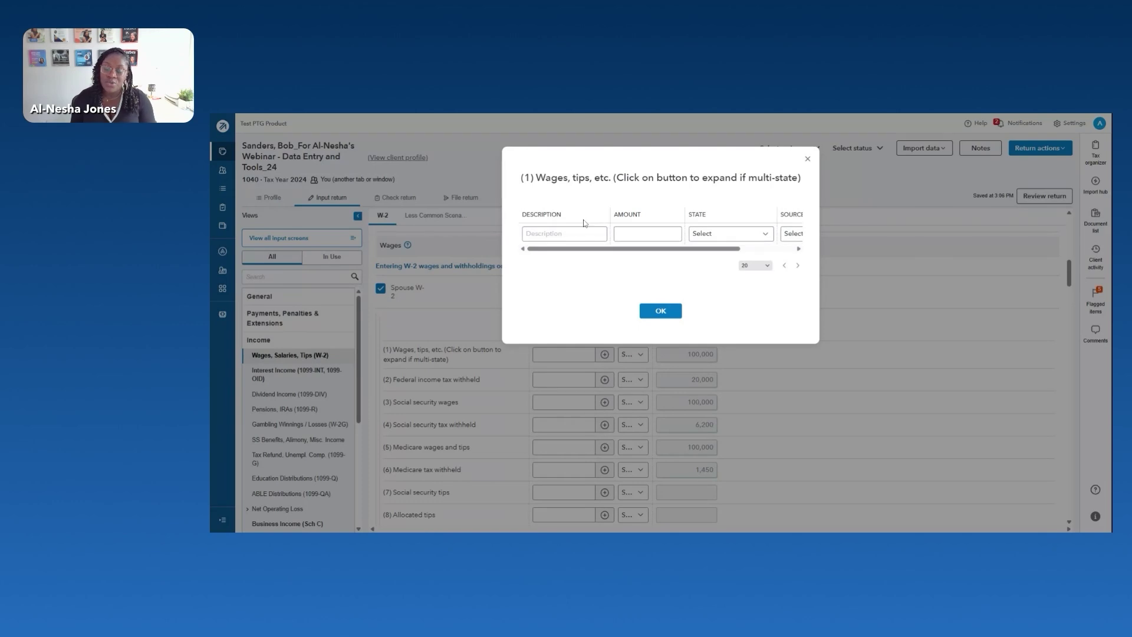
click(570, 233)
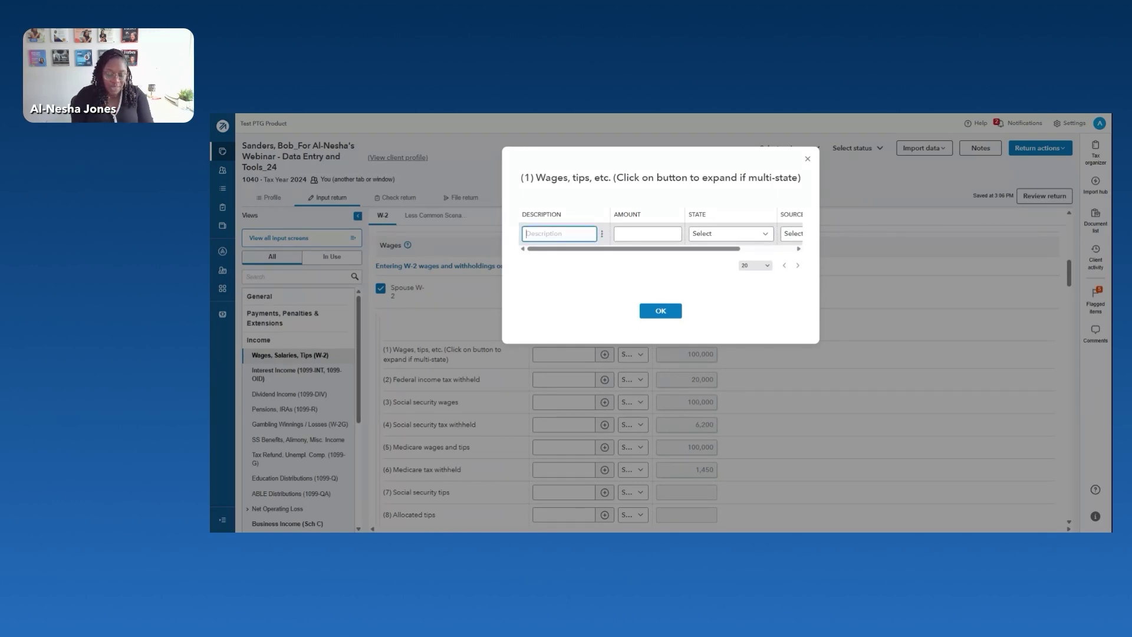
text(NJ)
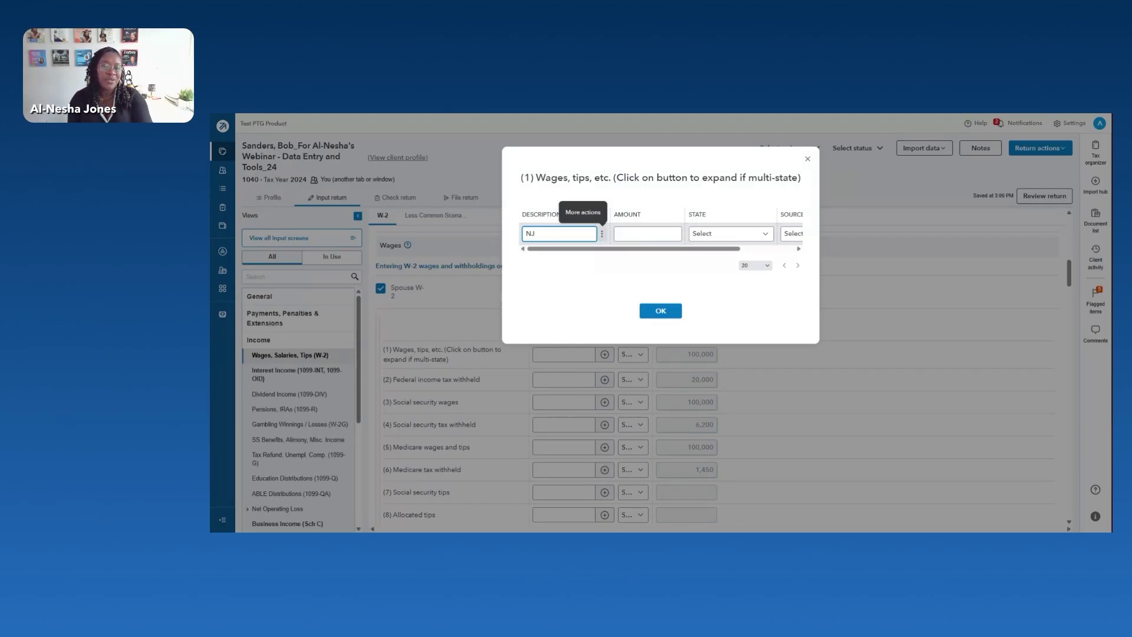
key(BackSpace)
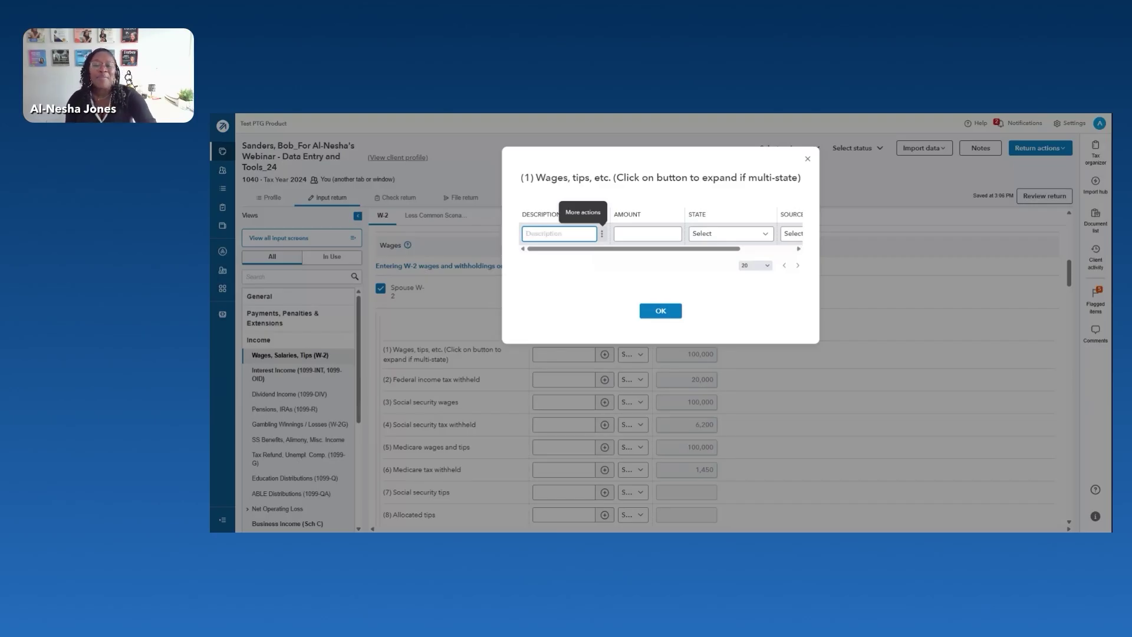
click(648, 233)
text(10,00)
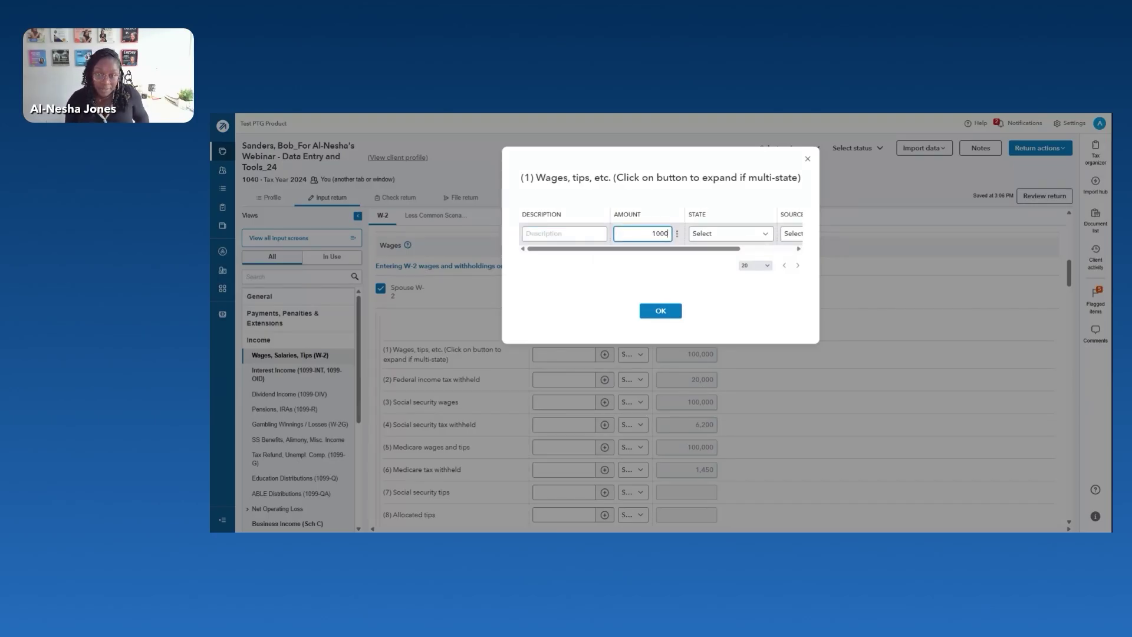
text(0)
key(Tab)
text(NJ)
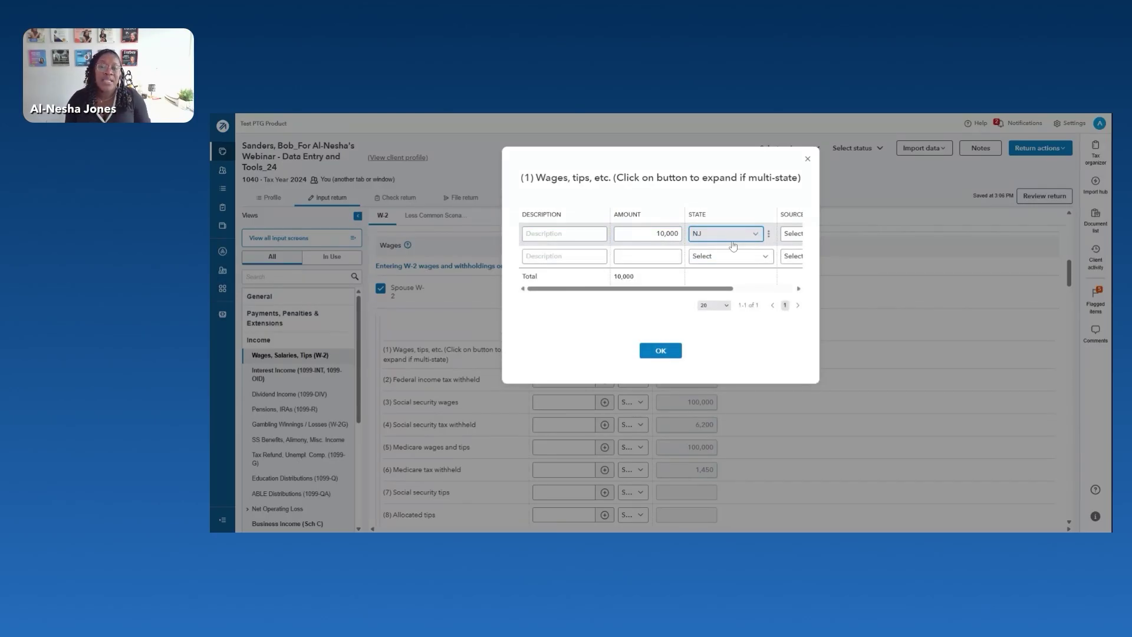
Try source S on the NJ wage line and replace it with source N.
key(Tab)
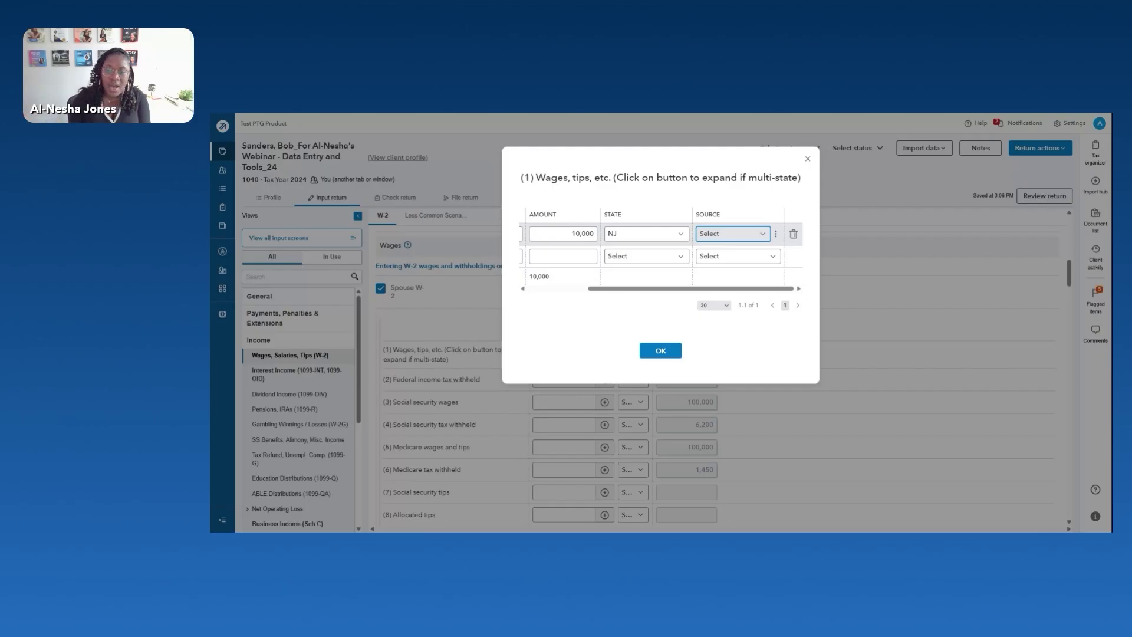
text(S)
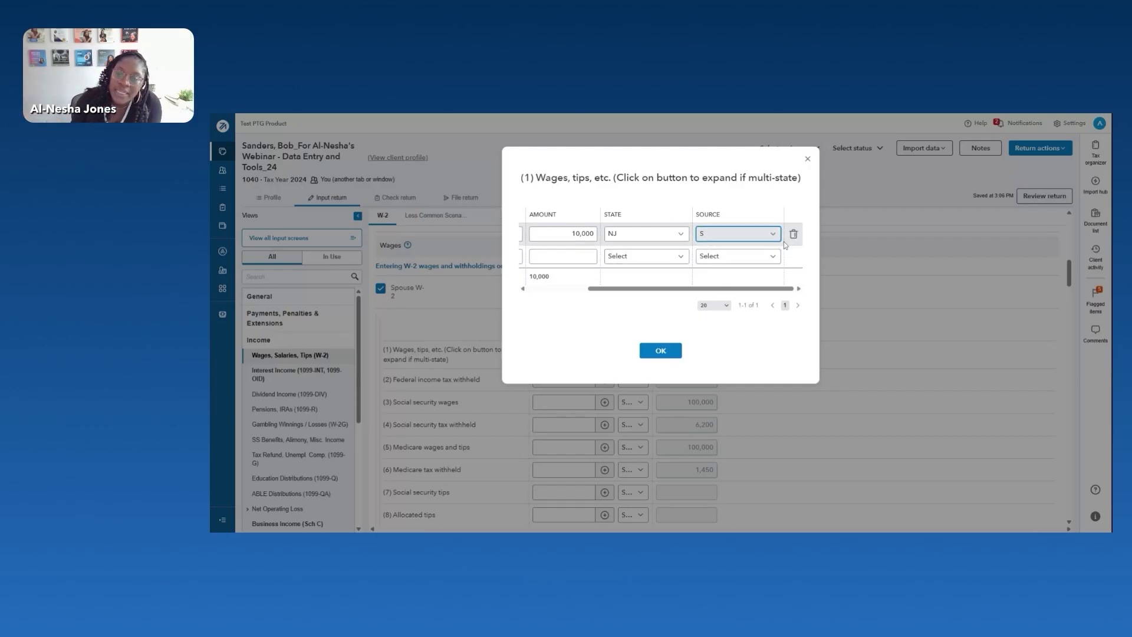
key(BackSpace)
text(N)
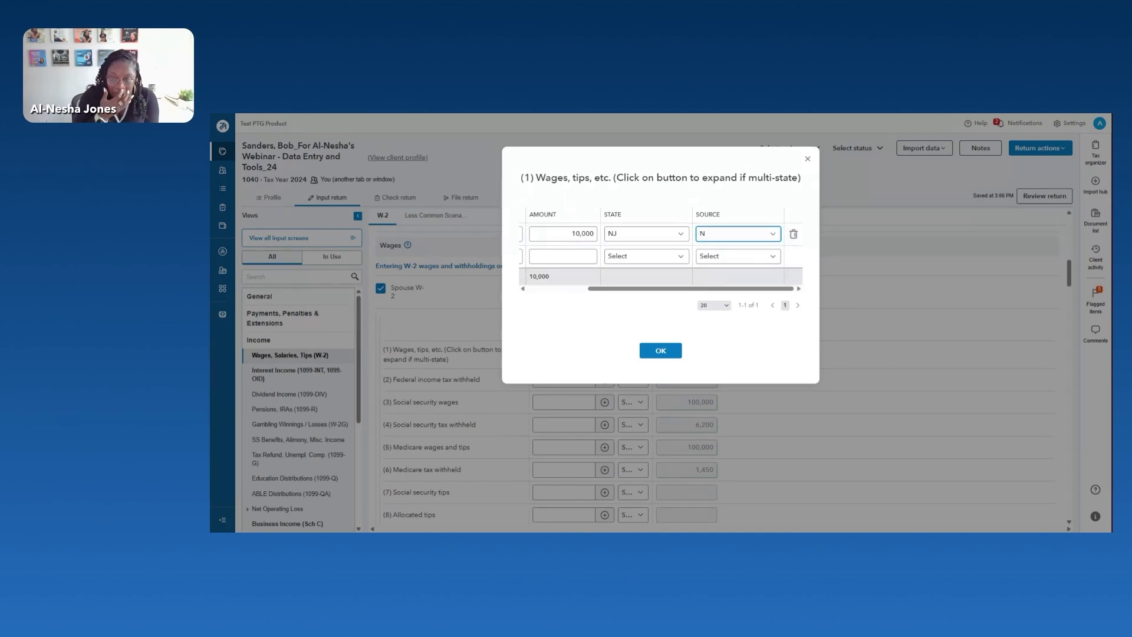
Change the first wage line's state to US and clear its source and amount.
click(631, 238)
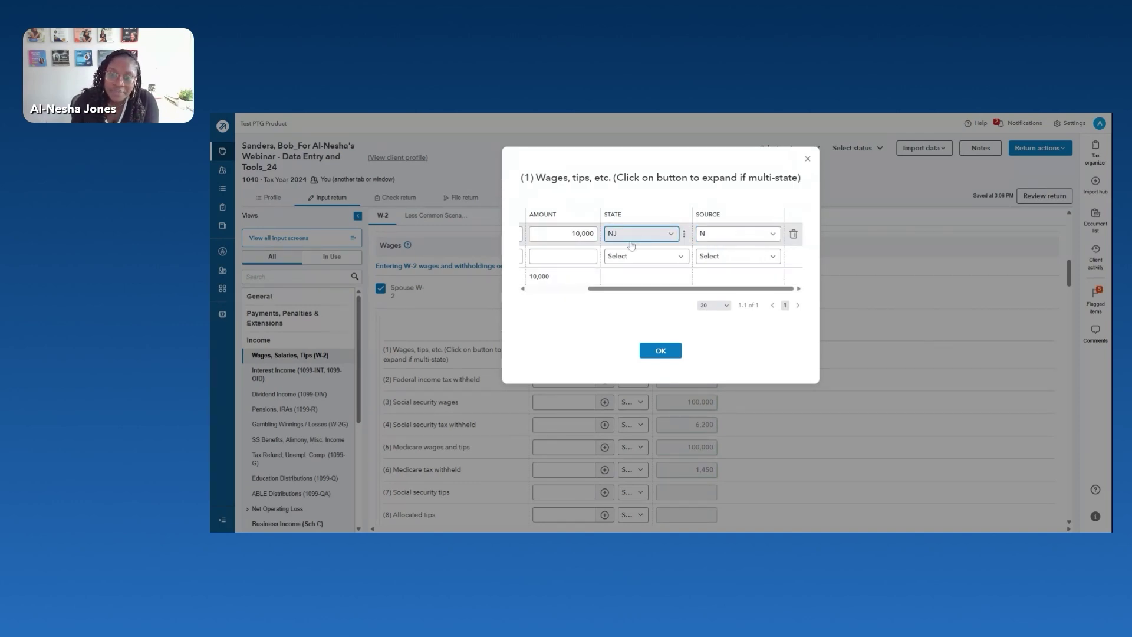
text(US)
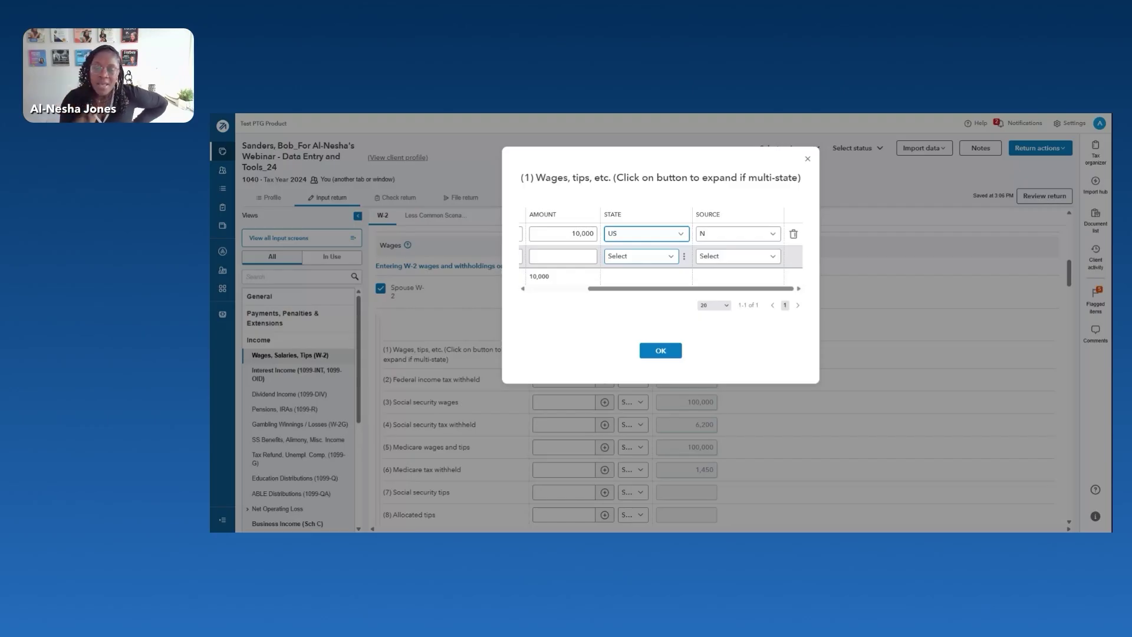
click(707, 232)
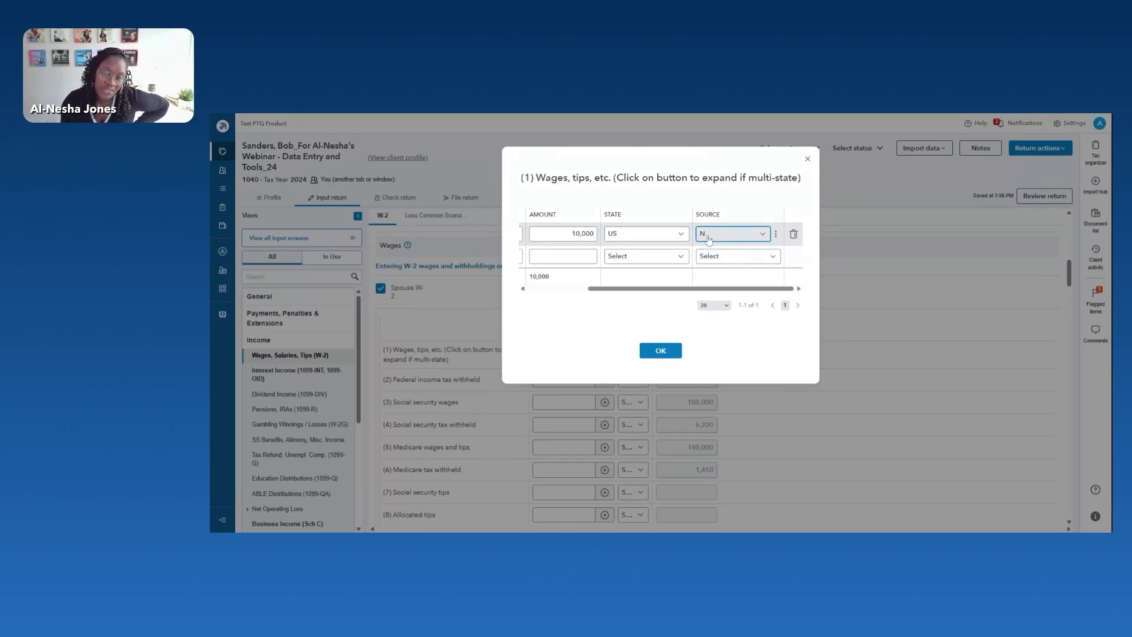
key(BackSpace)
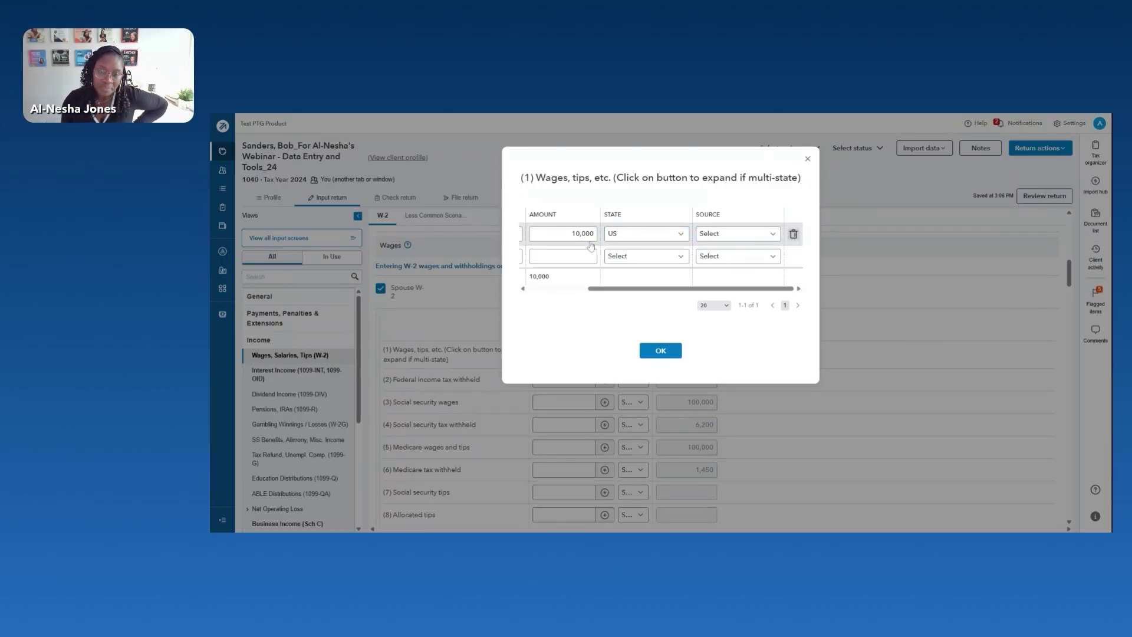
click(793, 235)
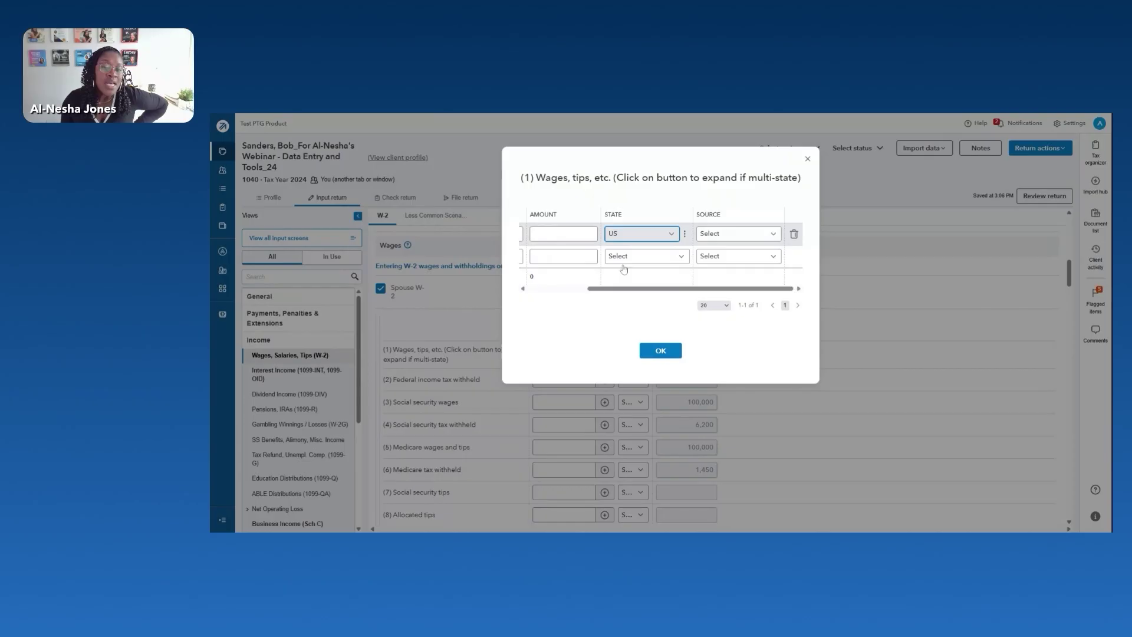
Set the states of the two box 1 wage lines to NJ and NY and close the multi-state wage entry.
text(nj)
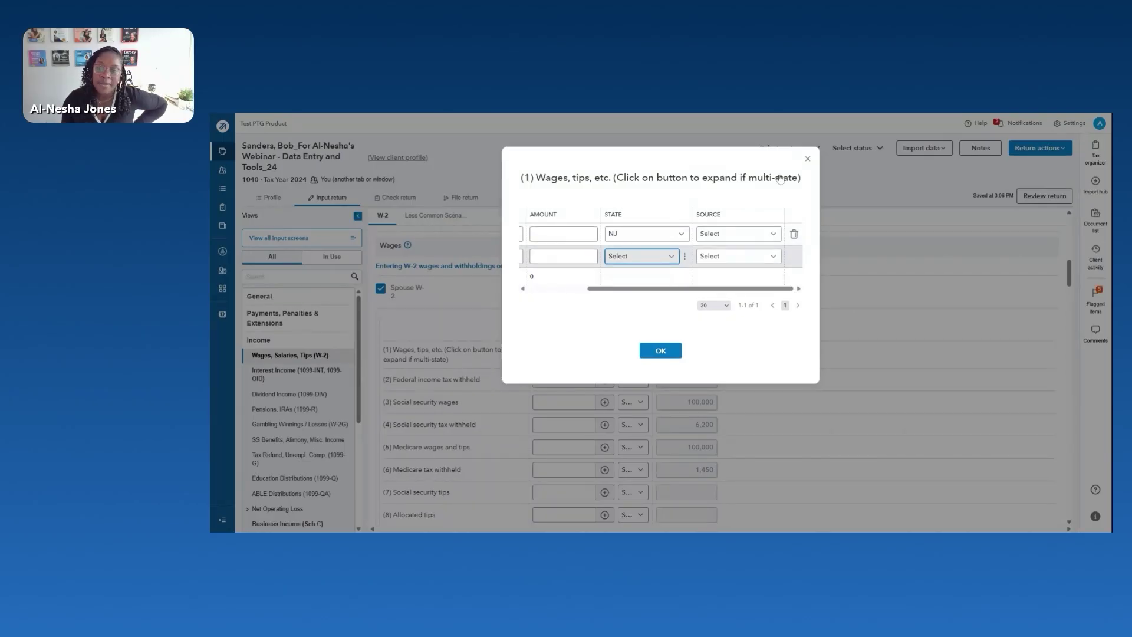
text(ny)
click(806, 160)
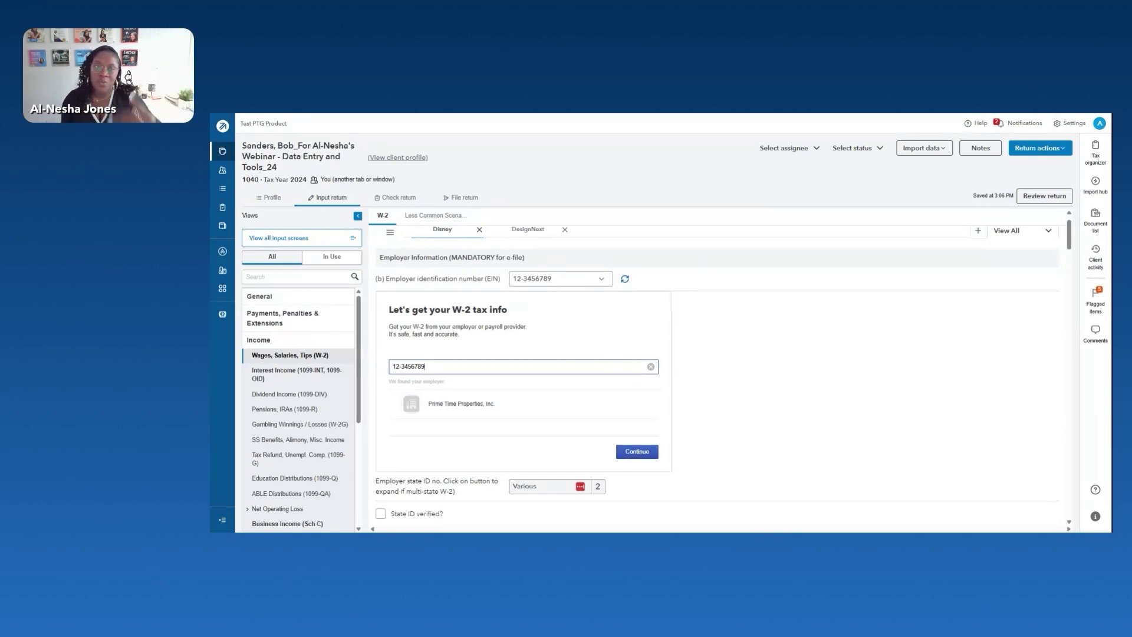
Enter 150000 as the box 1 wages, tips, etc. amount on the Disney W-2.
scroll(510, 390, down, 10)
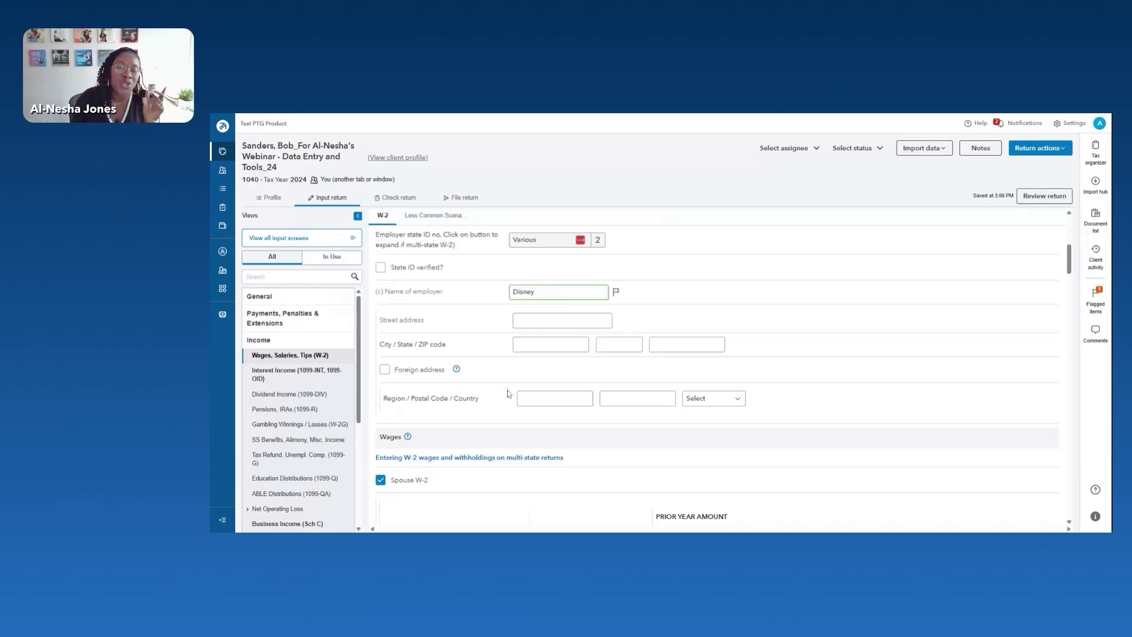
scroll(510, 390, down, 1)
click(615, 363)
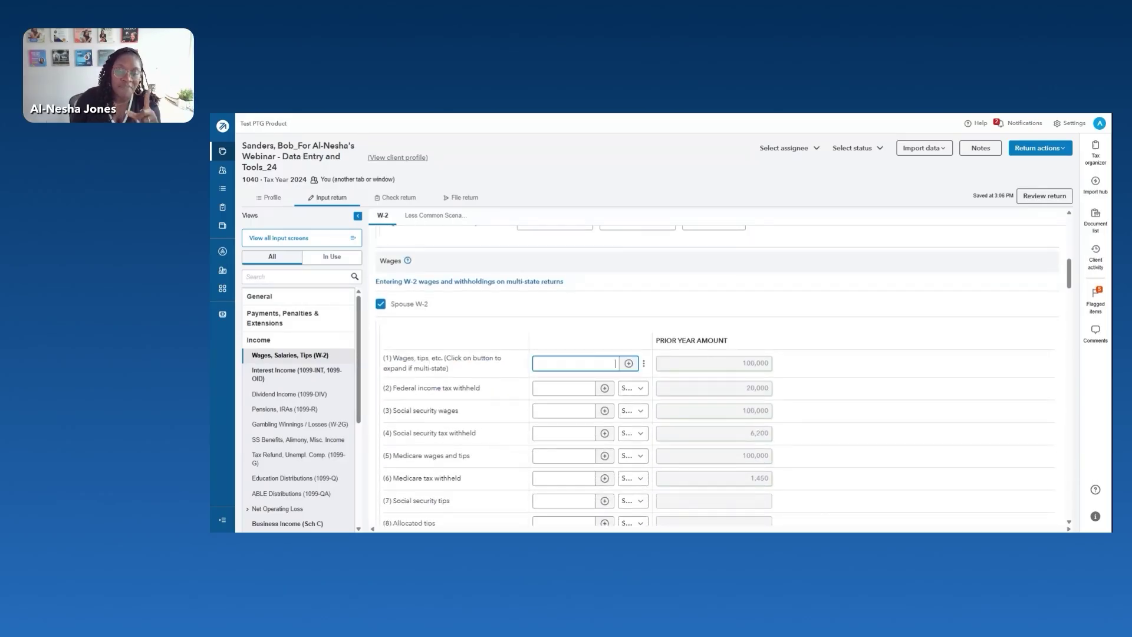
text(1)
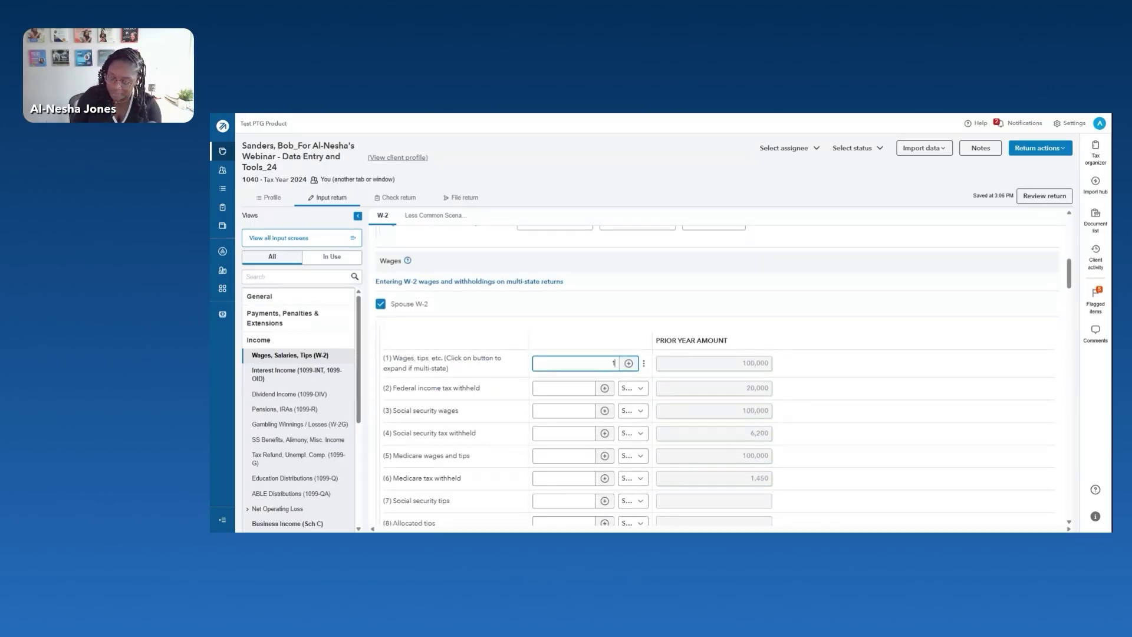
text(50000)
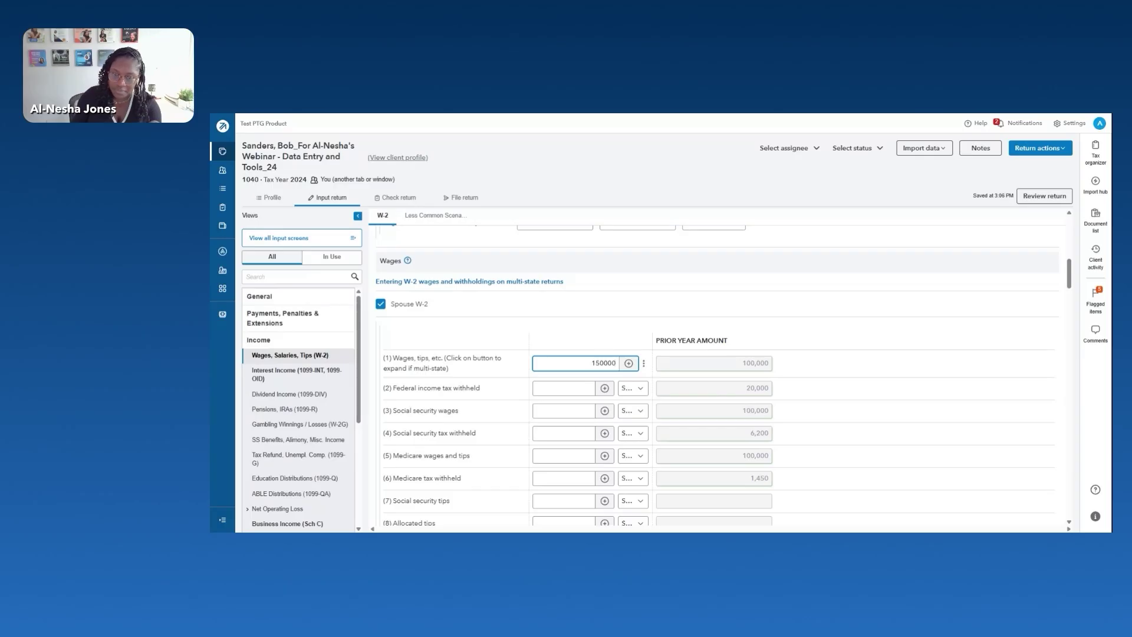
Expand box 1 wages, set the 150,000 line's state to NY, delete the line without an amount, and confirm.
click(629, 363)
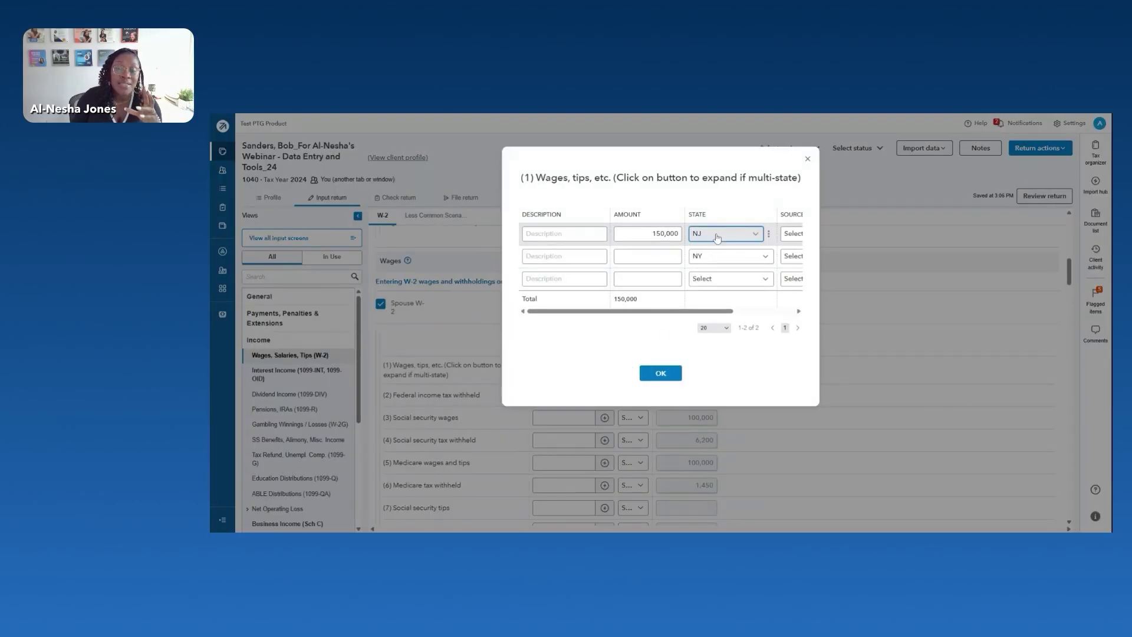
click(684, 311)
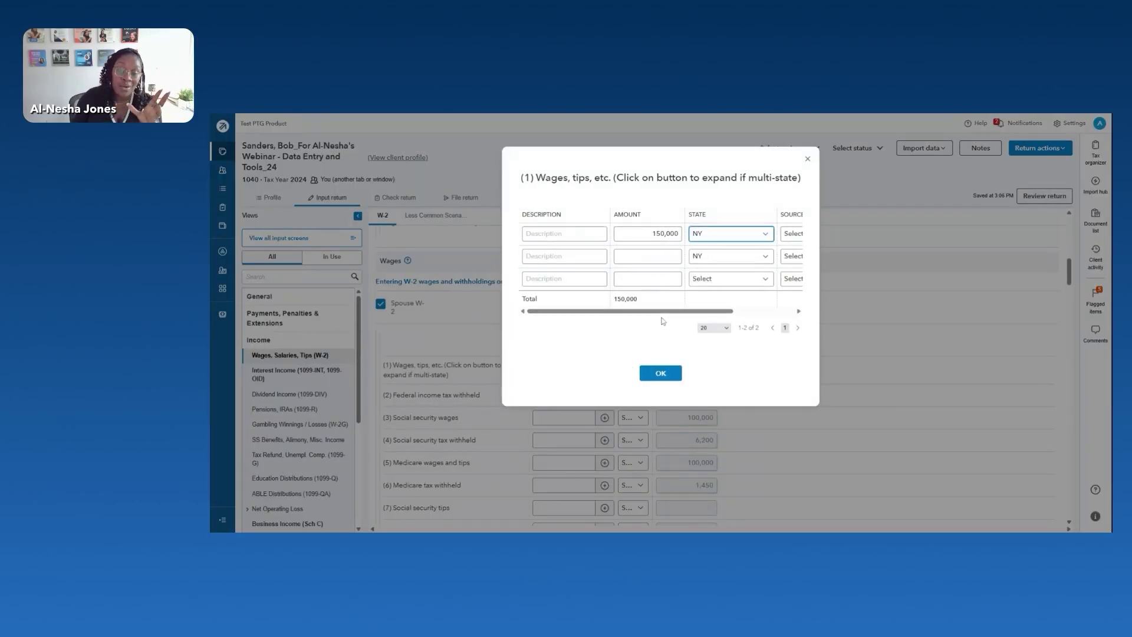
drag(694, 311, 755, 311)
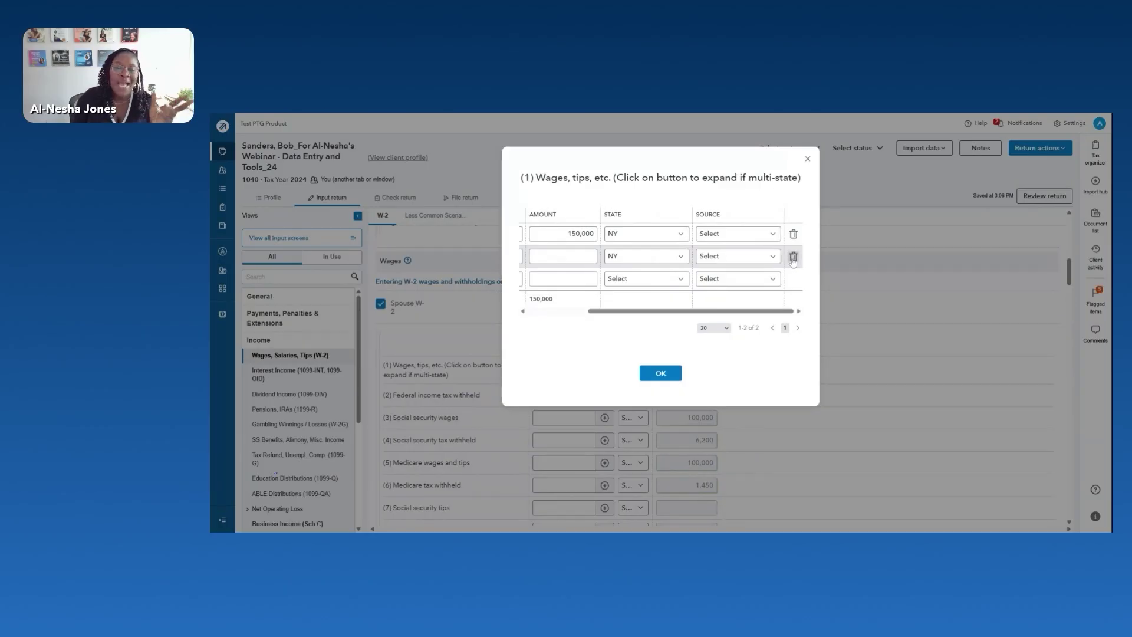
click(793, 257)
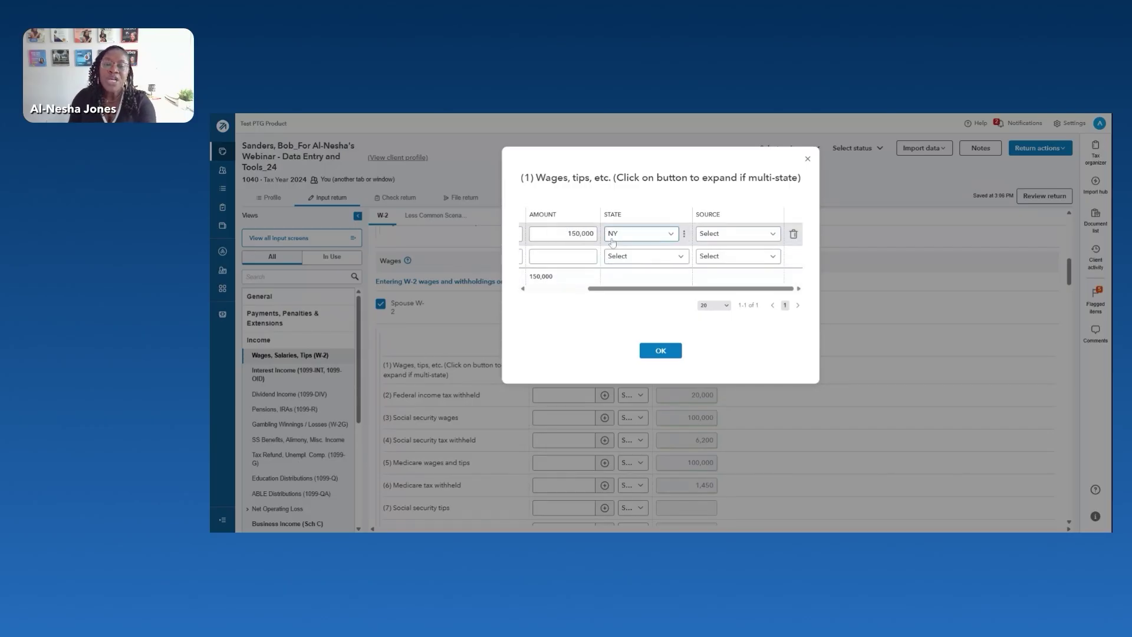
click(651, 354)
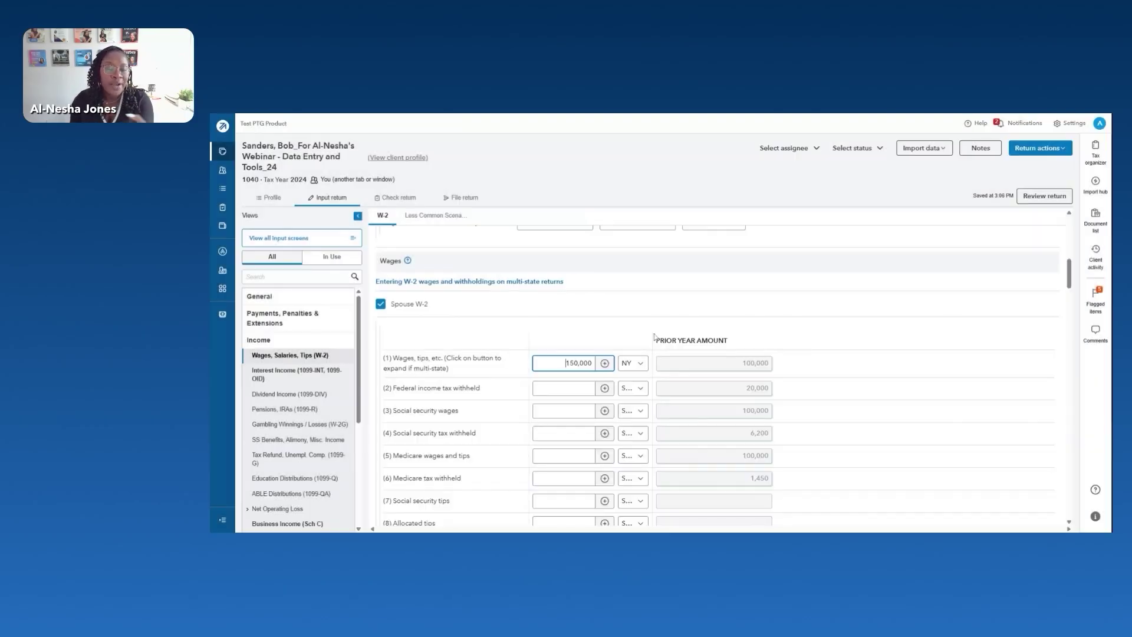
Enter 166000 as the box 16 state wages on the W-2 and assign the amount to NJ.
scroll(554, 386, down, 5)
scroll(563, 389, down, 15)
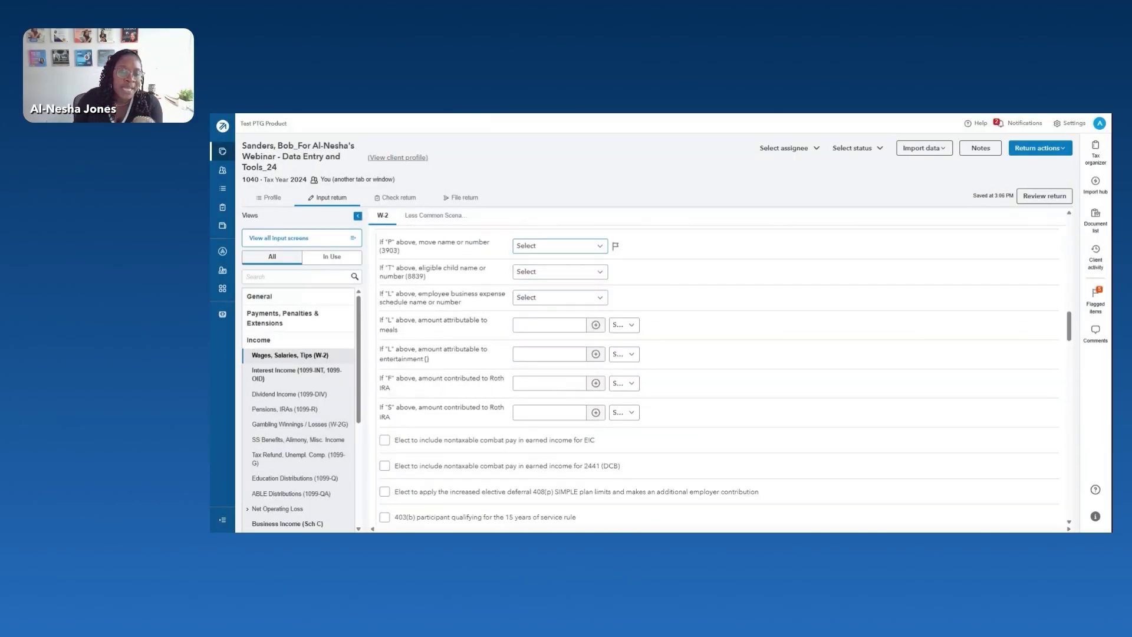
scroll(575, 386, down, 1)
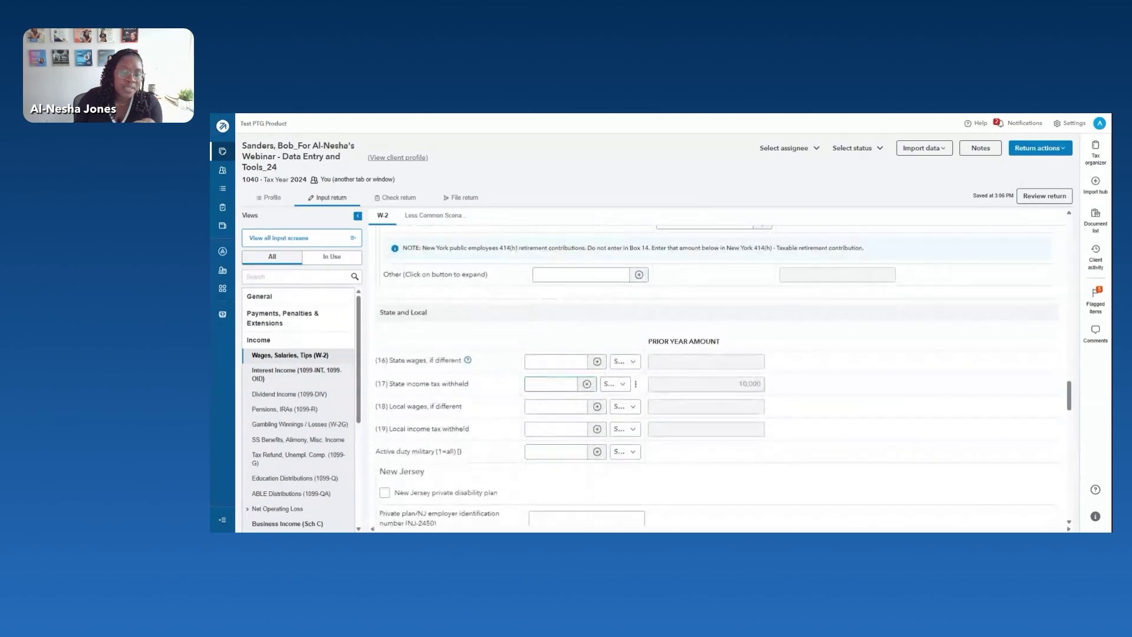
click(573, 361)
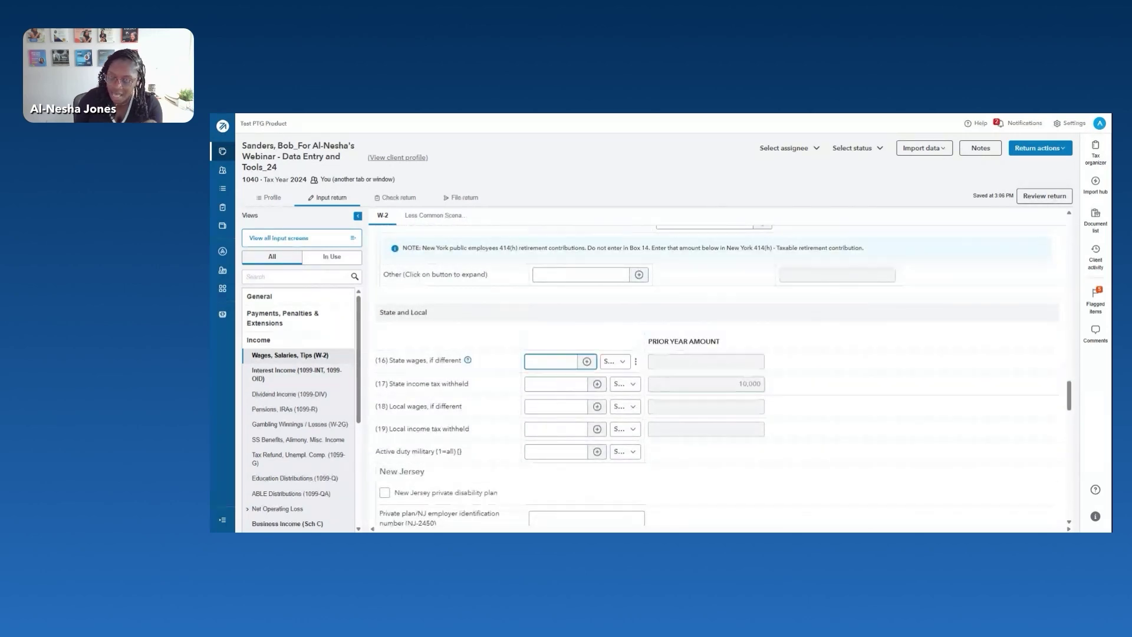
text(166000)
click(609, 361)
text(NY)
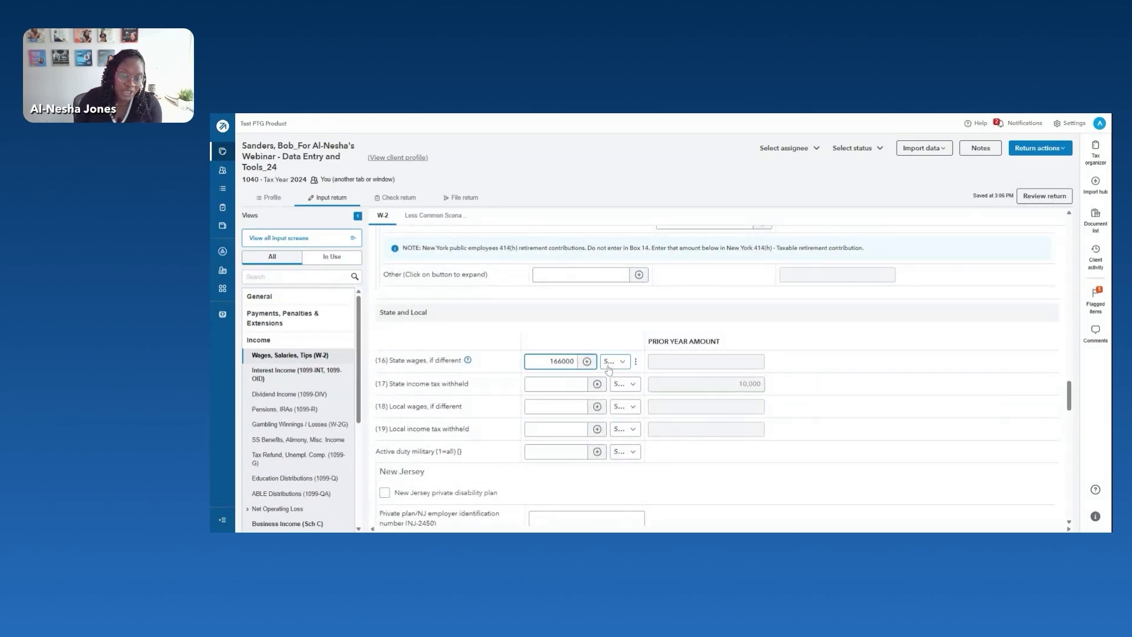
text(NJ)
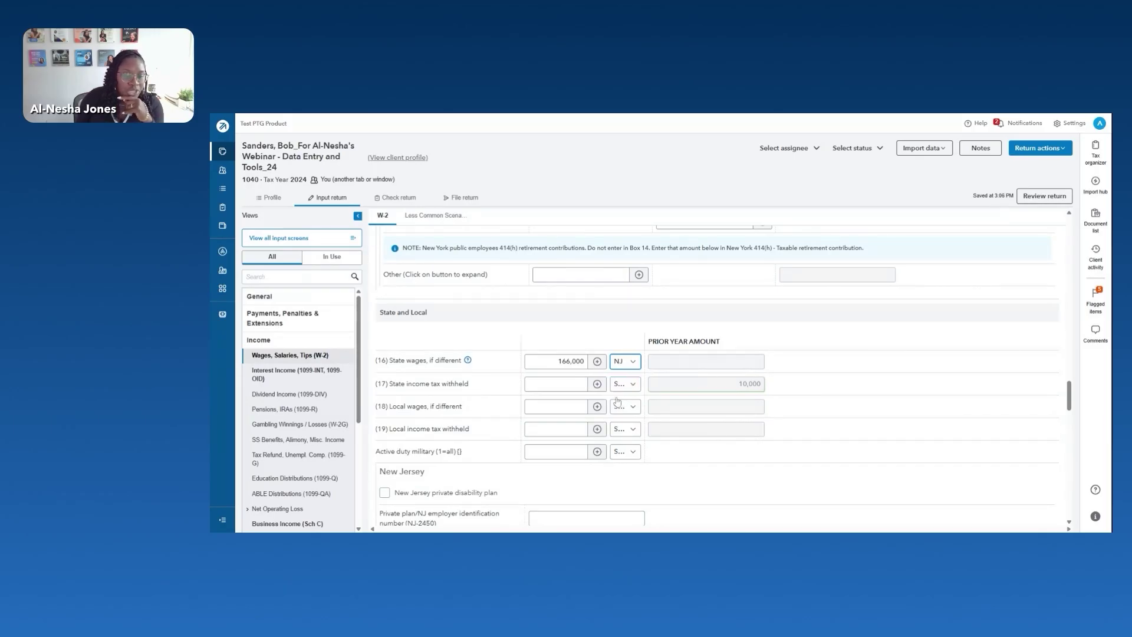
Expand box 17 state income tax withheld, enter 2000 for NJ and 15000 for NY, and confirm.
click(587, 384)
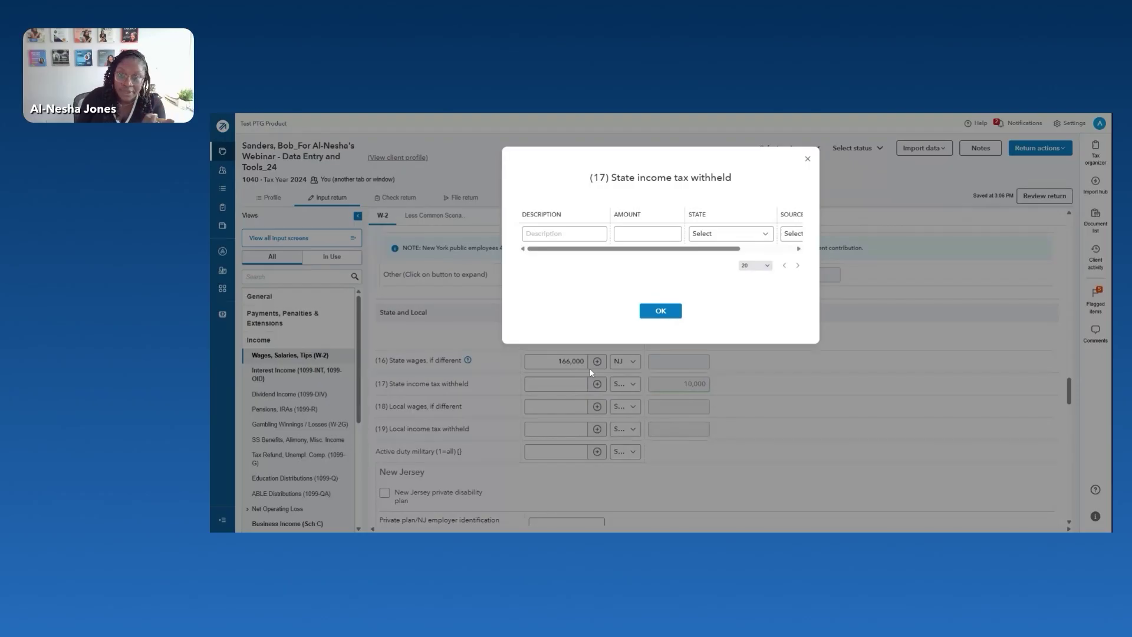
click(647, 234)
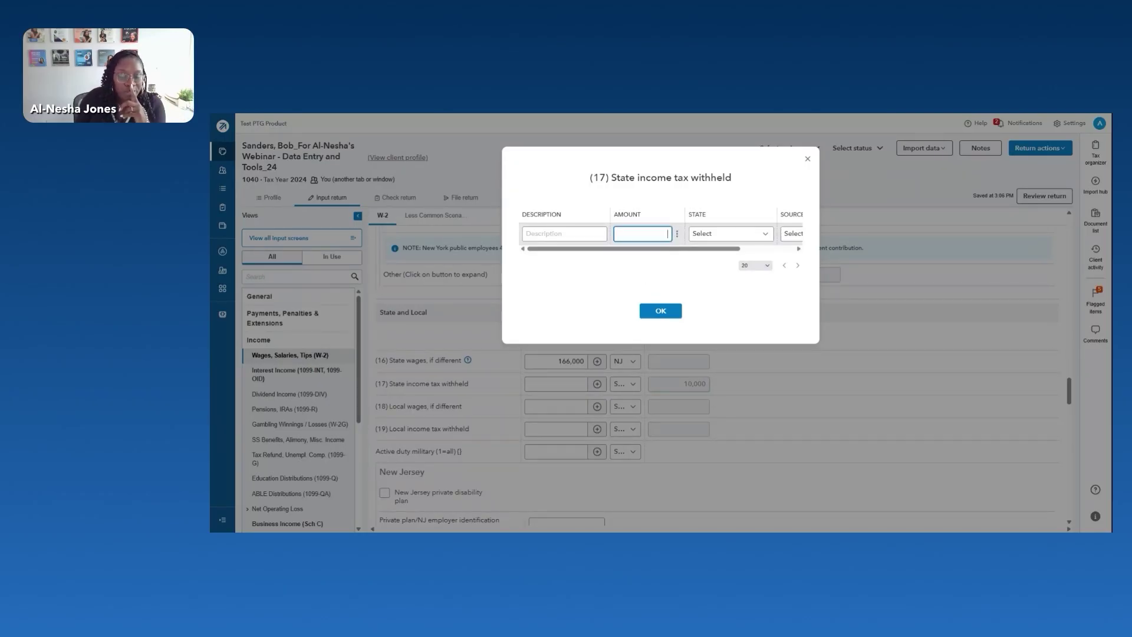
text(2000)
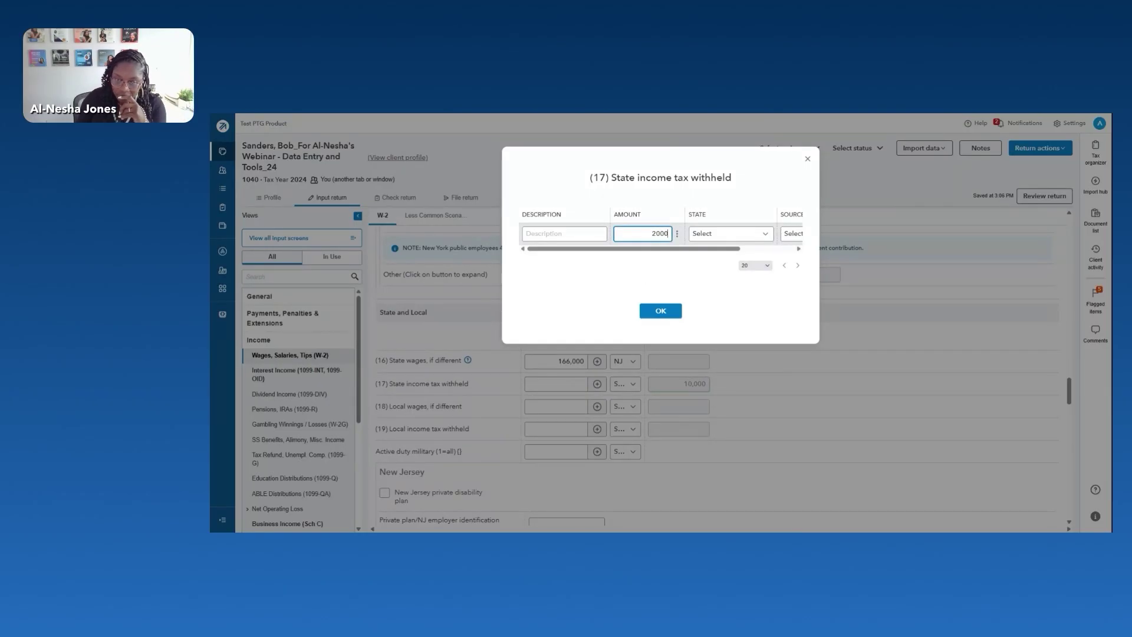
key(Tab)
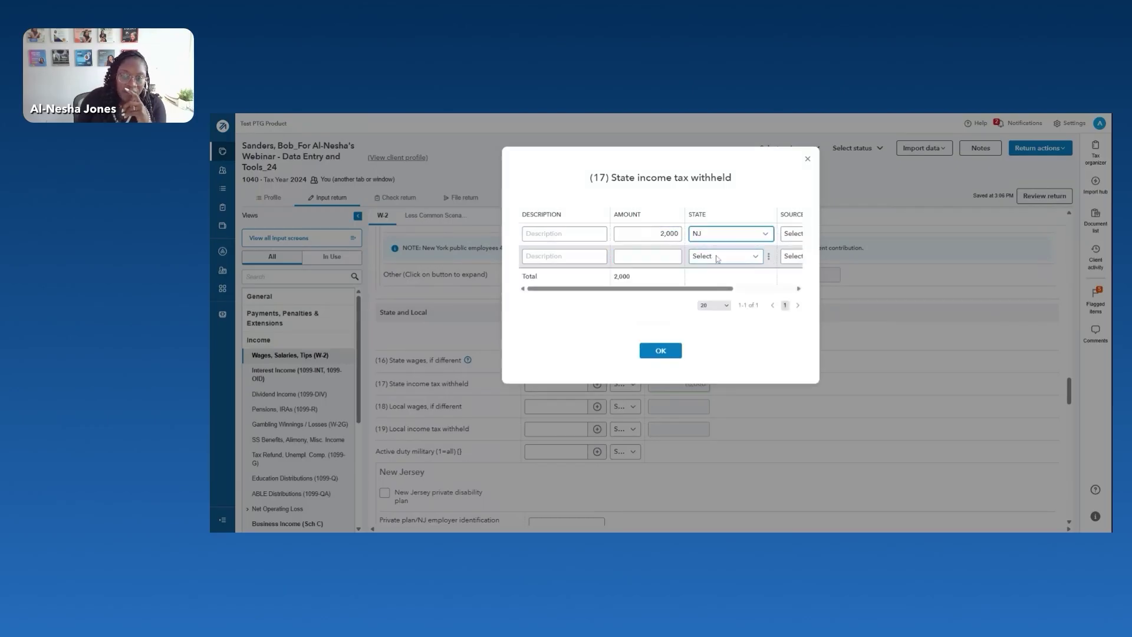
click(668, 257)
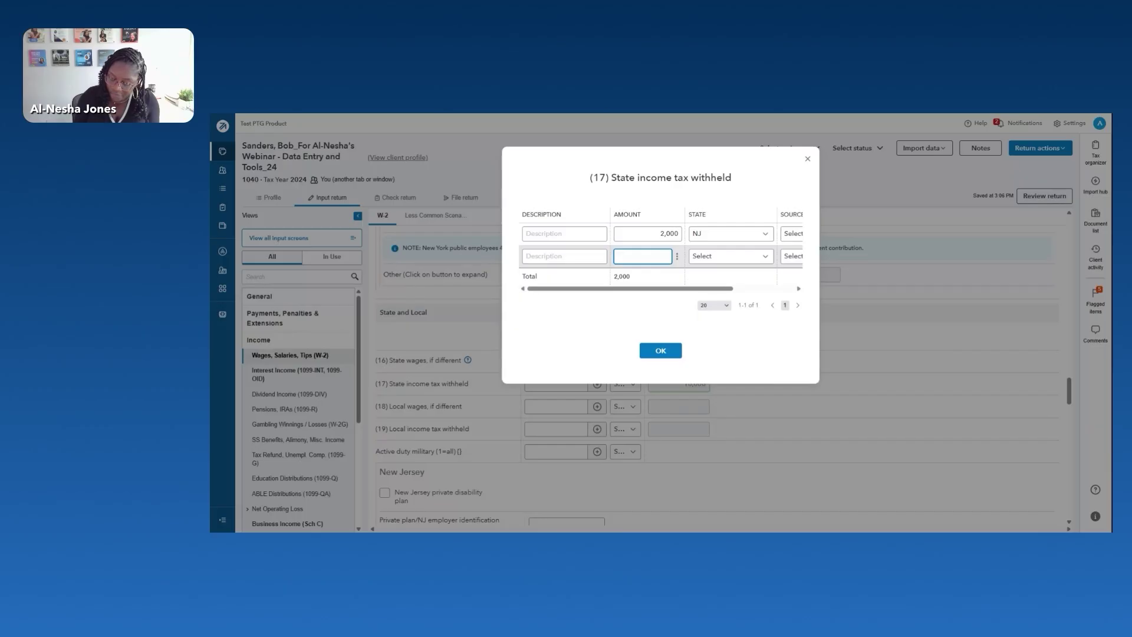
text(15000)
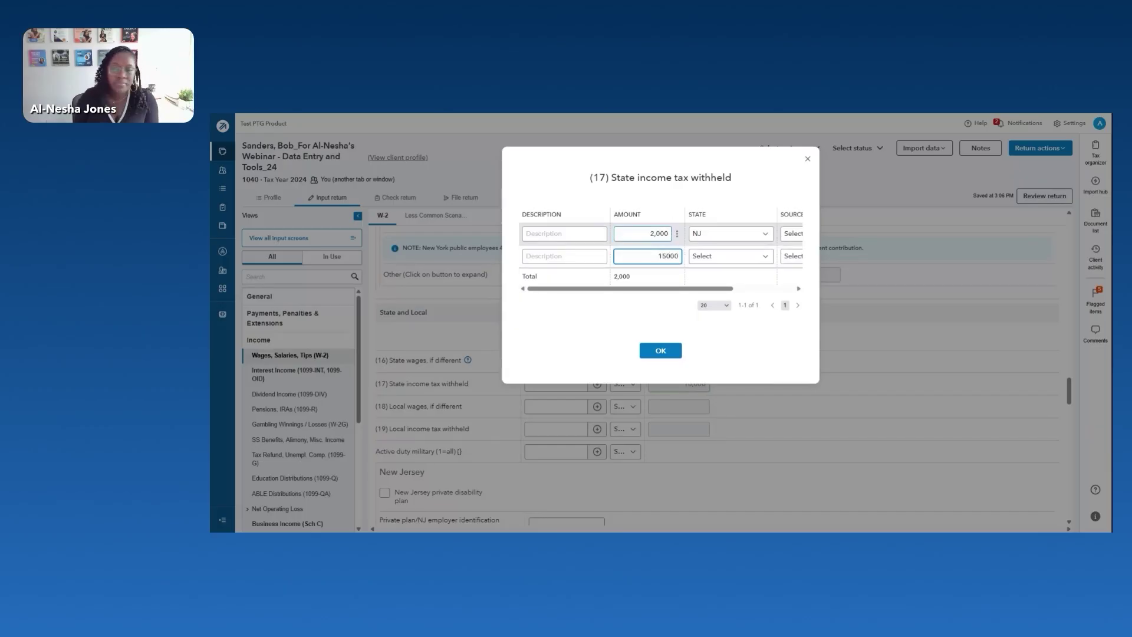
click(712, 262)
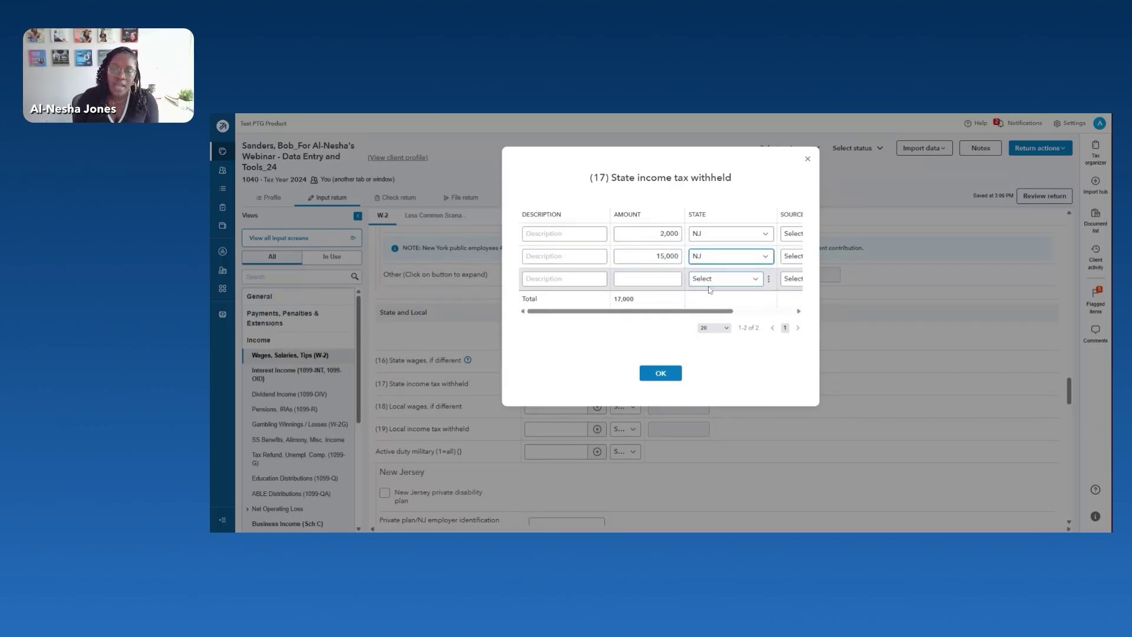
text(ny)
click(659, 373)
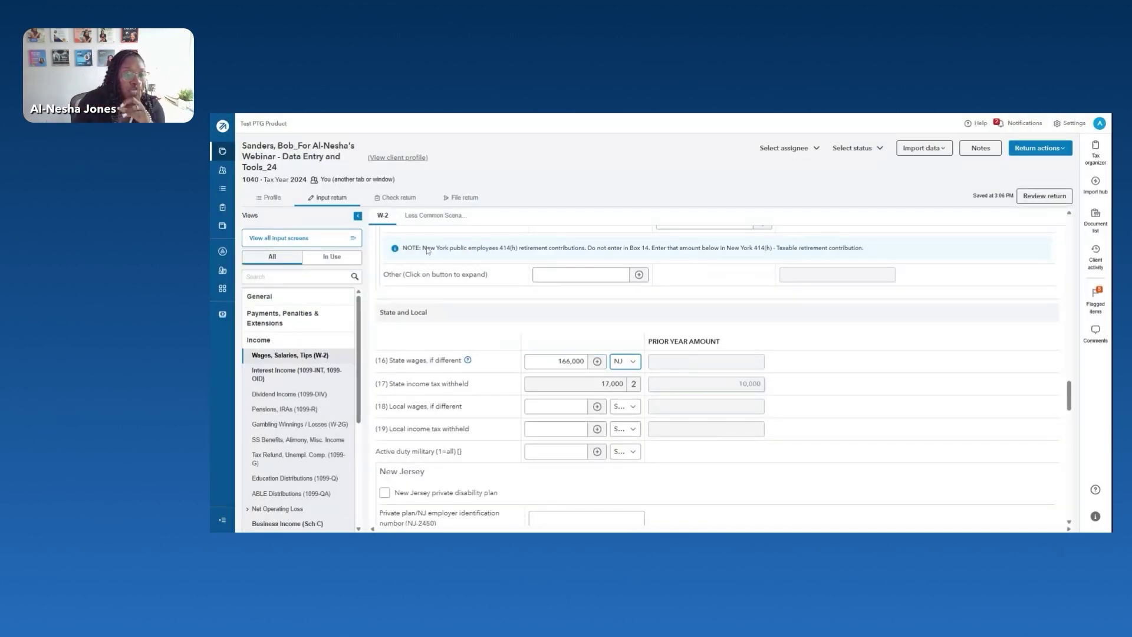
Check the return by reviewing wages, withholding and refund or amount due in the federal, New York and New Jersey tax summaries.
click(394, 199)
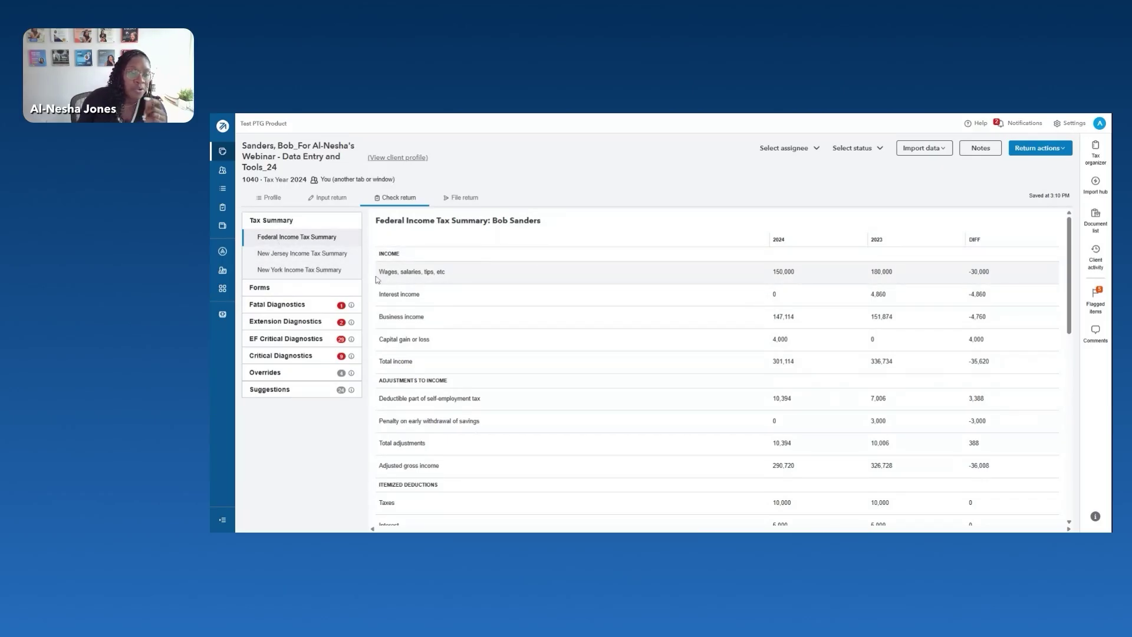
click(264, 269)
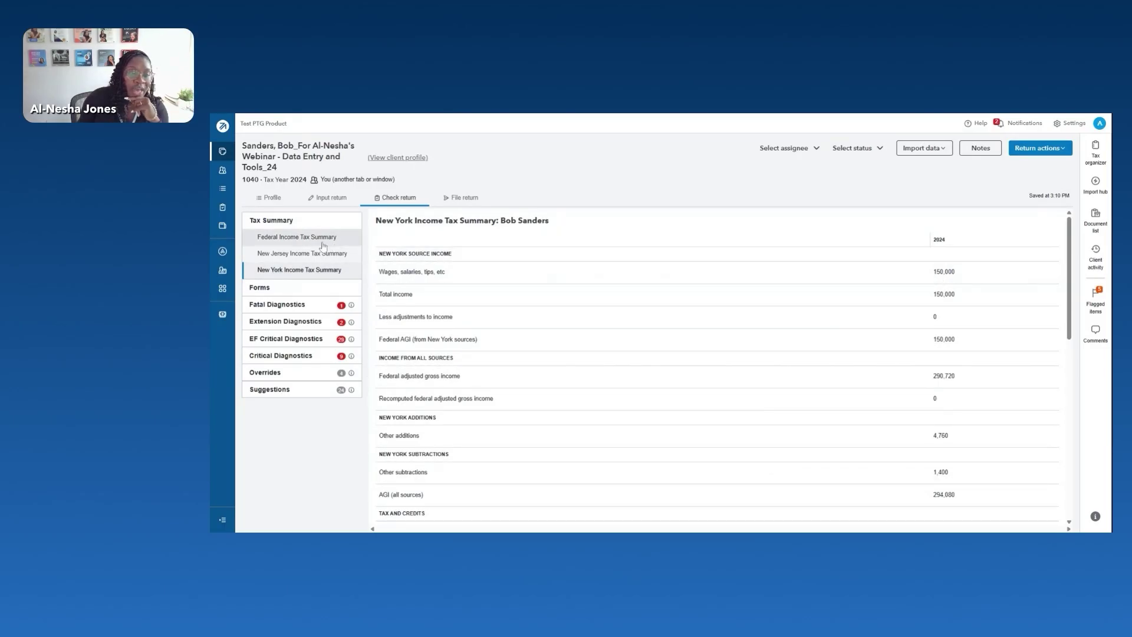
click(299, 254)
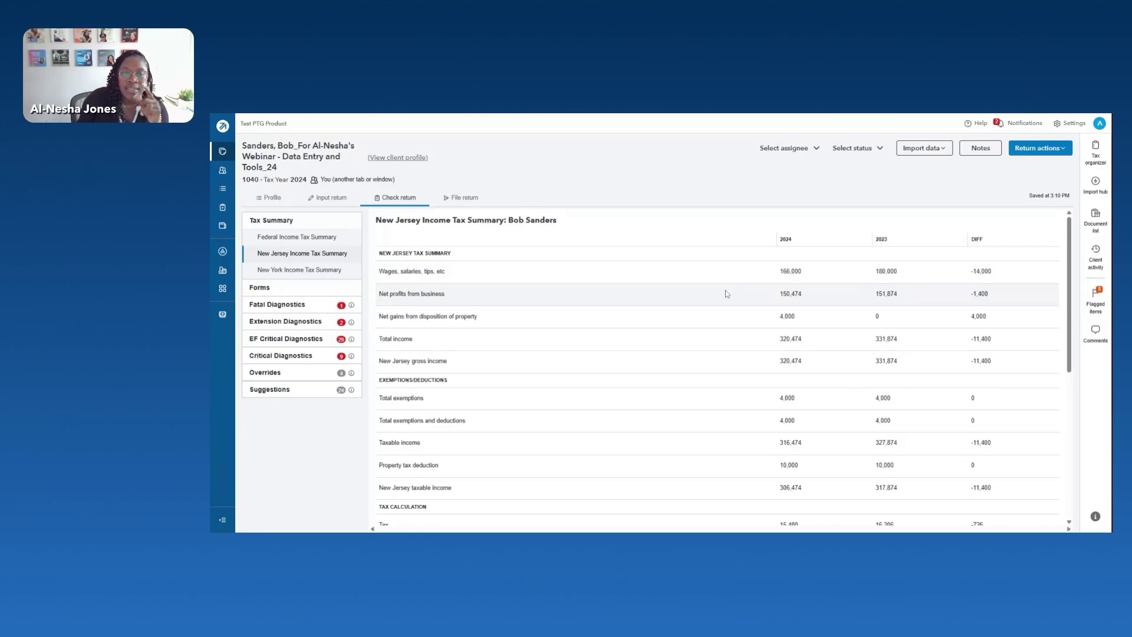
scroll(725, 290, down, 5)
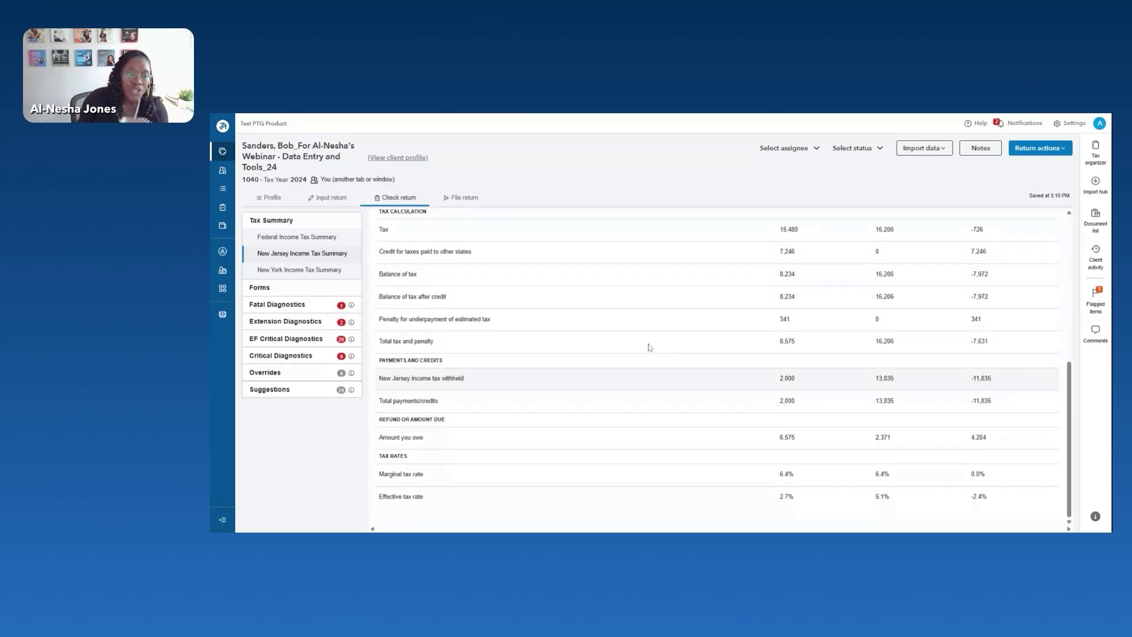
click(323, 271)
scroll(609, 422, down, 3)
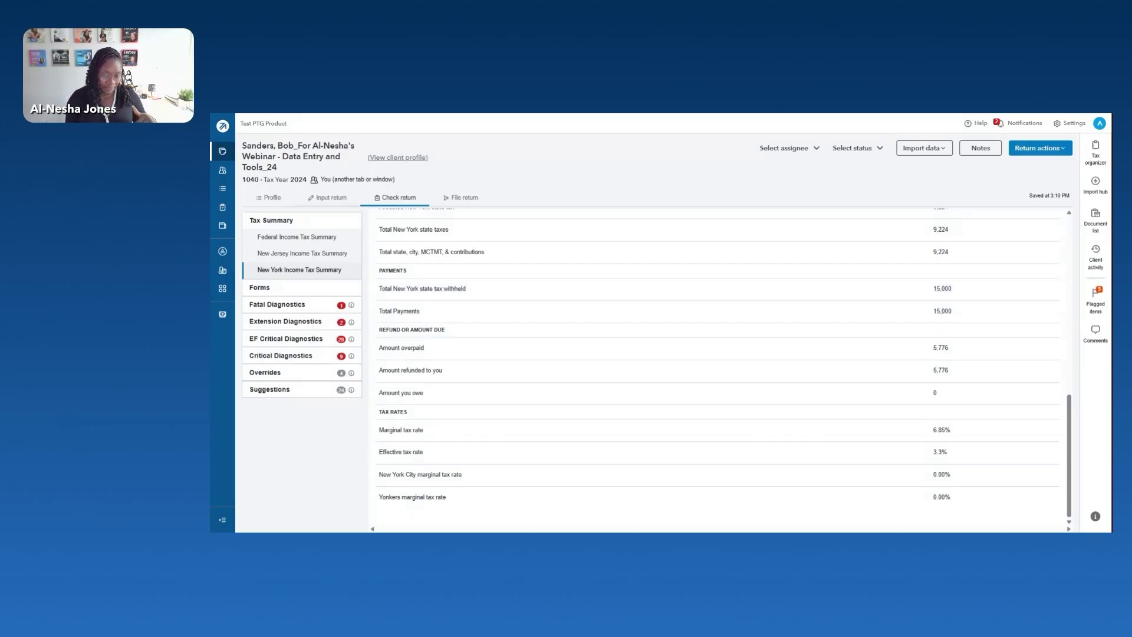
Return to the W-2 input, review the state breakdown of box 17 income tax withheld, and close it.
click(329, 199)
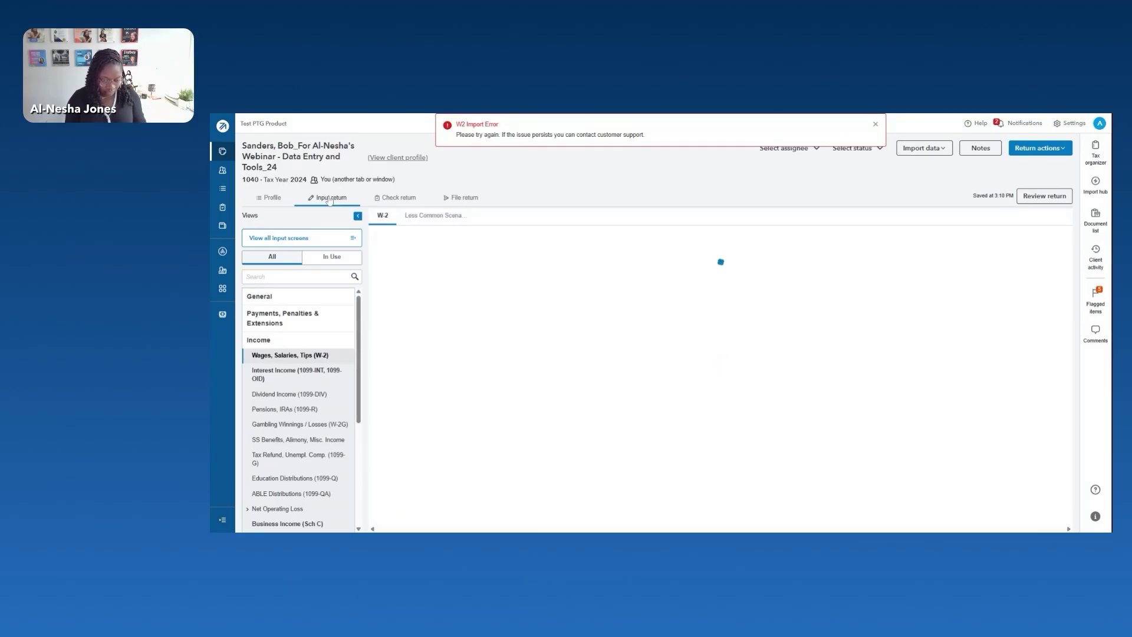
scroll(469, 367, down, 5)
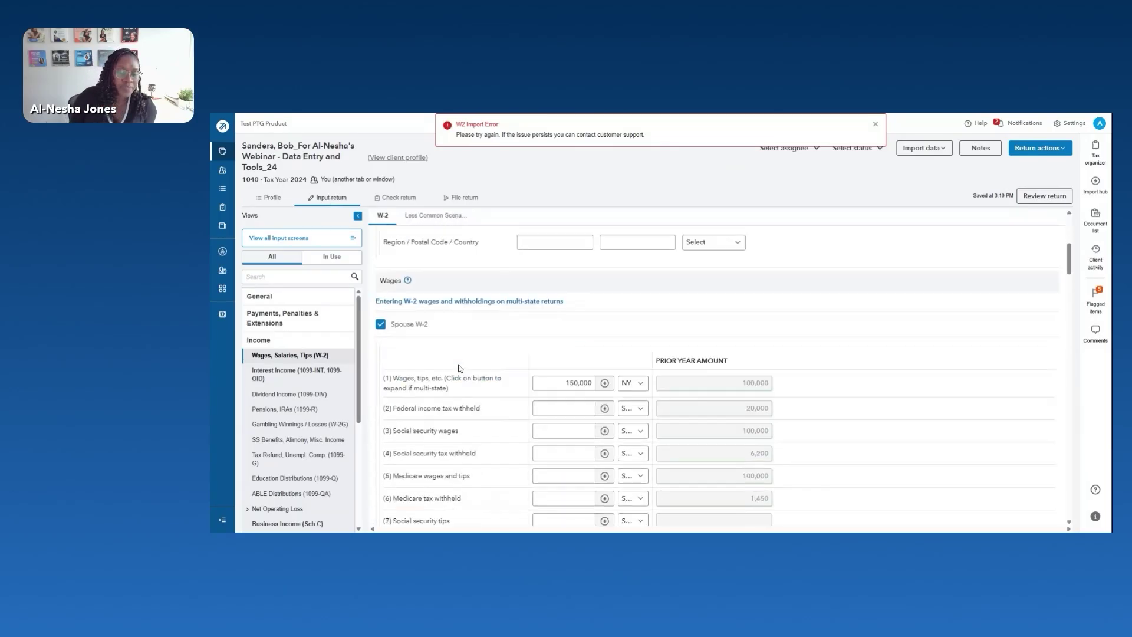
scroll(469, 368, down, 15)
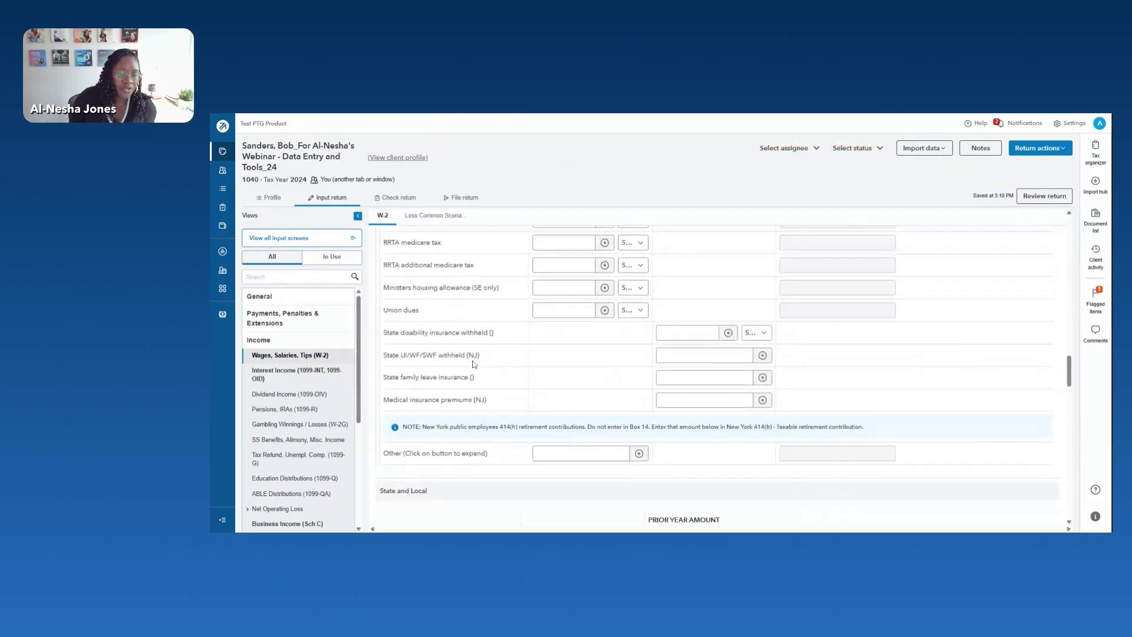
scroll(474, 364, down, 1)
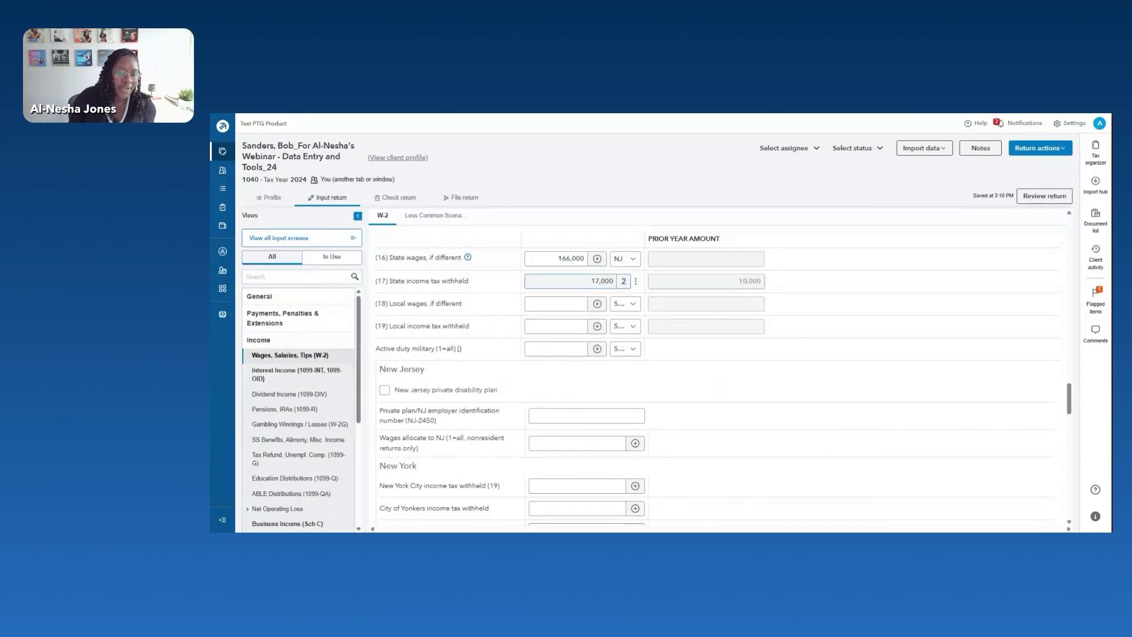
click(622, 286)
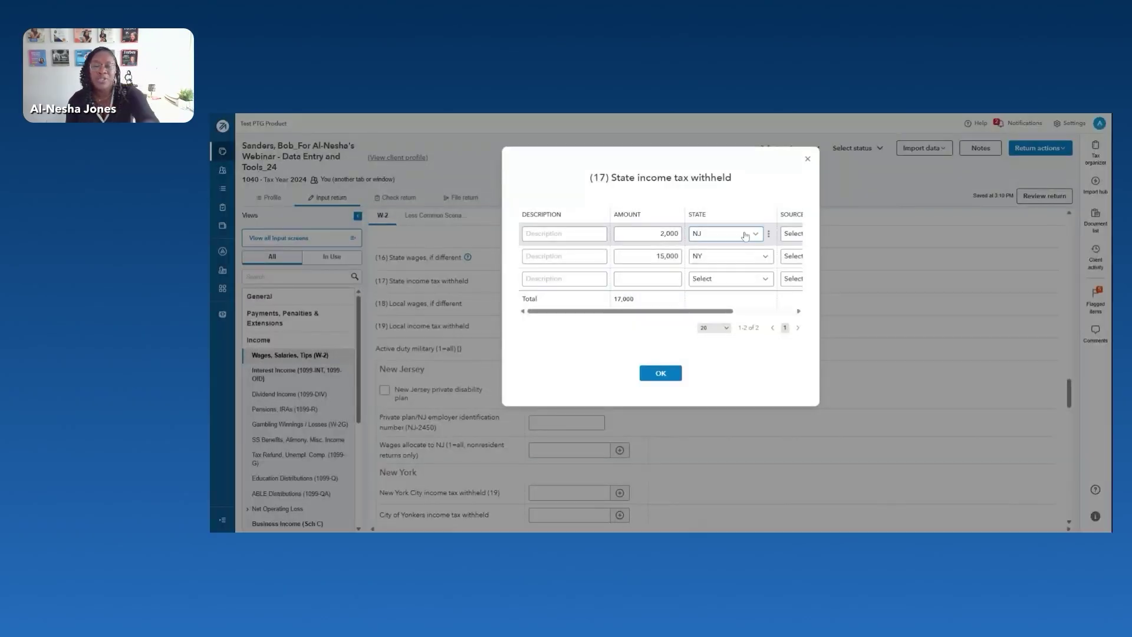
click(661, 380)
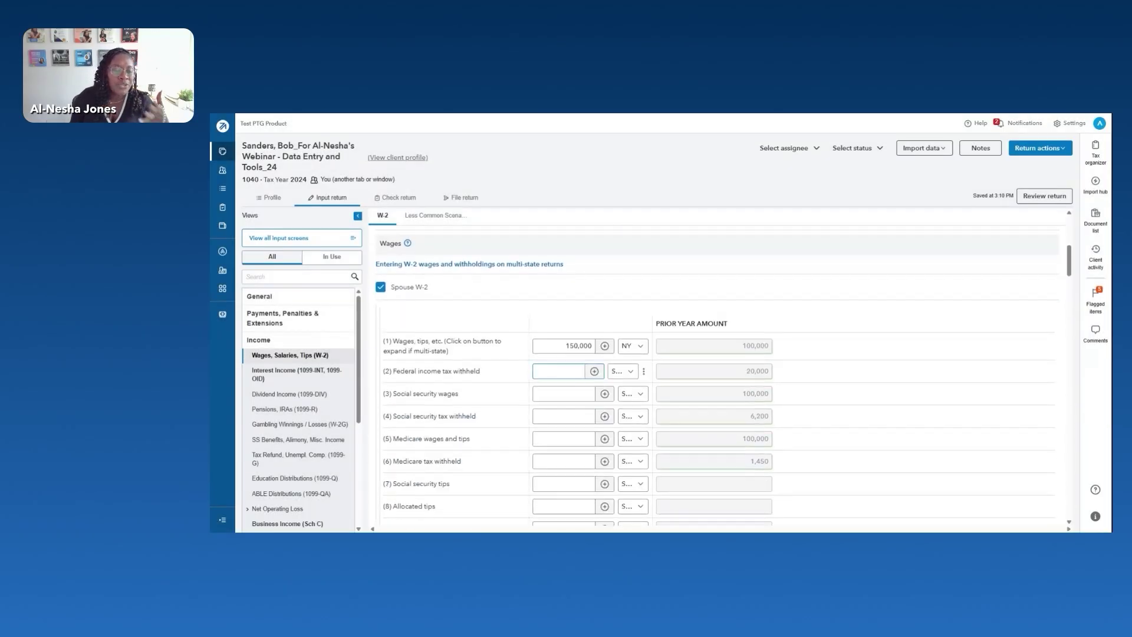
Examine the state wages and state income tax override fields for NJ and NY in the W-2 State/Local electronic filing section.
scroll(548, 373, down, 15)
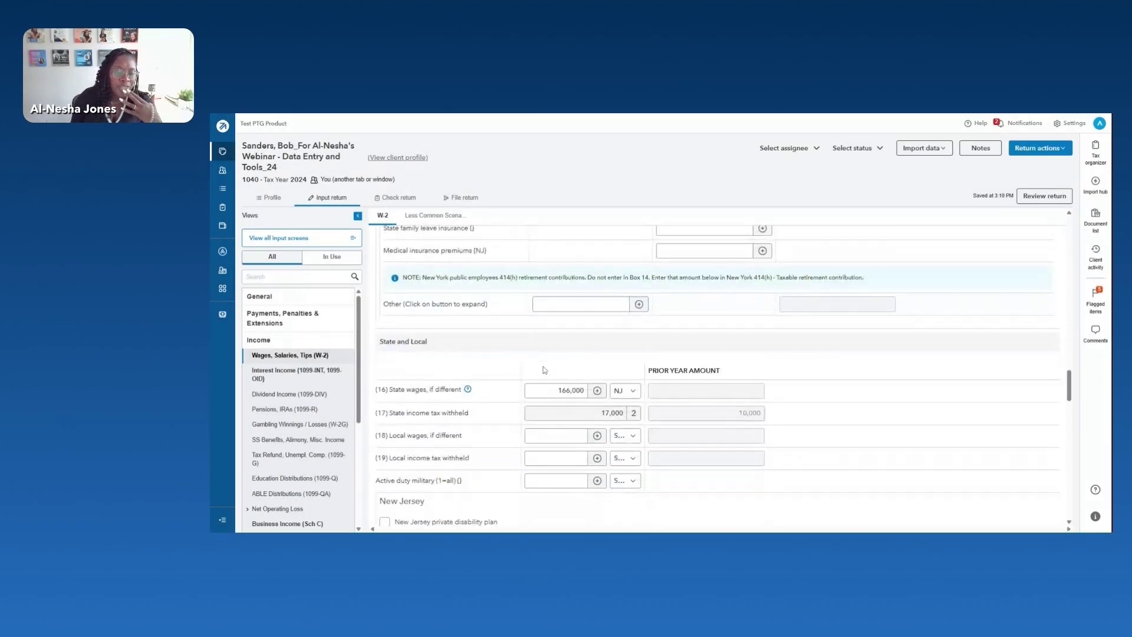
scroll(574, 386, down, 6)
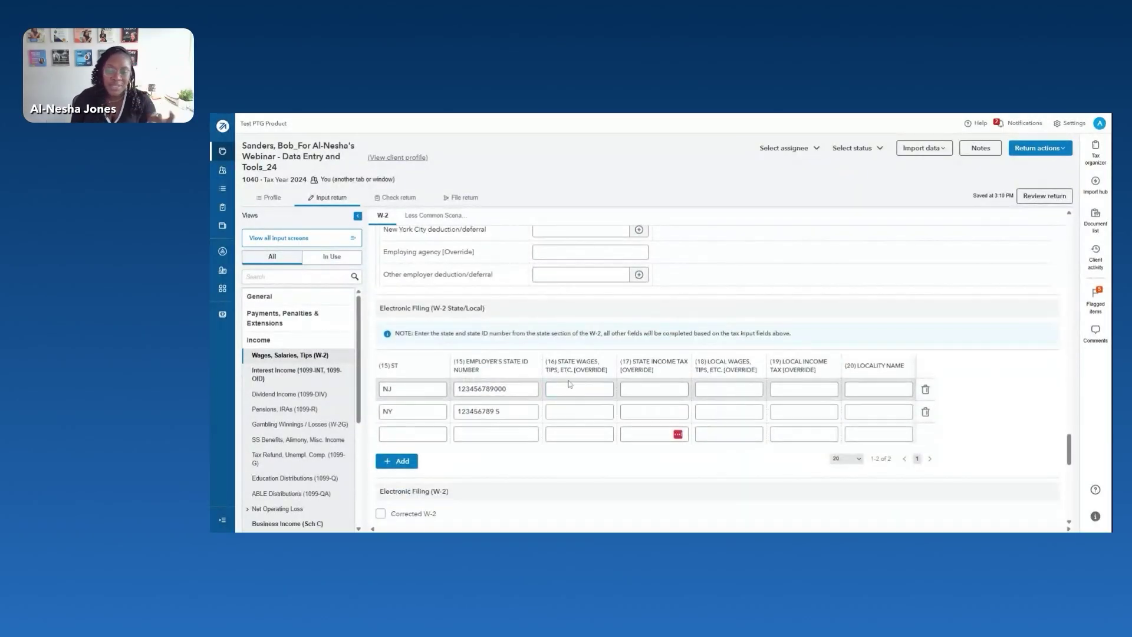
click(575, 385)
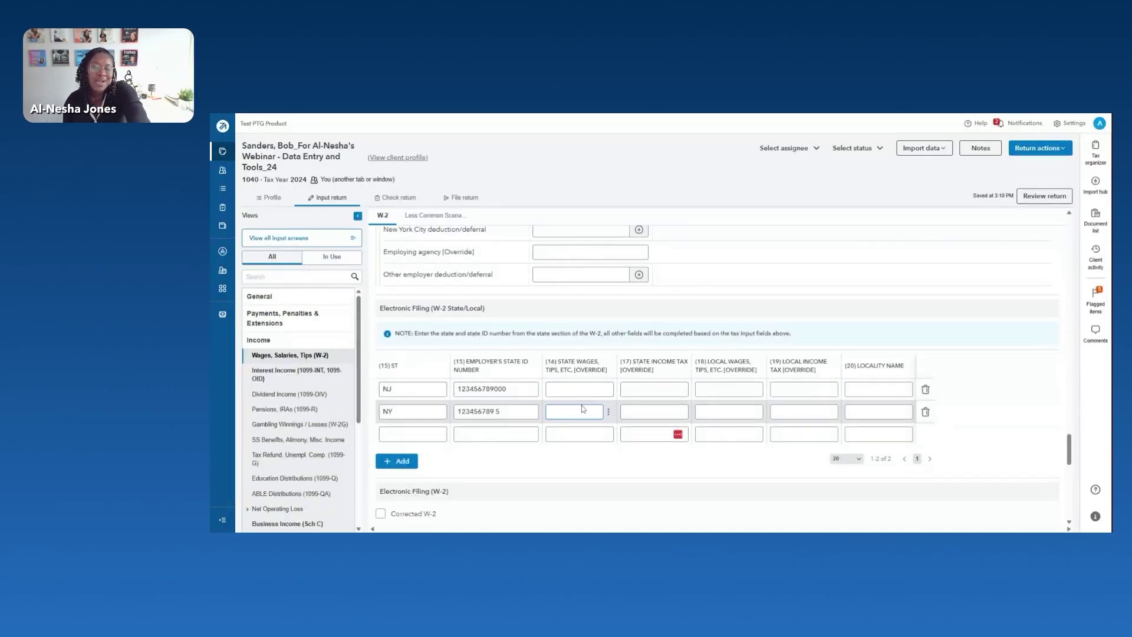
click(645, 384)
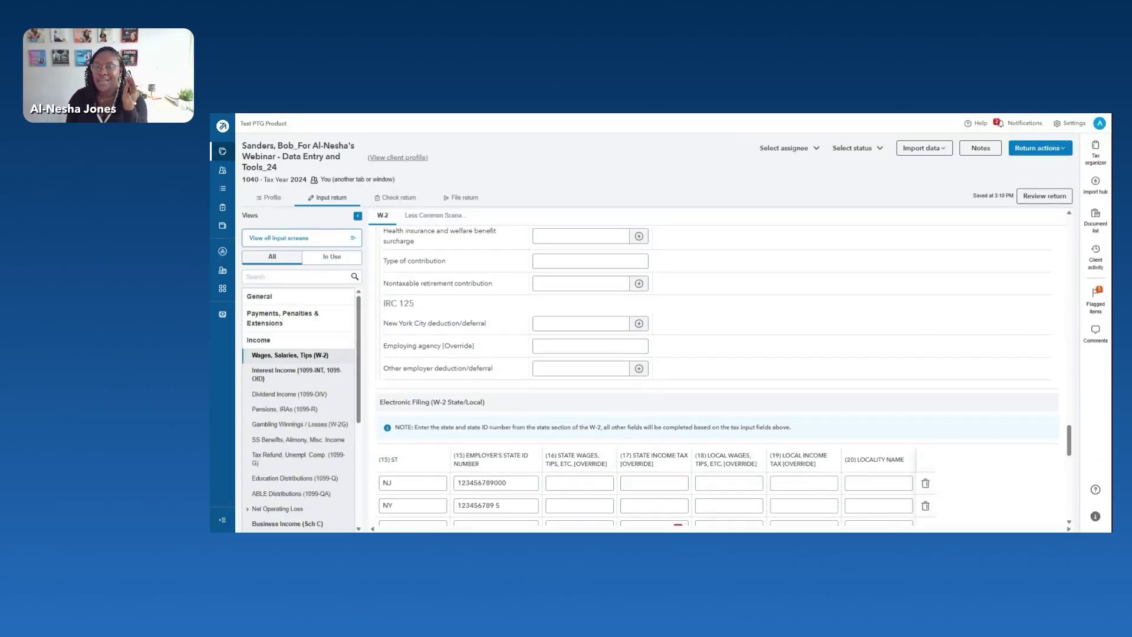